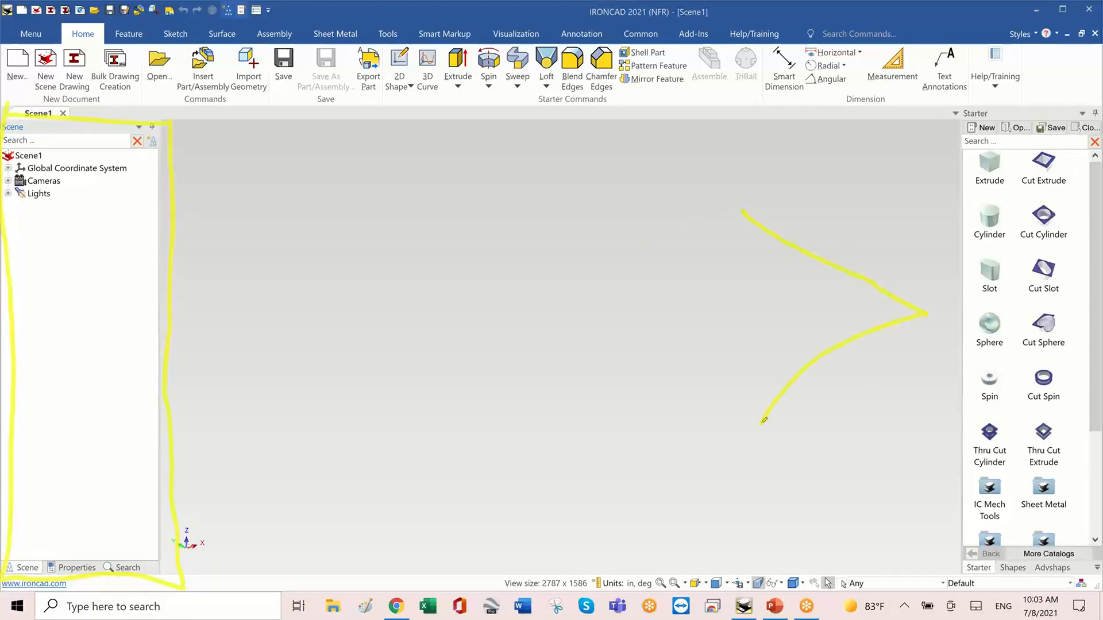
{"action": "mouse_move", "coordinate": [539, 466]}
{"action": "left_mouse_down"}
{"action": "mouse_move", "coordinate": [498, 132]}
{"action": "mouse_move", "coordinate": [726, 262]}
{"action": "left_mouse_up"}
{"action": "left_click_drag", "start_coordinate": [732, 221], "coordinate": [734, 212]}
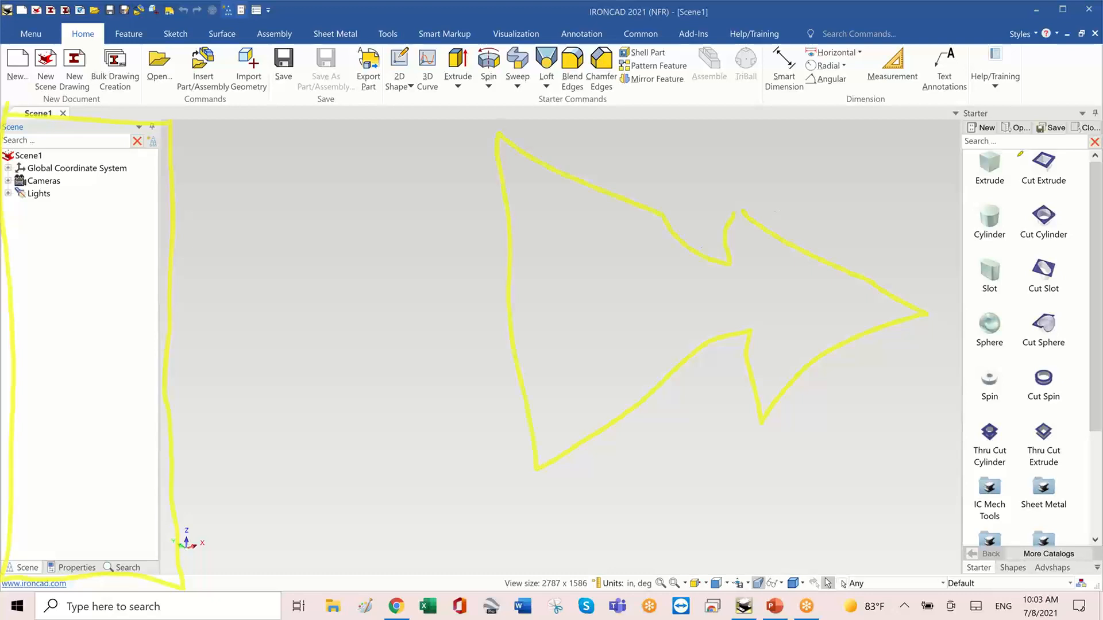
{"action": "mouse_move", "coordinate": [978, 140]}
{"action": "left_mouse_down"}
{"action": "mouse_move", "coordinate": [977, 552]}
{"action": "mouse_move", "coordinate": [1095, 551]}
{"action": "mouse_move", "coordinate": [1081, 167]}
{"action": "mouse_move", "coordinate": [1003, 138]}
{"action": "left_mouse_up"}
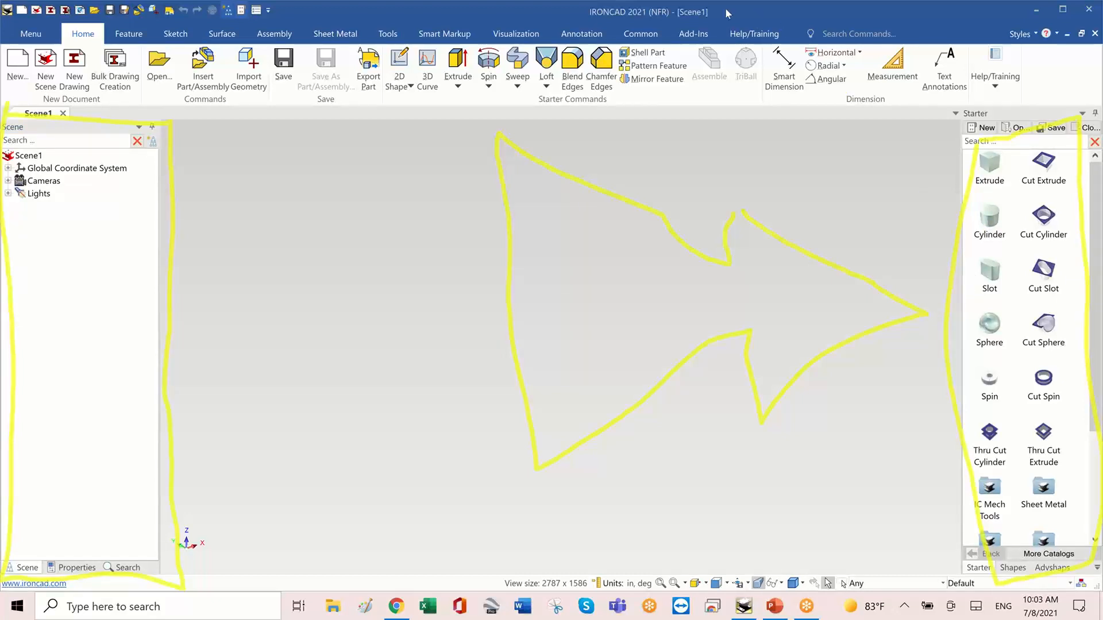
{"action": "left_click", "coordinate": [706, 111]}
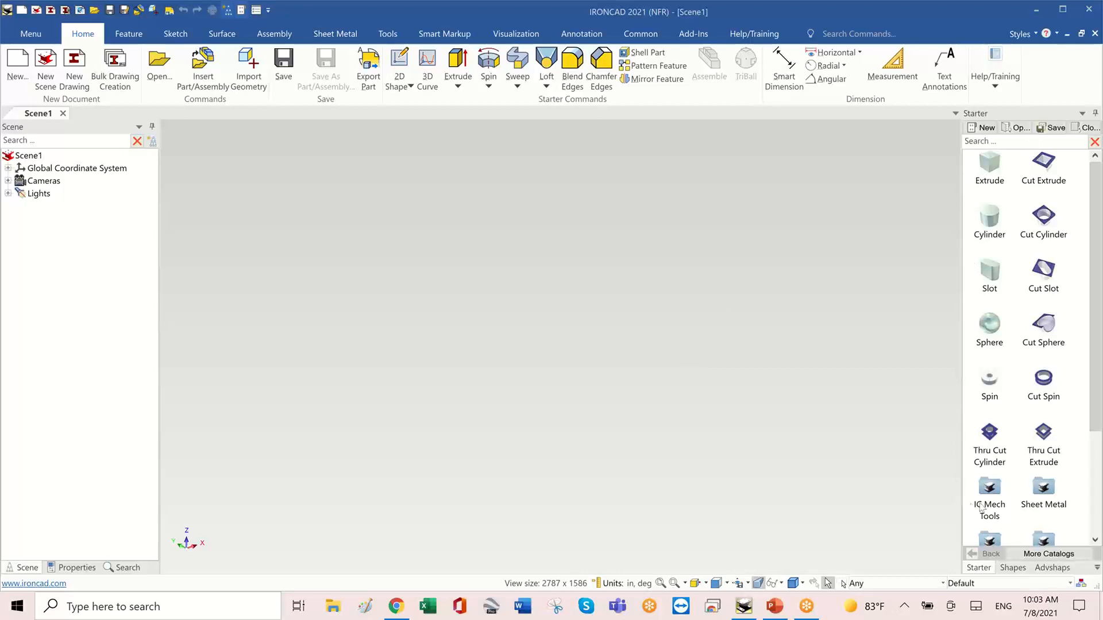
Place an Extrude block, a Cylinder, a Slot, a Sphere and a Spin ring from the Starter catalog as separate parts in the scene.
{"action": "left_click_drag", "start_coordinate": [992, 172], "coordinate": [411, 297]}
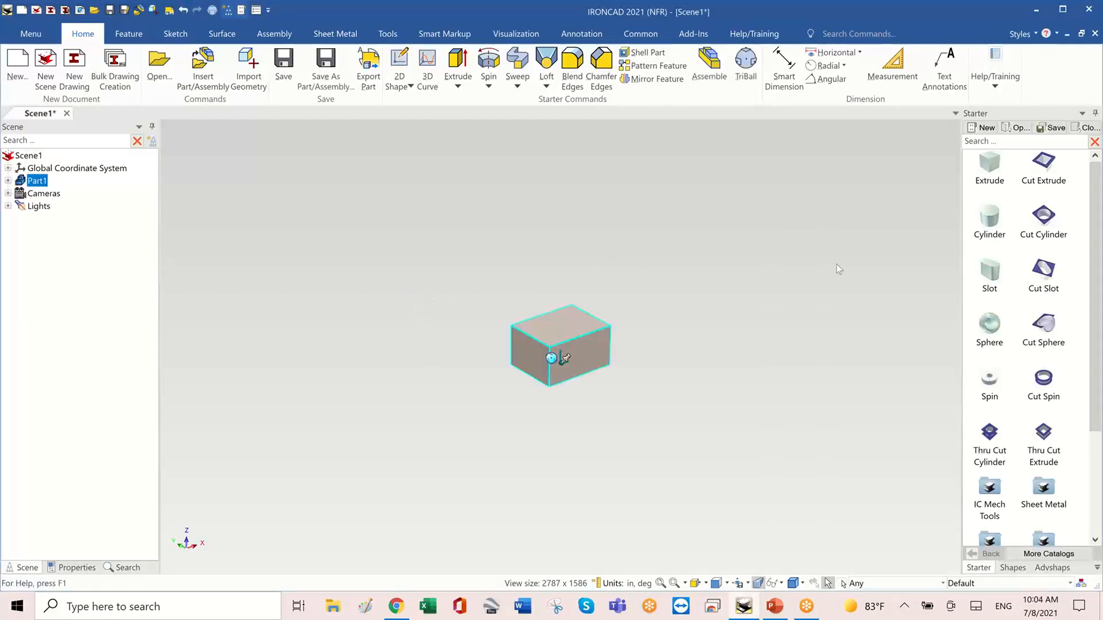
{"action": "left_click", "coordinate": [995, 224]}
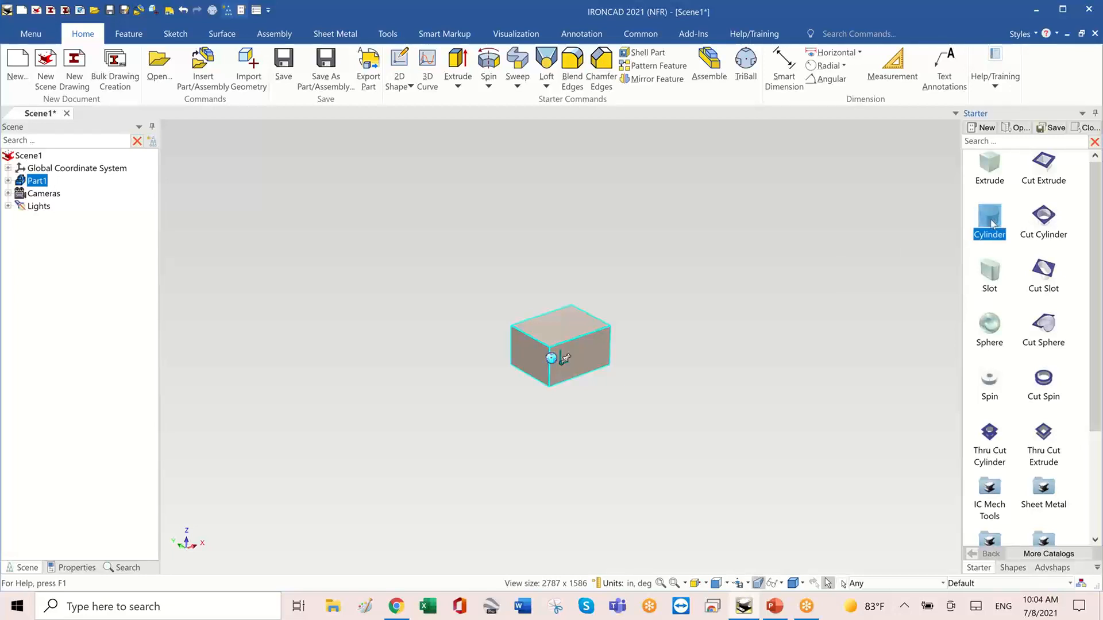
{"action": "left_click_drag", "start_coordinate": [994, 224], "coordinate": [348, 232]}
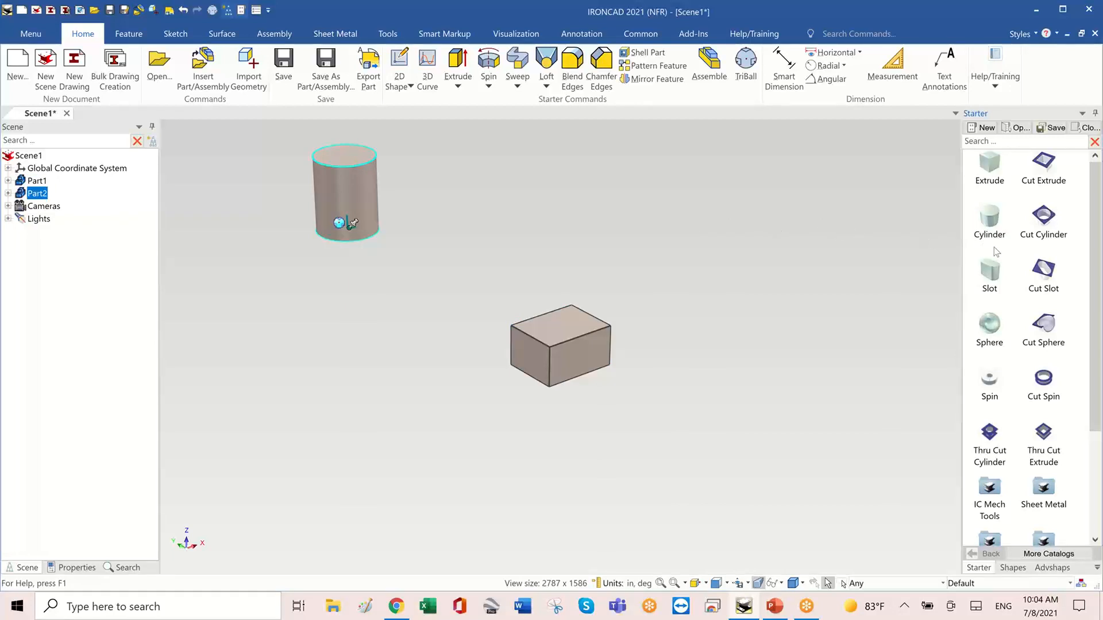
{"action": "left_click_drag", "start_coordinate": [995, 273], "coordinate": [744, 270]}
{"action": "left_click_drag", "start_coordinate": [1006, 343], "coordinate": [378, 432]}
{"action": "left_click_drag", "start_coordinate": [1007, 397], "coordinate": [747, 430]}
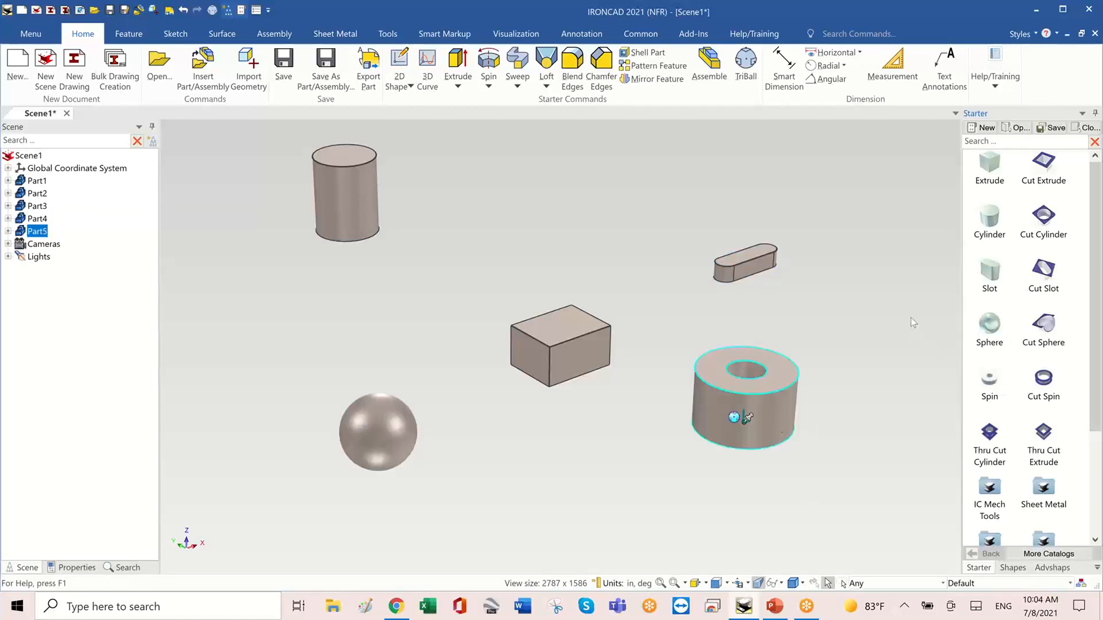
Select Part1 through Part5 one after another in the scene tree to identify each shape, and clear the selection.
{"action": "middle_click_drag", "start_coordinate": [885, 313], "coordinate": [843, 308]}
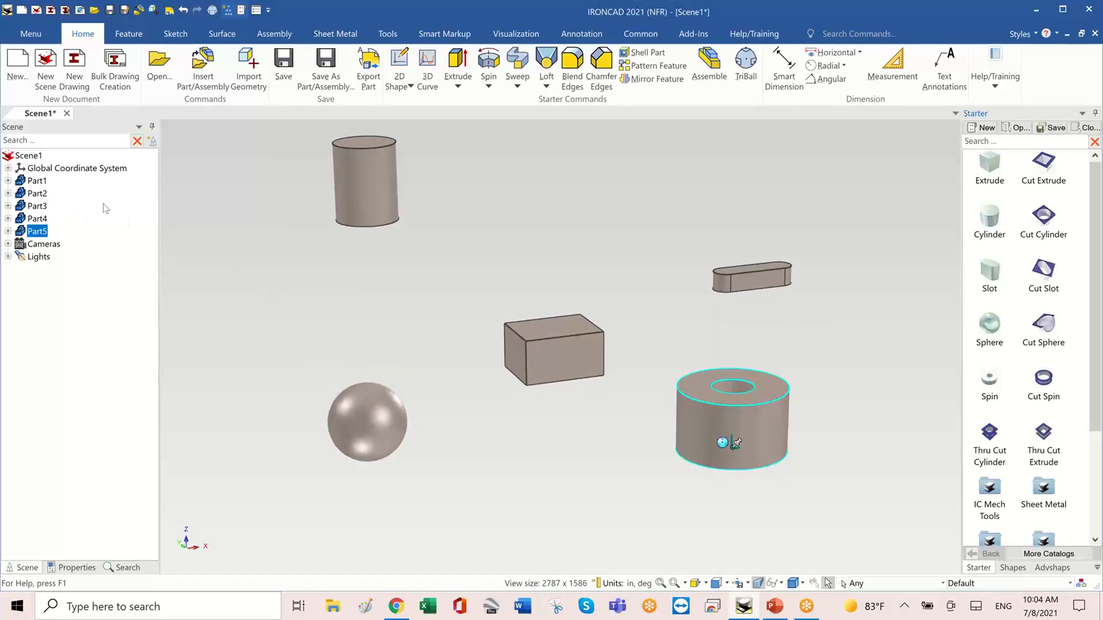
{"action": "left_click", "coordinate": [37, 183]}
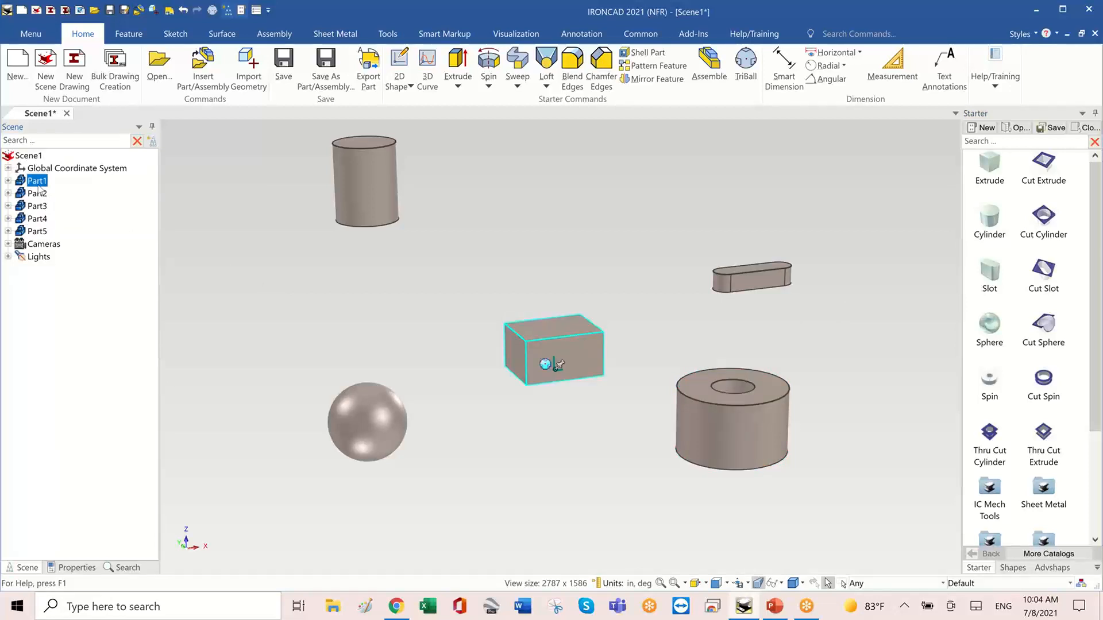
{"action": "left_click", "coordinate": [37, 194]}
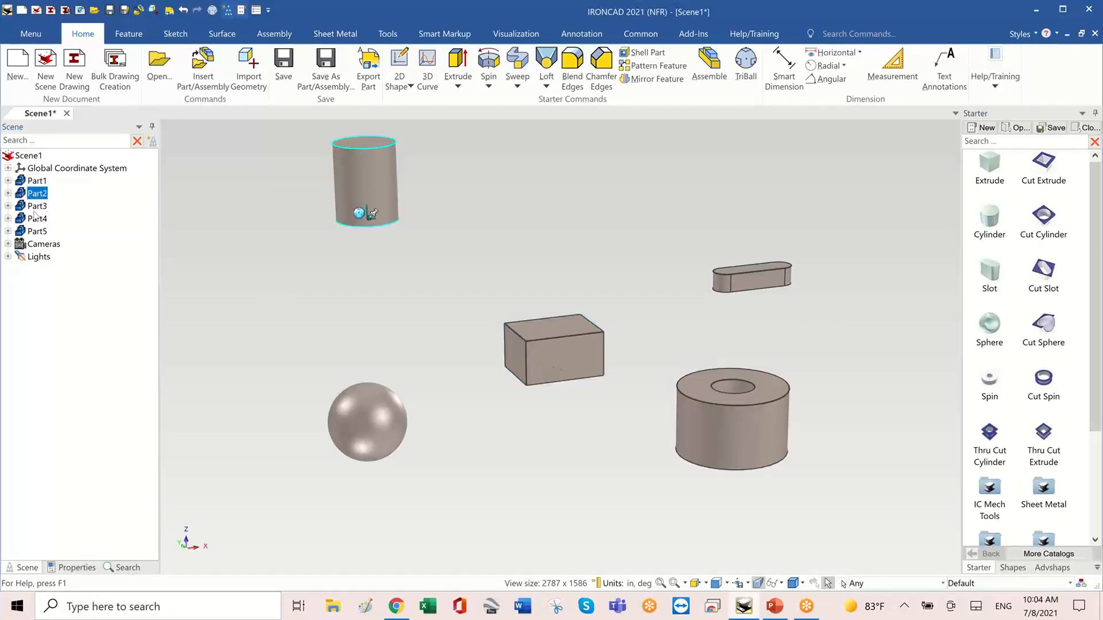
{"action": "left_click", "coordinate": [36, 207]}
{"action": "left_click", "coordinate": [36, 219]}
{"action": "left_click", "coordinate": [36, 232]}
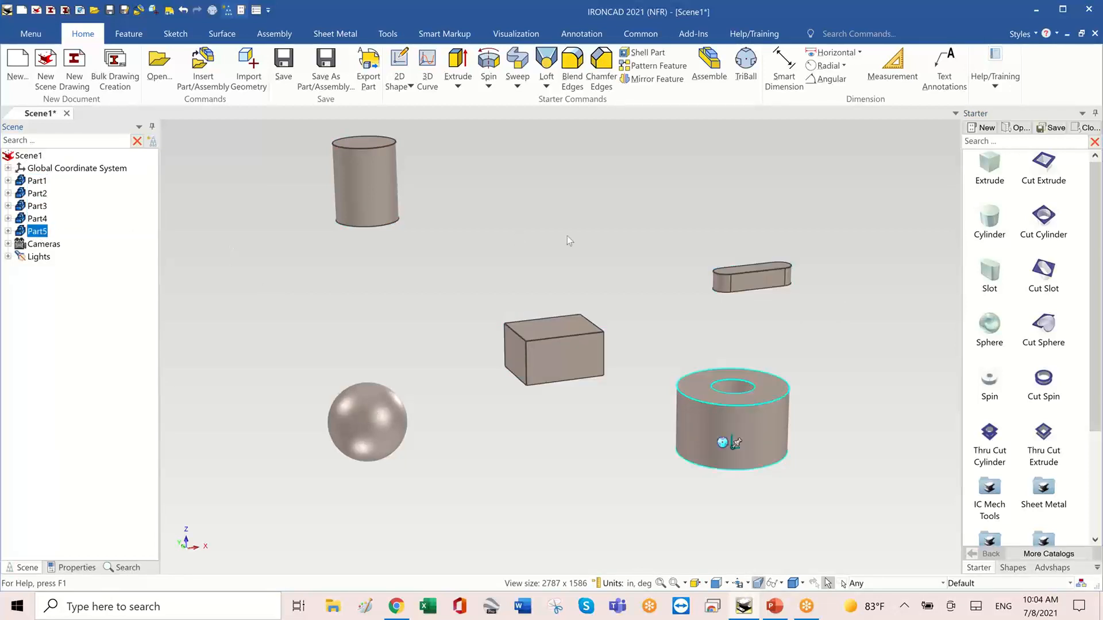
{"action": "left_click", "coordinate": [595, 222]}
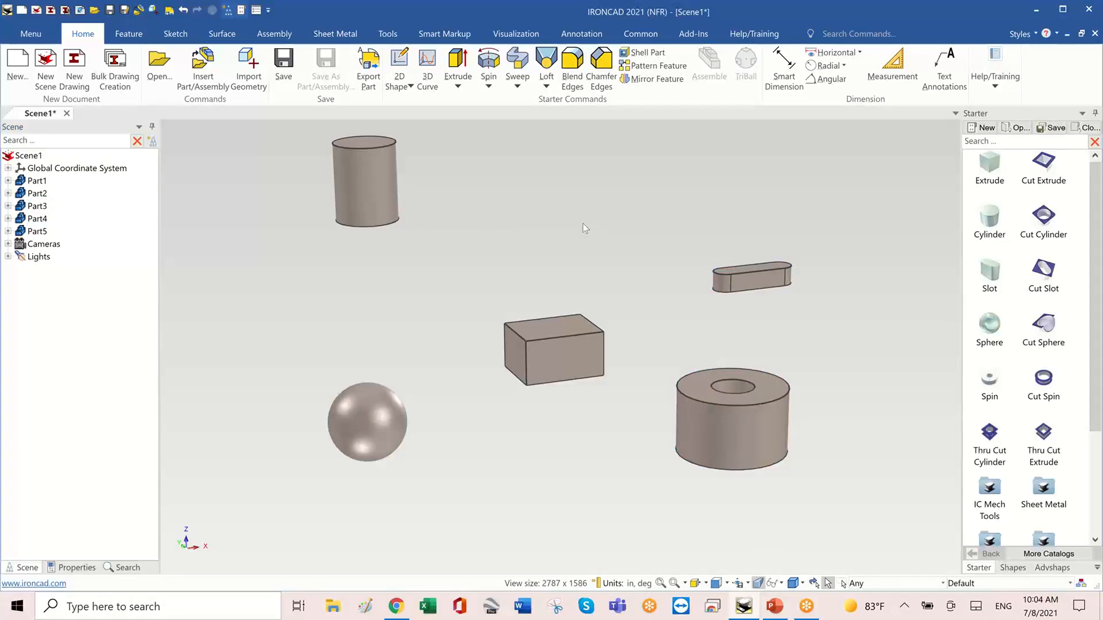
Reduce the sweep angle of the spin ring at its IntelliShape level so only a partial ring segment remains.
{"action": "left_click", "coordinate": [751, 441]}
{"action": "left_click", "coordinate": [752, 428]}
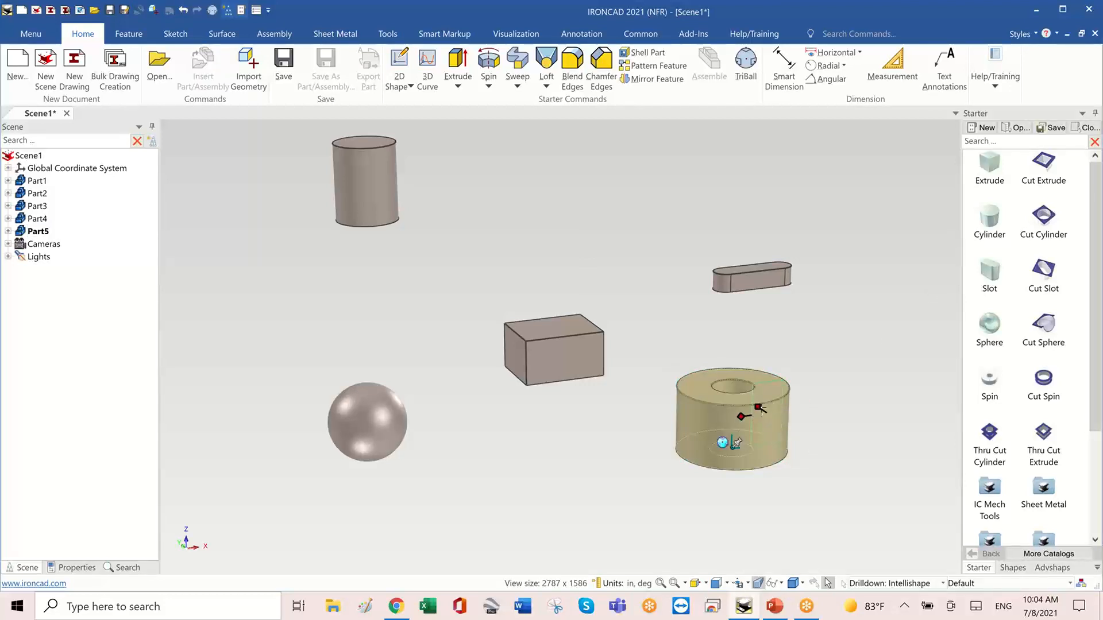
{"action": "left_click_drag", "start_coordinate": [695, 483], "coordinate": [698, 485]}
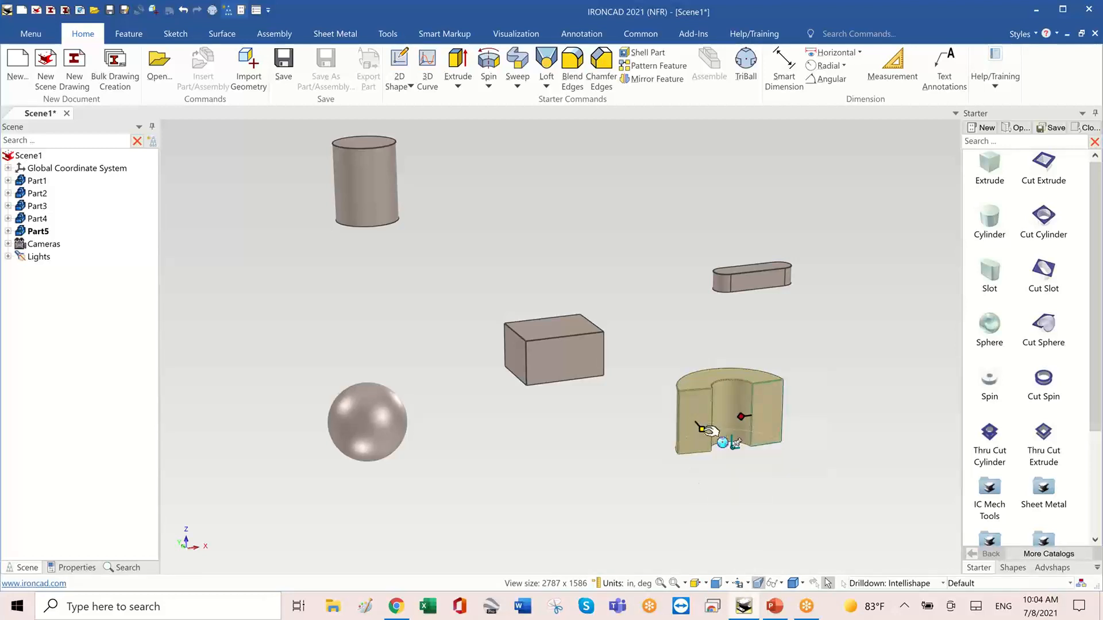
{"action": "left_click_drag", "start_coordinate": [715, 455], "coordinate": [717, 455]}
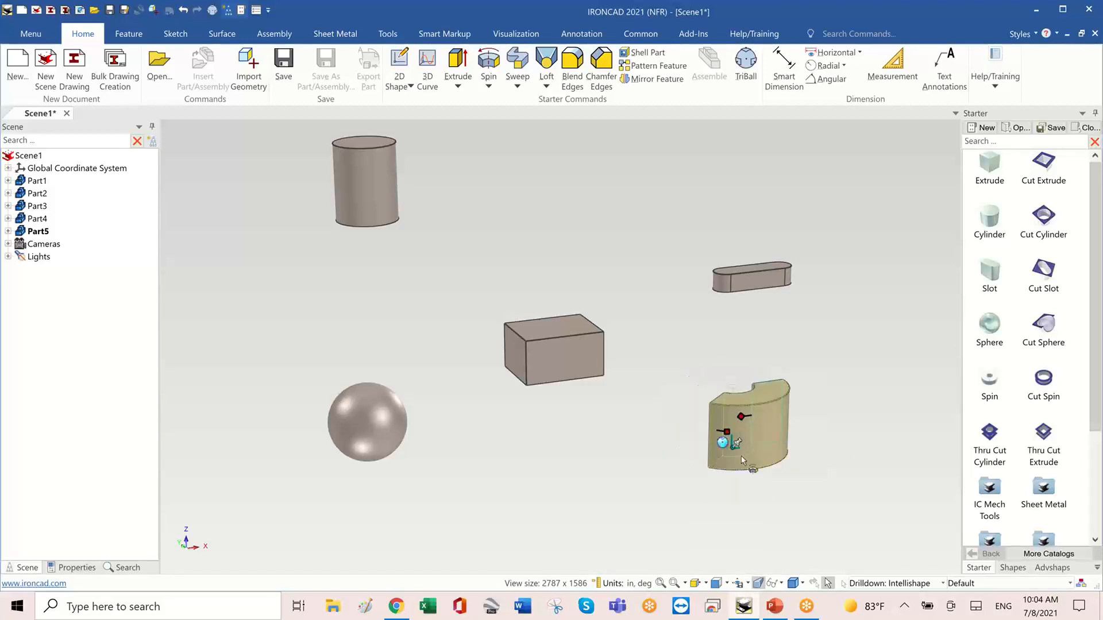
{"action": "middle_click_drag", "start_coordinate": [847, 450], "coordinate": [734, 356]}
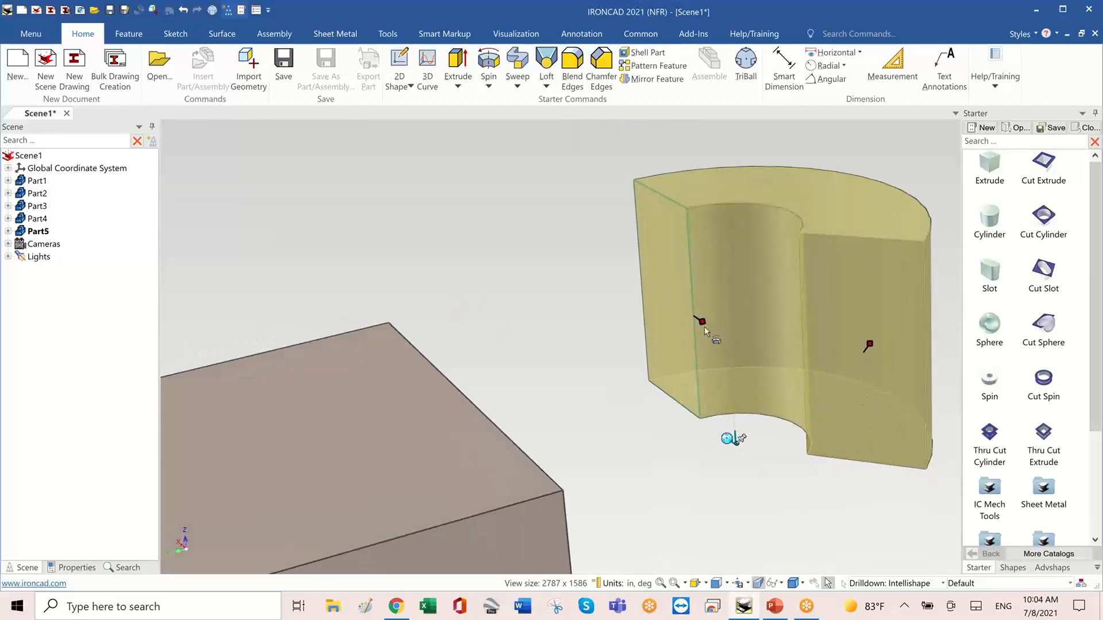
Adjust the sweep of the ring segment further and stretch its profile to make the segment taller.
{"action": "left_click_drag", "start_coordinate": [706, 323], "coordinate": [717, 333]}
{"action": "scroll", "coordinate": [879, 413], "scroll_direction": "down", "scroll_amount": 3}
{"action": "middle_click_drag", "start_coordinate": [877, 411], "coordinate": [800, 362]}
{"action": "left_click", "coordinate": [866, 370]}
{"action": "left_click", "coordinate": [799, 362]}
{"action": "left_click_drag", "start_coordinate": [753, 346], "coordinate": [857, 365]}
{"action": "scroll", "coordinate": [858, 366], "scroll_direction": "down", "scroll_amount": 5}
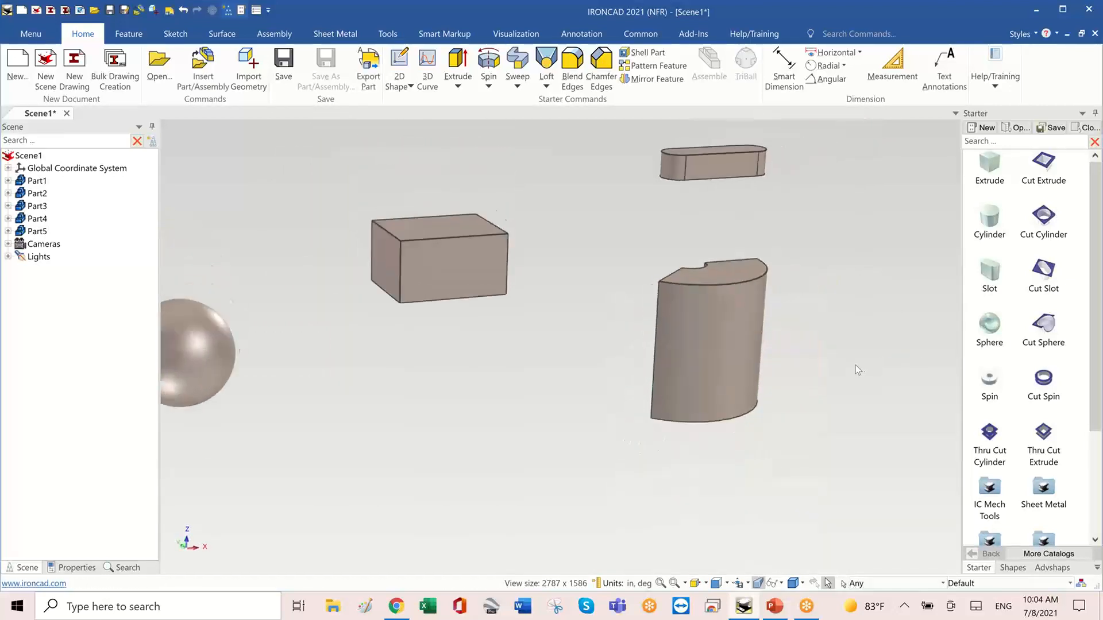
Cut a hole into the slot part's top face at the centre of its right rounded end with a Cut Cylinder.
{"action": "middle_click_drag", "start_coordinate": [849, 362], "coordinate": [824, 274]}
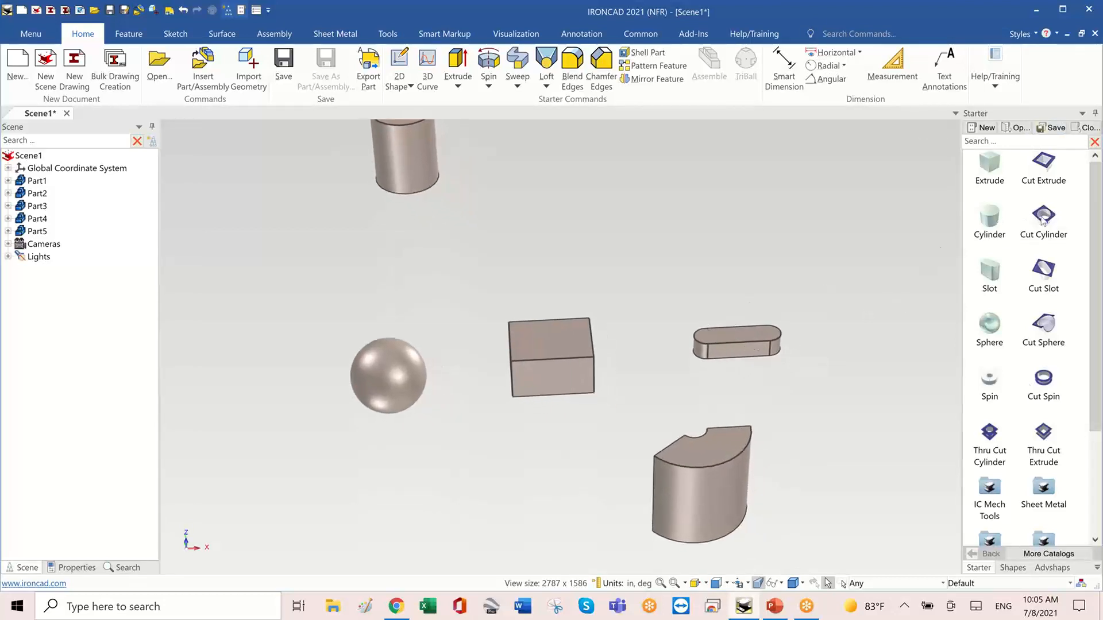
{"action": "left_click_drag", "start_coordinate": [1041, 221], "coordinate": [771, 332]}
{"action": "left_click", "coordinate": [847, 340]}
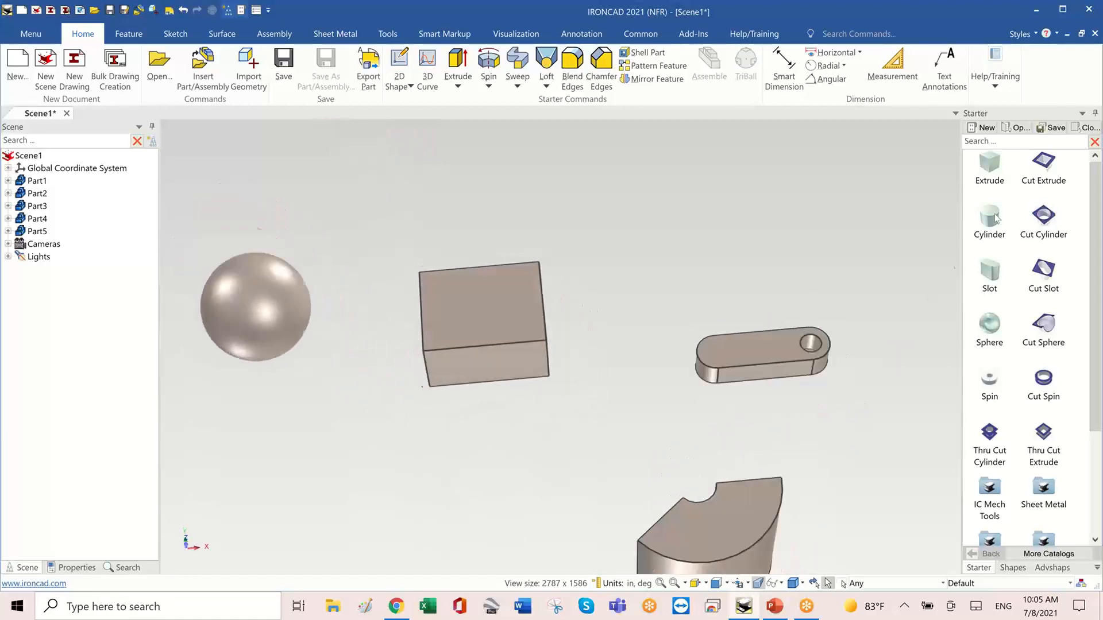
Place a Cut Cylinder at the centre point of the slot part's top face.
{"action": "left_click_drag", "start_coordinate": [1031, 220], "coordinate": [1025, 242]}
{"action": "scroll", "coordinate": [719, 354], "scroll_direction": "up", "scroll_amount": 1}
{"action": "scroll", "coordinate": [718, 357], "scroll_direction": "up", "scroll_amount": 6}
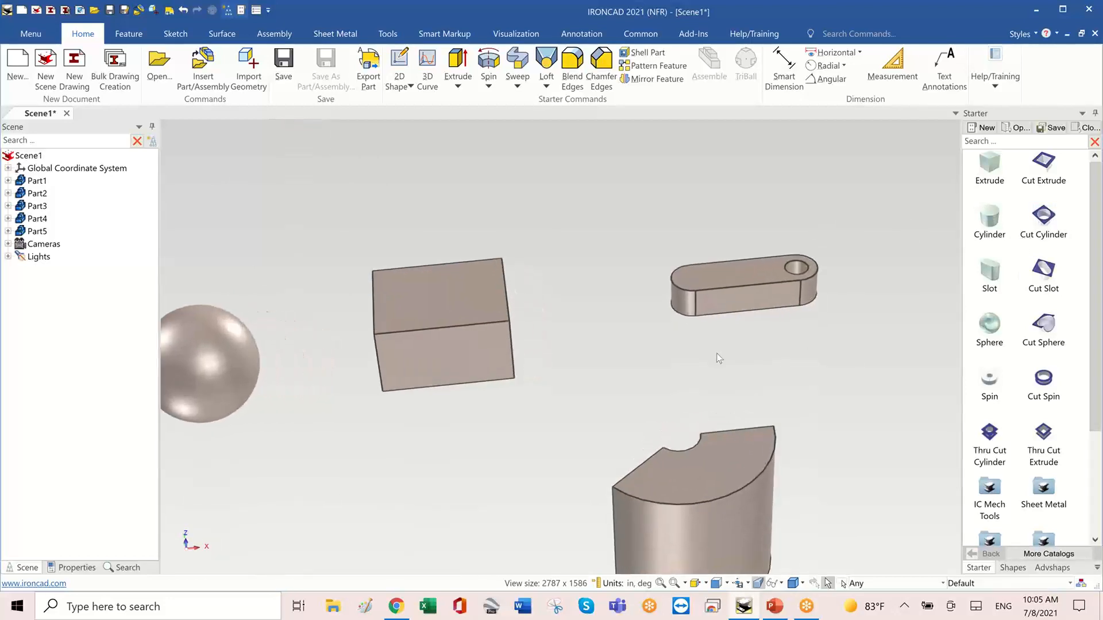
{"action": "scroll", "coordinate": [718, 357], "scroll_direction": "up", "scroll_amount": 2}
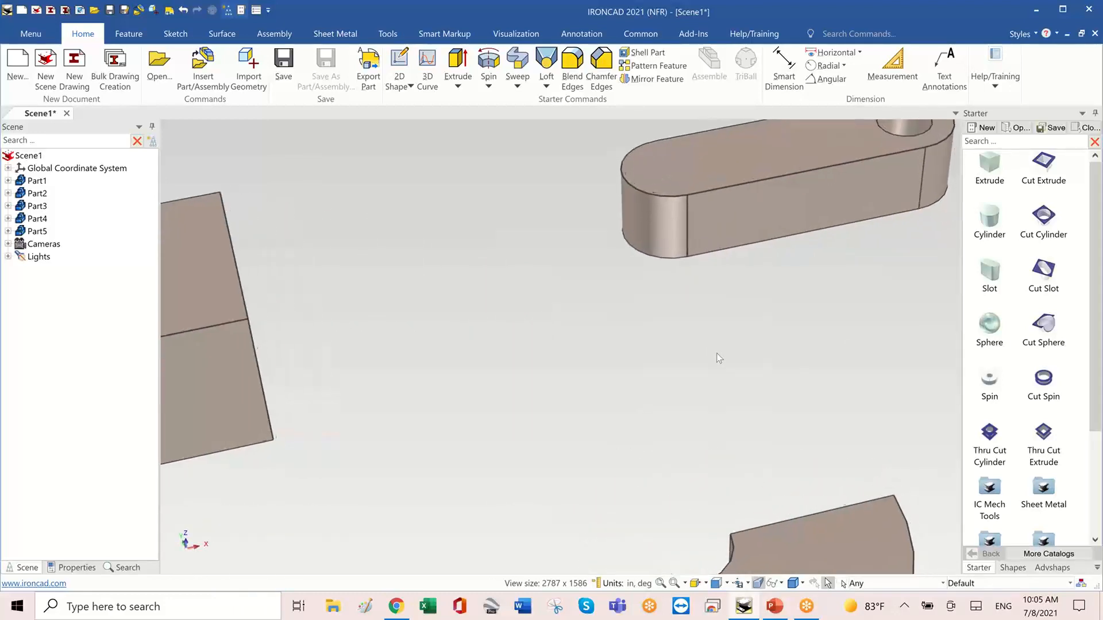
{"action": "middle_click_drag", "start_coordinate": [899, 160], "coordinate": [835, 258], "text": "shift"}
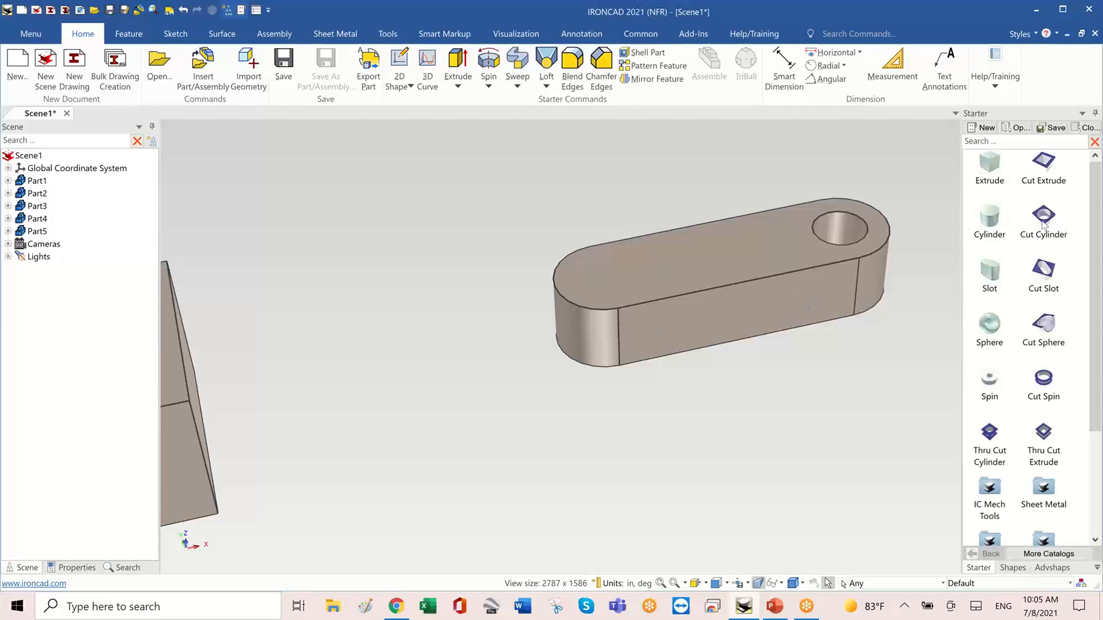
{"action": "left_click_drag", "start_coordinate": [1044, 224], "coordinate": [823, 307]}
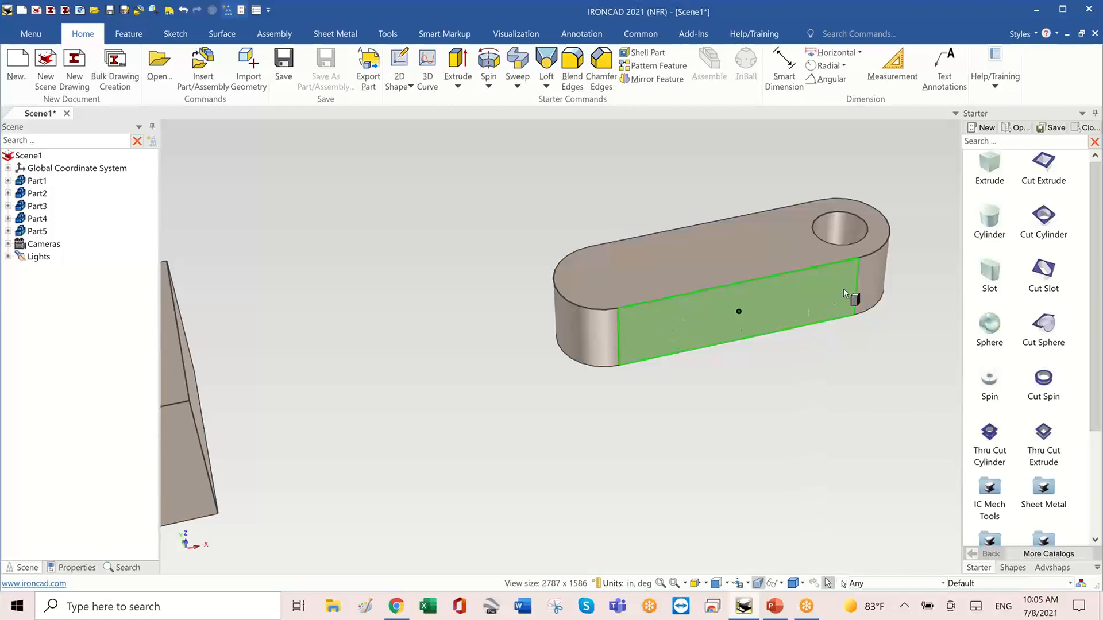
{"action": "left_click_drag", "start_coordinate": [843, 289], "coordinate": [752, 246]}
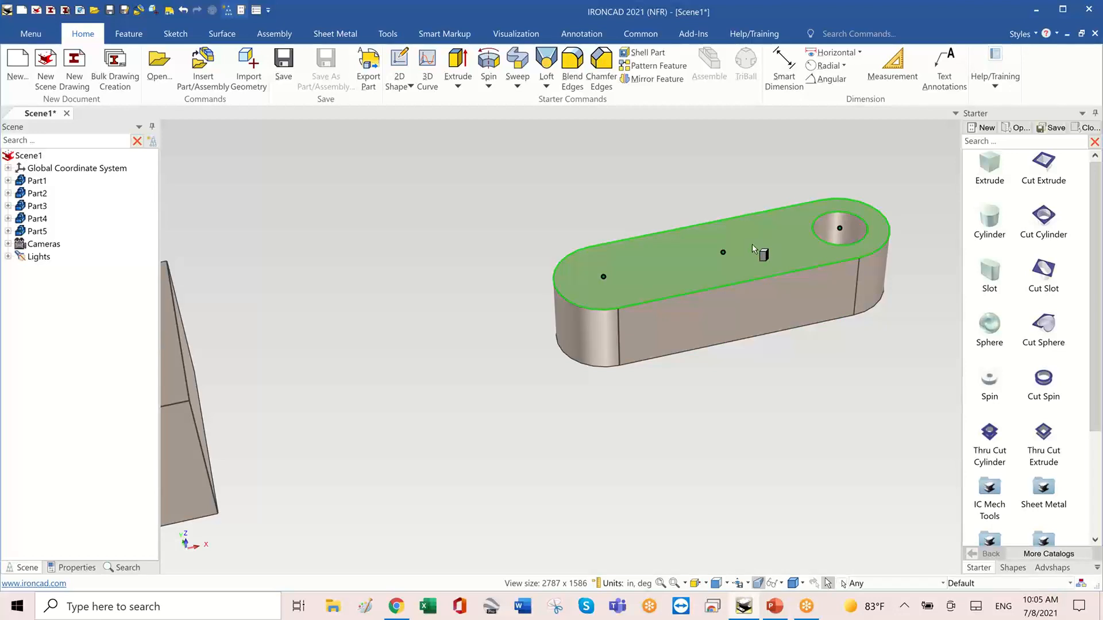
{"action": "left_click_drag", "start_coordinate": [753, 248], "coordinate": [723, 254]}
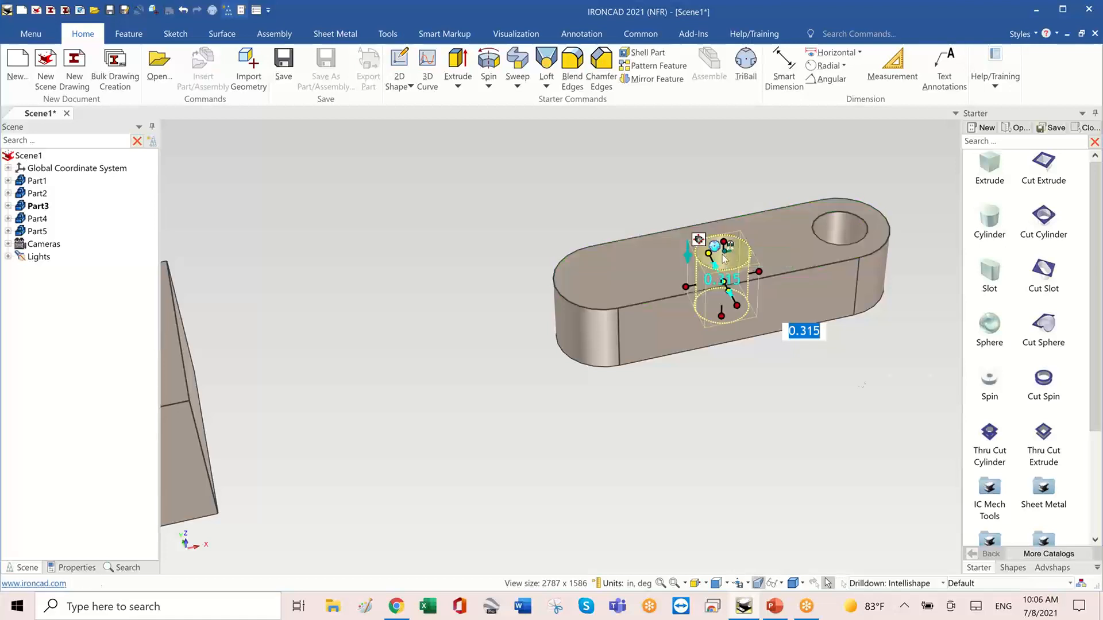
{"action": "left_click", "coordinate": [851, 371]}
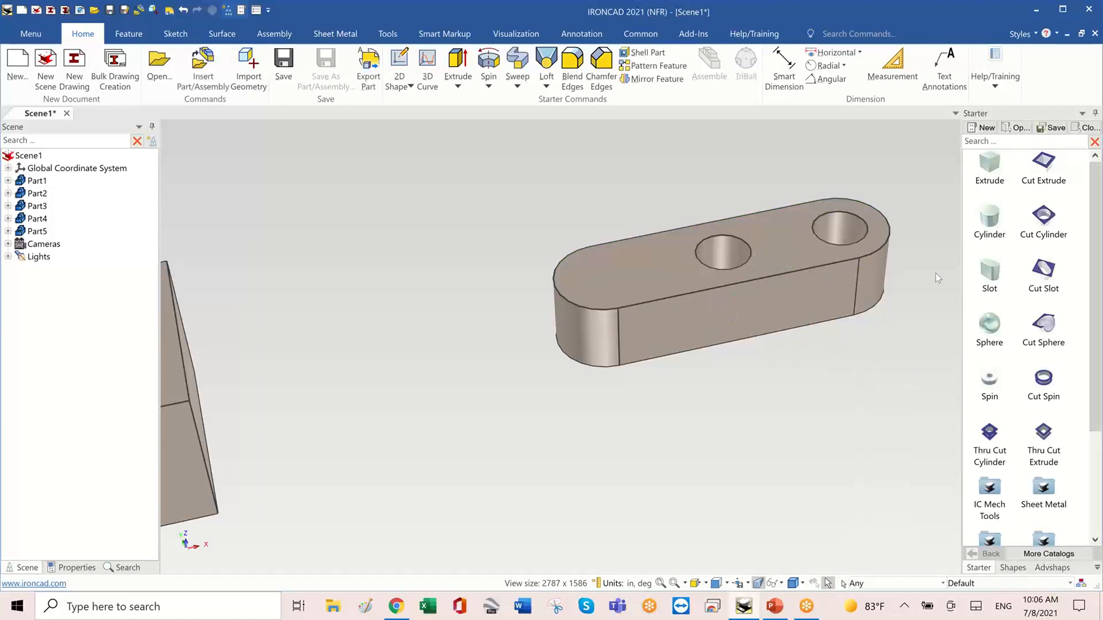
Add a Cut Cylinder concentric with the left rounded end of the slot part.
{"action": "left_click_drag", "start_coordinate": [1037, 217], "coordinate": [603, 277]}
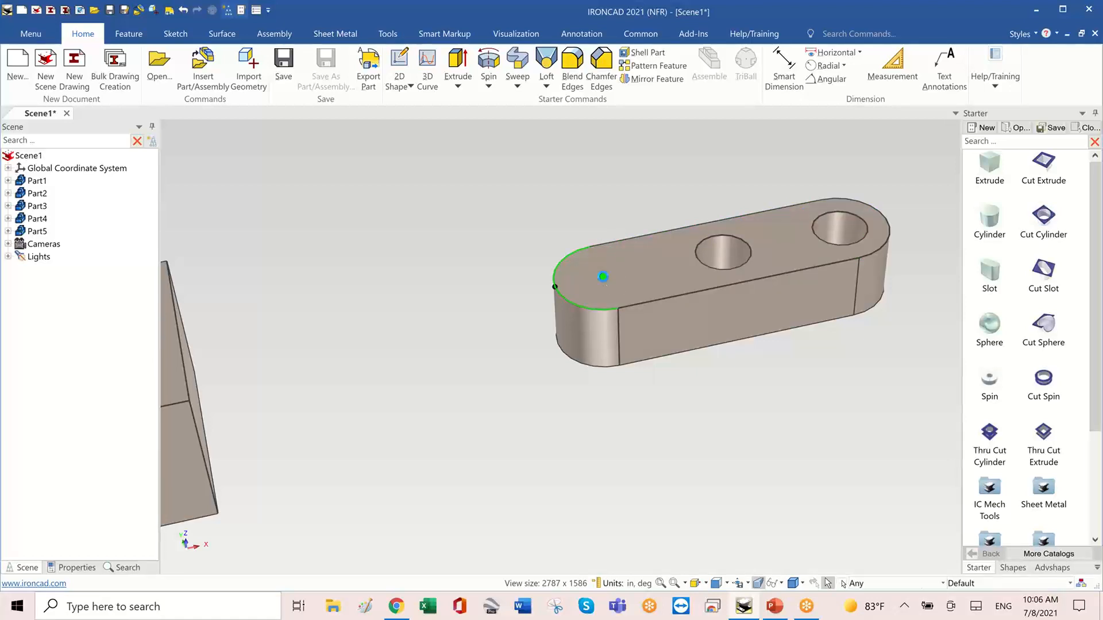
{"action": "left_click", "coordinate": [686, 444]}
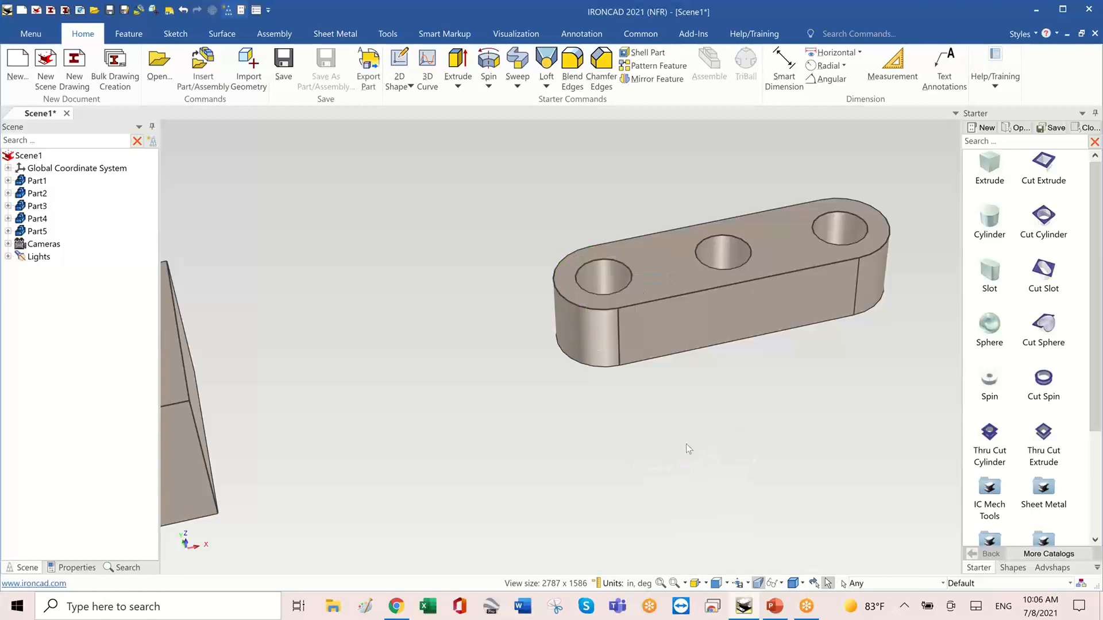
{"action": "scroll", "coordinate": [776, 411], "scroll_direction": "down", "scroll_amount": 1}
{"action": "scroll", "coordinate": [777, 410], "scroll_direction": "down", "scroll_amount": 3}
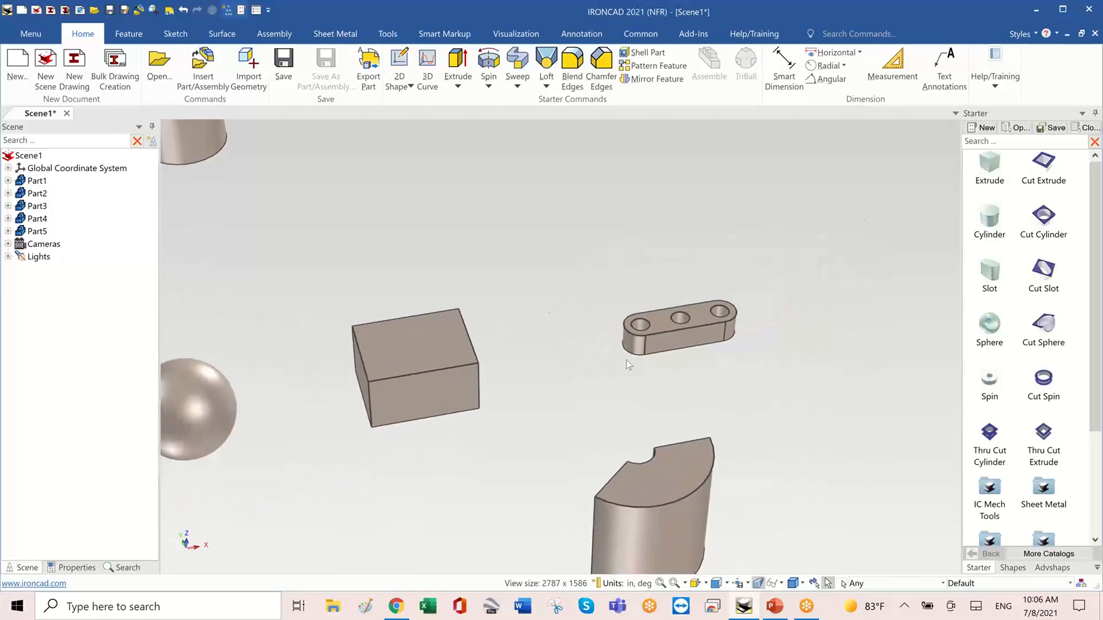
{"action": "scroll", "coordinate": [626, 360], "scroll_direction": "down", "scroll_amount": 1}
{"action": "middle_click_drag", "start_coordinate": [626, 360], "coordinate": [626, 360]}
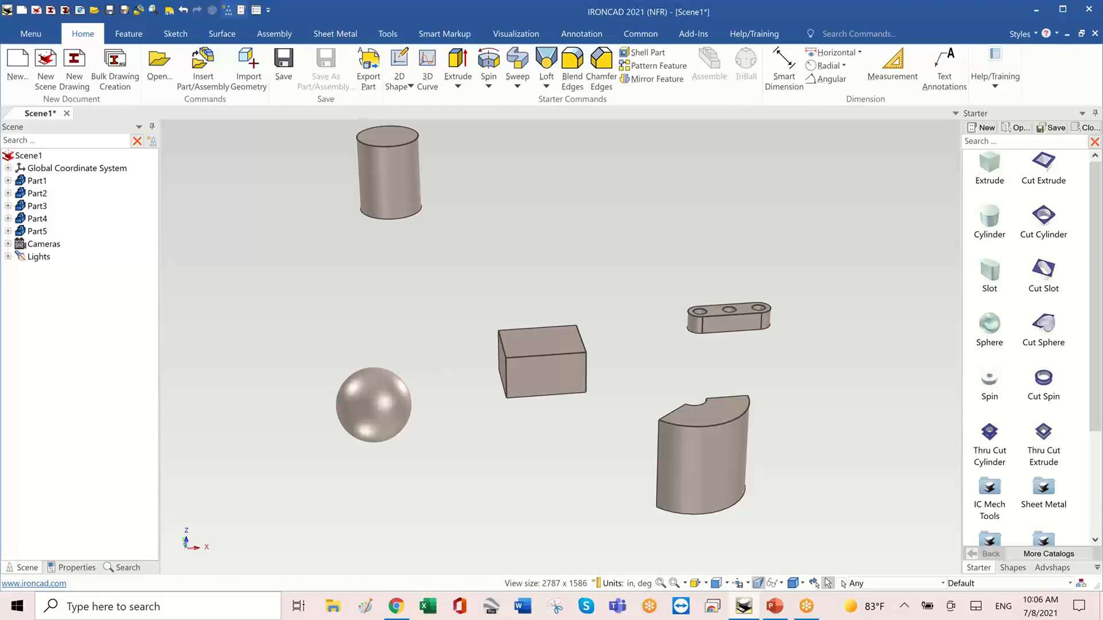
Switch to the IronCAD lesson page in Chrome and examine the dimensioned drawing of the forked part to model.
{"action": "left_click_drag", "start_coordinate": [514, 1], "coordinate": [529, 78]}
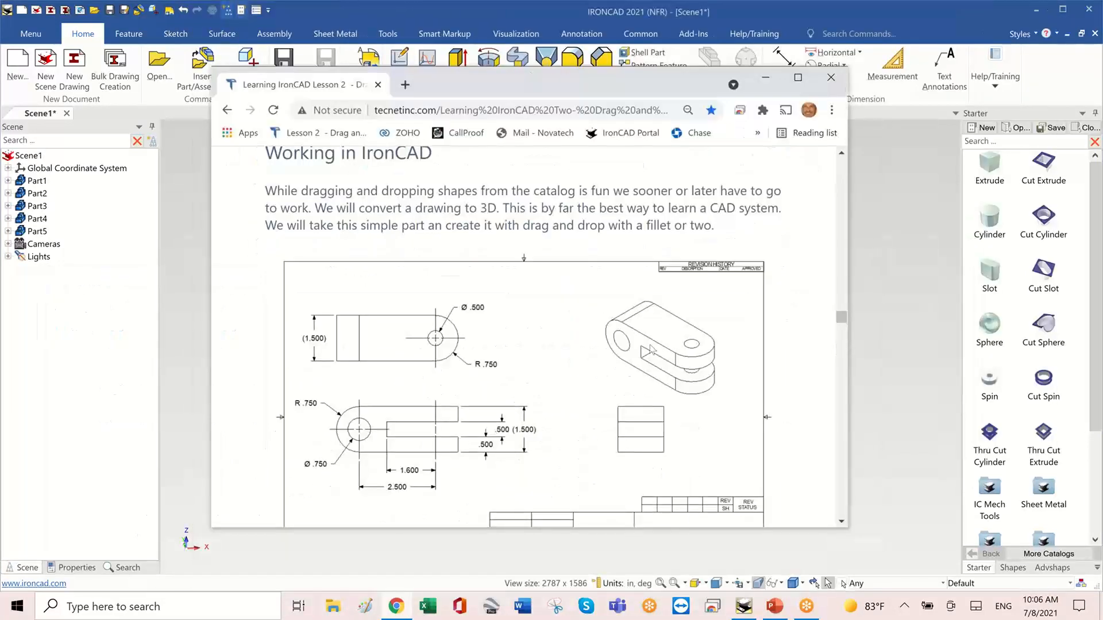
{"action": "scroll", "coordinate": [647, 350], "scroll_direction": "down", "scroll_amount": 1}
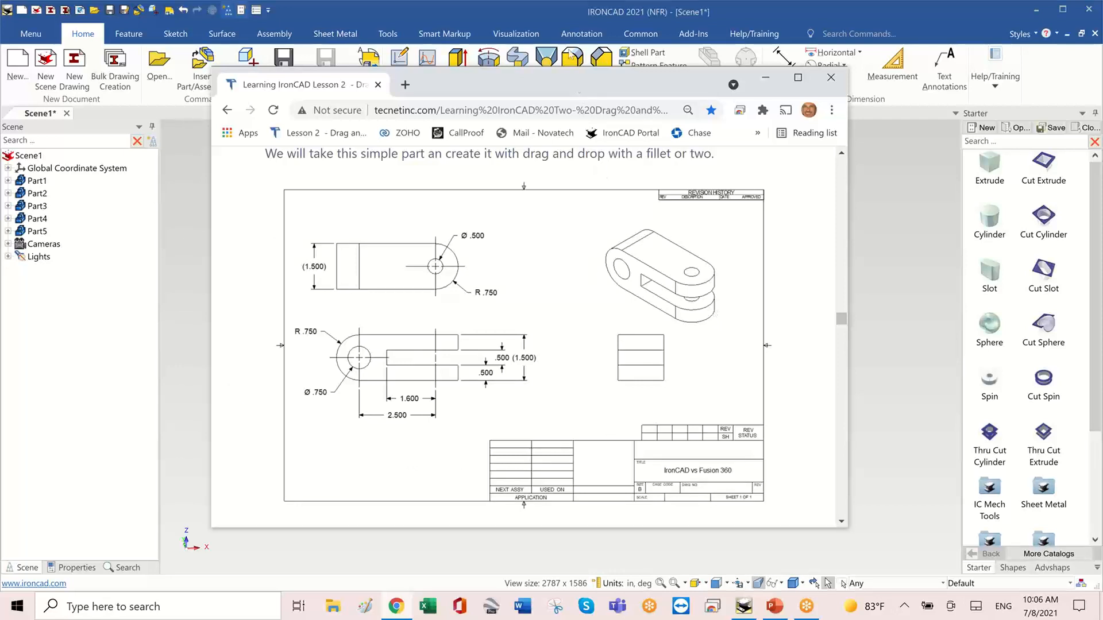
{"action": "left_click_drag", "start_coordinate": [570, 52], "coordinate": [578, 0]}
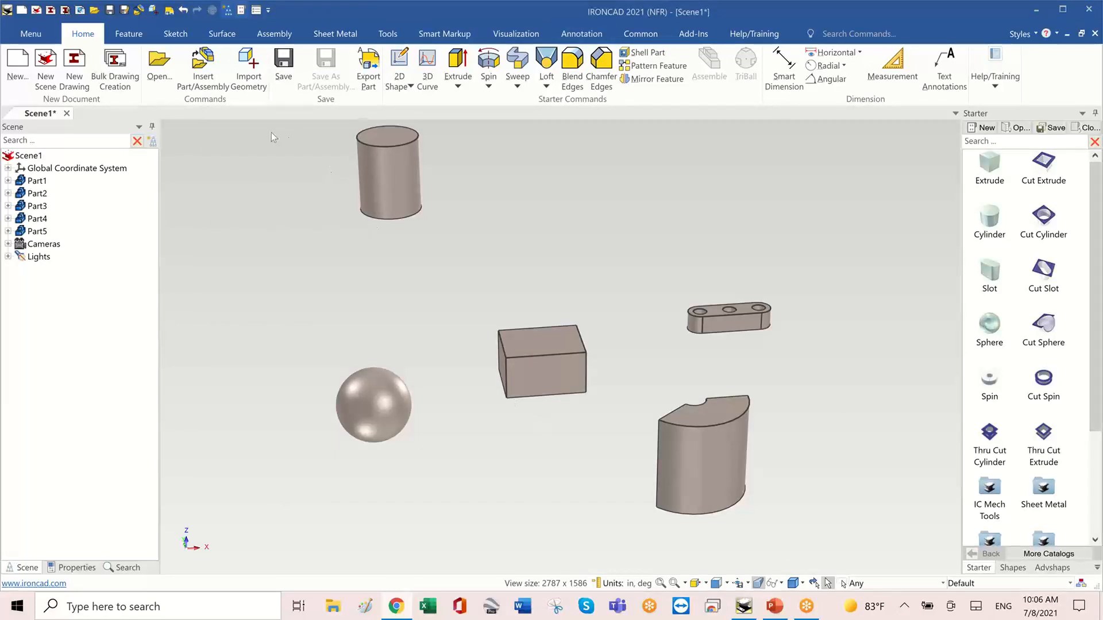
Delete the block, slot, sphere and ring segment from the IronCAD scene.
{"action": "left_click_drag", "start_coordinate": [271, 137], "coordinate": [851, 531]}
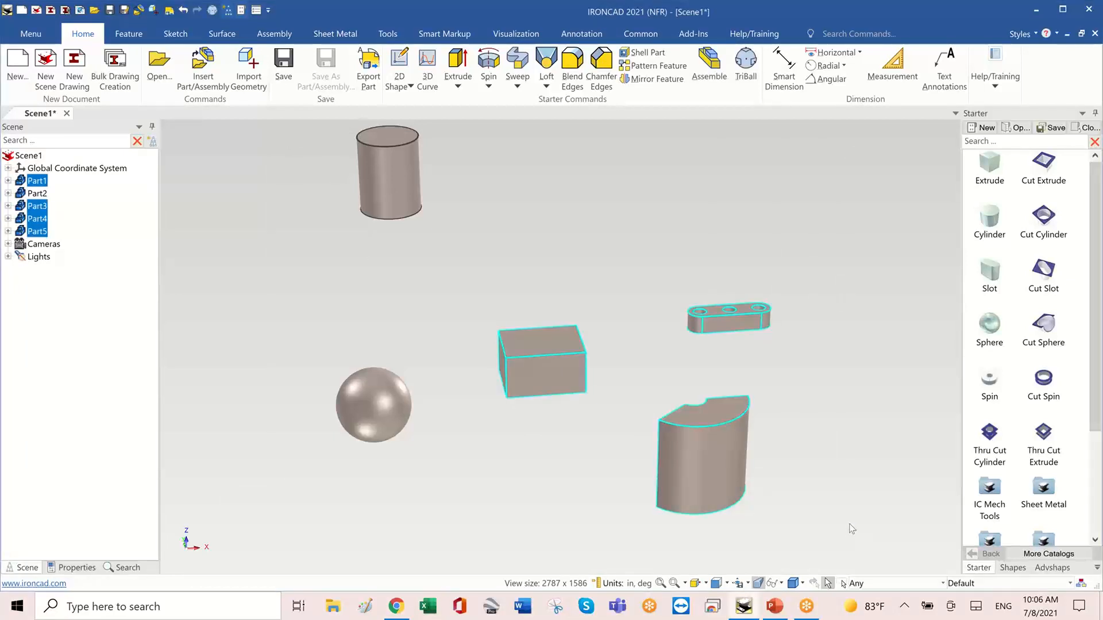
{"action": "key", "text": "Delete"}
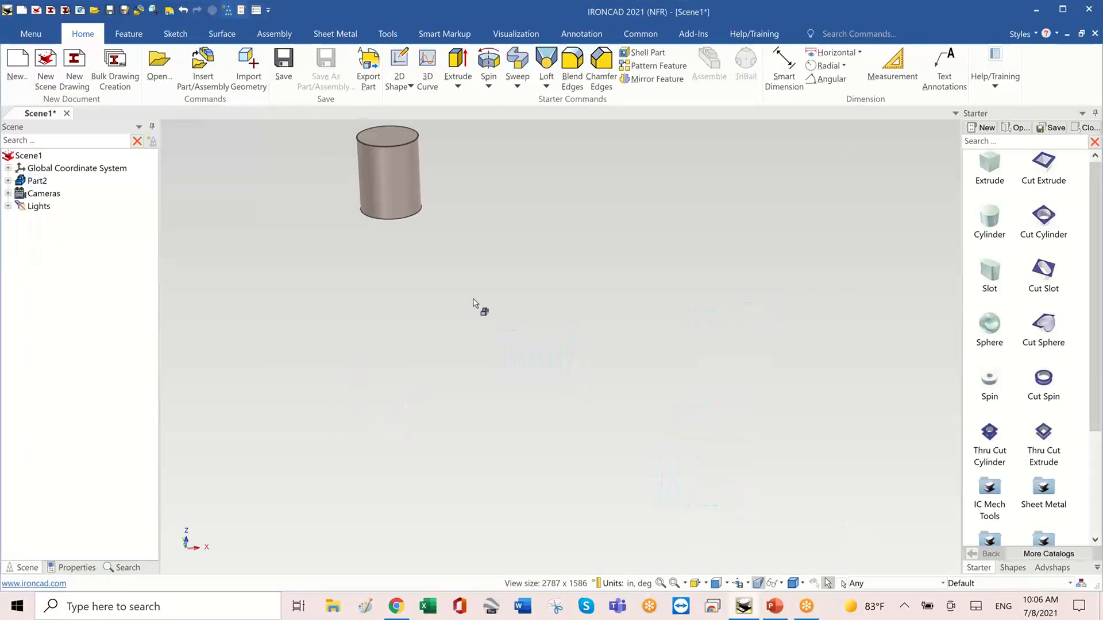
Delete the remaining cylinder and place an Extrude block from the catalog in the empty scene.
{"action": "left_click_drag", "start_coordinate": [316, 125], "coordinate": [567, 298]}
{"action": "key", "text": "Delete"}
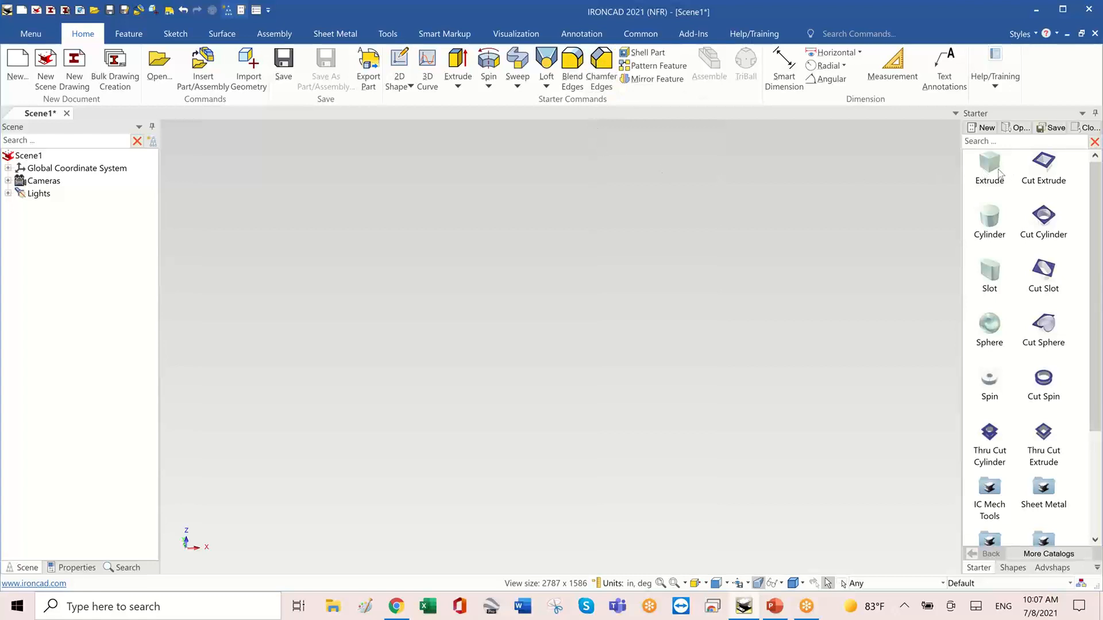
{"action": "left_click_drag", "start_coordinate": [989, 166], "coordinate": [606, 331]}
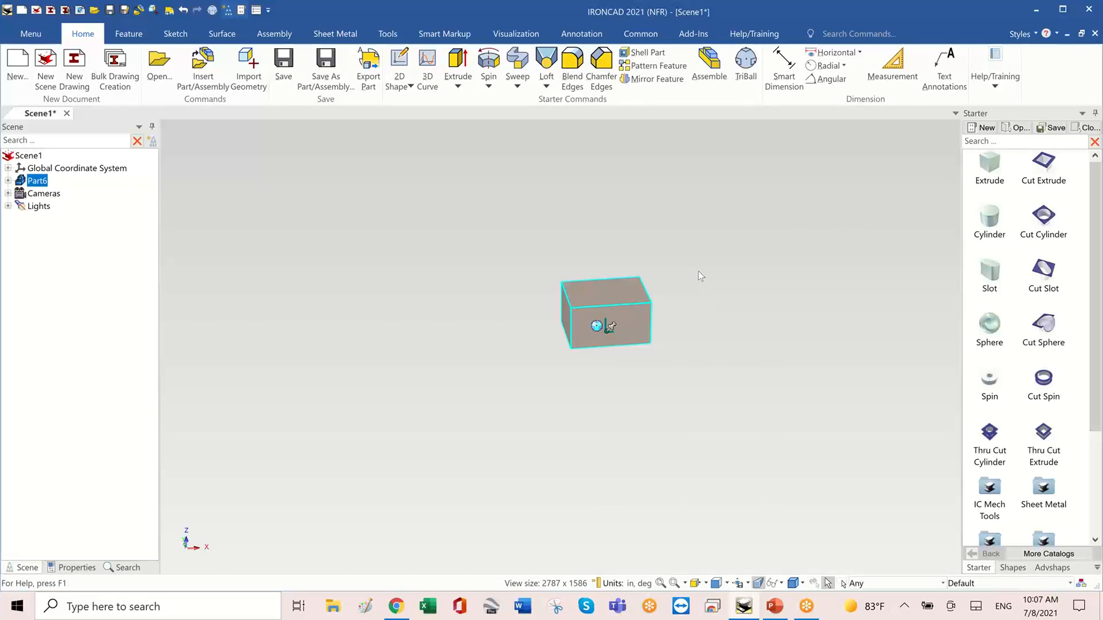
Select the block at IntelliShape level and extend its left end to a total length of 4 in.
{"action": "middle_click_drag", "start_coordinate": [722, 257], "coordinate": [741, 278]}
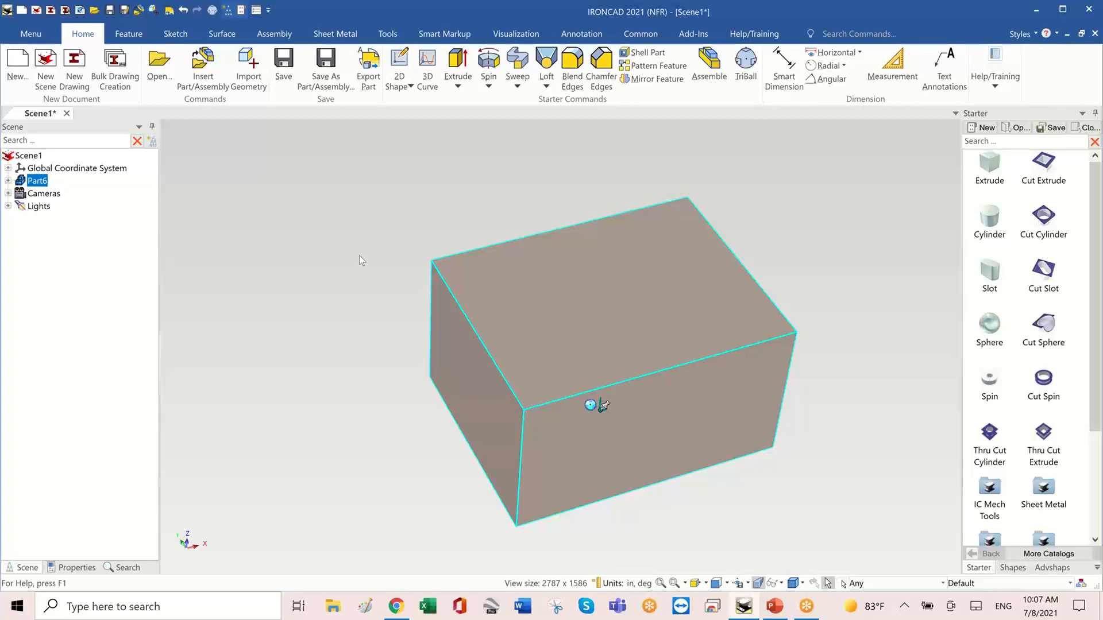
{"action": "middle_click_drag", "start_coordinate": [362, 261], "coordinate": [362, 261]}
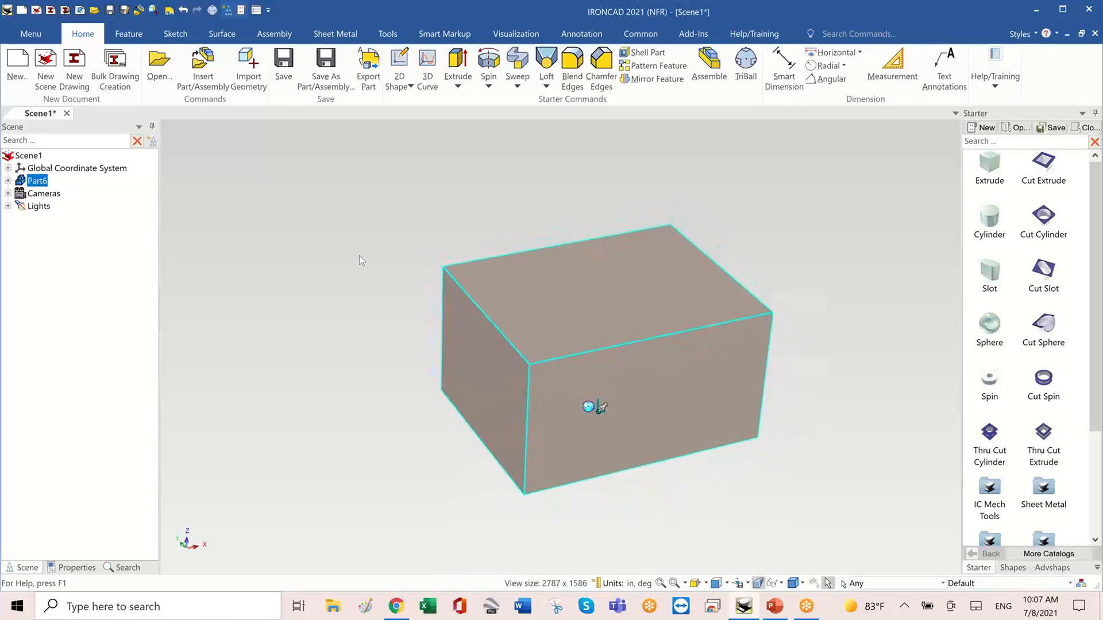
{"action": "left_click", "coordinate": [486, 379]}
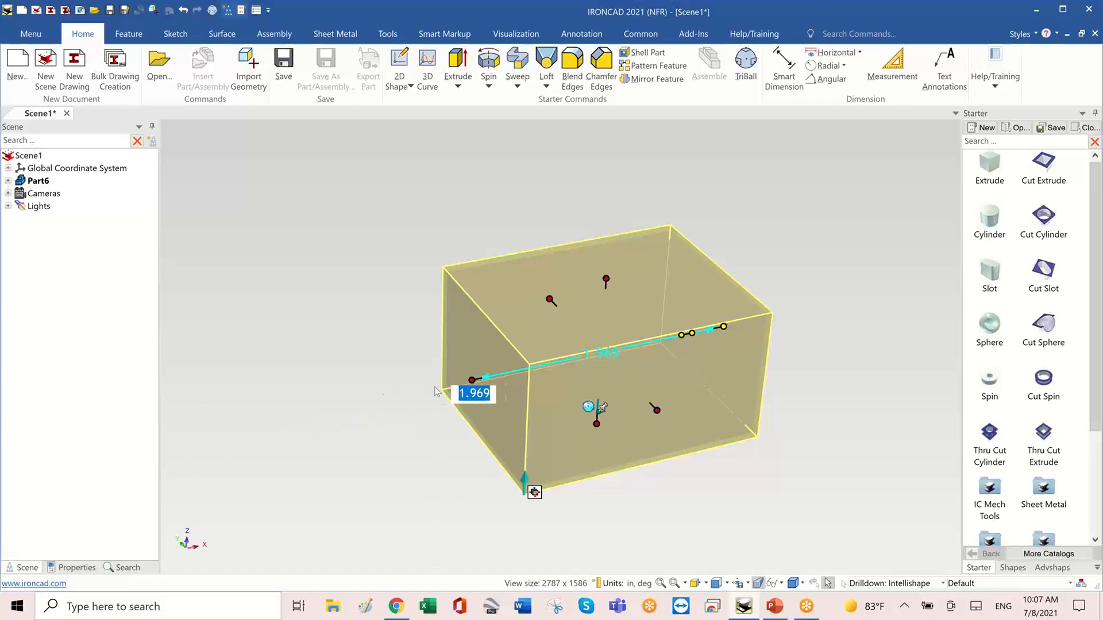
{"action": "left_click_drag", "start_coordinate": [473, 380], "coordinate": [384, 384]}
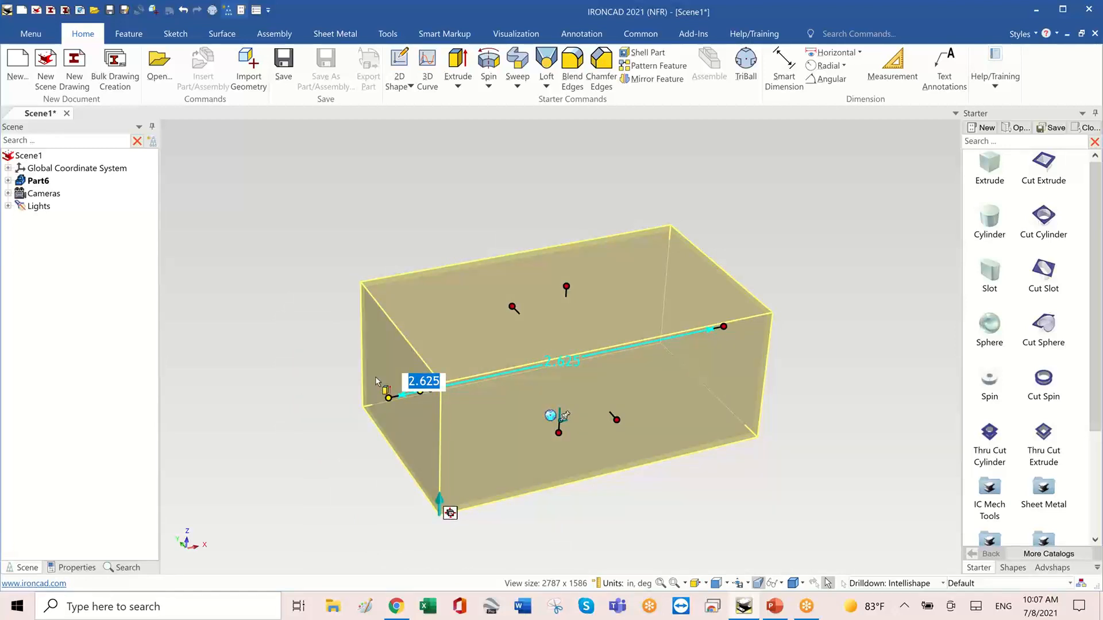
{"action": "type", "text": "4"}
{"action": "key", "text": "Return"}
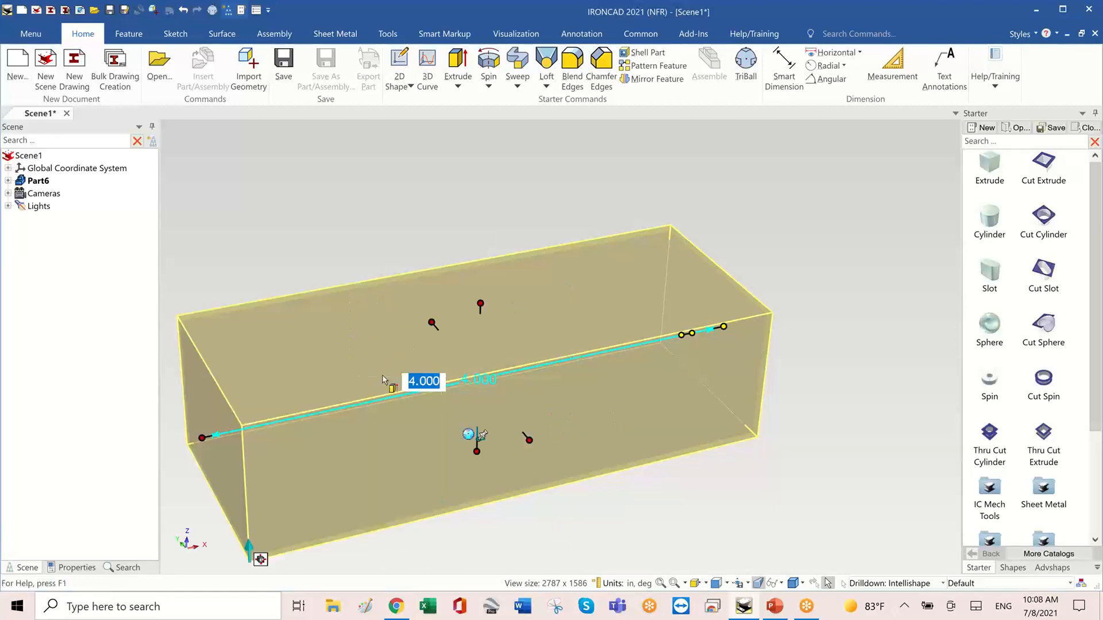
Set the block's width and height to 1.5 in through Edit Sizebox, and deselect the block.
{"action": "middle_click_drag", "start_coordinate": [449, 224], "coordinate": [451, 225]}
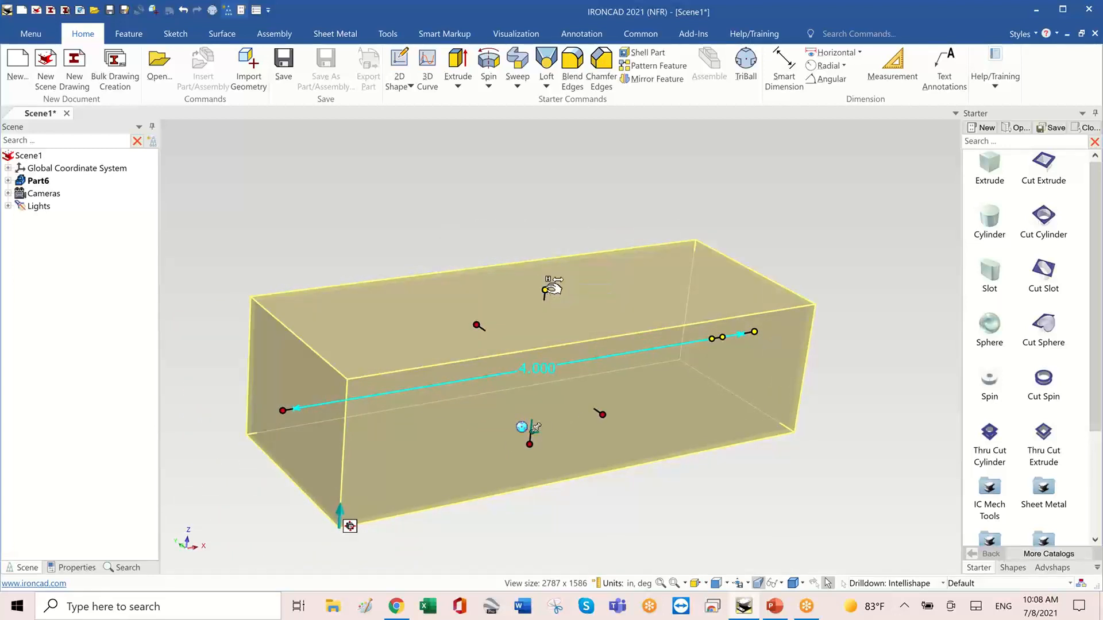
{"action": "left_click_drag", "start_coordinate": [550, 288], "coordinate": [553, 260]}
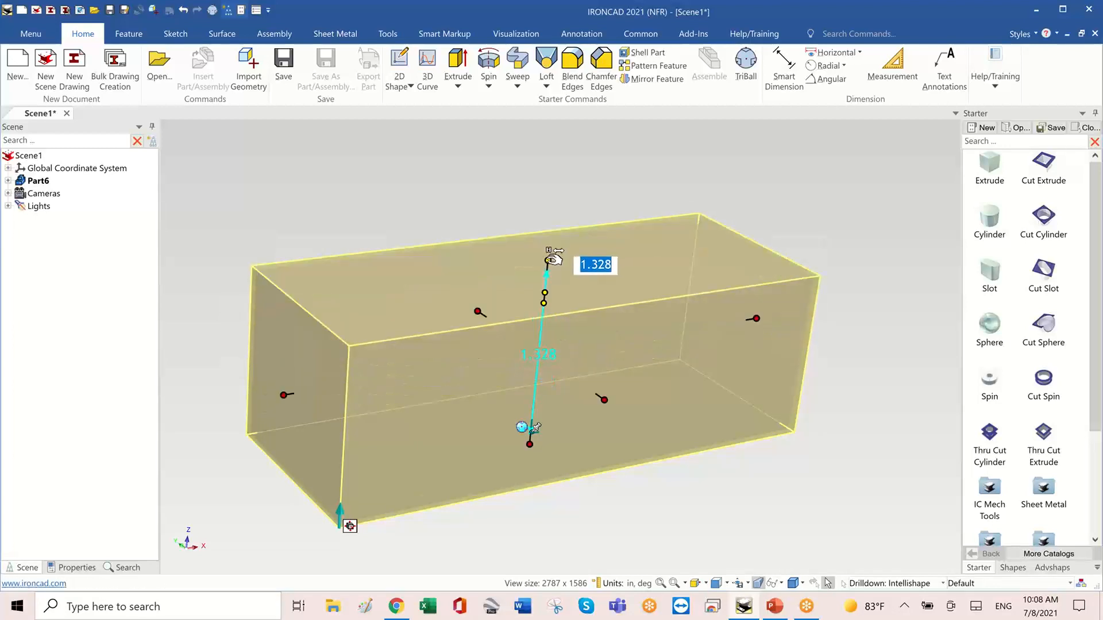
{"action": "right_click", "coordinate": [549, 260]}
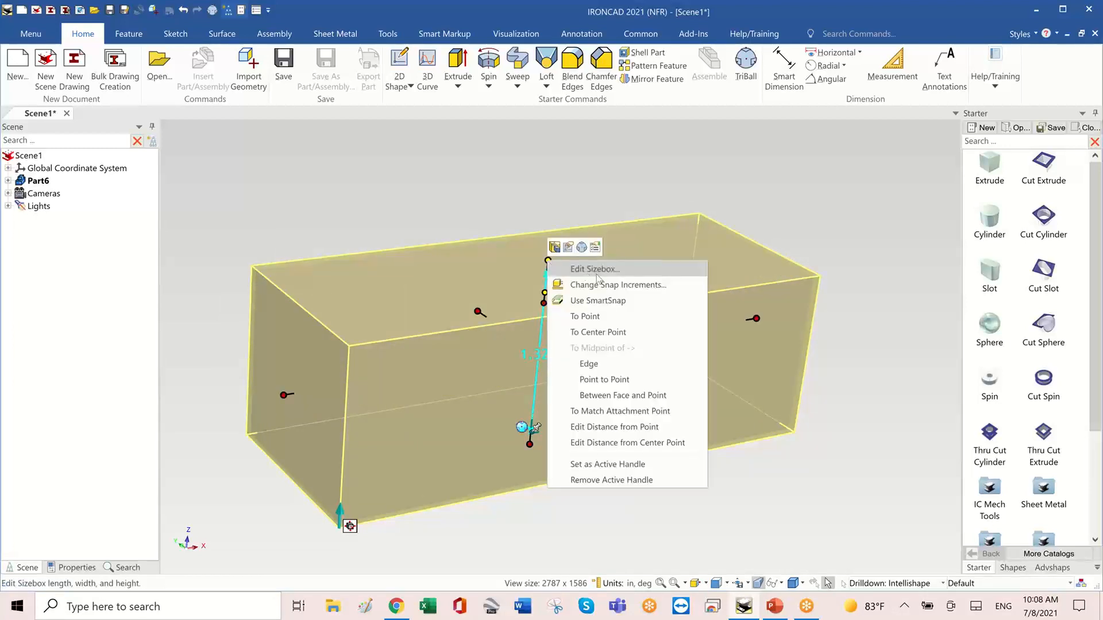
{"action": "left_click", "coordinate": [595, 270]}
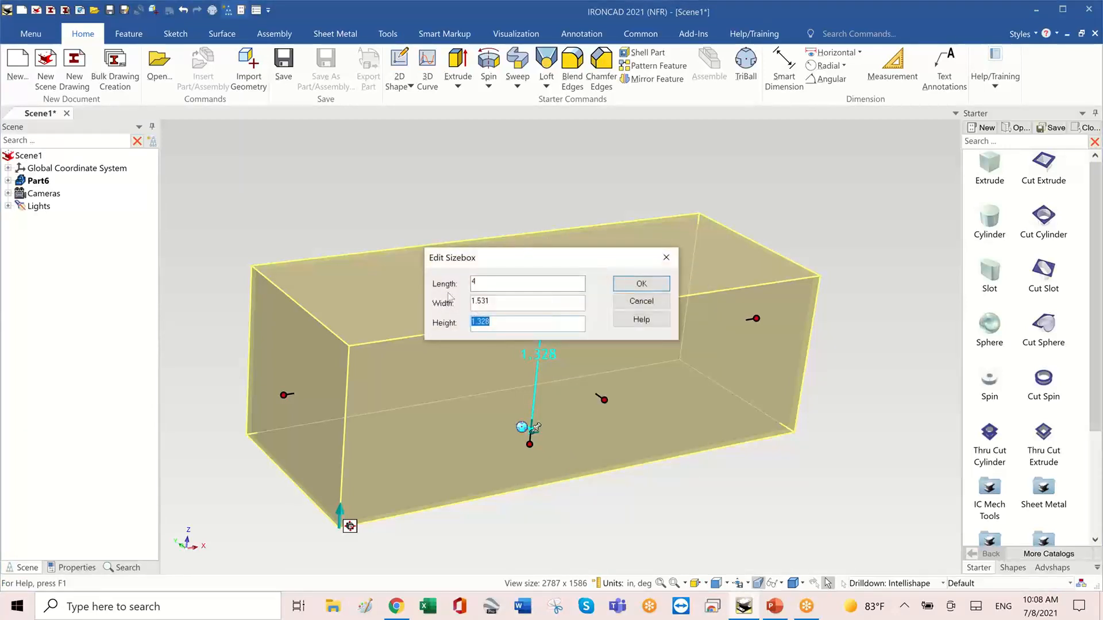
{"action": "left_click", "coordinate": [498, 303]}
{"action": "key", "text": "Tab"}
{"action": "type", "text": "1.3"}
{"action": "type", "text": "5"}
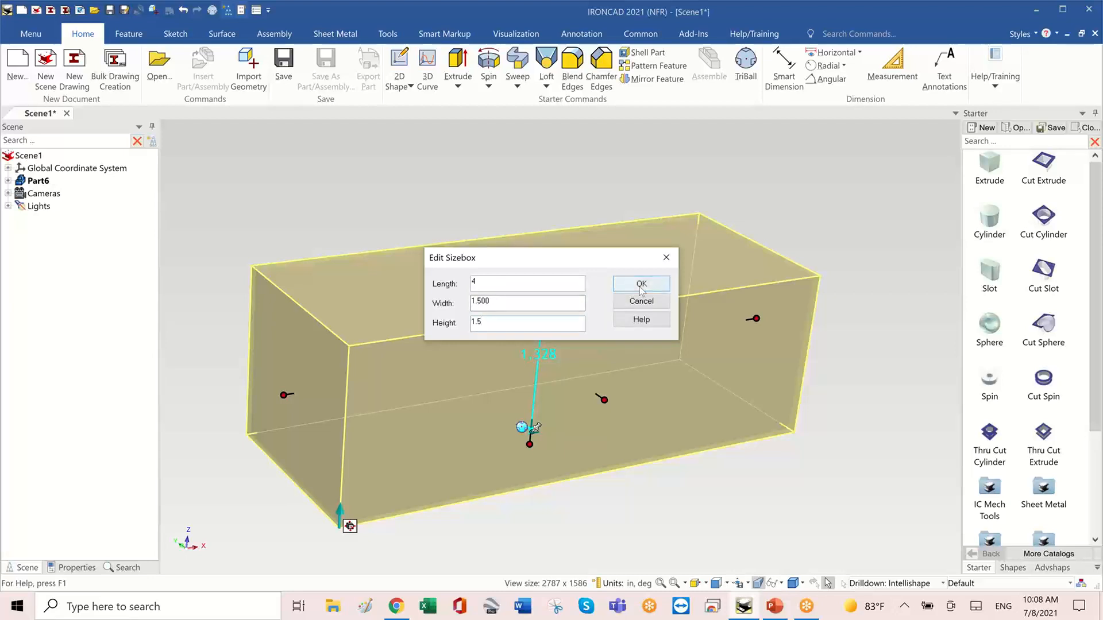
{"action": "left_click", "coordinate": [631, 286]}
{"action": "left_click", "coordinate": [692, 459]}
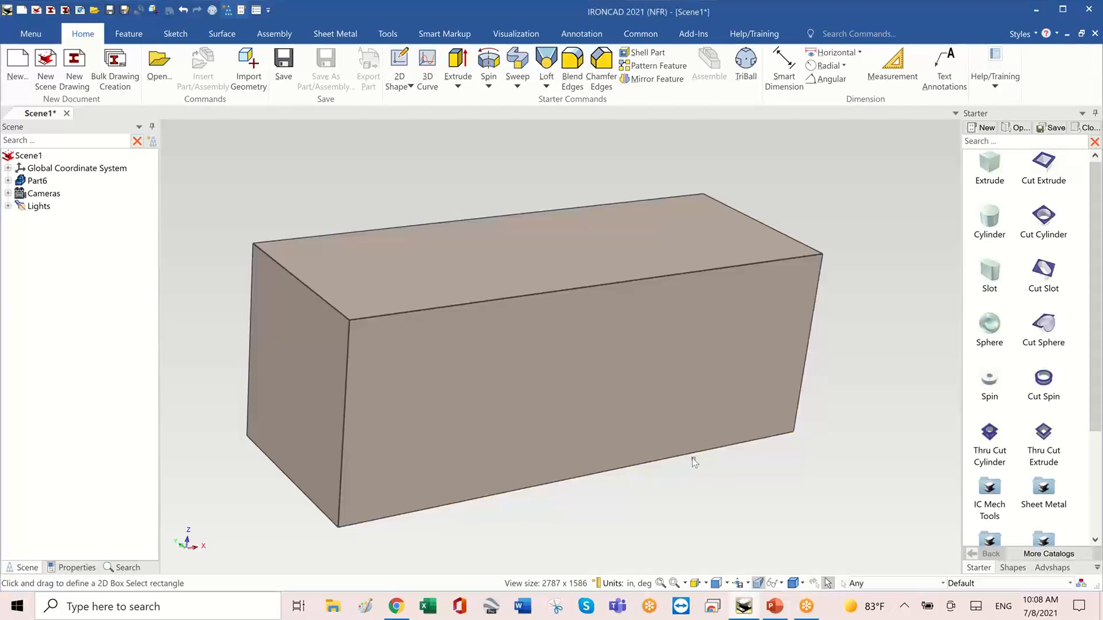
Enable Show Sizebox Dimensions in the scene's display settings.
{"action": "middle_click_drag", "start_coordinate": [692, 457], "coordinate": [546, 376]}
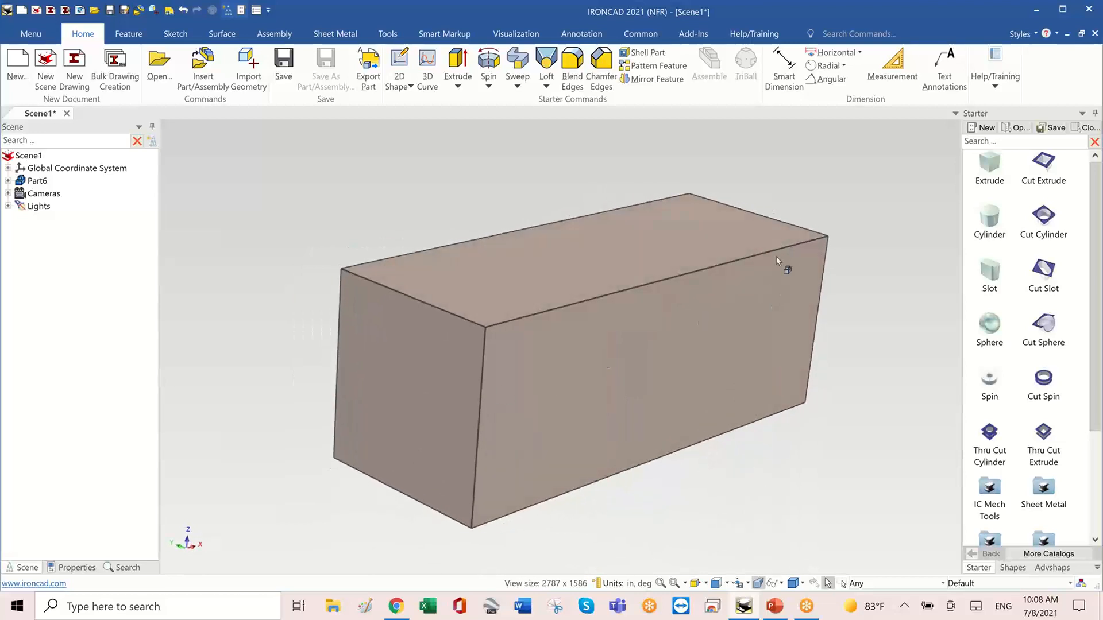
{"action": "left_click", "coordinate": [615, 355]}
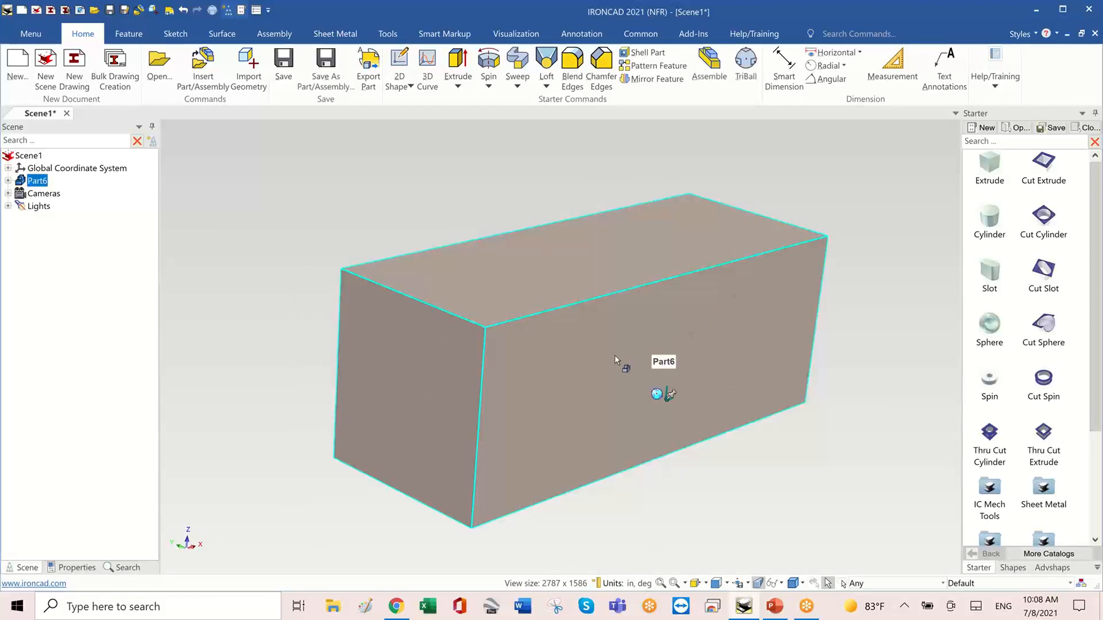
{"action": "left_click", "coordinate": [76, 568]}
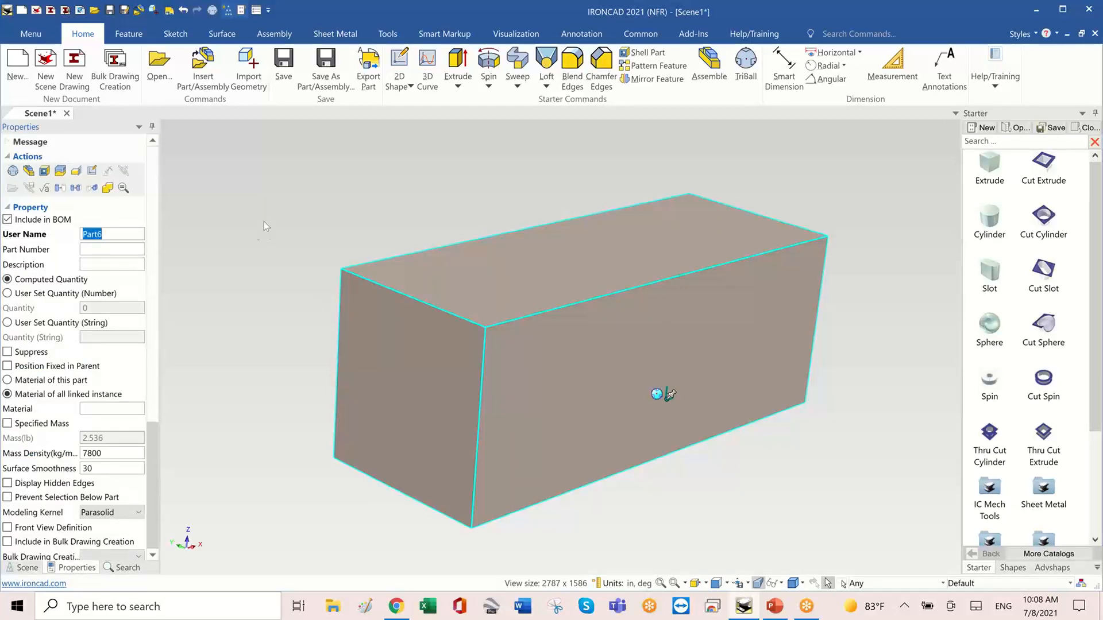
{"action": "middle_click_drag", "start_coordinate": [264, 354], "coordinate": [234, 351]}
{"action": "left_click", "coordinate": [252, 354]}
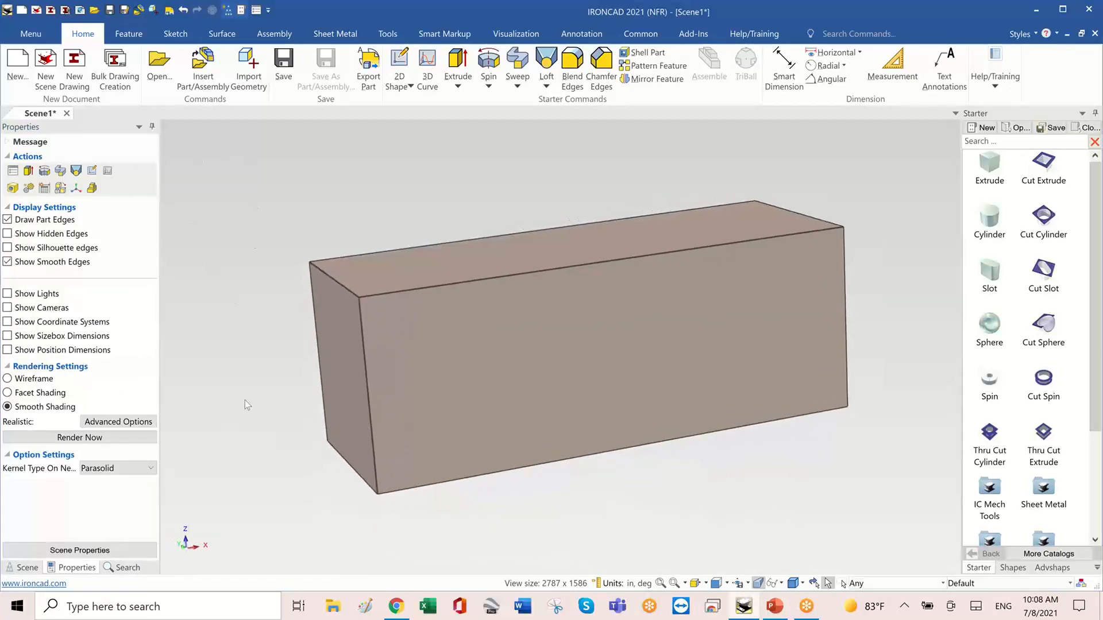
{"action": "middle_click_drag", "start_coordinate": [244, 400], "coordinate": [164, 319]}
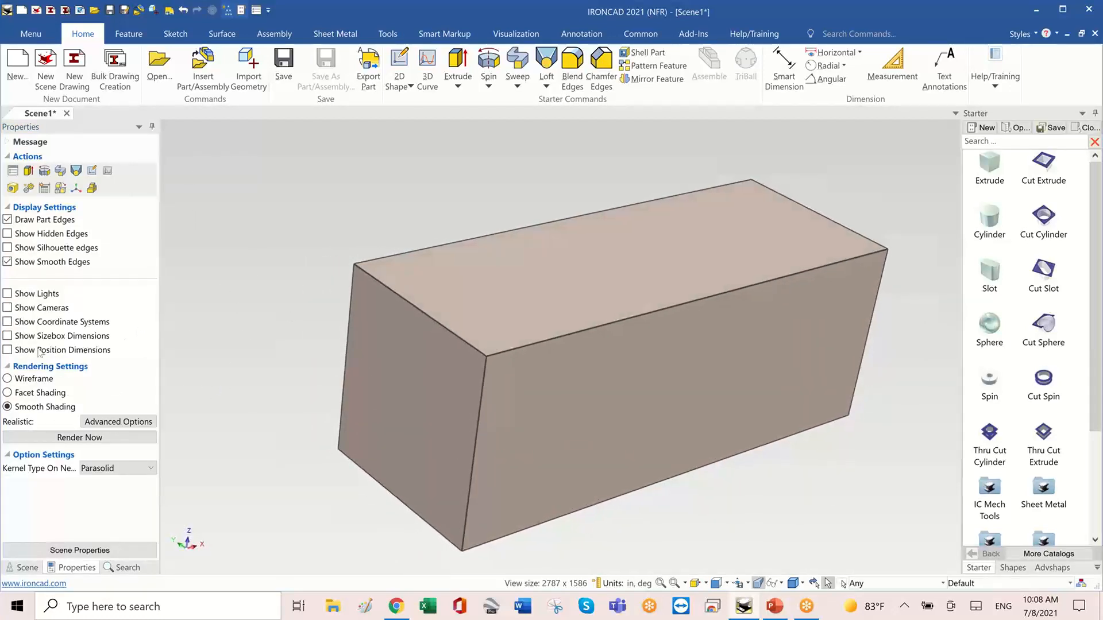
{"action": "left_click", "coordinate": [7, 337]}
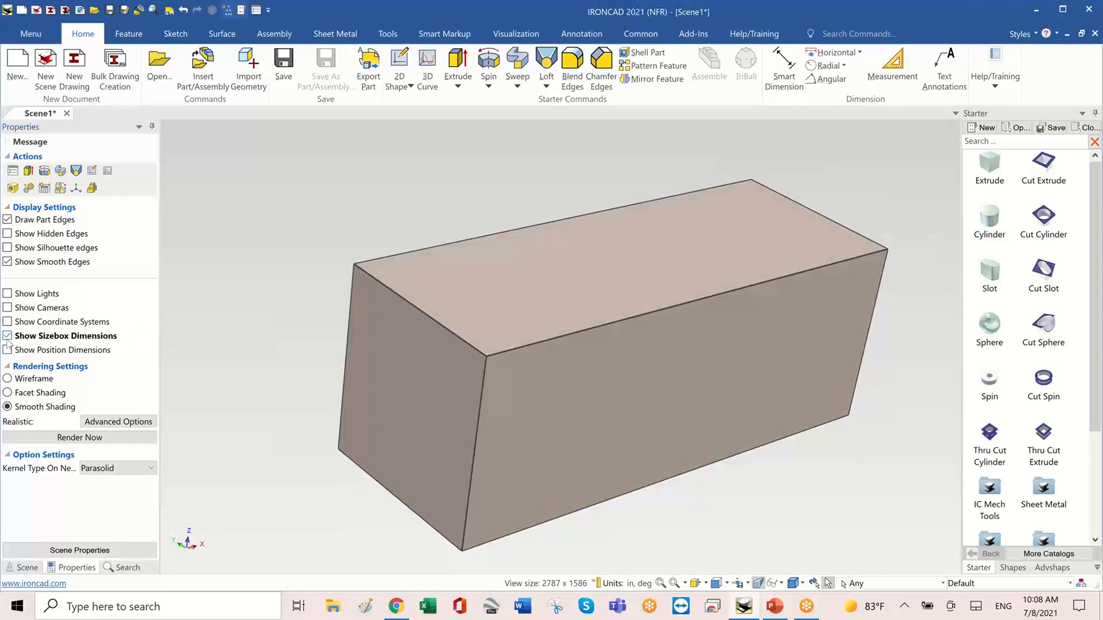
Select the block at IntelliShape level to inspect its sizebox dimensions, and deselect it.
{"action": "middle_click_drag", "start_coordinate": [338, 387], "coordinate": [389, 398]}
{"action": "left_click", "coordinate": [373, 367]}
{"action": "left_click", "coordinate": [389, 349]}
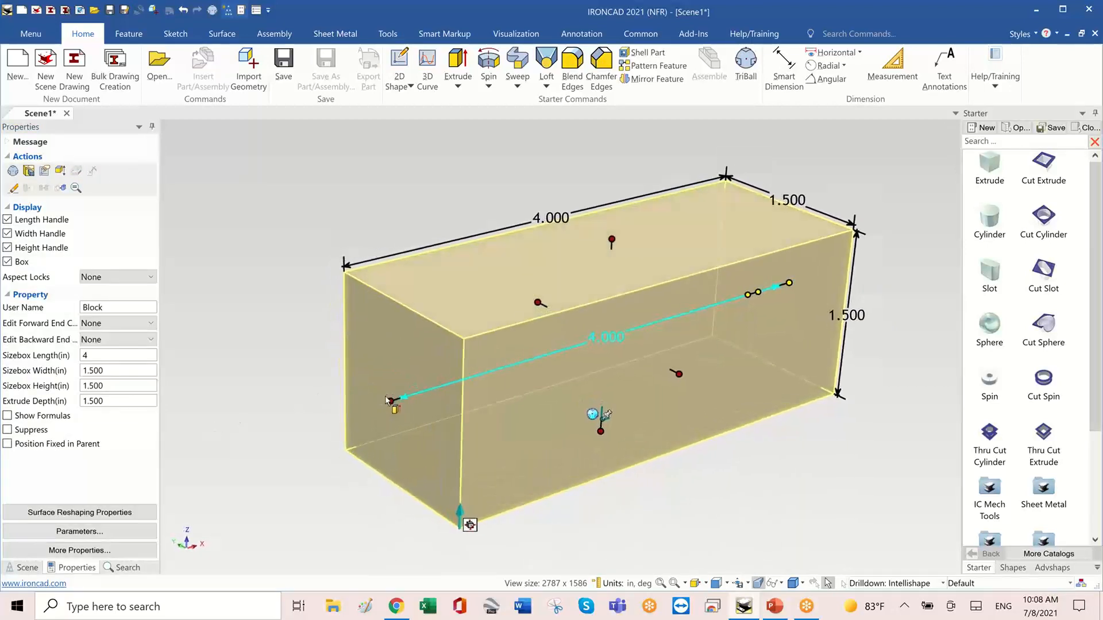
{"action": "middle_click_drag", "start_coordinate": [821, 258], "coordinate": [870, 317]}
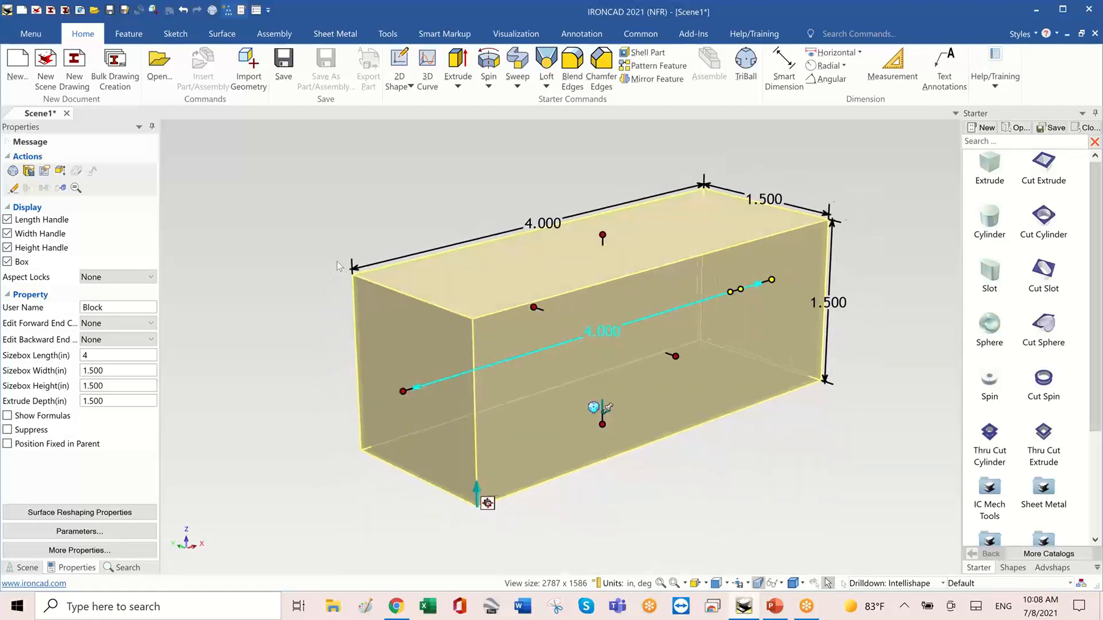
{"action": "left_click", "coordinate": [300, 216]}
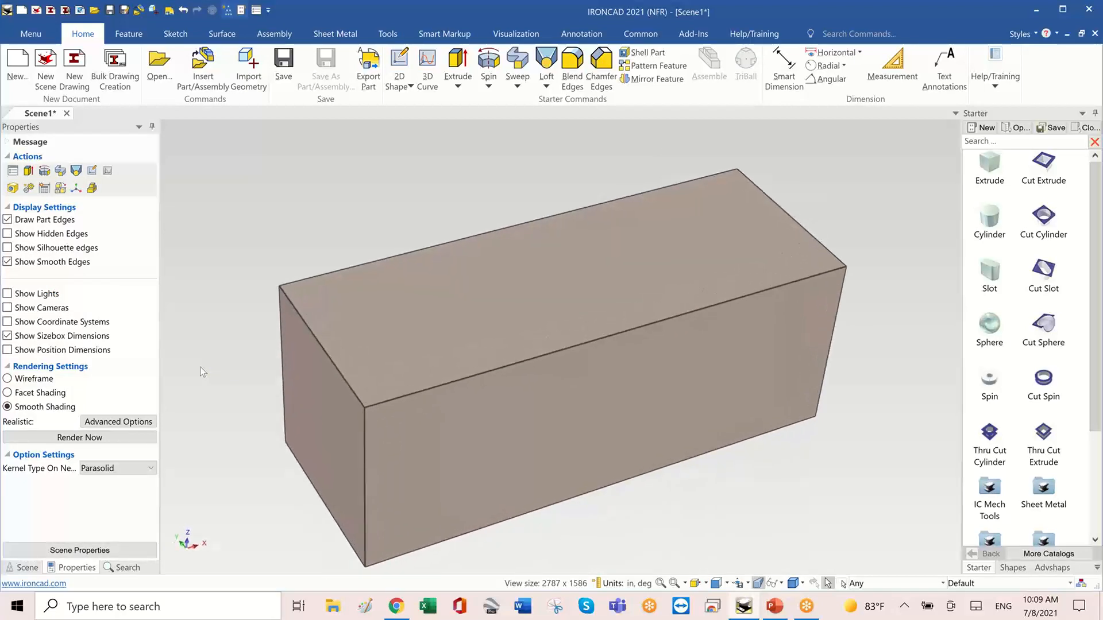
Select the block's top face and open its SmartPaint properties.
{"action": "left_click", "coordinate": [420, 332]}
{"action": "left_click", "coordinate": [421, 330]}
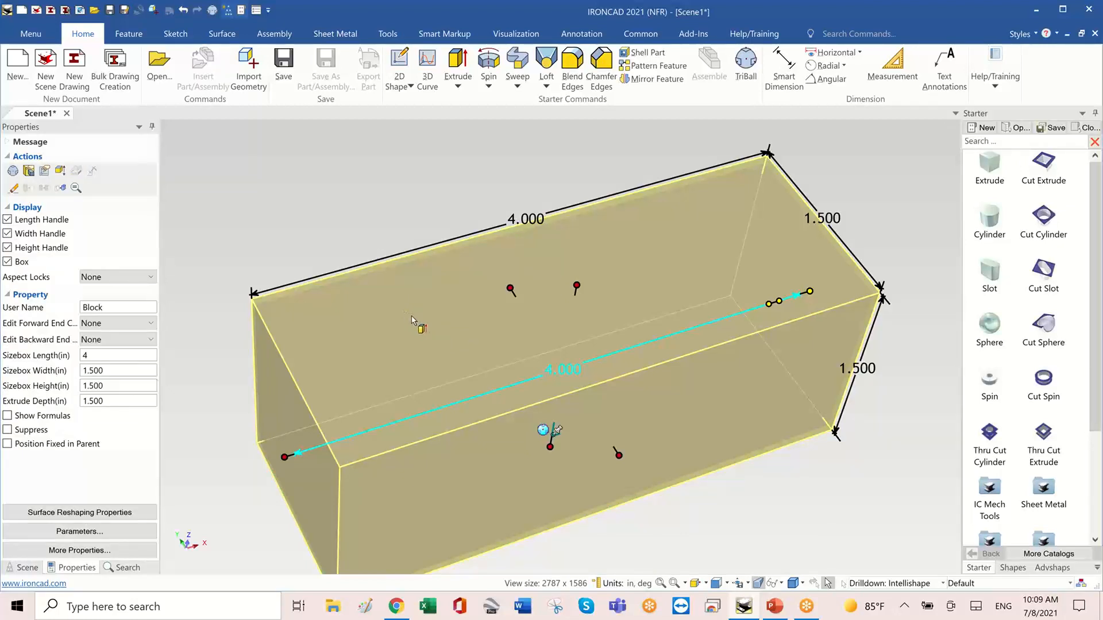
{"action": "left_click", "coordinate": [509, 374]}
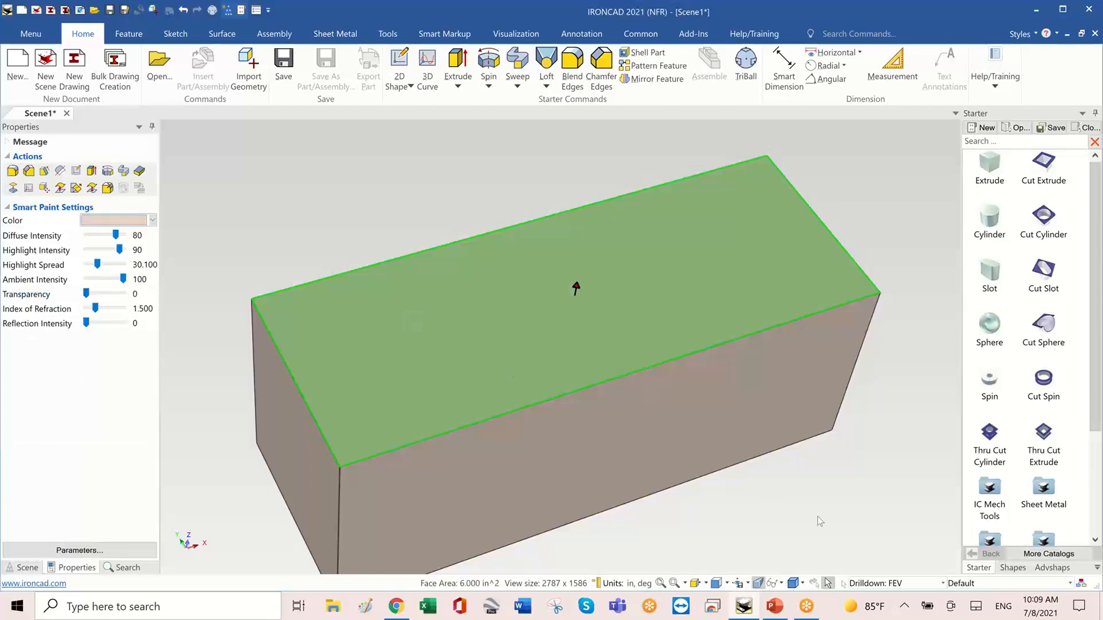
{"action": "right_click", "coordinate": [456, 294]}
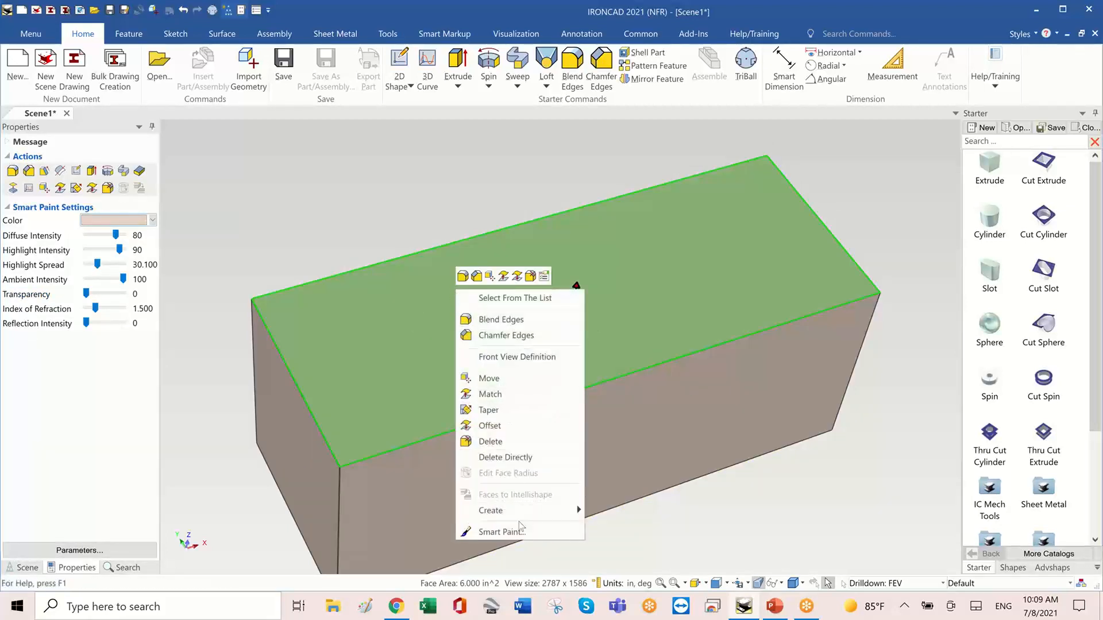
{"action": "left_click", "coordinate": [497, 533]}
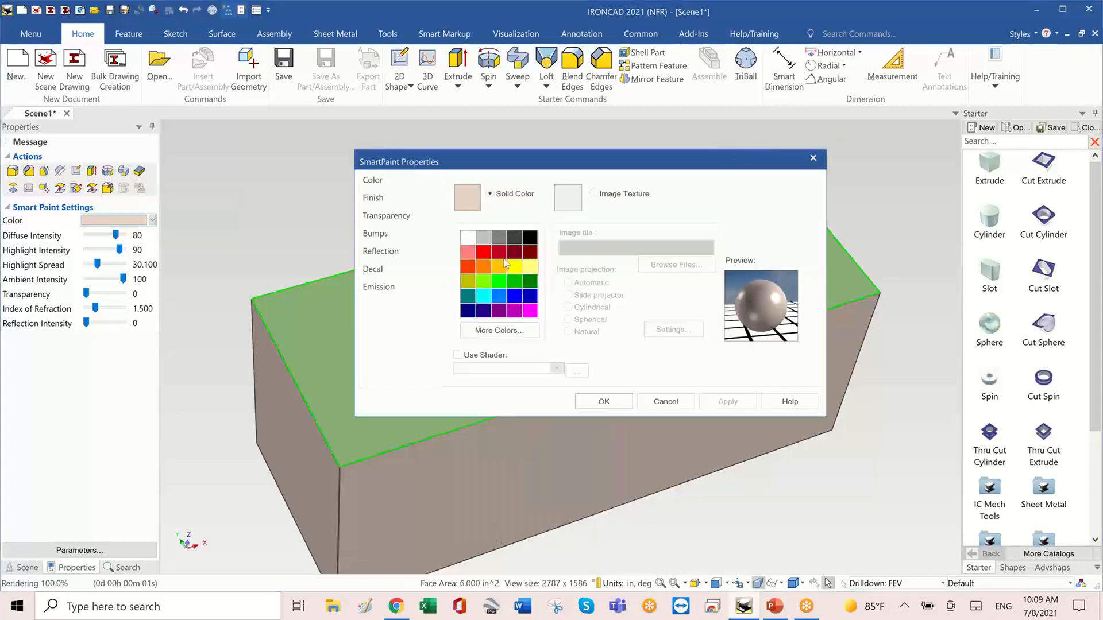
Apply imgF1.gif from the IronCADUSA Pictures folder as an image texture on the block's top face.
{"action": "left_click", "coordinate": [595, 195]}
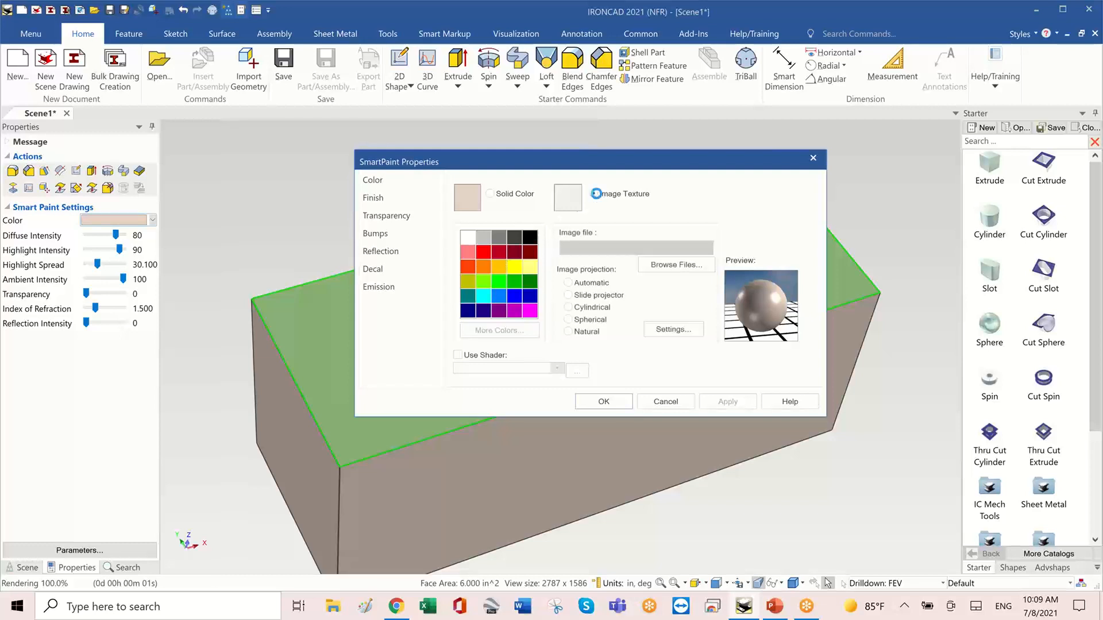
{"action": "left_click", "coordinate": [674, 266]}
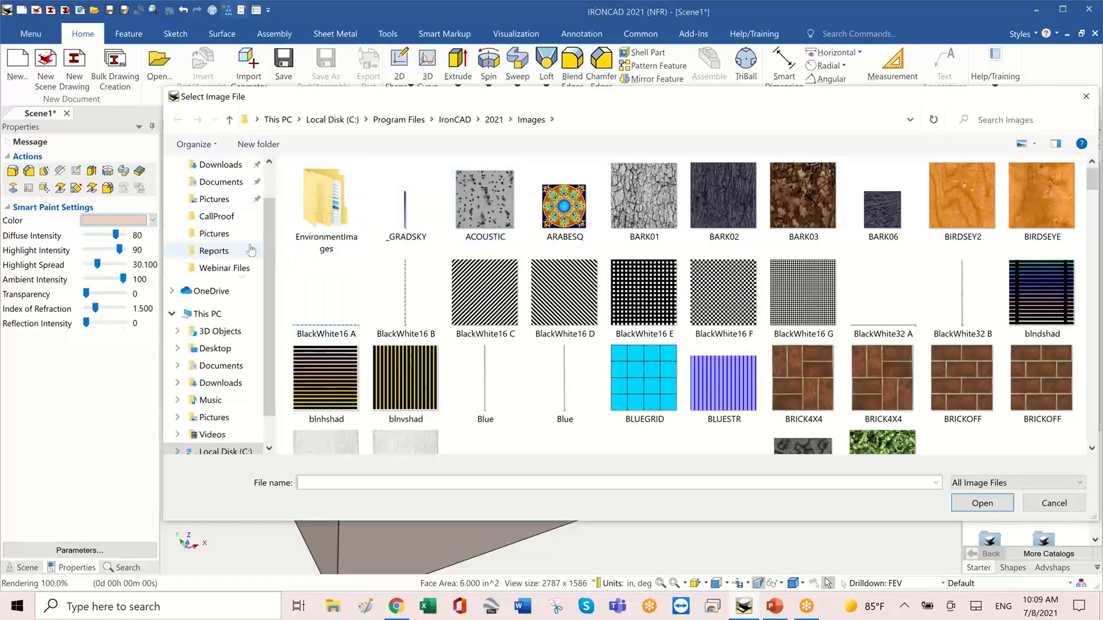
{"action": "left_click", "coordinate": [224, 267]}
{"action": "left_click", "coordinate": [417, 120]}
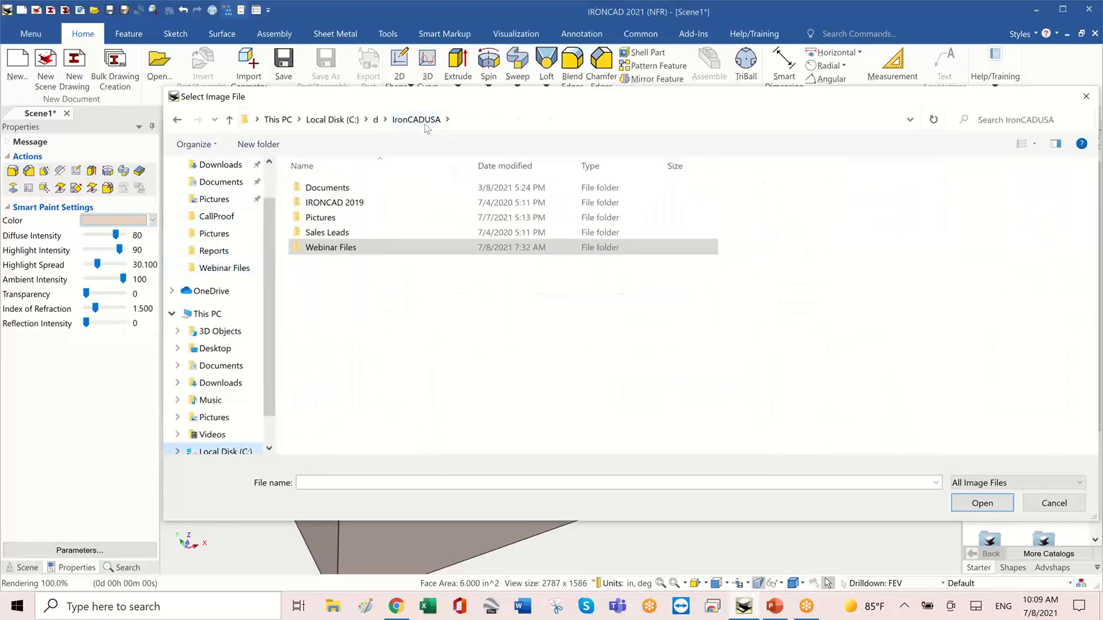
{"action": "double_click", "coordinate": [320, 218]}
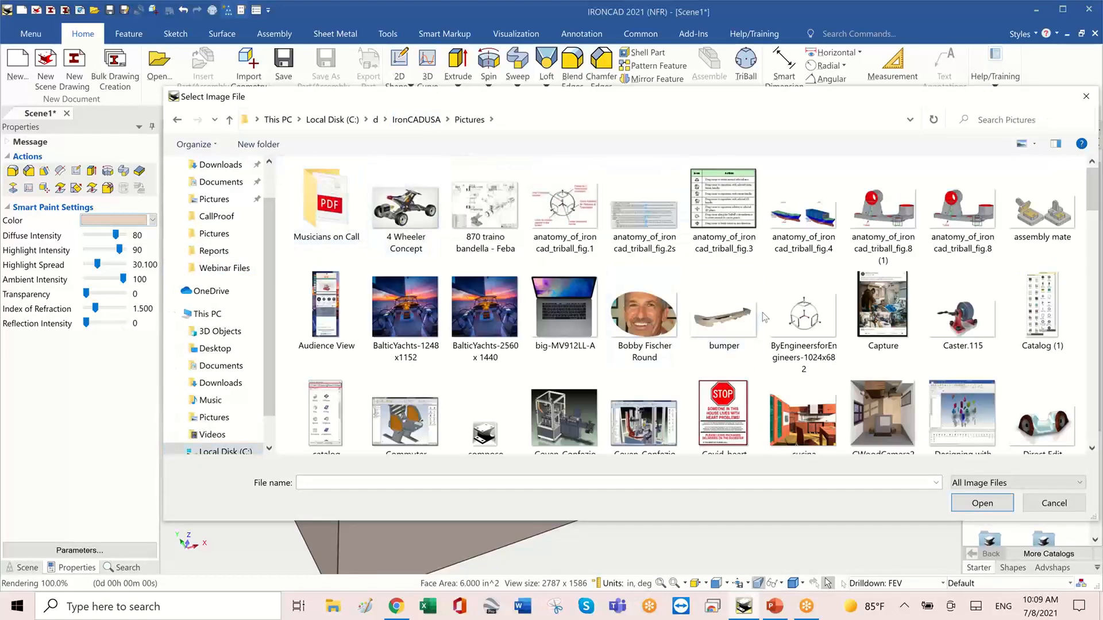
{"action": "scroll", "coordinate": [763, 313], "scroll_direction": "down", "scroll_amount": 5}
{"action": "scroll", "coordinate": [763, 312], "scroll_direction": "down", "scroll_amount": 4}
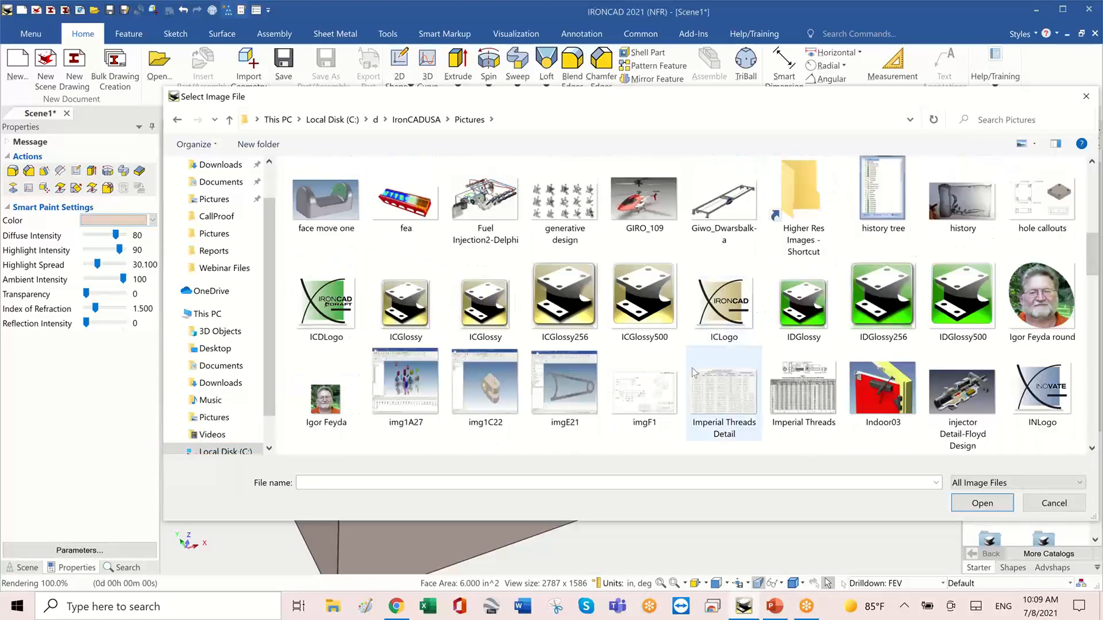
{"action": "left_click", "coordinate": [644, 393]}
{"action": "left_click", "coordinate": [983, 503]}
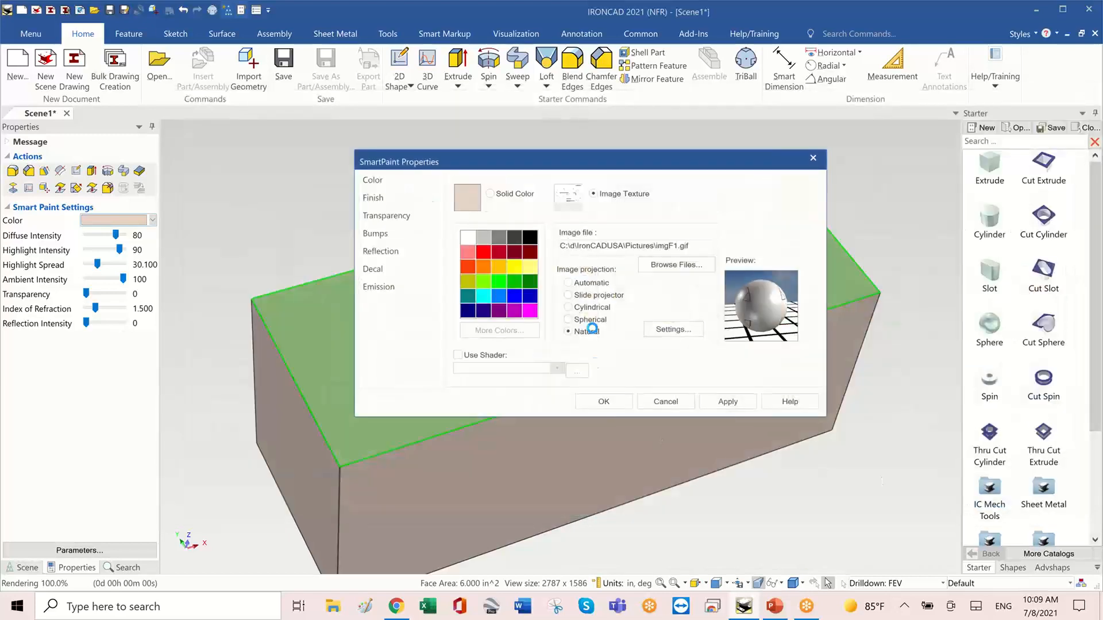
{"action": "left_click", "coordinate": [603, 403]}
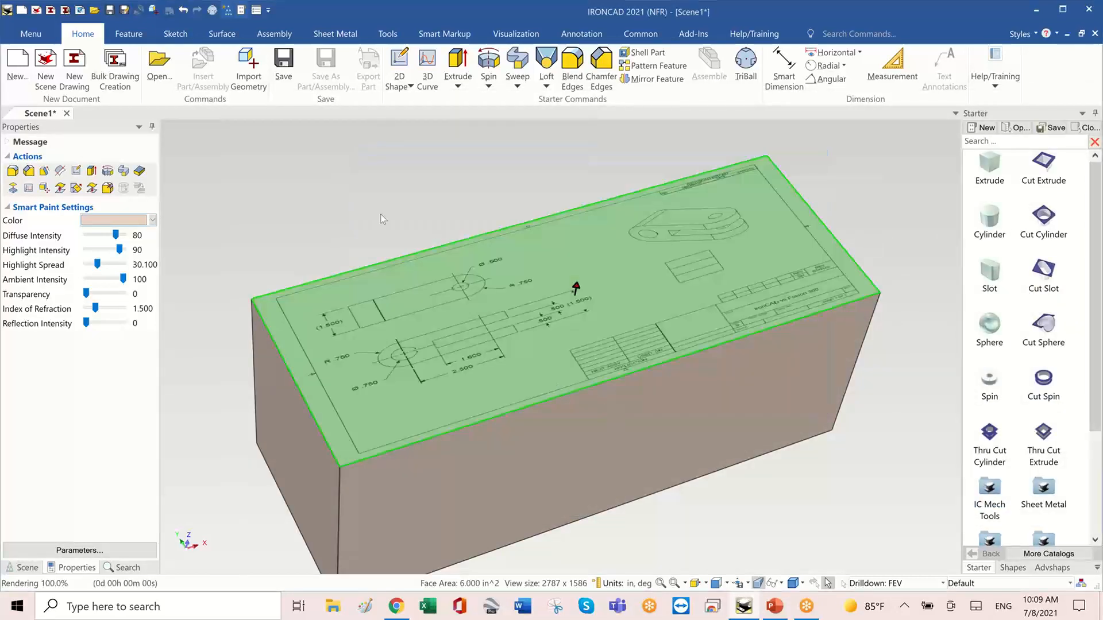
{"action": "left_click", "coordinate": [387, 202]}
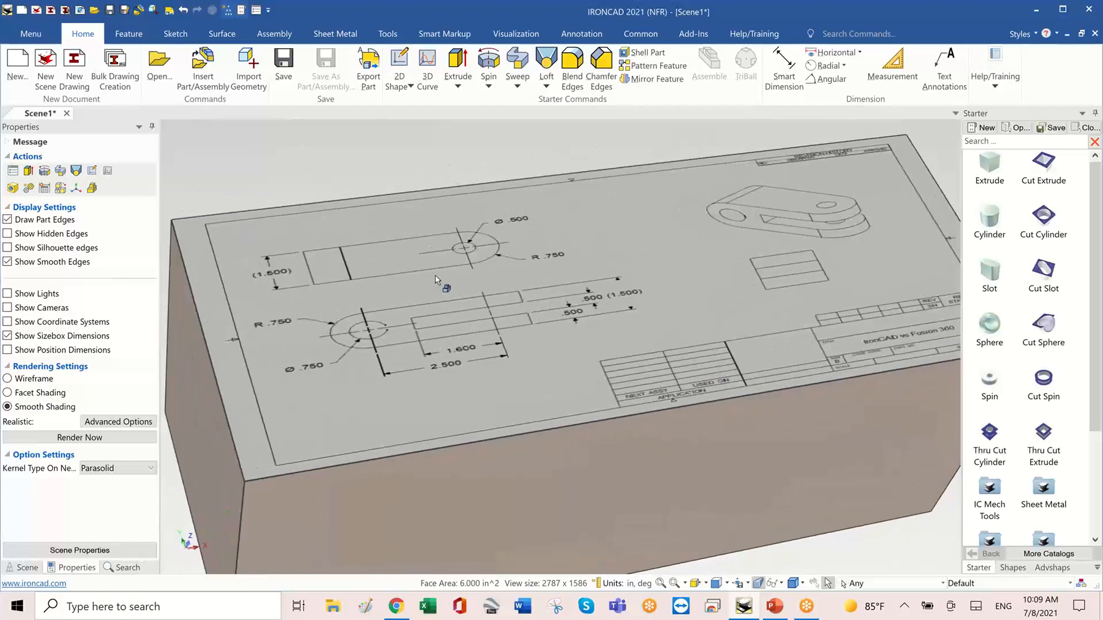
{"action": "scroll", "coordinate": [435, 280], "scroll_direction": "up", "scroll_amount": 5}
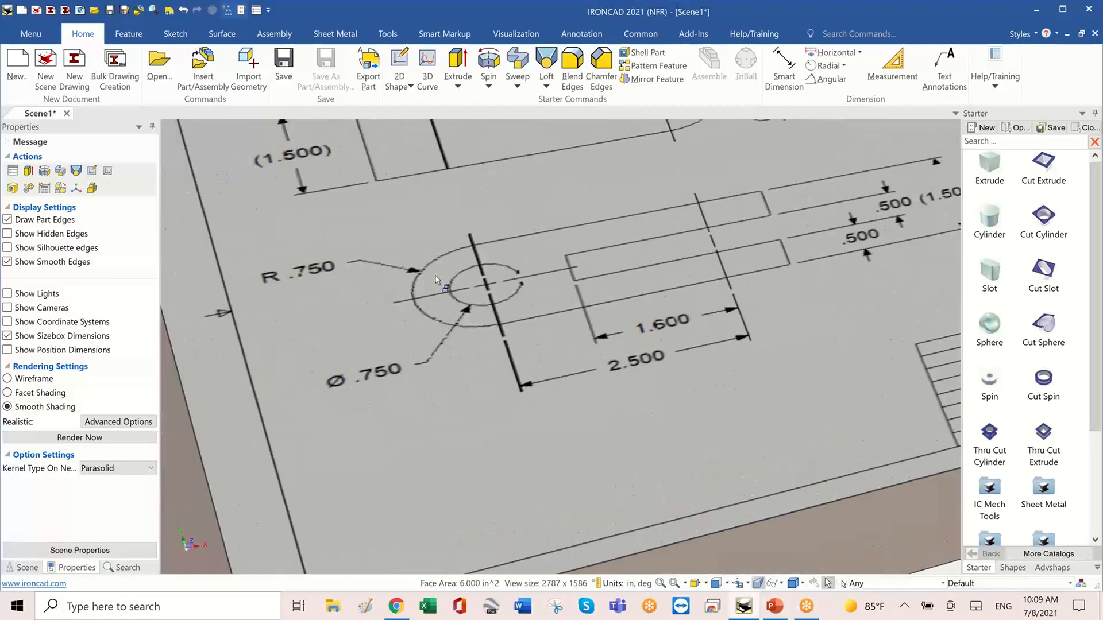
Select the block at IntelliShape level and one short top edge at edge level, then clear the selection.
{"action": "scroll", "coordinate": [436, 280], "scroll_direction": "down", "scroll_amount": 6}
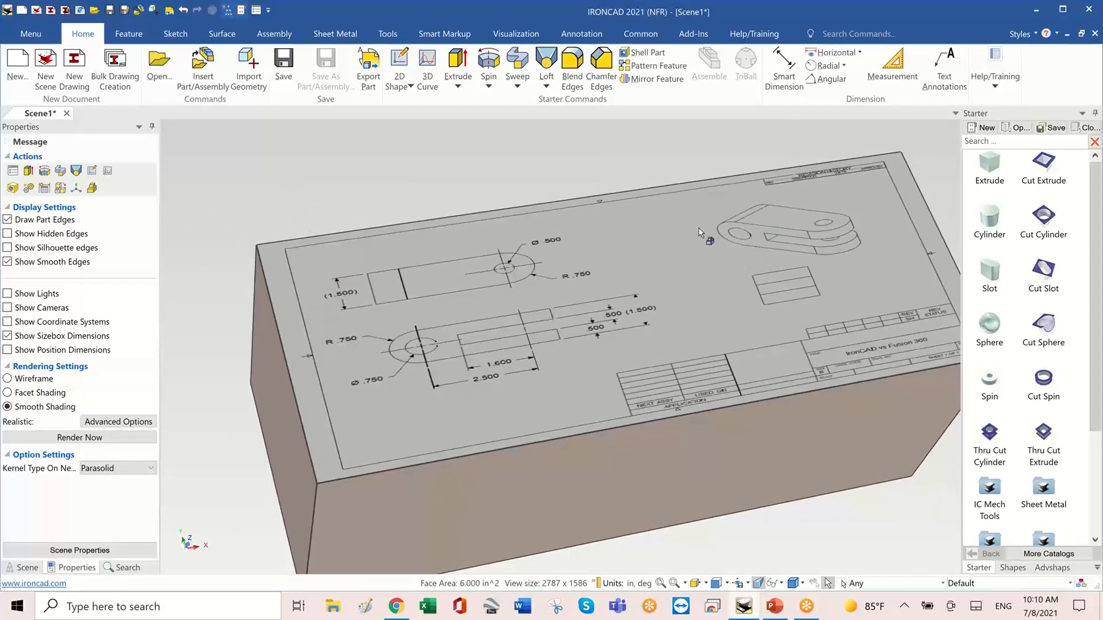
{"action": "left_click", "coordinate": [27, 570]}
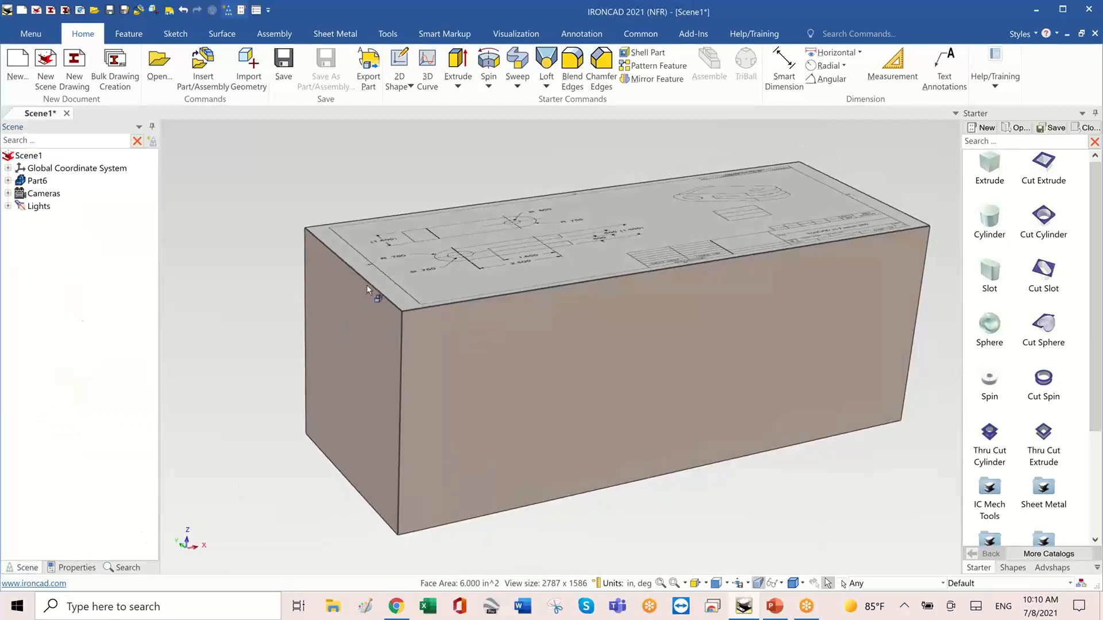
{"action": "left_click", "coordinate": [367, 284]}
{"action": "left_click", "coordinate": [367, 285]}
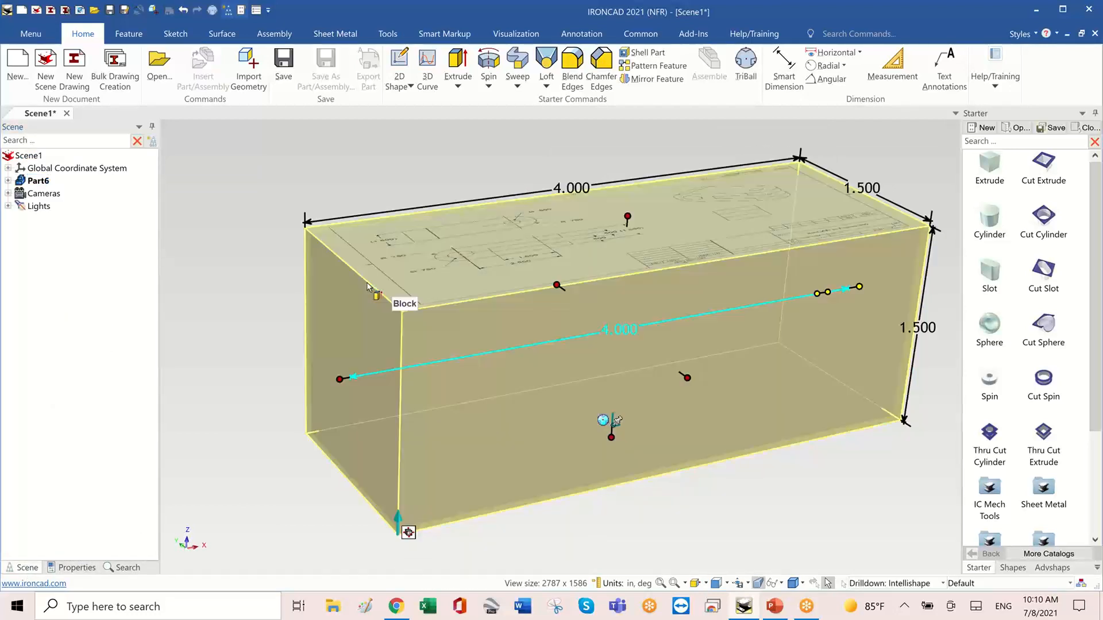
{"action": "left_click", "coordinate": [368, 286]}
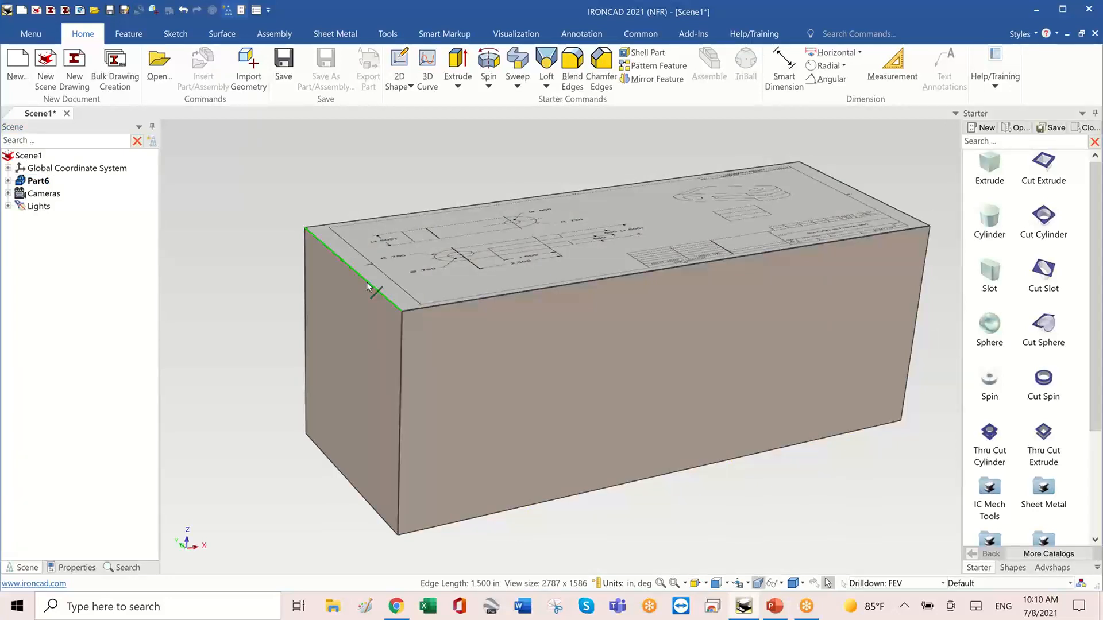
{"action": "left_click", "coordinate": [270, 286]}
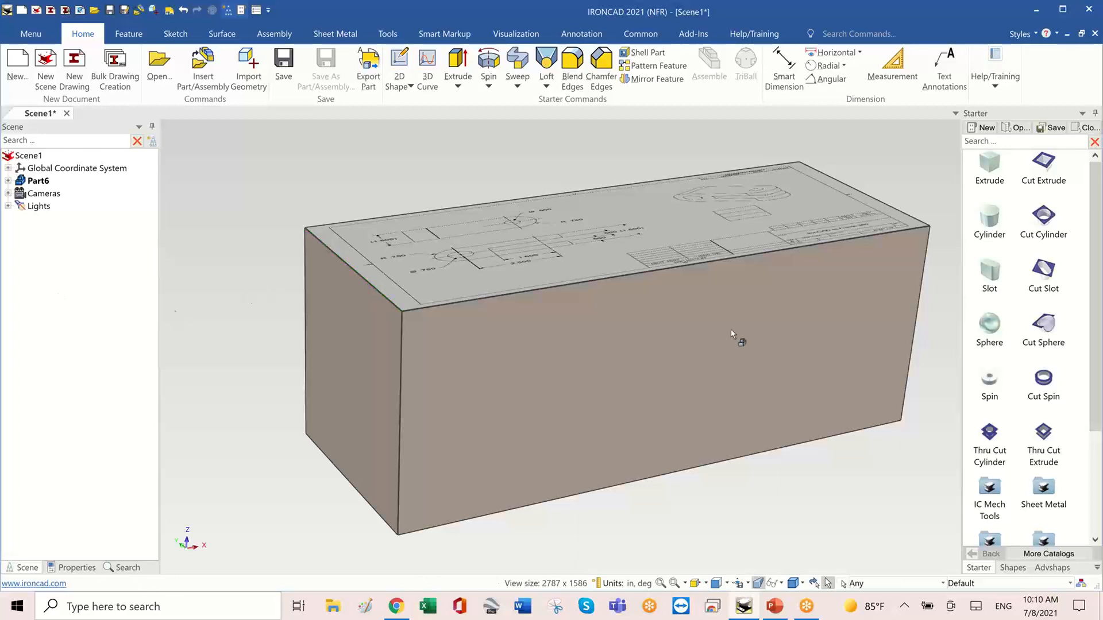
Start a constant edge blend with a radius of .75 on the upper and lower edges of the block's end nearest the dimensioned views.
{"action": "left_click", "coordinate": [371, 326]}
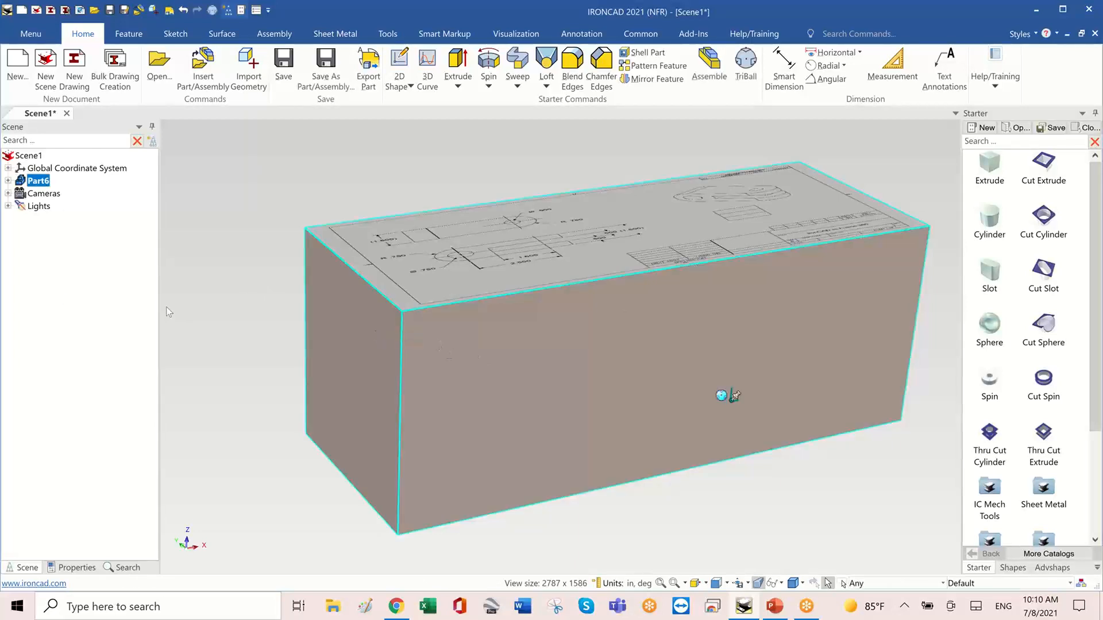
{"action": "left_click", "coordinate": [365, 286]}
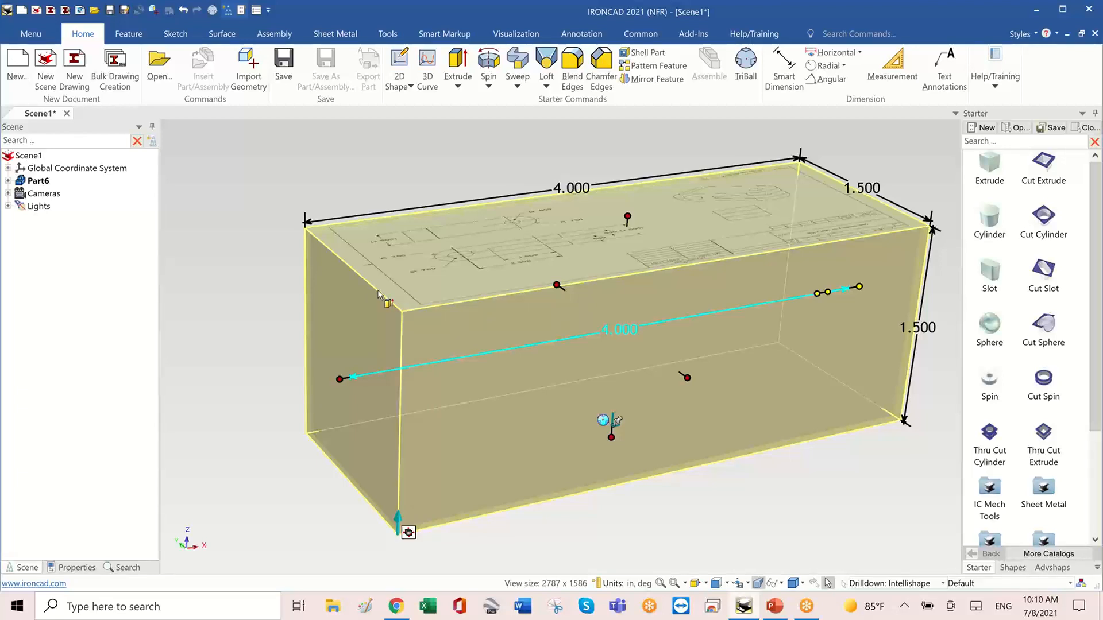
{"action": "left_click", "coordinate": [379, 295]}
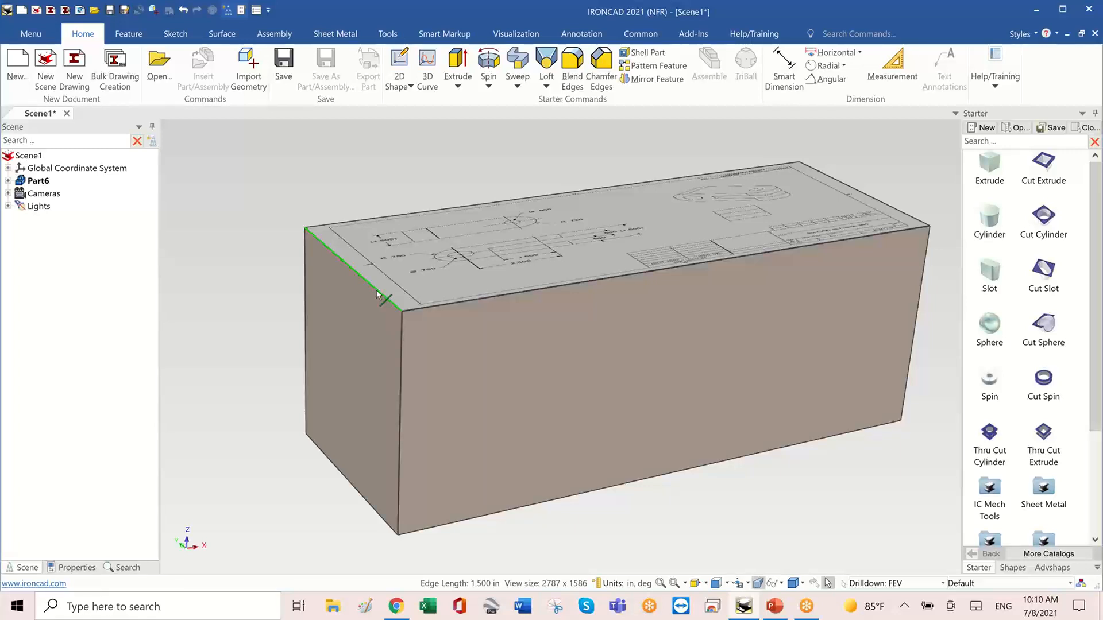
{"action": "right_click", "coordinate": [377, 294]}
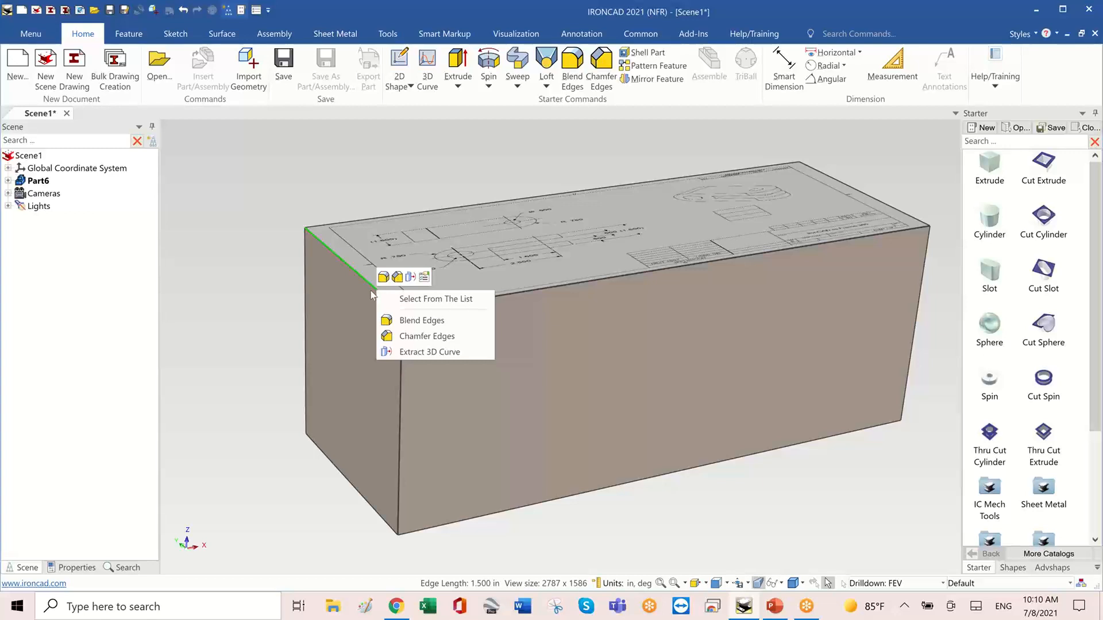
{"action": "left_click", "coordinate": [413, 321]}
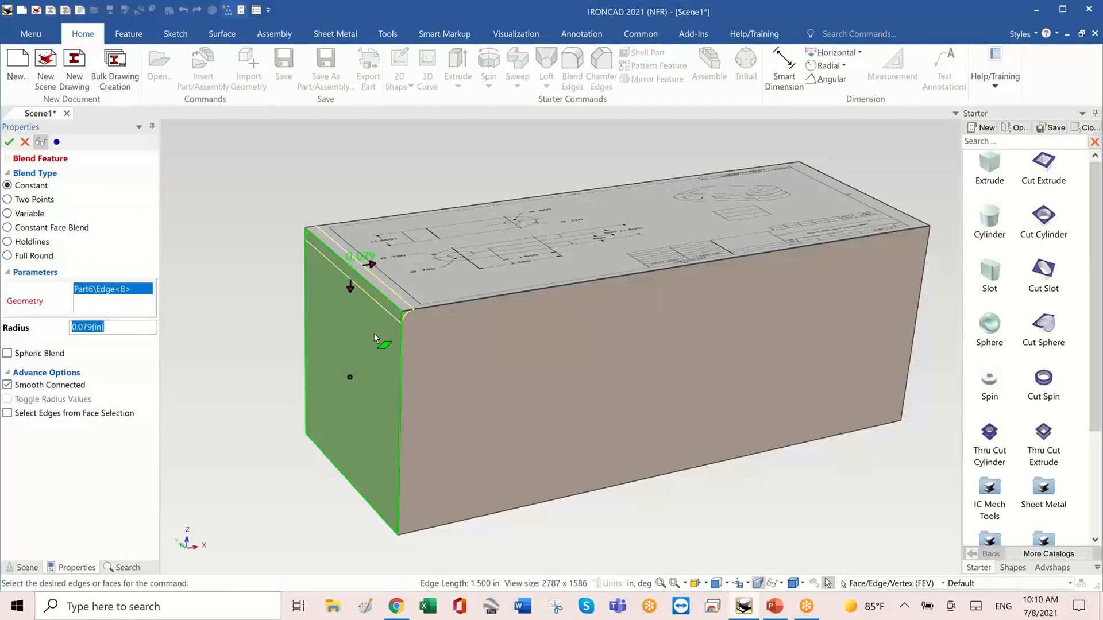
{"action": "key", "text": "BackSpace"}
{"action": "key", "text": "Return"}
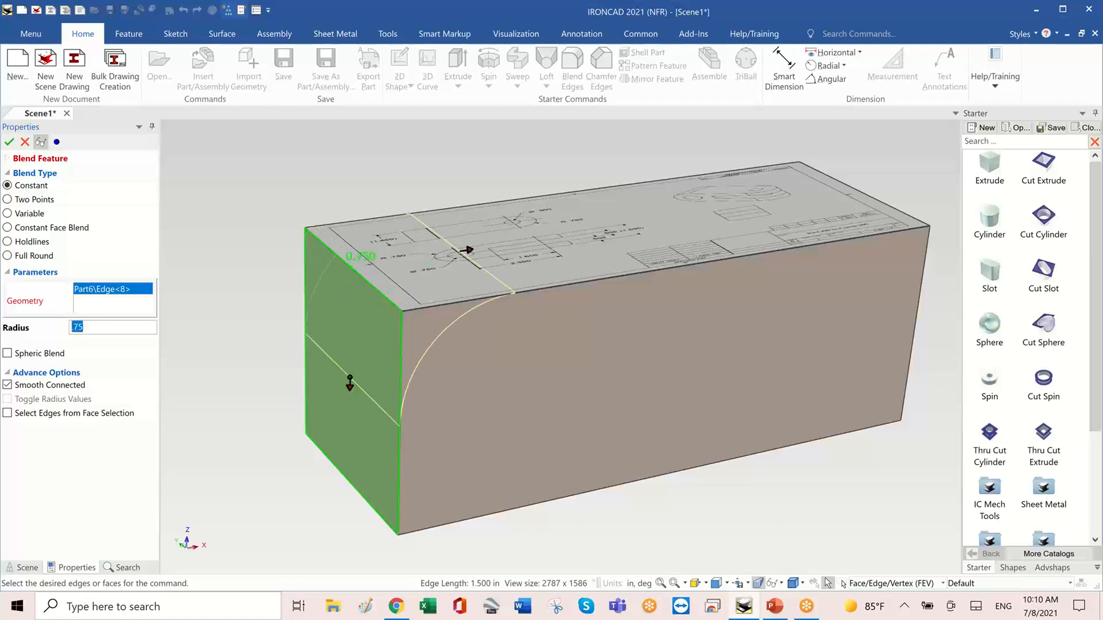
{"action": "left_click", "coordinate": [343, 476]}
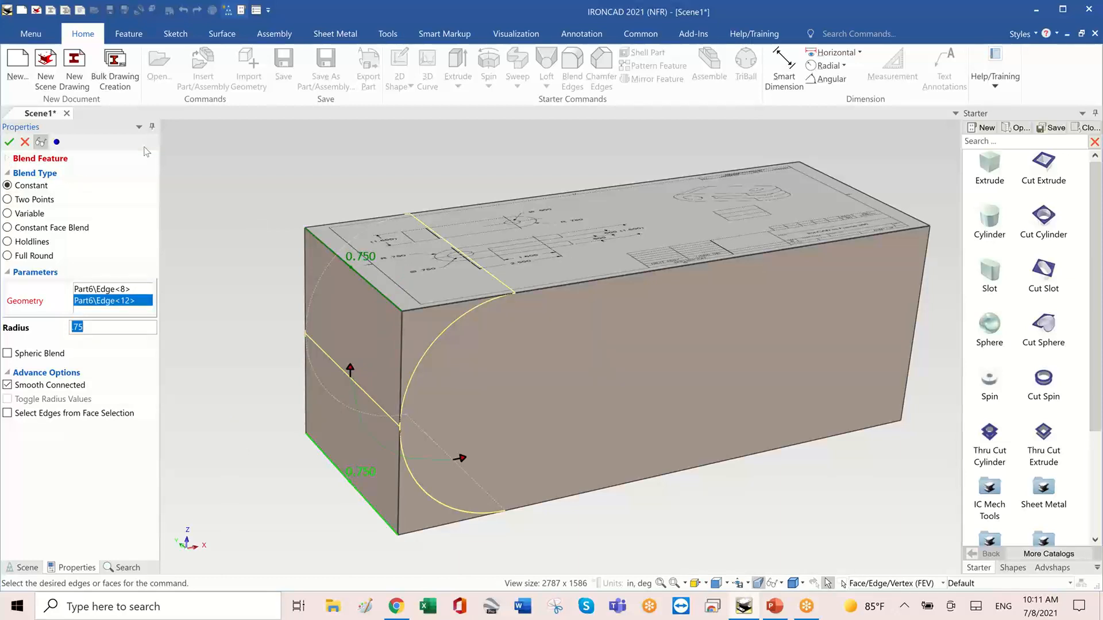
Add one vertical edge of the block's opposite end to the blend and remove the mistakenly picked side face from the blend geometry.
{"action": "scroll", "coordinate": [661, 236], "scroll_direction": "up", "scroll_amount": 2}
{"action": "mouse_move", "coordinate": [660, 236]}
{"action": "middle_mouse_down"}
{"action": "mouse_move", "coordinate": [671, 266]}
{"action": "mouse_move", "coordinate": [652, 321]}
{"action": "middle_mouse_up"}
{"action": "scroll", "coordinate": [684, 285], "scroll_direction": "up", "scroll_amount": 3}
{"action": "middle_click_drag", "start_coordinate": [684, 284], "coordinate": [673, 299]}
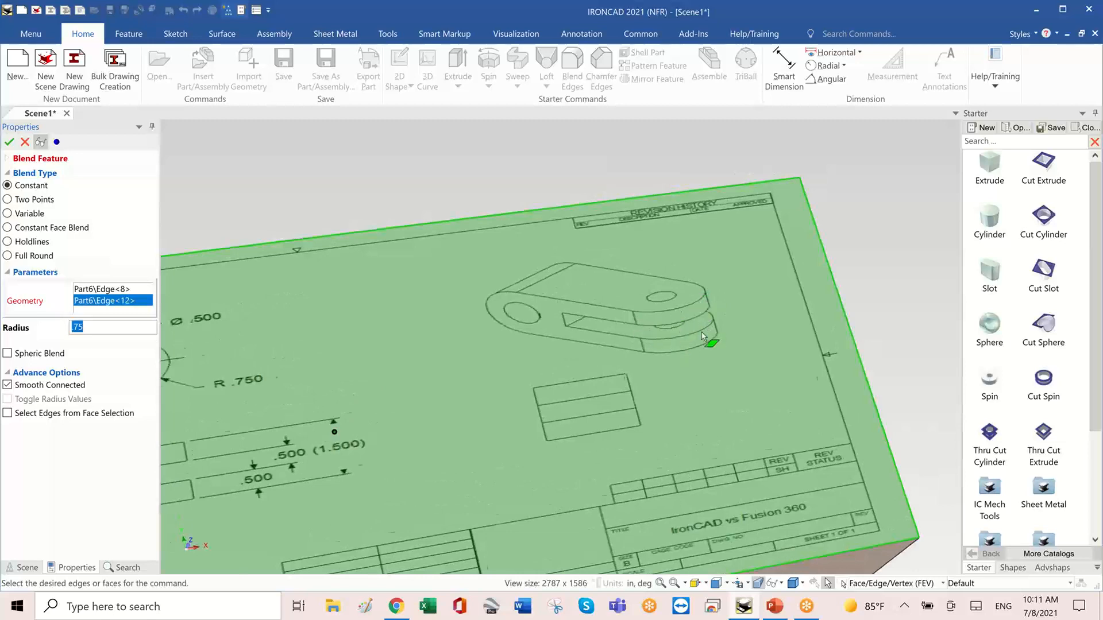
{"action": "scroll", "coordinate": [701, 331], "scroll_direction": "down", "scroll_amount": 4}
{"action": "middle_click_drag", "start_coordinate": [701, 332], "coordinate": [506, 417]}
{"action": "left_click", "coordinate": [643, 396]}
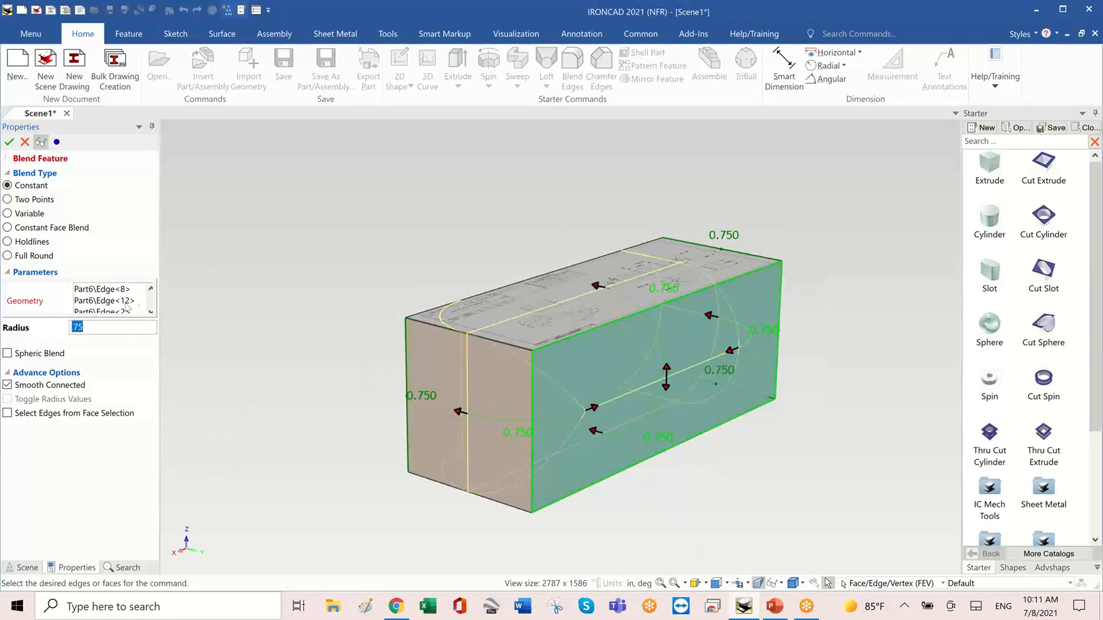
{"action": "scroll", "coordinate": [101, 305], "scroll_direction": "down", "scroll_amount": 1}
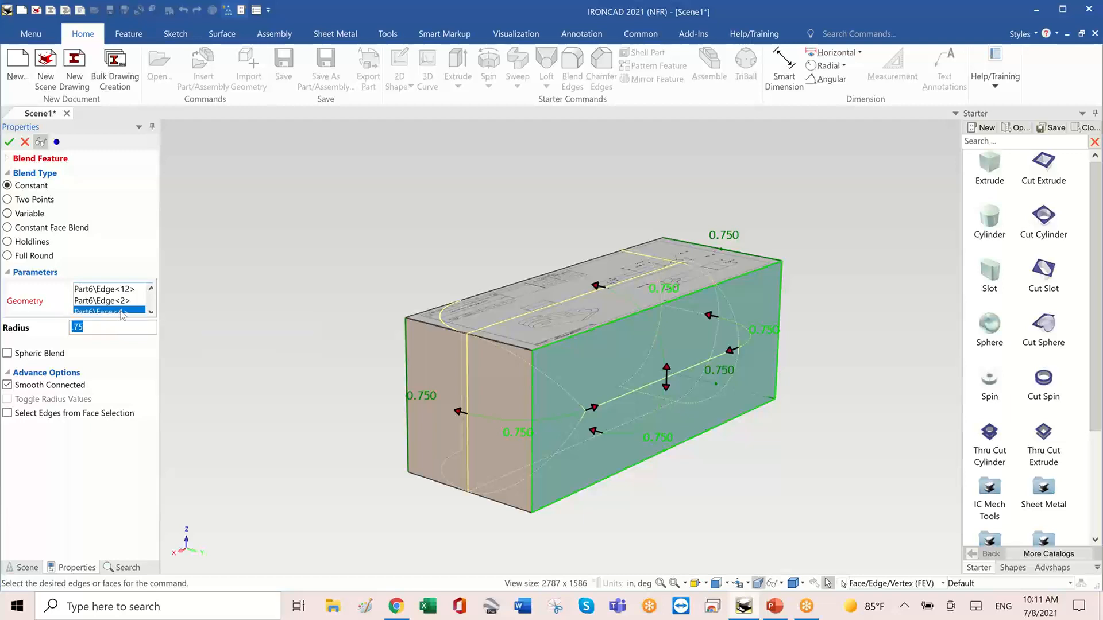
{"action": "right_click", "coordinate": [123, 313]}
{"action": "left_click", "coordinate": [147, 316]}
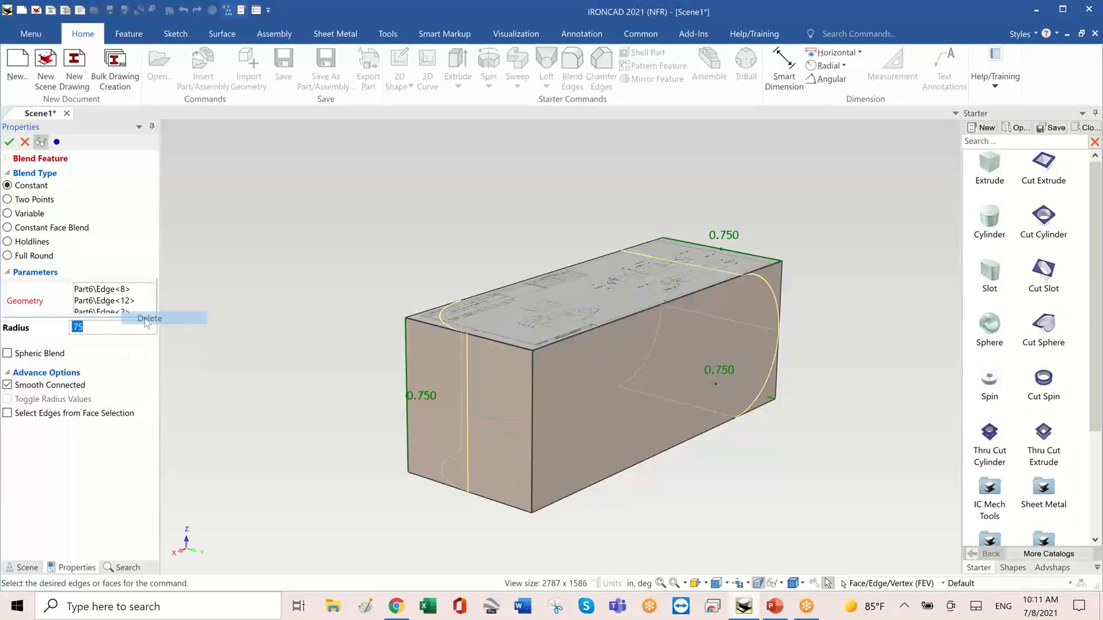
Add the other vertical edge of that end to the blend and apply the .75 radius blend.
{"action": "middle_click_drag", "start_coordinate": [369, 346], "coordinate": [364, 343]}
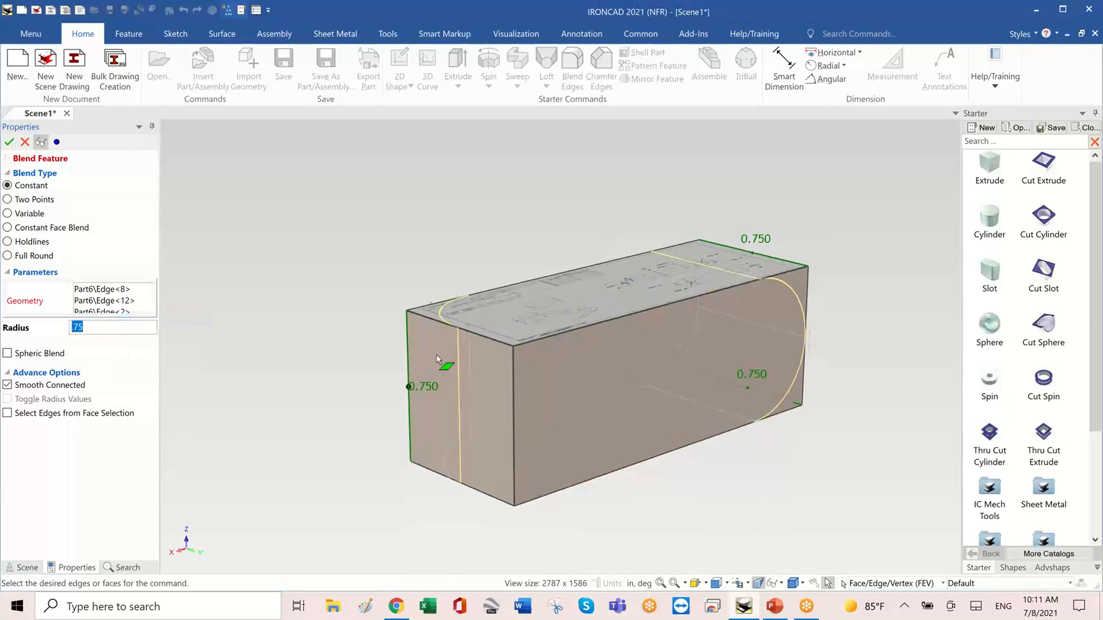
{"action": "left_click", "coordinate": [511, 358]}
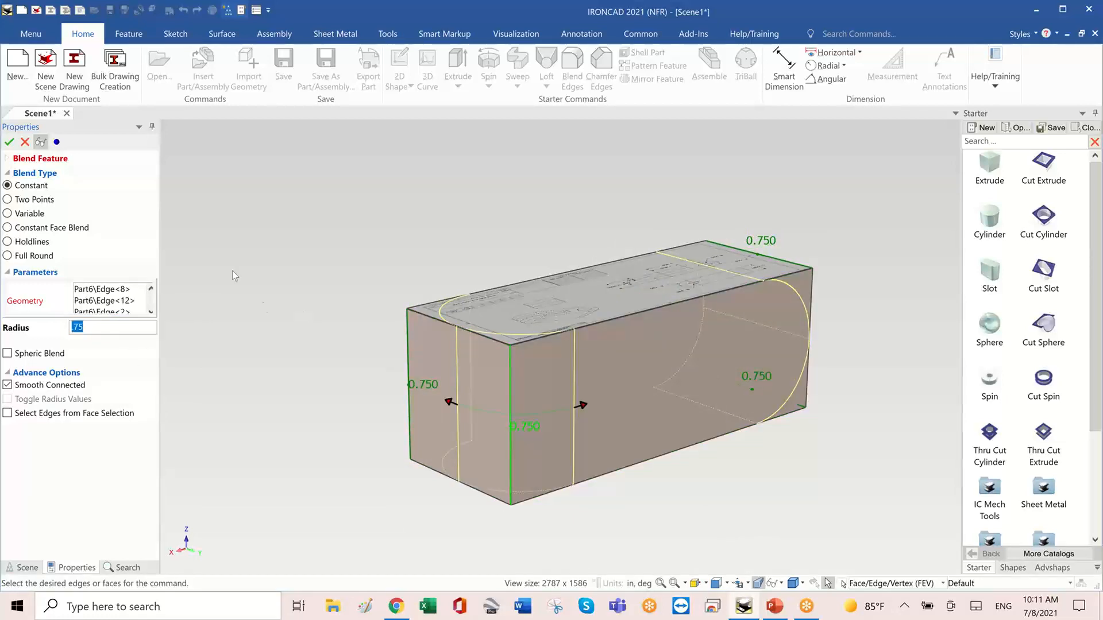
{"action": "middle_click_drag", "start_coordinate": [334, 243], "coordinate": [222, 258]}
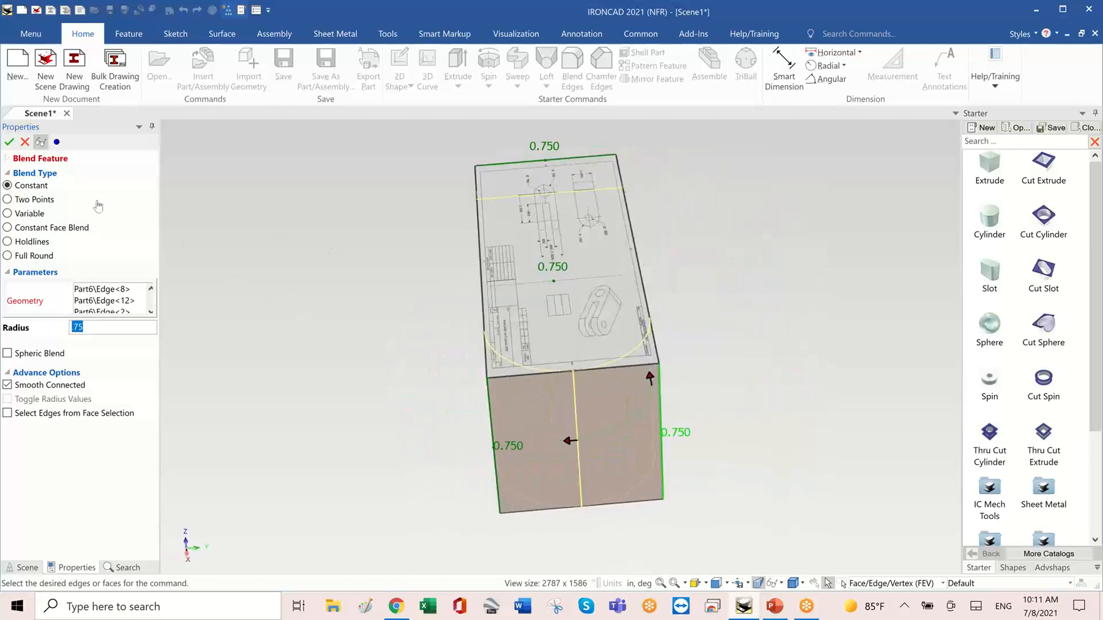
{"action": "left_click", "coordinate": [8, 143]}
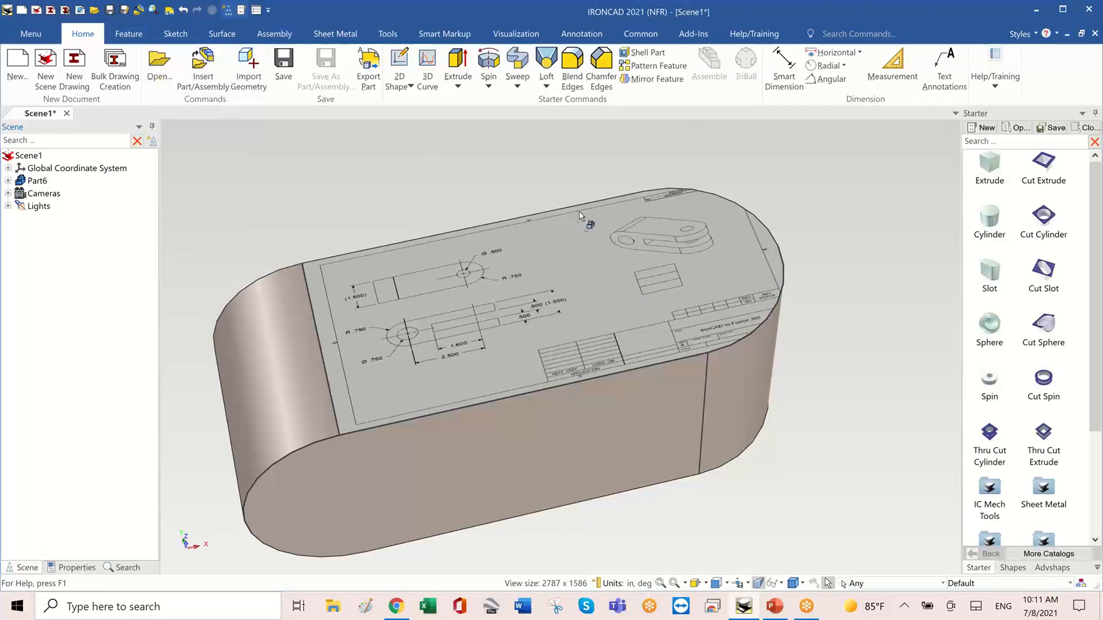
Place a Cut Extrude catalog shape on the vertically rounded end of the block.
{"action": "middle_click_drag", "start_coordinate": [745, 428], "coordinate": [823, 366]}
{"action": "scroll", "coordinate": [822, 365], "scroll_direction": "up", "scroll_amount": 10}
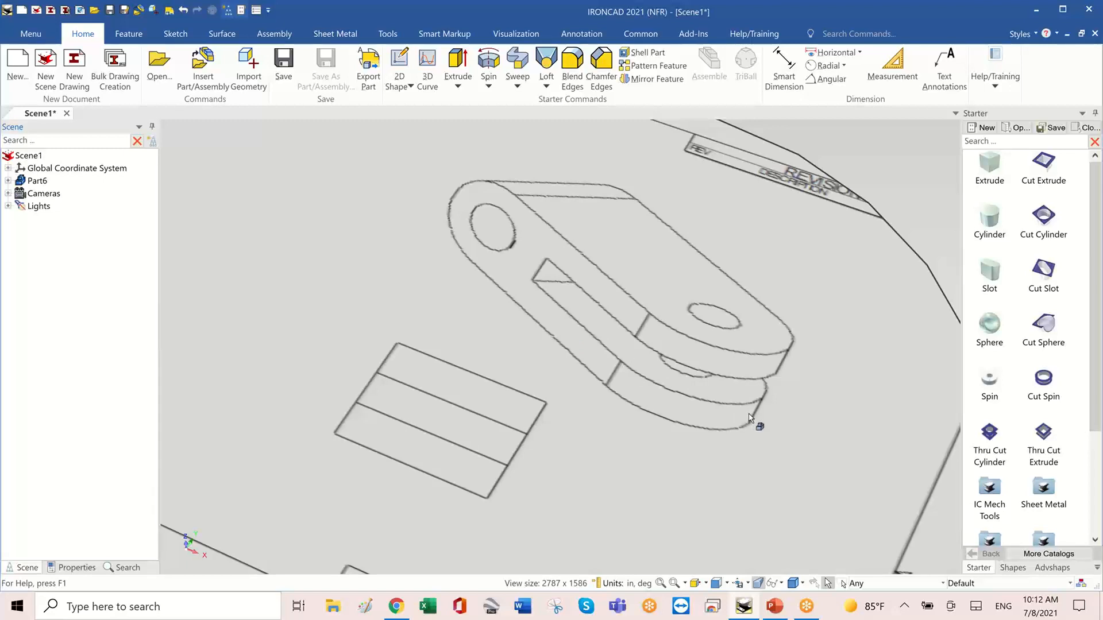
{"action": "scroll", "coordinate": [748, 418], "scroll_direction": "down", "scroll_amount": 10}
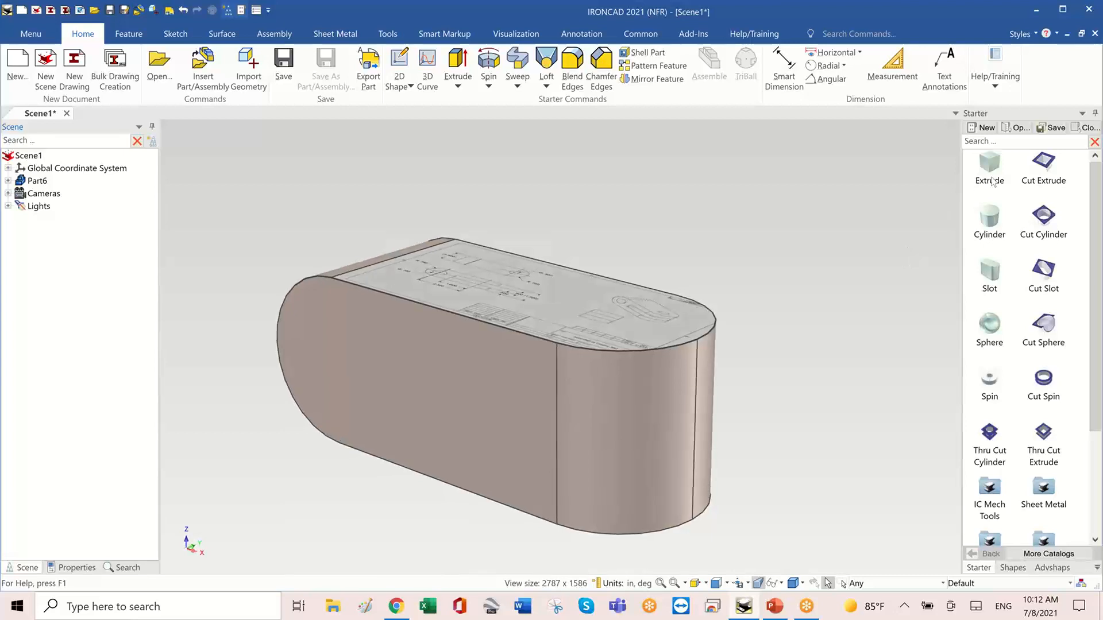
{"action": "left_click_drag", "start_coordinate": [1041, 172], "coordinate": [697, 436]}
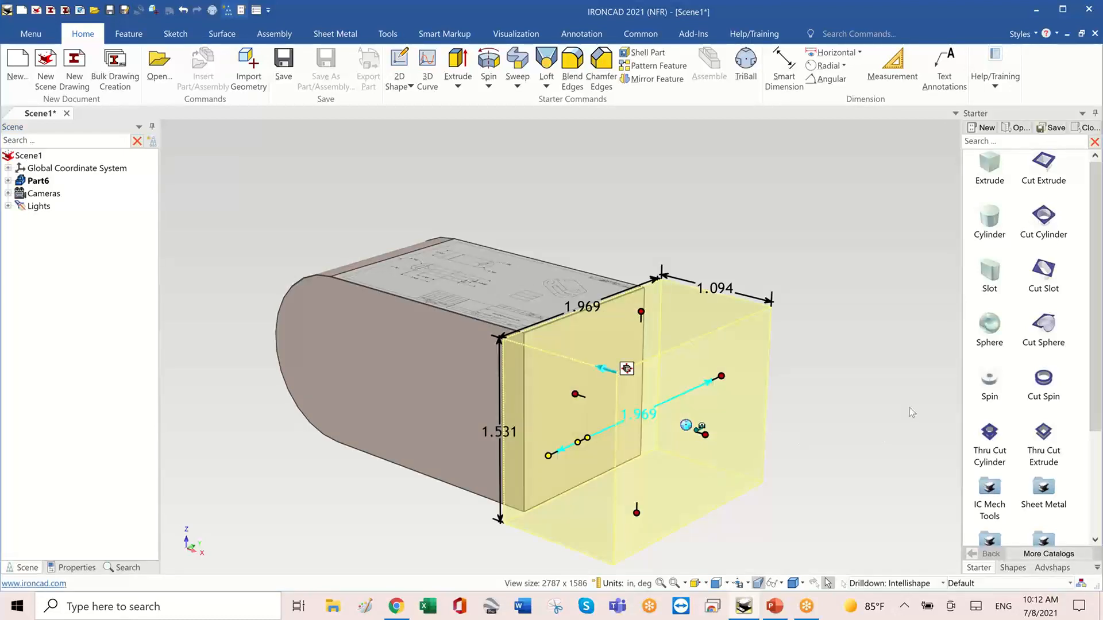
{"action": "scroll", "coordinate": [710, 348], "scroll_direction": "up", "scroll_amount": 1}
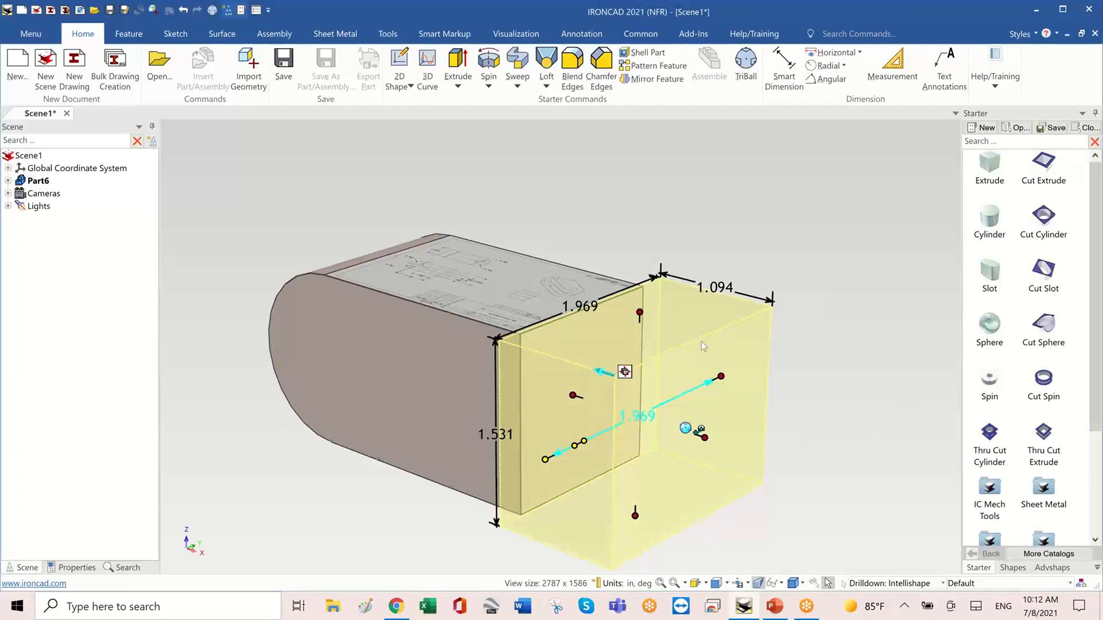
Shrink the cut's height symmetrically about its middle and set it to .5 in.
{"action": "left_click", "coordinate": [645, 312]}
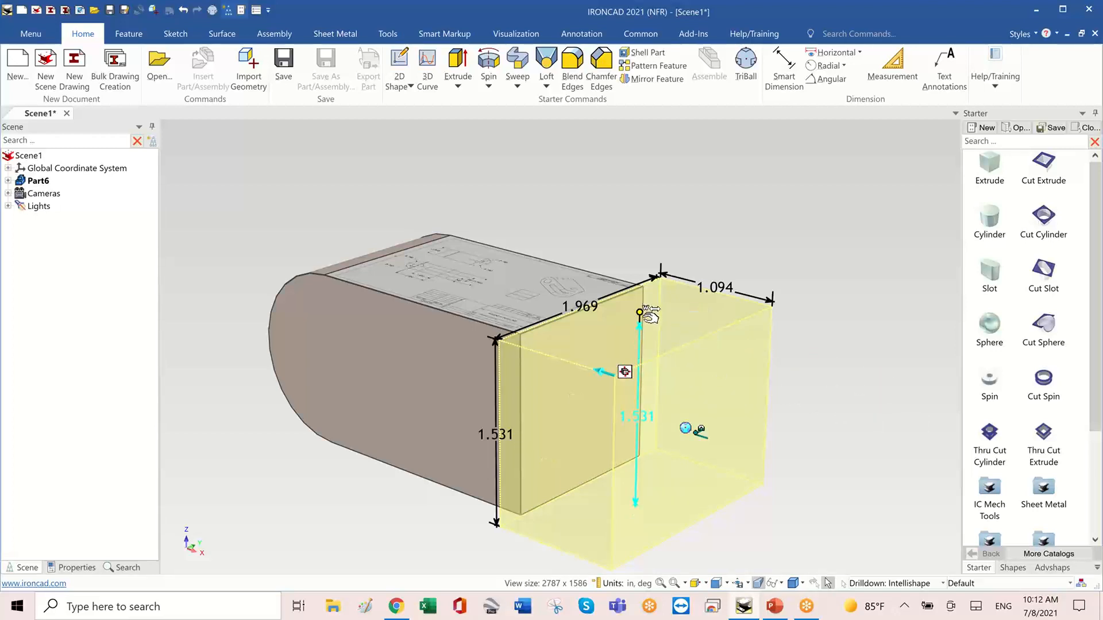
{"action": "left_click_drag", "start_coordinate": [640, 313], "coordinate": [639, 375]}
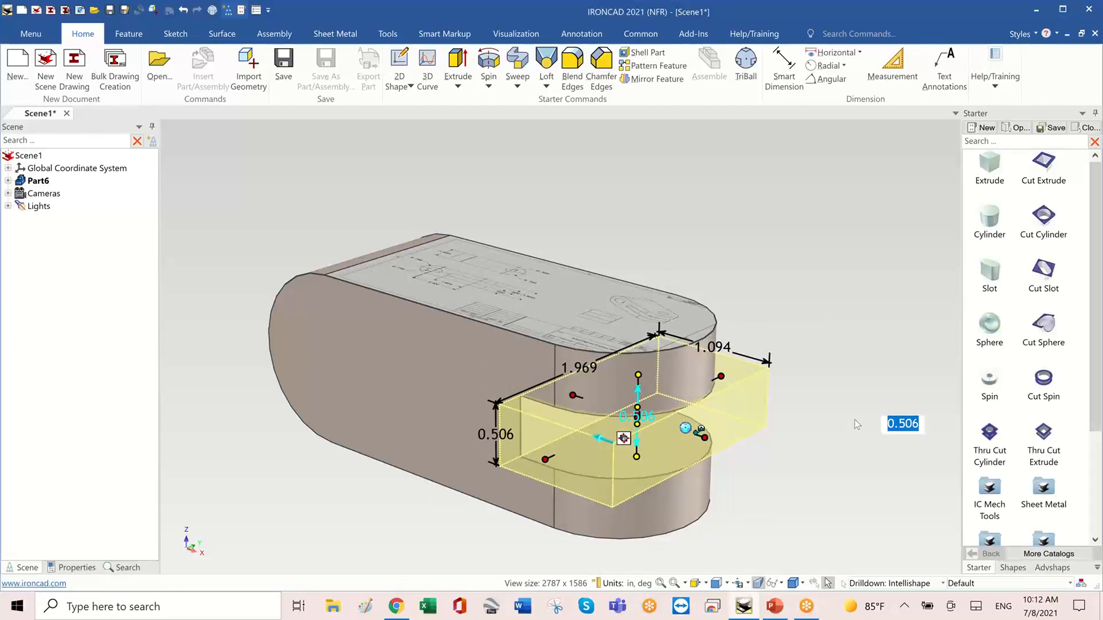
{"action": "type", "text": ".5"}
{"action": "key", "text": "Tab"}
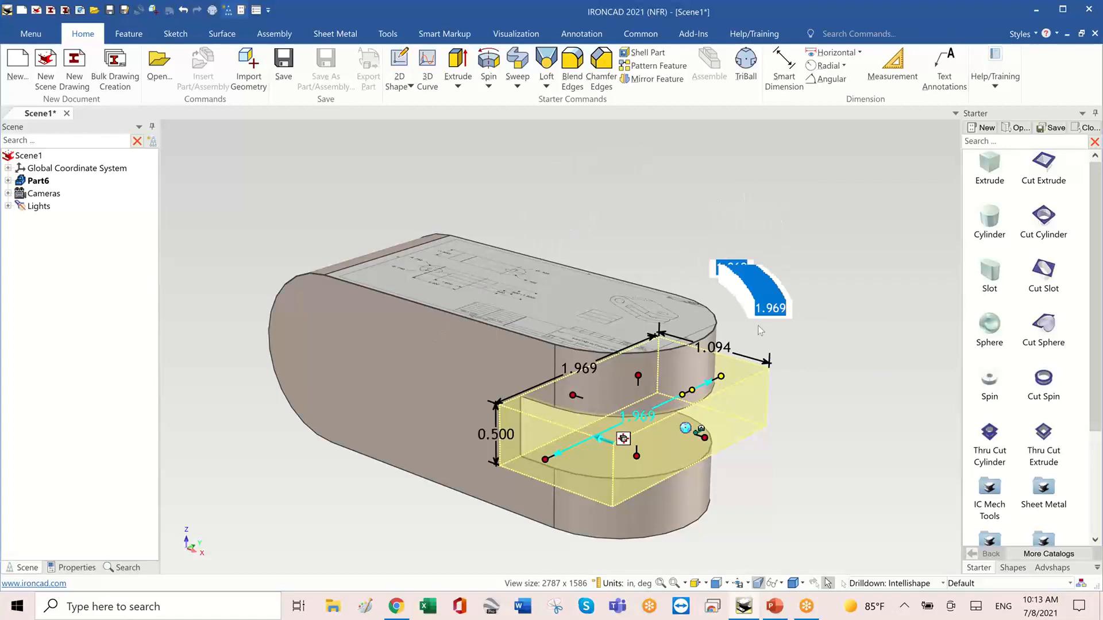
Resize both sides of the cut to match the block's side faces, giving a cut width of 1.500 in.
{"action": "middle_click_drag", "start_coordinate": [781, 341], "coordinate": [621, 411]}
{"action": "middle_click_drag", "start_coordinate": [533, 409], "coordinate": [562, 390]}
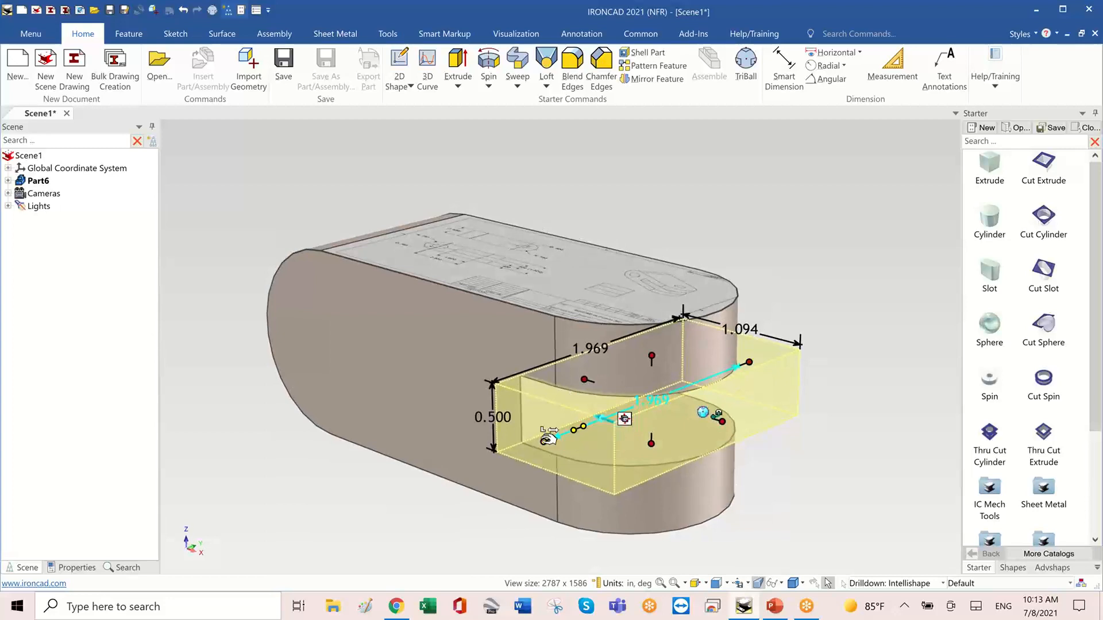
{"action": "left_click_drag", "start_coordinate": [544, 443], "coordinate": [660, 409]}
{"action": "left_click_drag", "start_coordinate": [577, 438], "coordinate": [452, 446]}
{"action": "left_click_drag", "start_coordinate": [435, 387], "coordinate": [436, 388]}
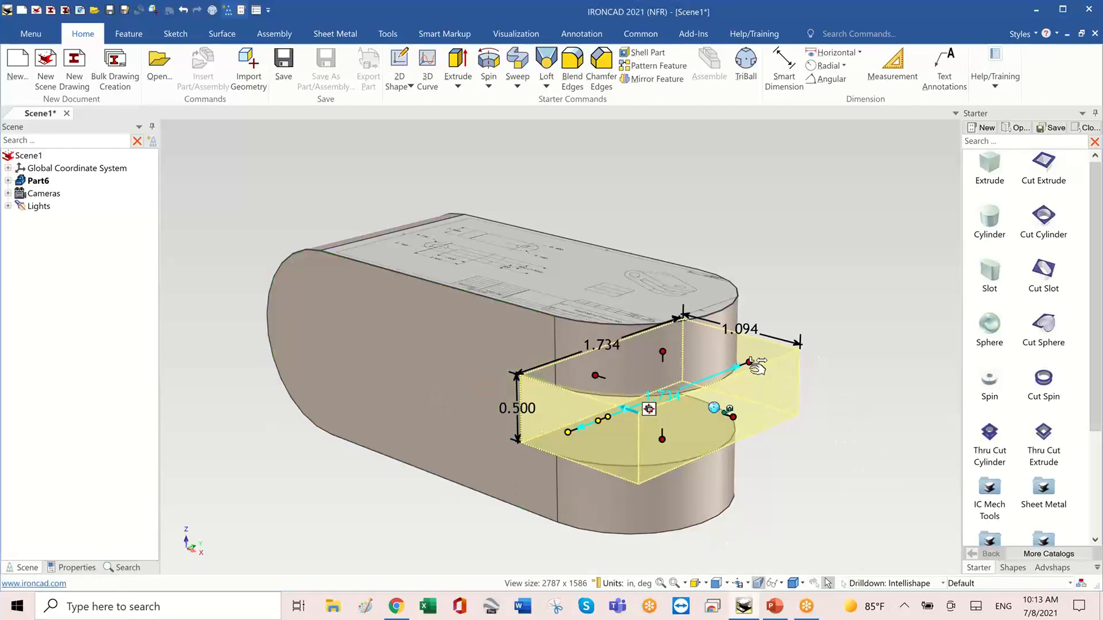
{"action": "left_click_drag", "start_coordinate": [749, 362], "coordinate": [677, 268]}
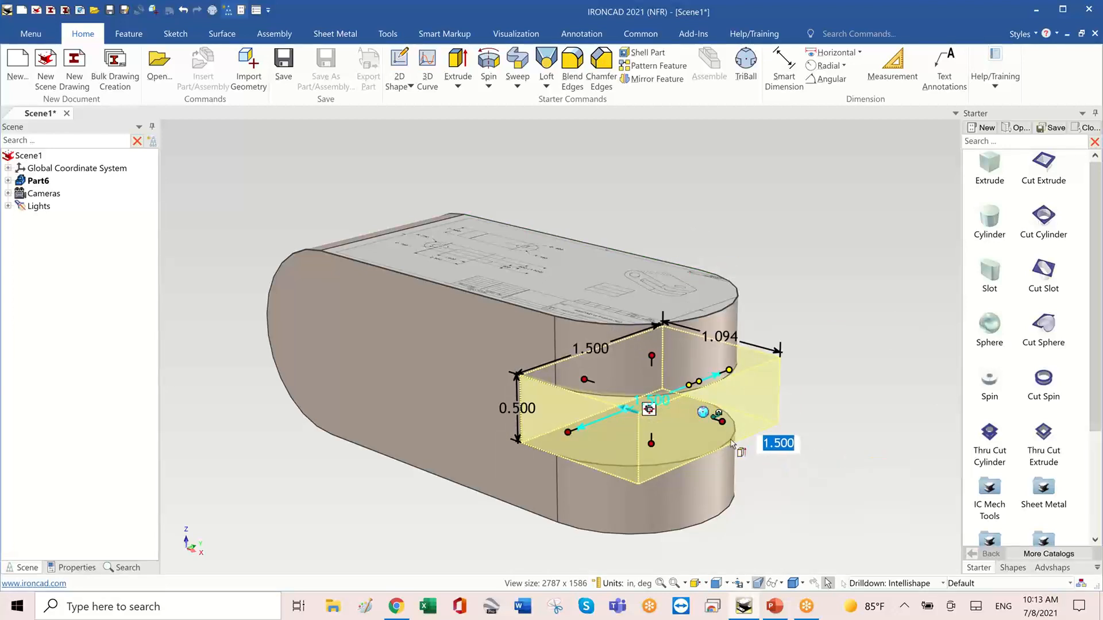
Set the fork cut's inner face to a distance of 1.6+.75 in from the outermost point of the vertically rounded end.
{"action": "mouse_move", "coordinate": [723, 420]}
{"action": "left_mouse_down"}
{"action": "mouse_move", "coordinate": [868, 477]}
{"action": "mouse_move", "coordinate": [786, 406]}
{"action": "mouse_move", "coordinate": [714, 397]}
{"action": "mouse_move", "coordinate": [719, 418]}
{"action": "left_mouse_up"}
{"action": "left_click_drag", "start_coordinate": [713, 314], "coordinate": [716, 314], "text": "shift"}
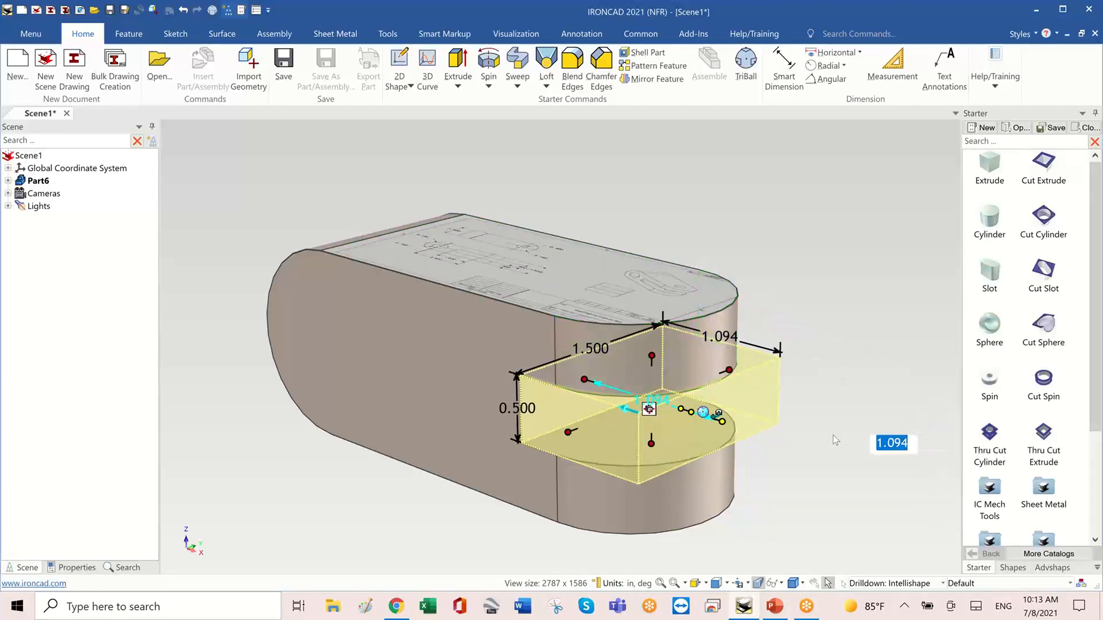
{"action": "middle_click_drag", "start_coordinate": [837, 439], "coordinate": [766, 441]}
{"action": "scroll", "coordinate": [658, 421], "scroll_direction": "up", "scroll_amount": 5}
{"action": "middle_click_drag", "start_coordinate": [431, 351], "coordinate": [592, 276]}
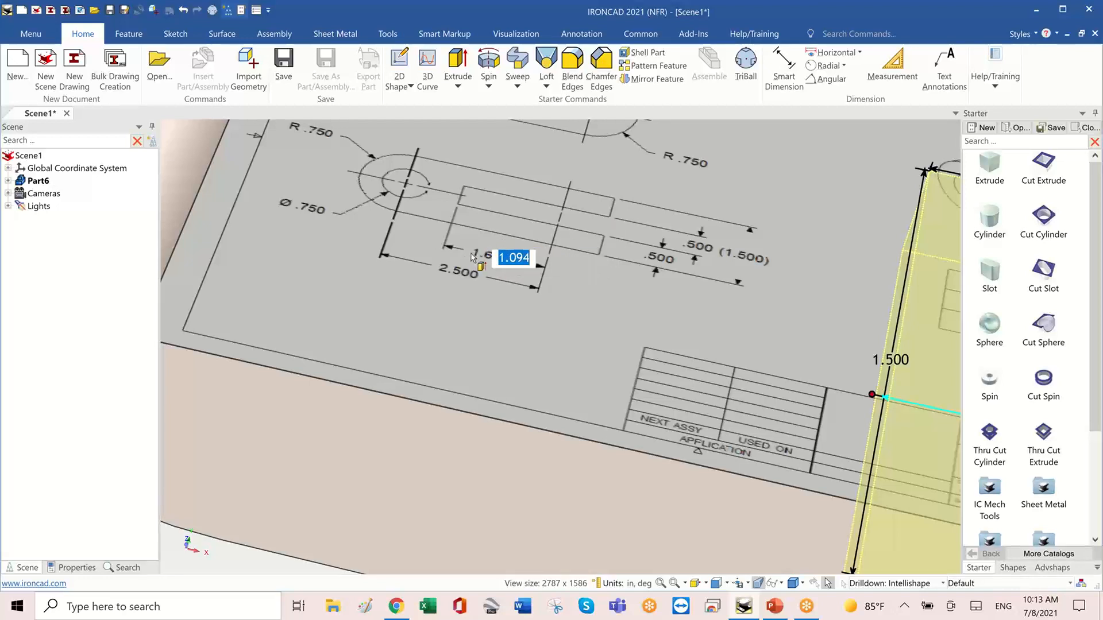
{"action": "scroll", "coordinate": [551, 248], "scroll_direction": "down", "scroll_amount": 4}
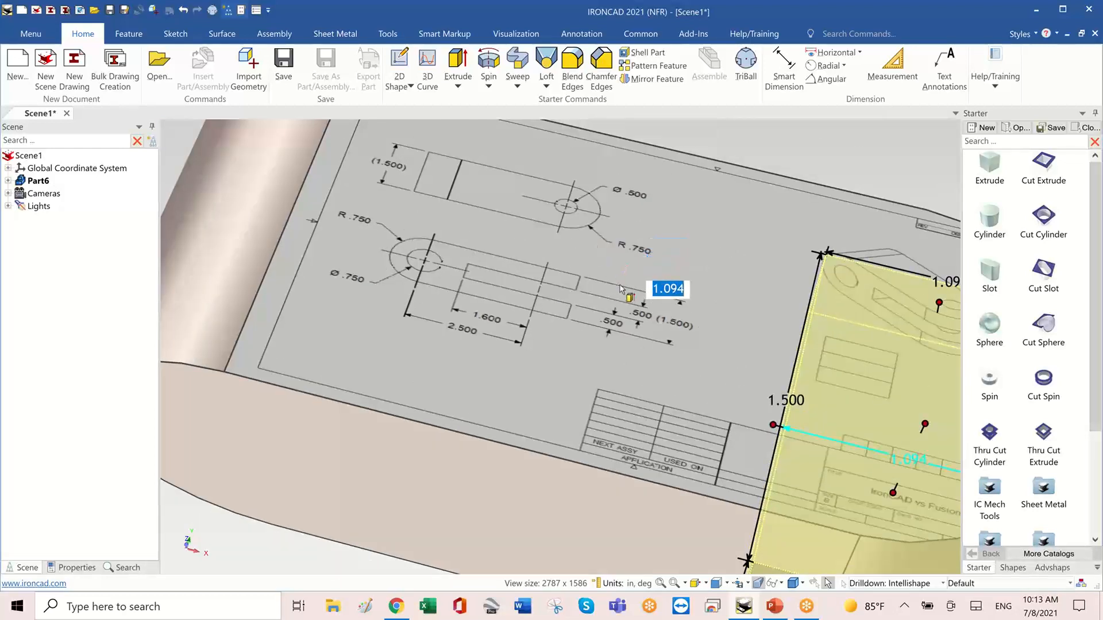
{"action": "right_click", "coordinate": [778, 424]}
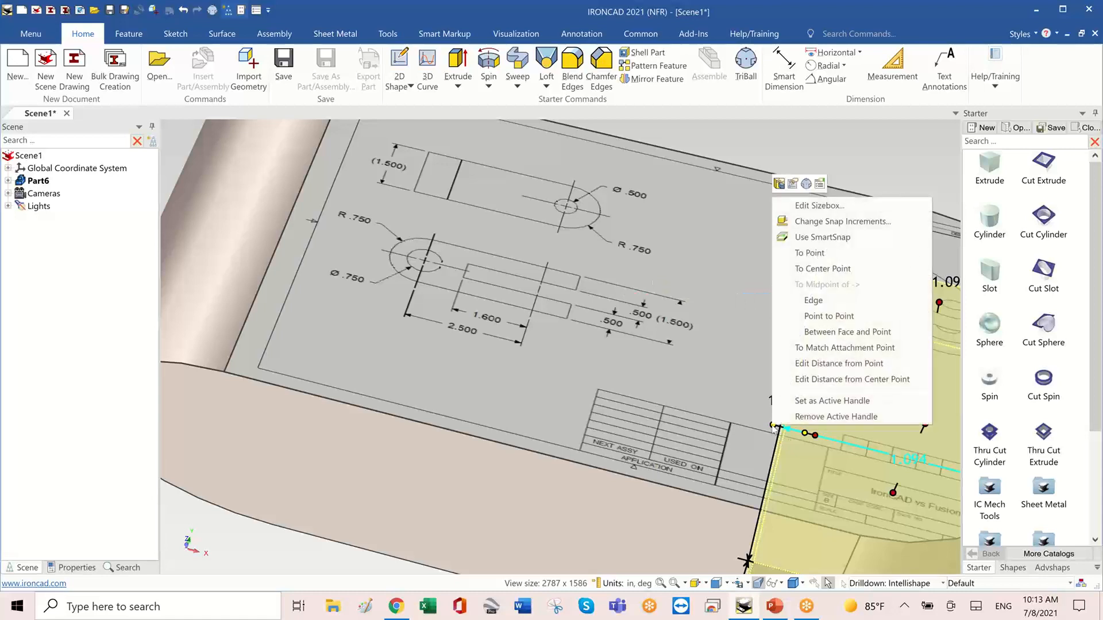
{"action": "left_click", "coordinate": [810, 364]}
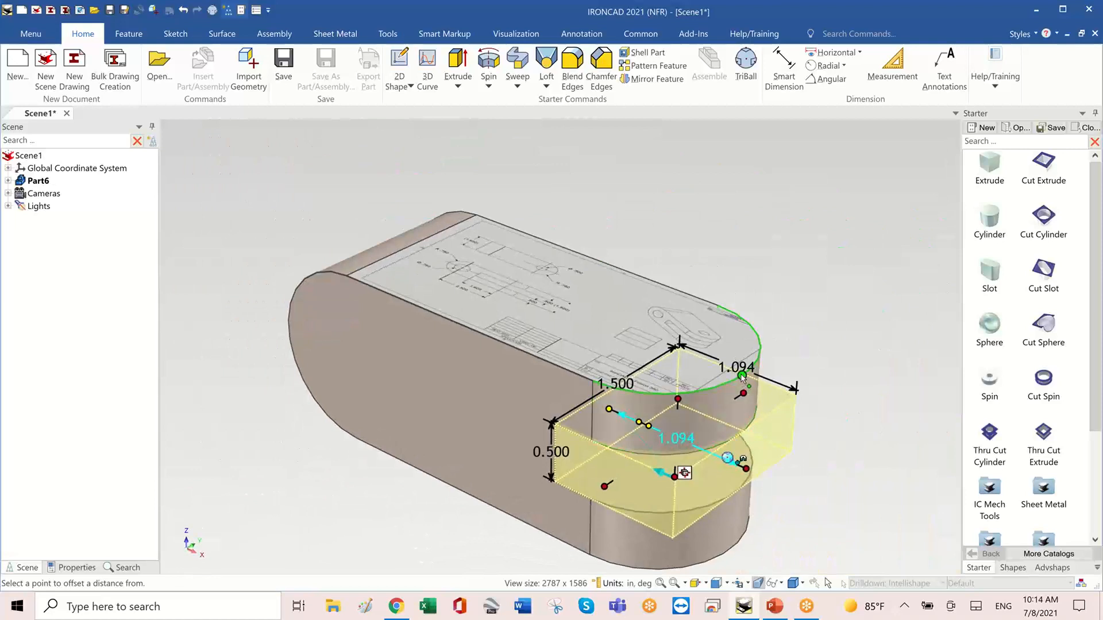
{"action": "left_click", "coordinate": [740, 376]}
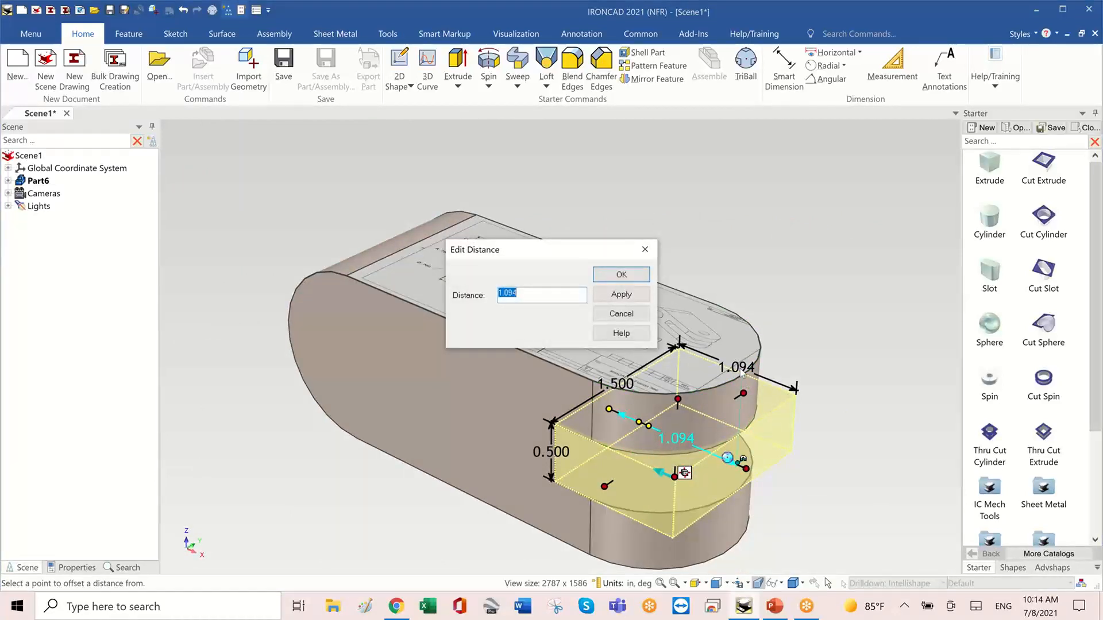
{"action": "type", "text": "1.6+.75"}
{"action": "left_click", "coordinate": [615, 275]}
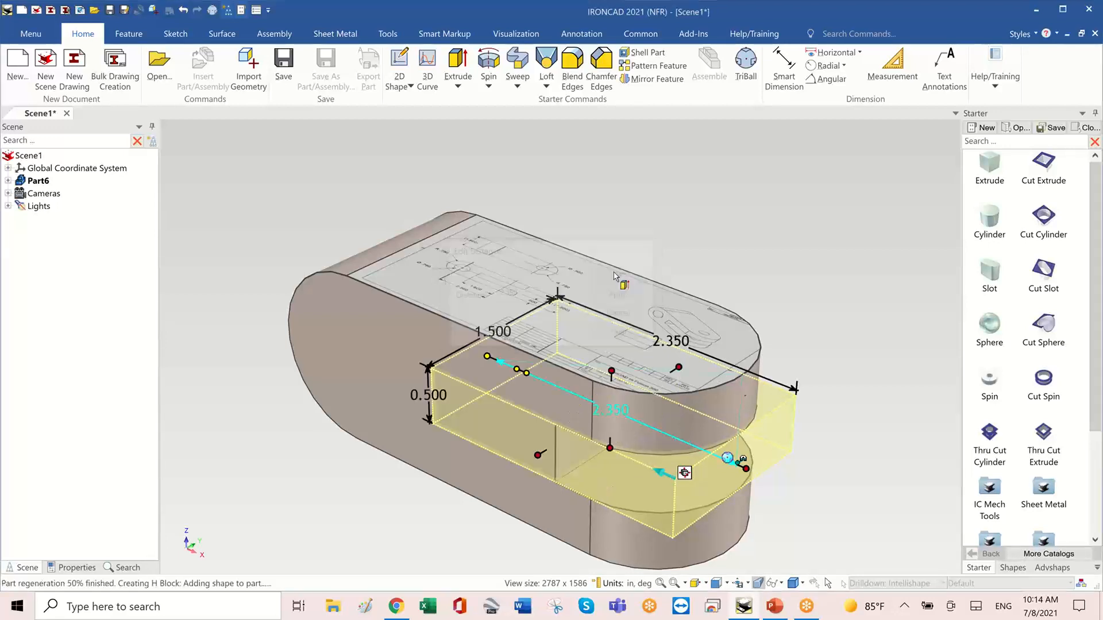
{"action": "left_click", "coordinate": [737, 217]}
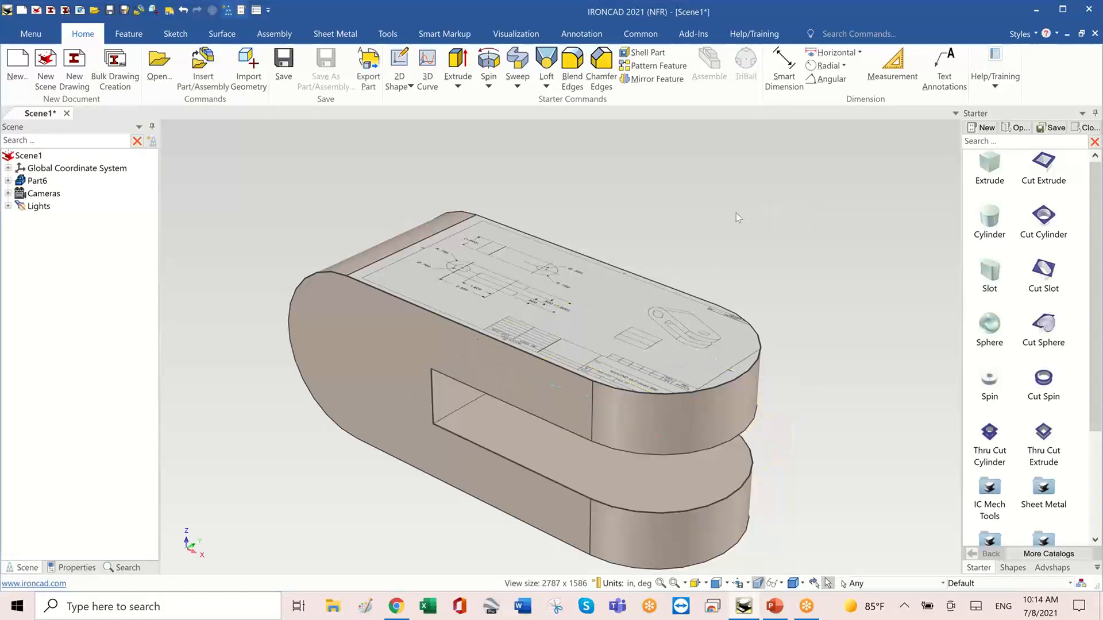
Check the pin hole on the drawing and place a Cut Cylinder catalog shape at the centre of the horizontally rounded end's side face.
{"action": "middle_click_drag", "start_coordinate": [736, 212], "coordinate": [788, 236]}
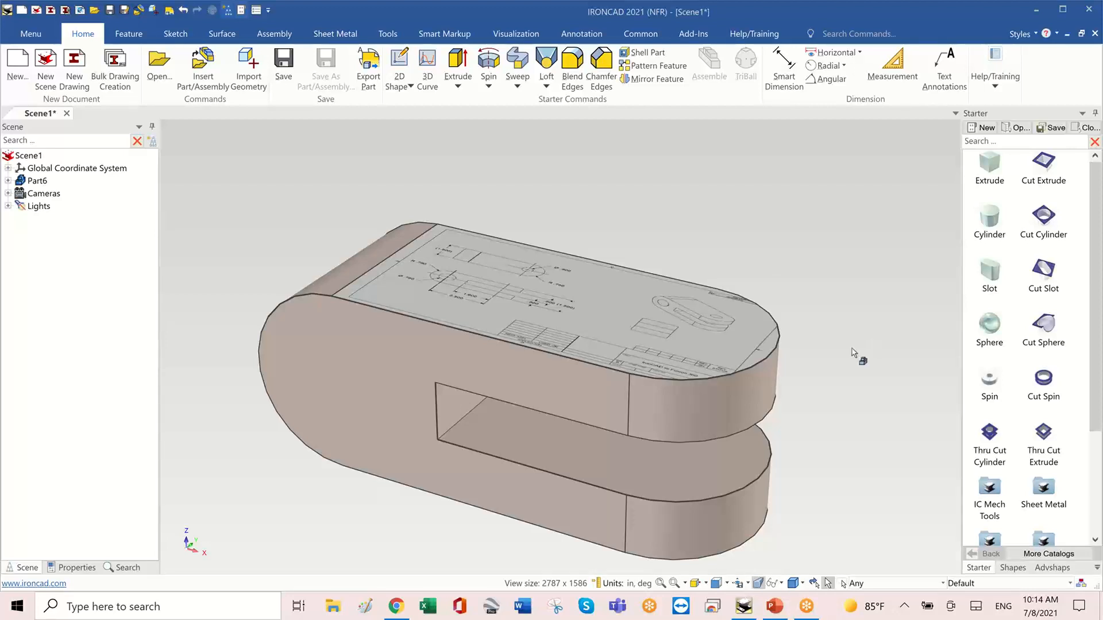
{"action": "scroll", "coordinate": [819, 242], "scroll_direction": "up", "scroll_amount": 5}
{"action": "scroll", "coordinate": [754, 386], "scroll_direction": "up", "scroll_amount": 5}
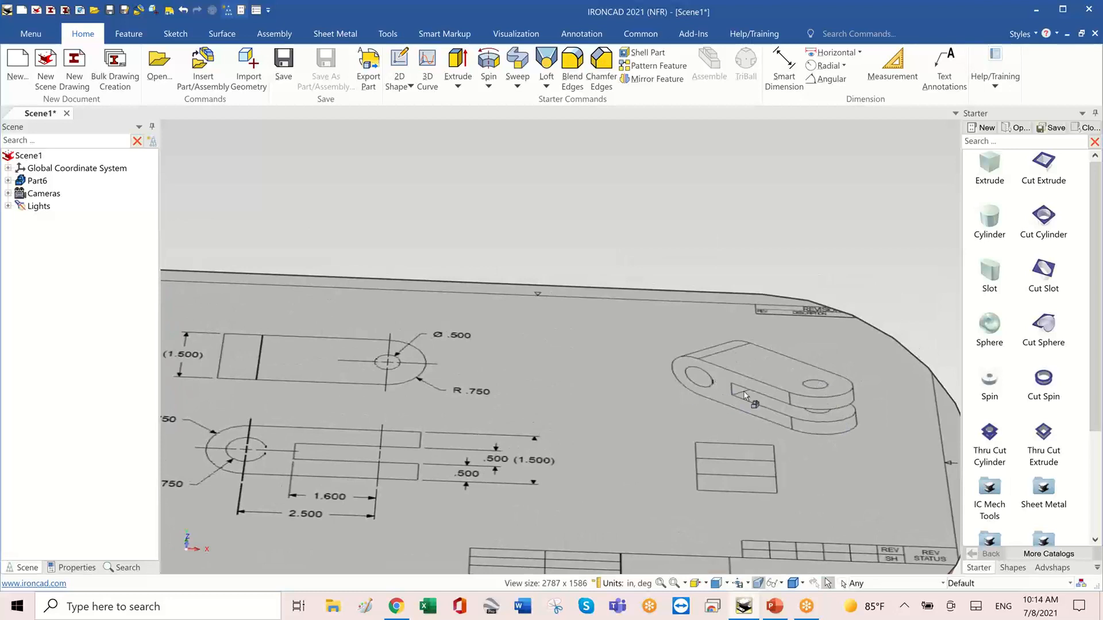
{"action": "scroll", "coordinate": [743, 391], "scroll_direction": "down", "scroll_amount": 5}
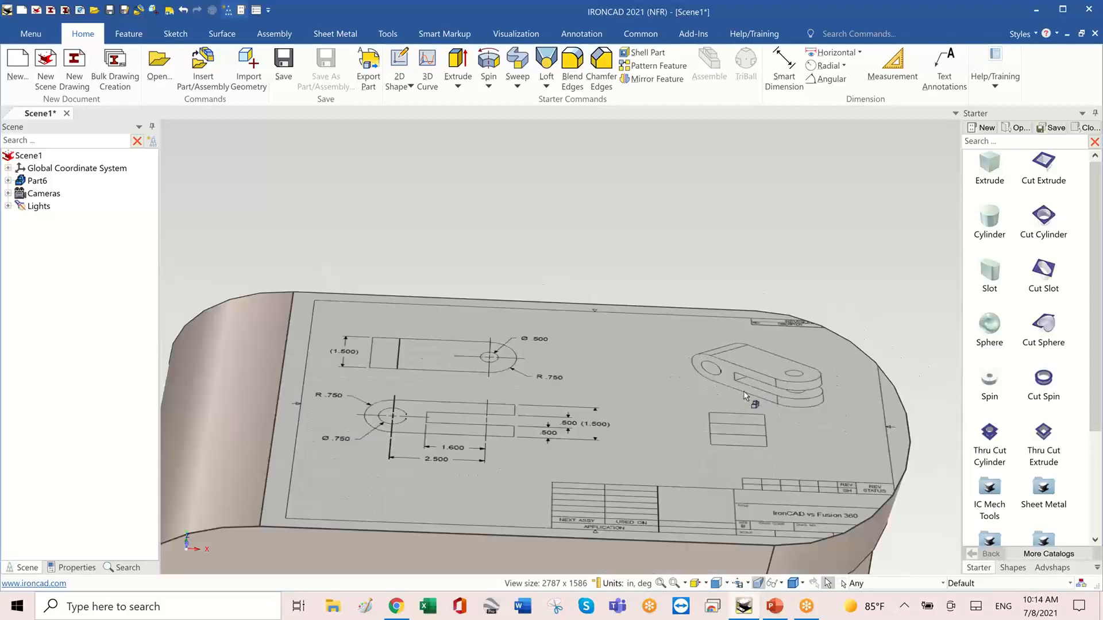
{"action": "scroll", "coordinate": [738, 387], "scroll_direction": "up", "scroll_amount": 5}
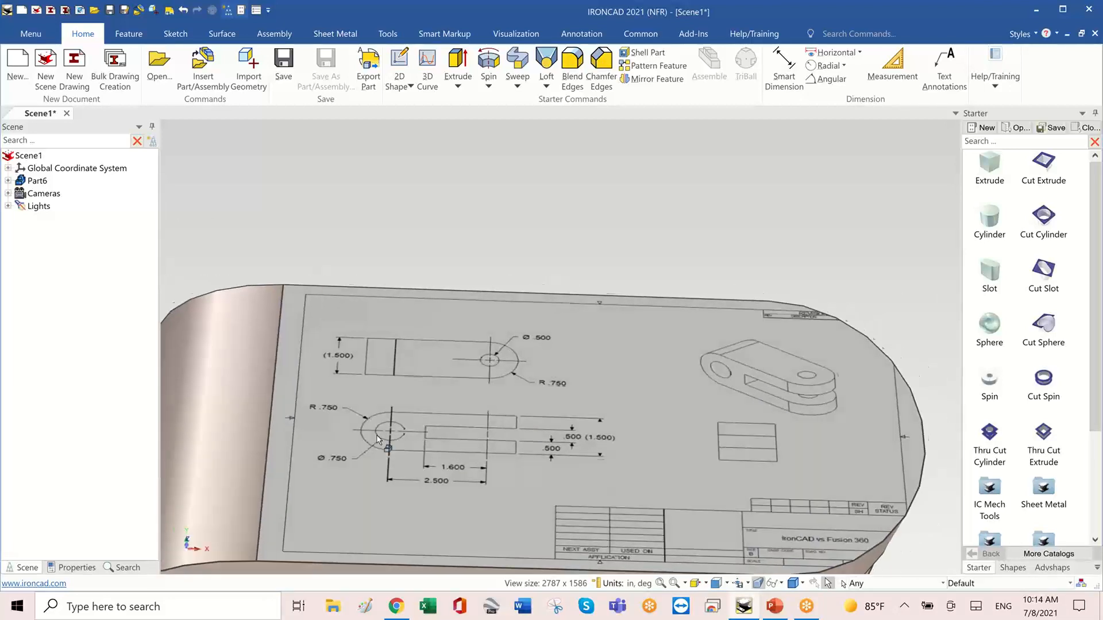
{"action": "scroll", "coordinate": [323, 493], "scroll_direction": "up", "scroll_amount": 3}
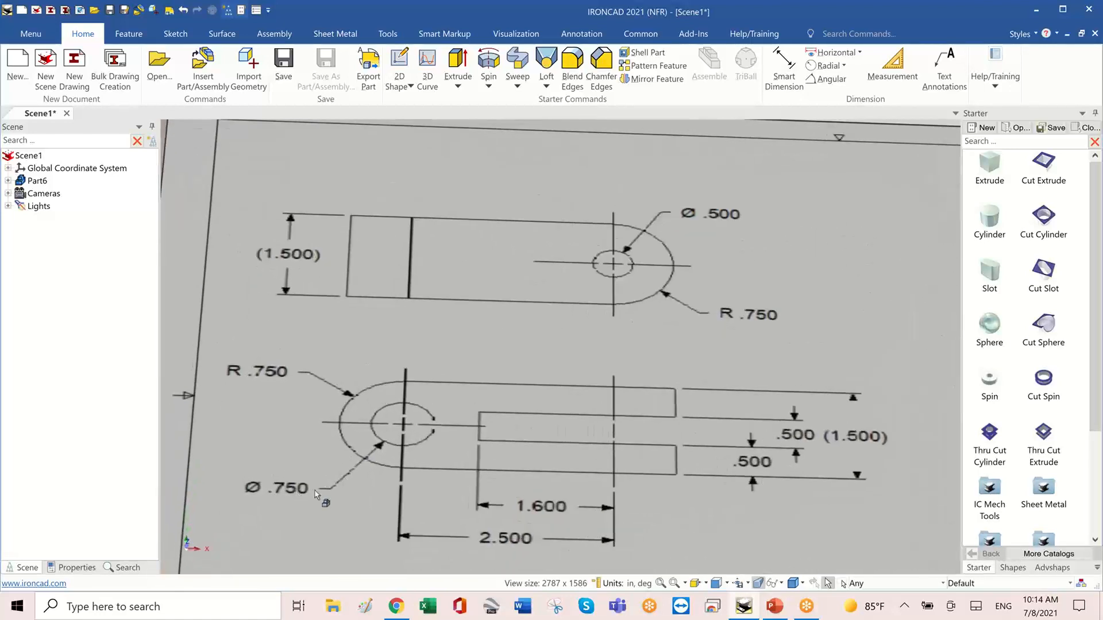
{"action": "scroll", "coordinate": [384, 472], "scroll_direction": "down", "scroll_amount": 5}
{"action": "mouse_move", "coordinate": [396, 473]}
{"action": "middle_mouse_down"}
{"action": "mouse_move", "coordinate": [695, 432]}
{"action": "mouse_move", "coordinate": [850, 298]}
{"action": "mouse_move", "coordinate": [908, 270]}
{"action": "middle_mouse_up"}
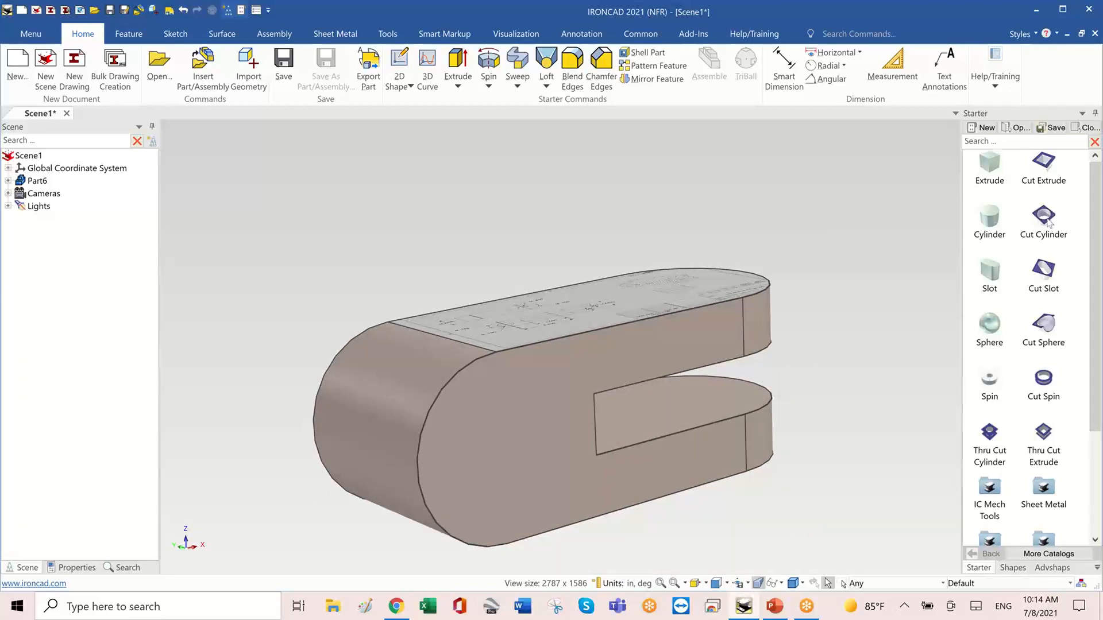
{"action": "left_click_drag", "start_coordinate": [1048, 221], "coordinate": [501, 450]}
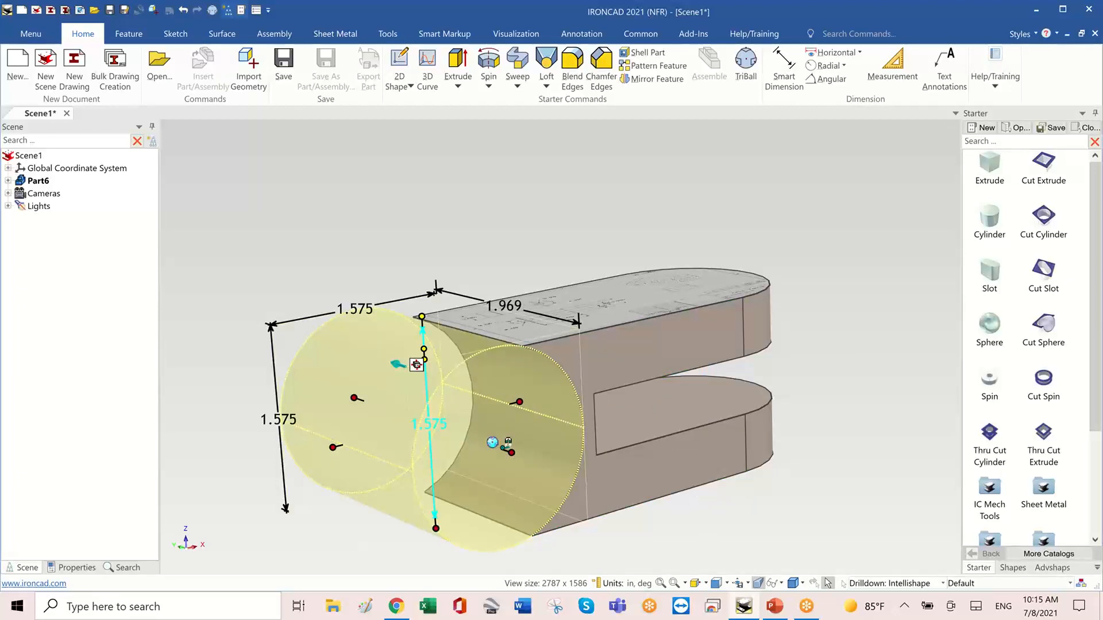
Set the cylinder cut's diameter to .75 in and shorten its depth to about 0.932 in.
{"action": "key", "text": "Tab"}
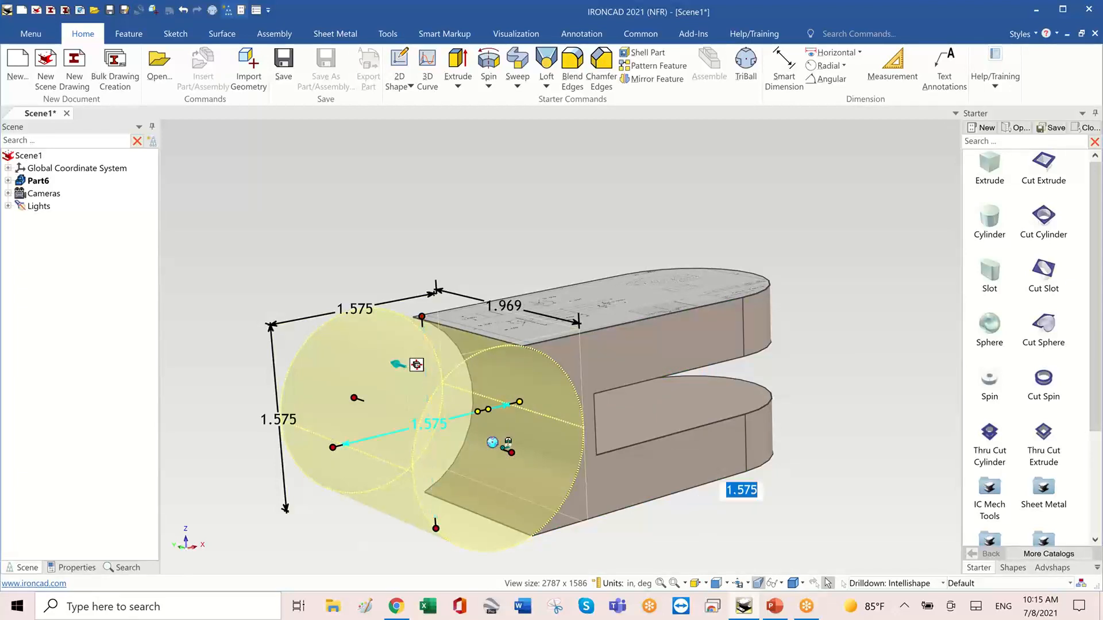
{"action": "type", "text": "."}
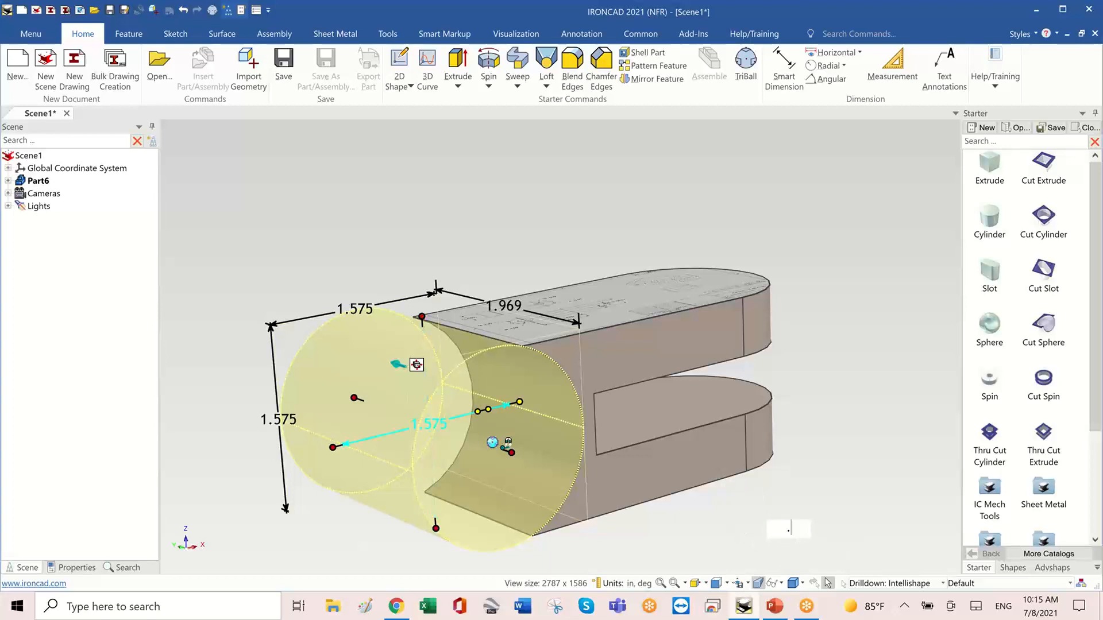
{"action": "type", "text": "75"}
{"action": "key", "text": "Return"}
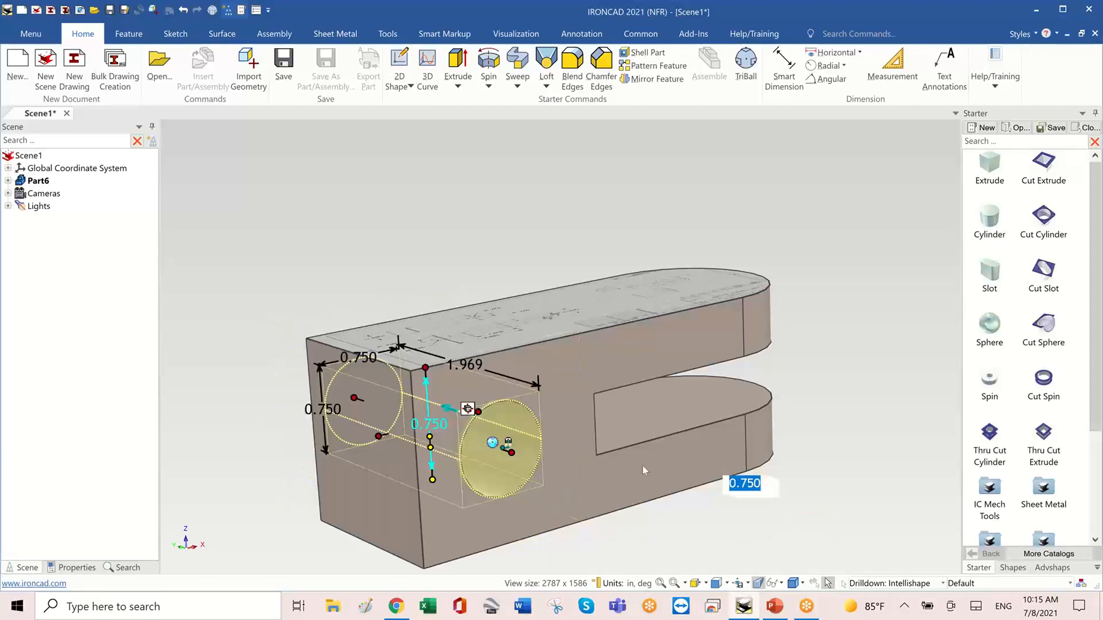
{"action": "left_click_drag", "start_coordinate": [359, 396], "coordinate": [433, 423]}
{"action": "mouse_move", "coordinate": [433, 423]}
{"action": "middle_mouse_down"}
{"action": "mouse_move", "coordinate": [567, 488]}
{"action": "mouse_move", "coordinate": [727, 503]}
{"action": "mouse_move", "coordinate": [213, 481]}
{"action": "middle_mouse_up"}
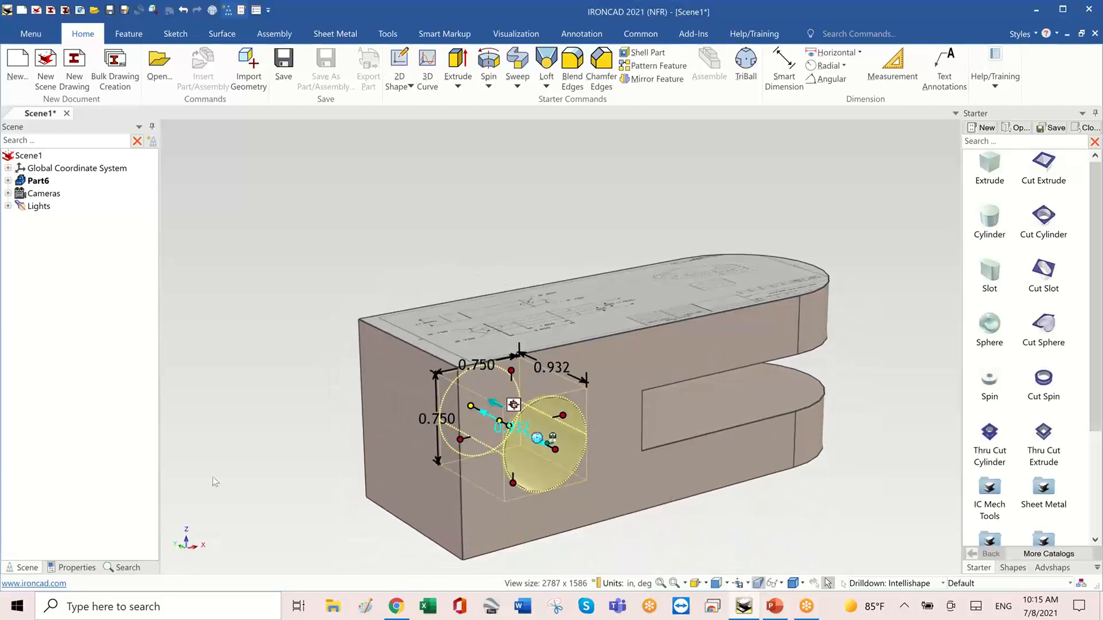
Turn off the display of sizebox dimensions for the scene.
{"action": "left_click", "coordinate": [70, 568]}
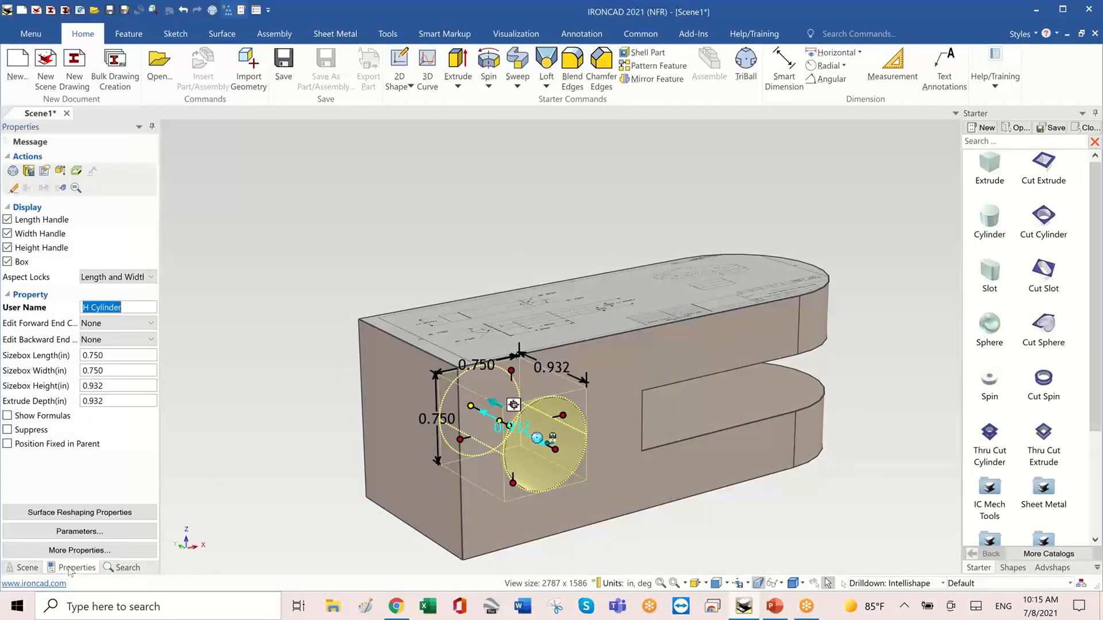
{"action": "left_click", "coordinate": [266, 419]}
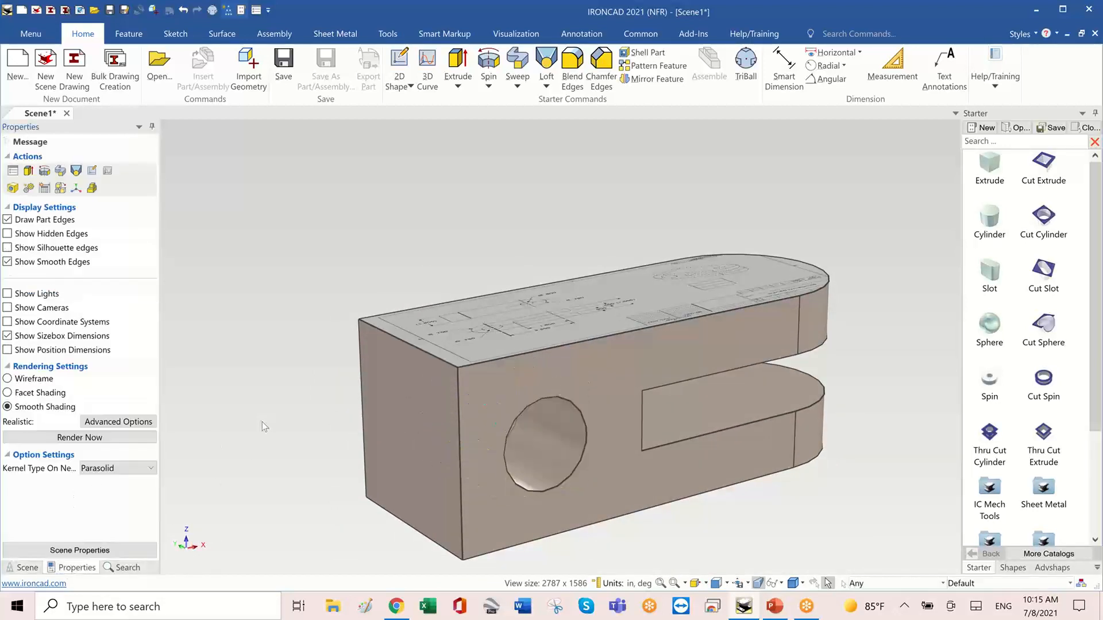
{"action": "left_click", "coordinate": [8, 336]}
Shorten the round hole's depth to about 0.890 in and set its forward end condition to Extrude thru Part.
{"action": "left_click", "coordinate": [548, 428]}
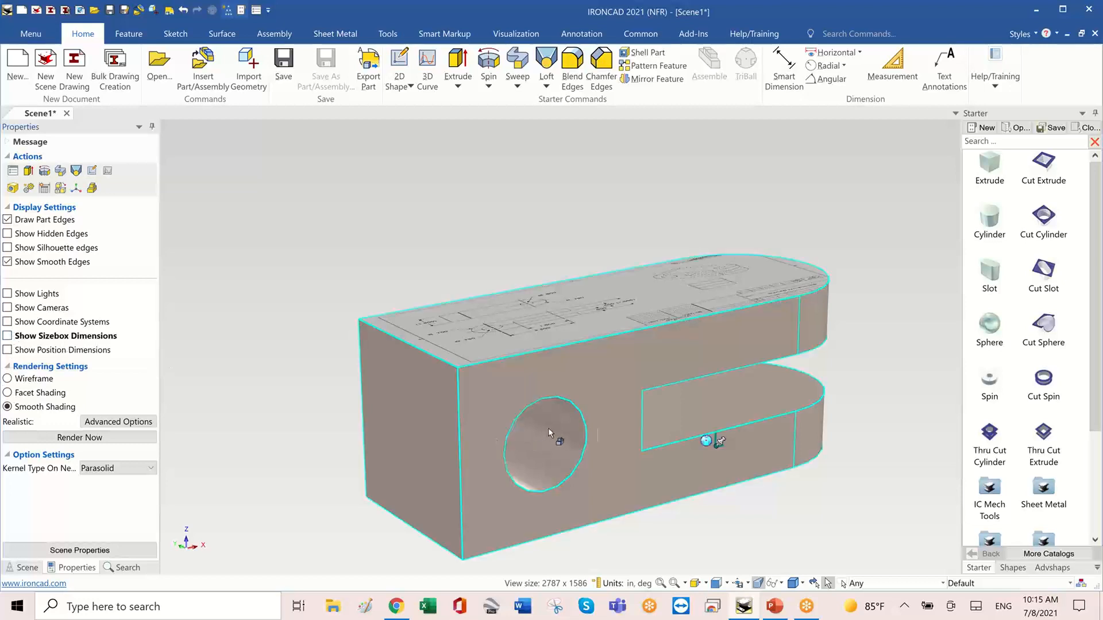
{"action": "left_click", "coordinate": [578, 435]}
{"action": "middle_click_drag", "start_coordinate": [600, 435], "coordinate": [626, 452]}
{"action": "mouse_move", "coordinate": [505, 412]}
{"action": "left_mouse_down"}
{"action": "mouse_move", "coordinate": [299, 376]}
{"action": "mouse_move", "coordinate": [501, 414]}
{"action": "left_mouse_up"}
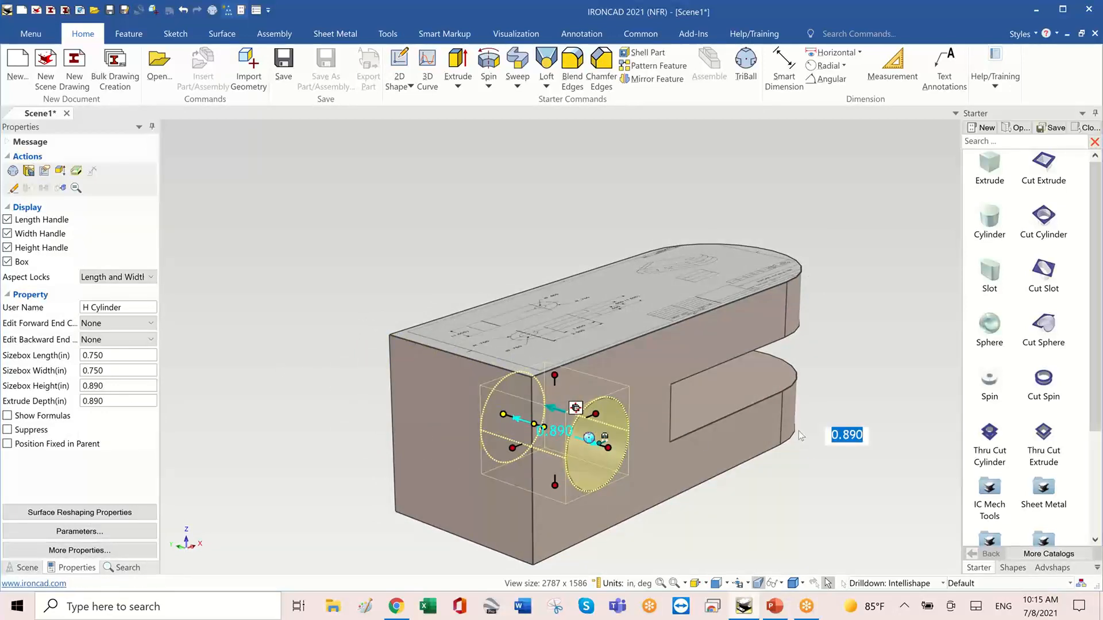
{"action": "middle_click_drag", "start_coordinate": [799, 431], "coordinate": [535, 363]}
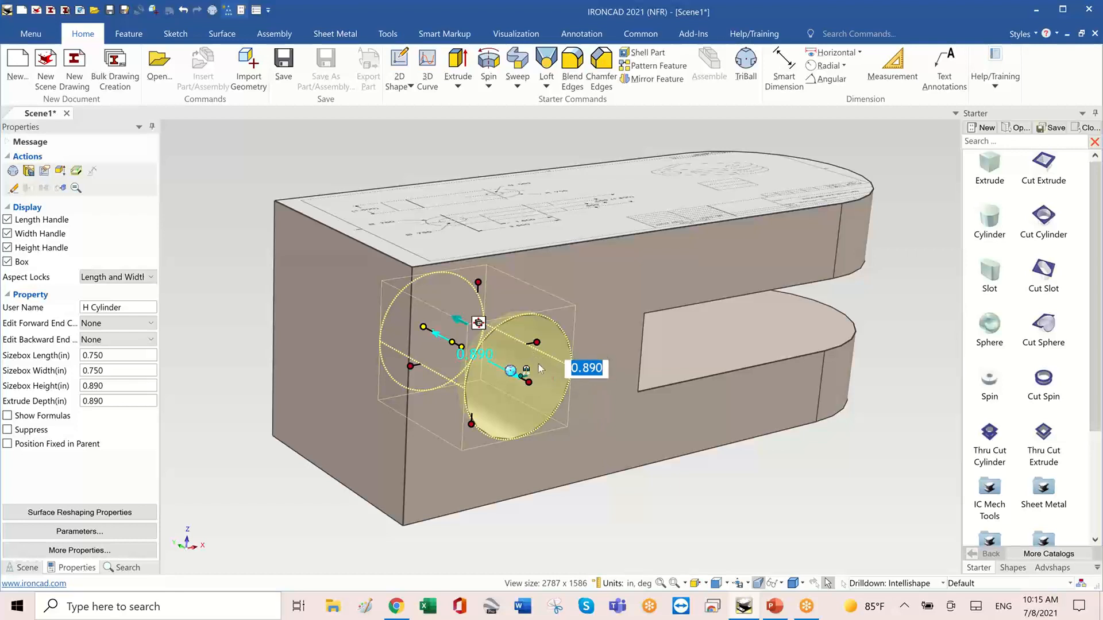
{"action": "right_click", "coordinate": [539, 364]}
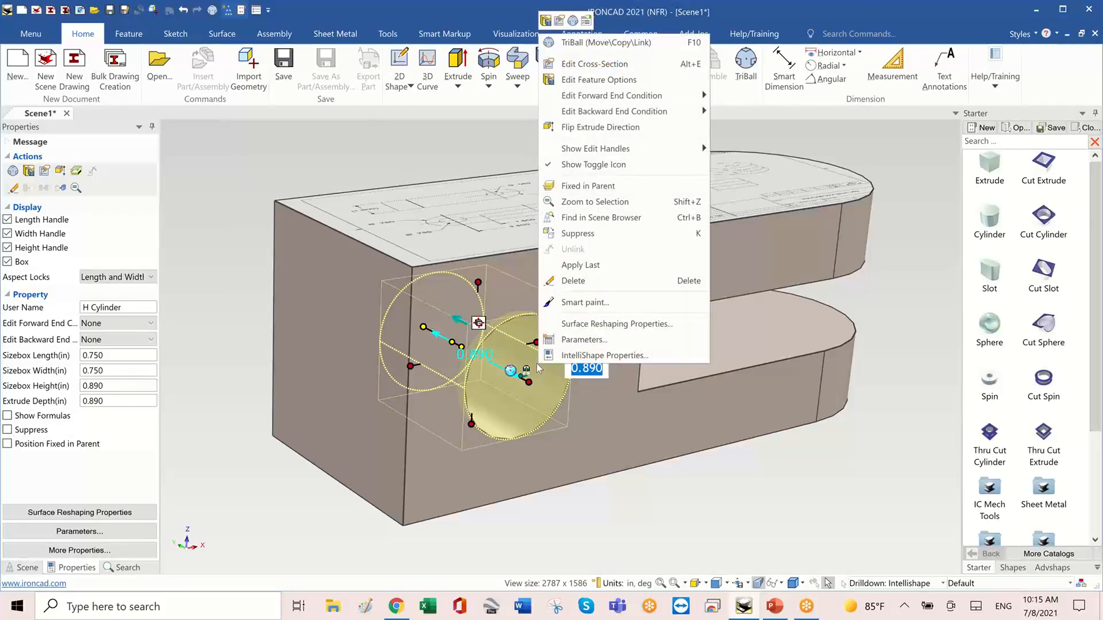
{"action": "mouse_move", "coordinate": [601, 95]}
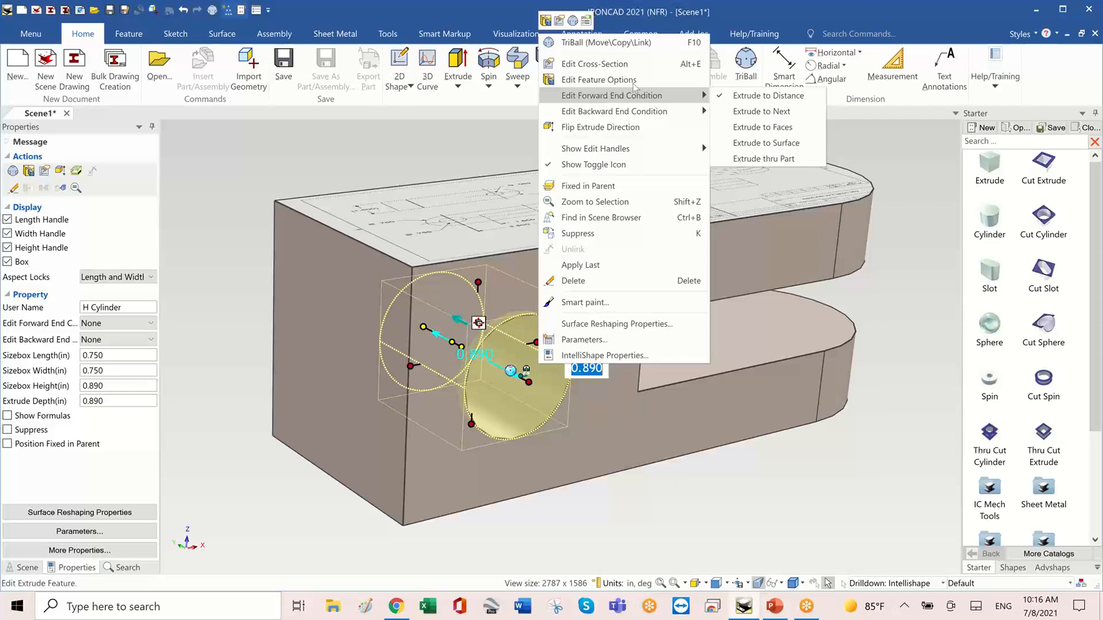
{"action": "left_click", "coordinate": [765, 159]}
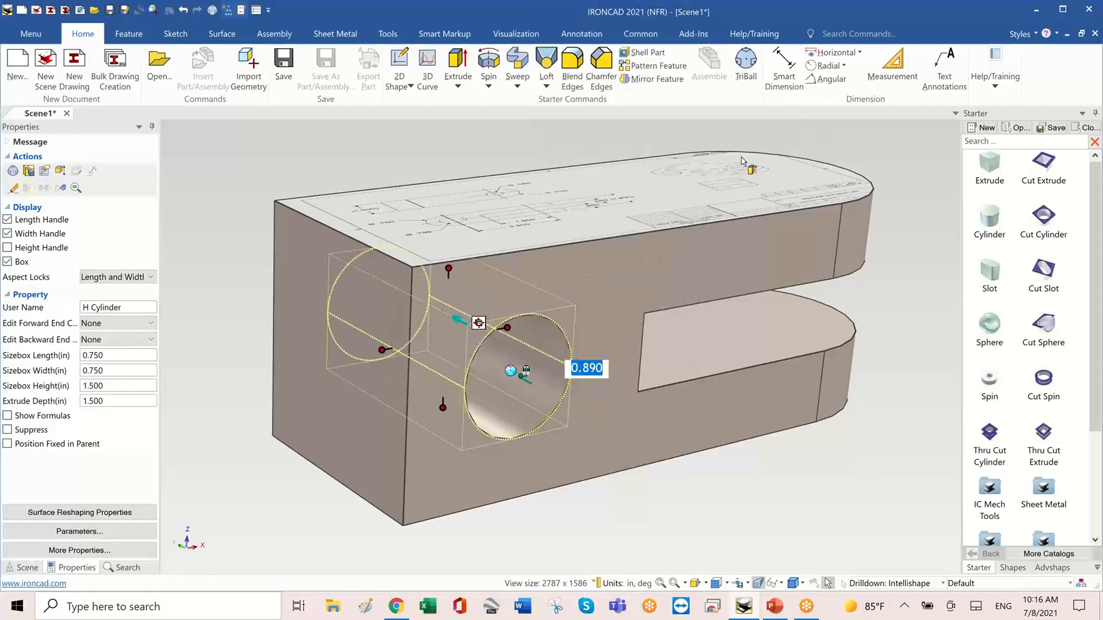
{"action": "left_click", "coordinate": [780, 438]}
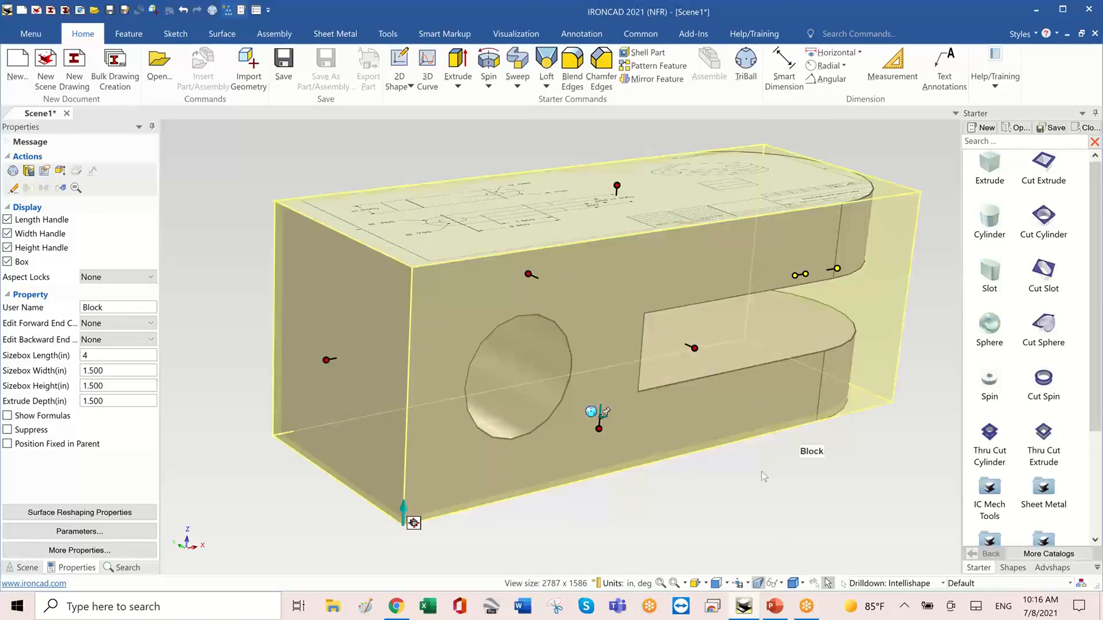
{"action": "left_click", "coordinate": [752, 494]}
Widen the block to about 2.821 in on the side where the round hole exits.
{"action": "middle_click_drag", "start_coordinate": [753, 494], "coordinate": [657, 358]}
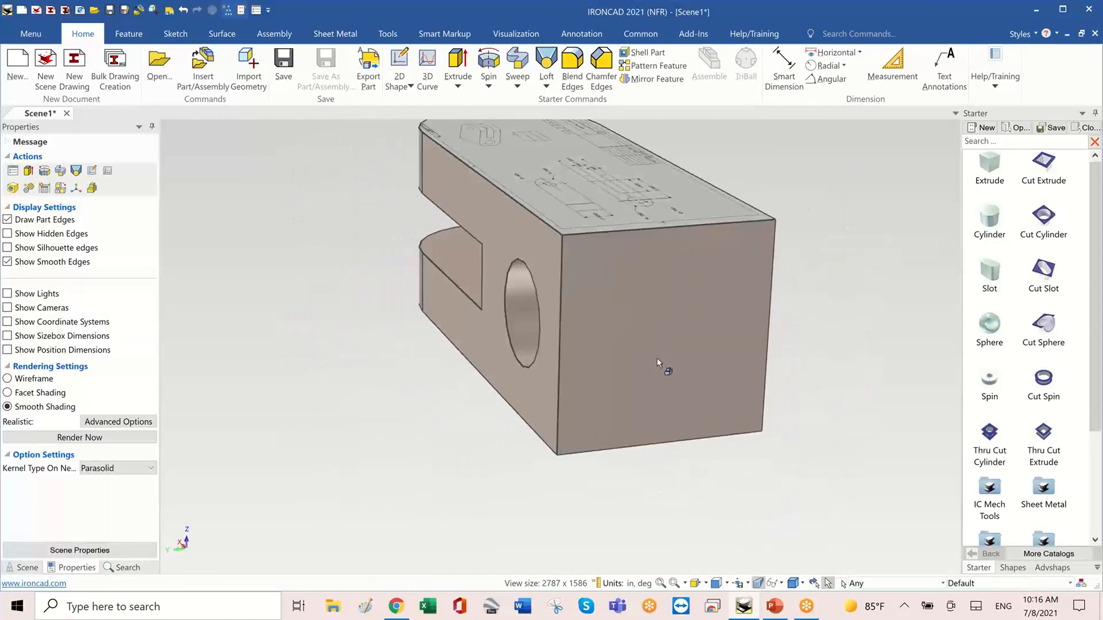
{"action": "left_click", "coordinate": [649, 360]}
{"action": "left_click", "coordinate": [634, 343]}
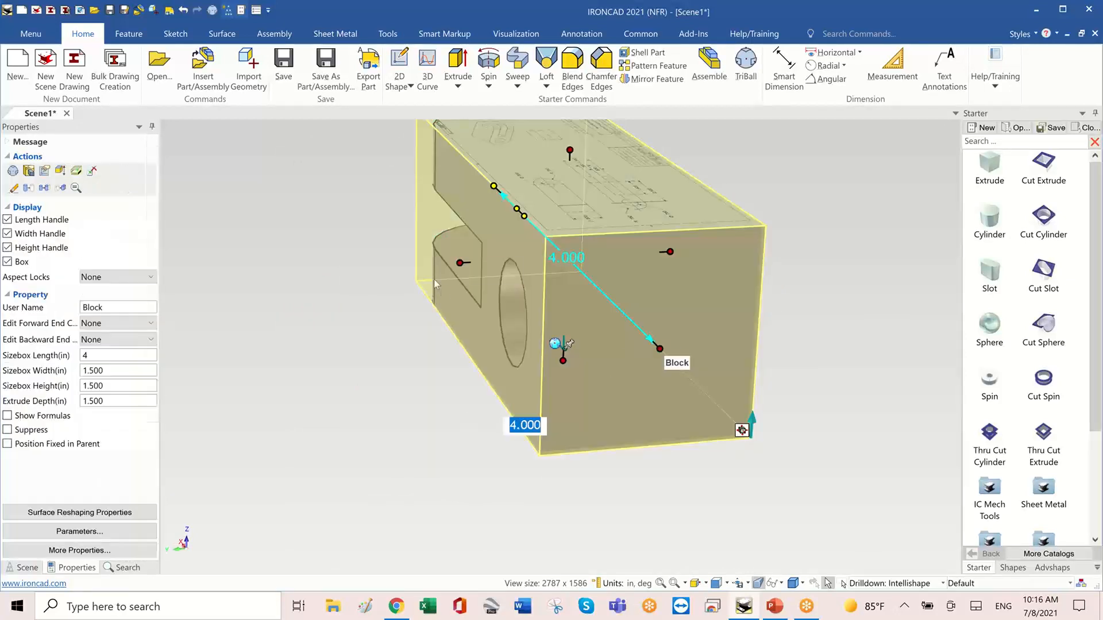
{"action": "left_click_drag", "start_coordinate": [460, 263], "coordinate": [560, 342]}
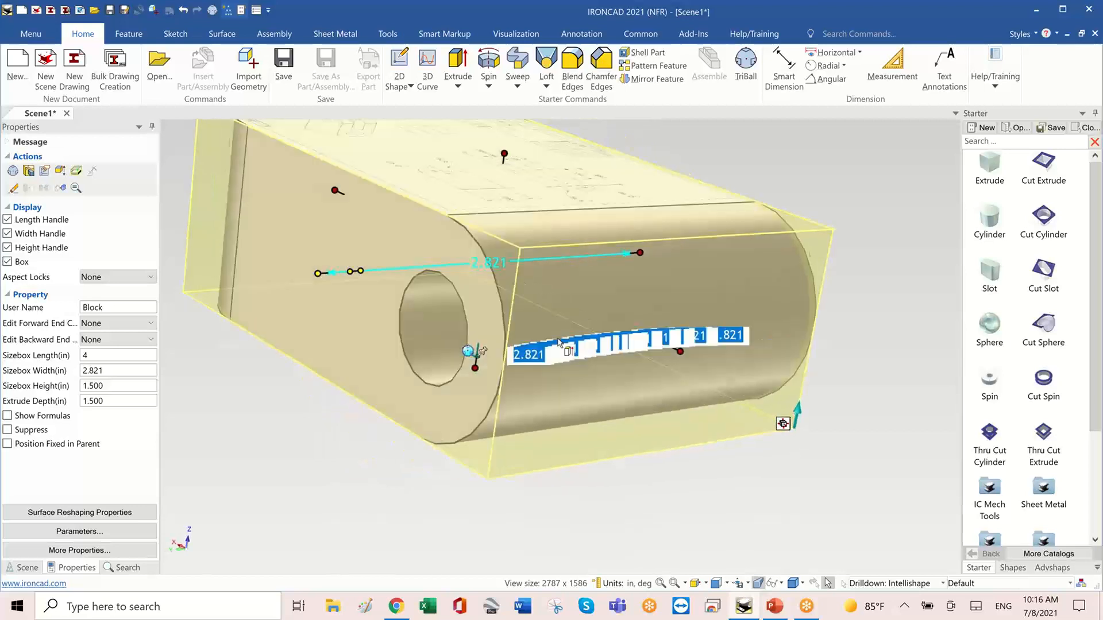
{"action": "middle_click_drag", "start_coordinate": [559, 339], "coordinate": [415, 377]}
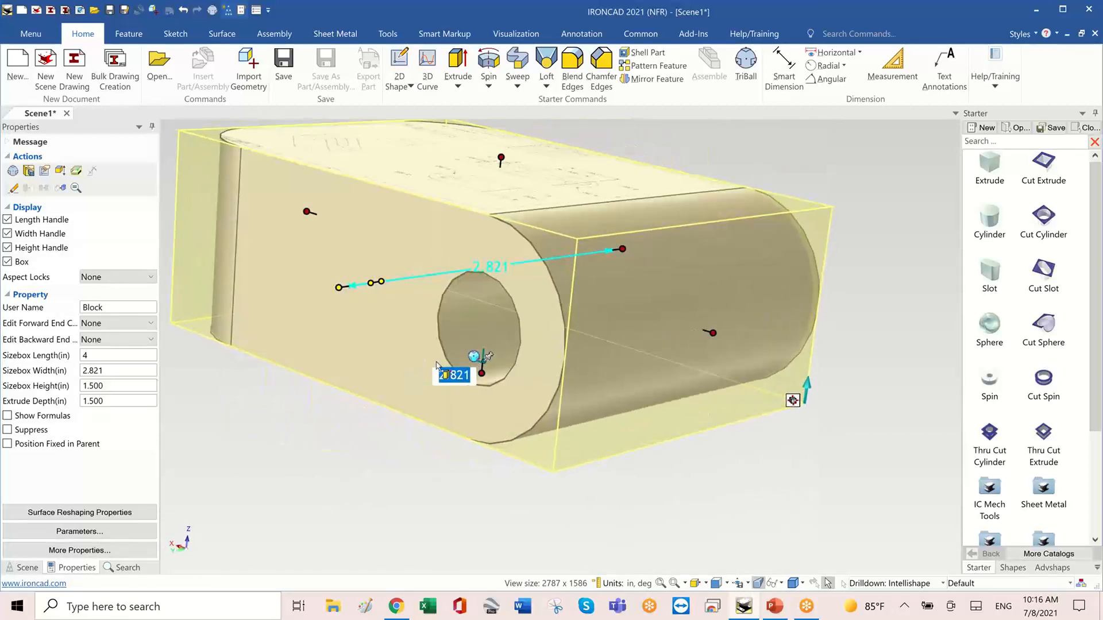
Undo the block's width change.
{"action": "left_click", "coordinate": [183, 10]}
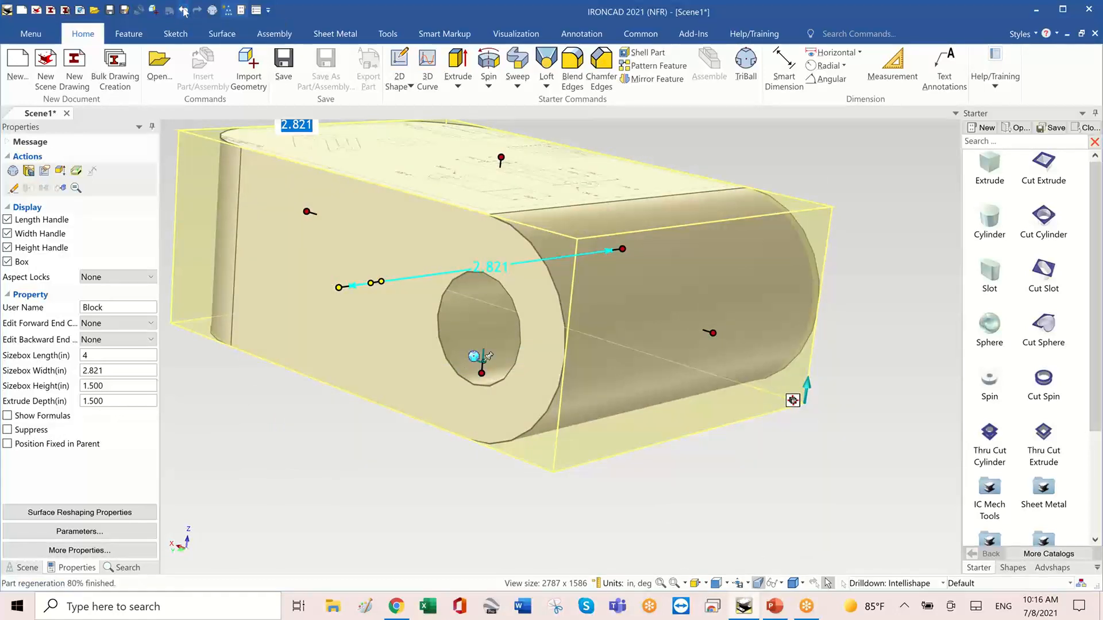
{"action": "middle_click_drag", "start_coordinate": [726, 442], "coordinate": [694, 438]}
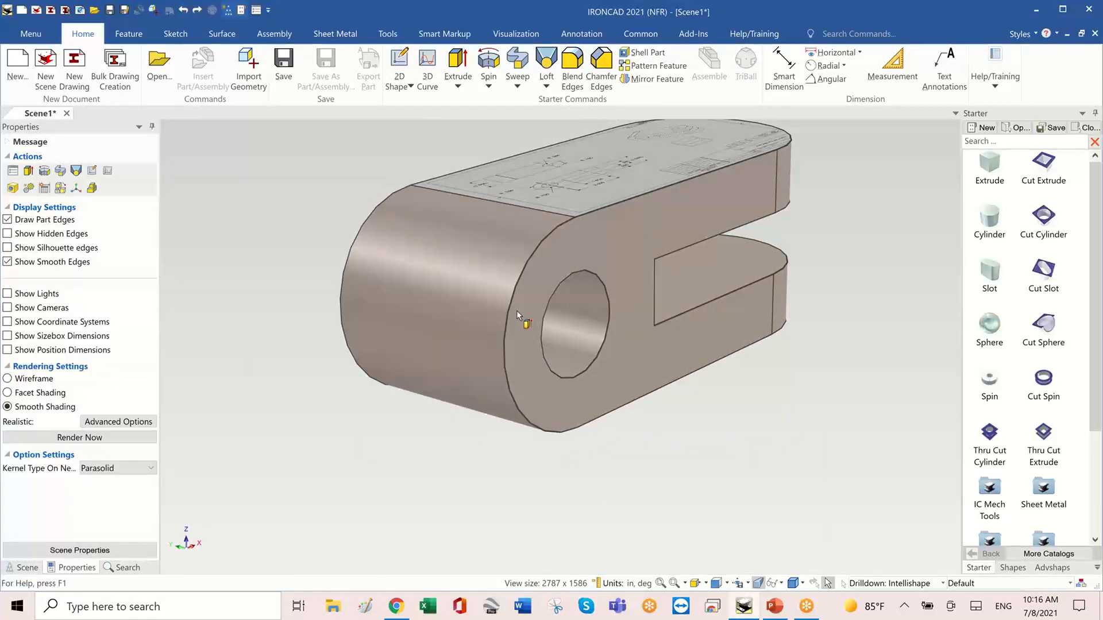
{"action": "middle_click_drag", "start_coordinate": [516, 311], "coordinate": [386, 421]}
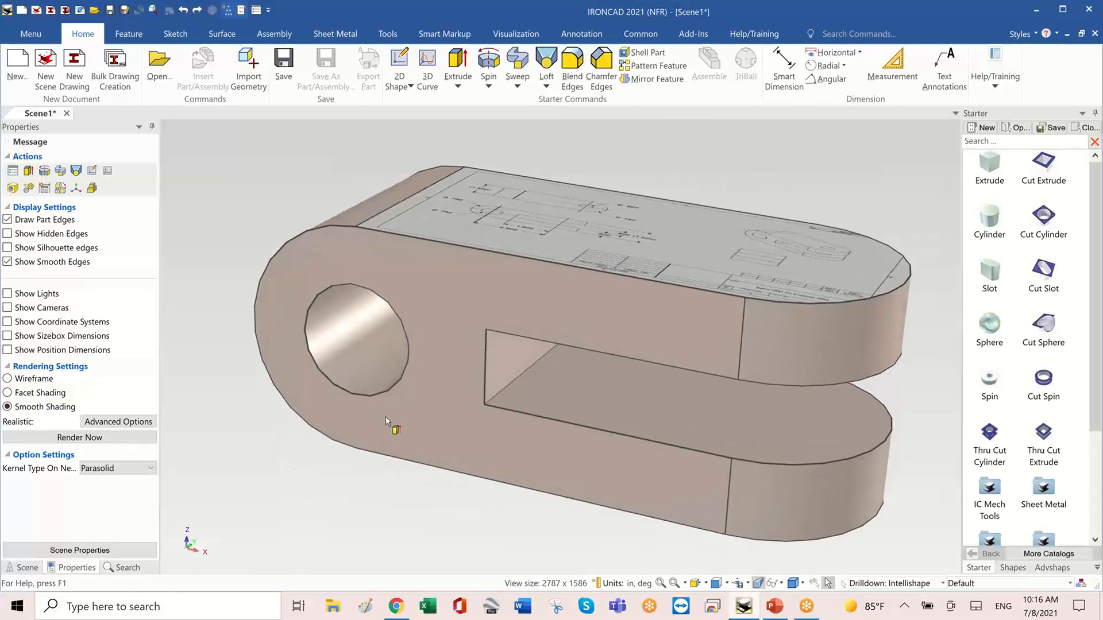
Select the whole forked part and set its surface smoothness to 100.
{"action": "scroll", "coordinate": [382, 423], "scroll_direction": "up", "scroll_amount": 2}
{"action": "scroll", "coordinate": [380, 359], "scroll_direction": "up", "scroll_amount": 5}
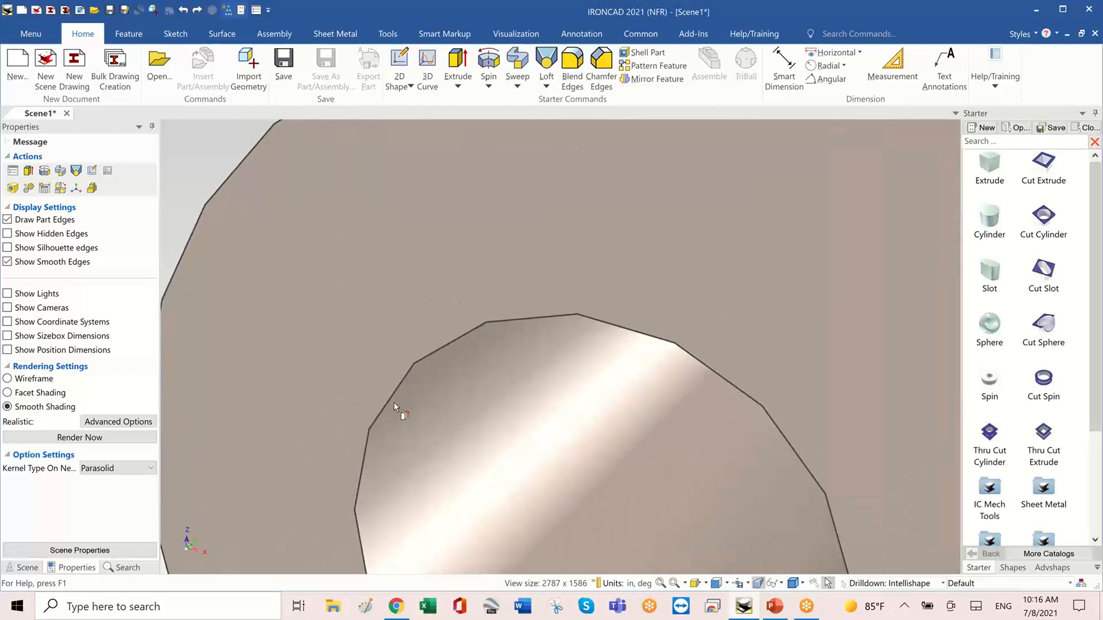
{"action": "scroll", "coordinate": [365, 451], "scroll_direction": "down", "scroll_amount": 1}
{"action": "scroll", "coordinate": [365, 451], "scroll_direction": "down", "scroll_amount": 1}
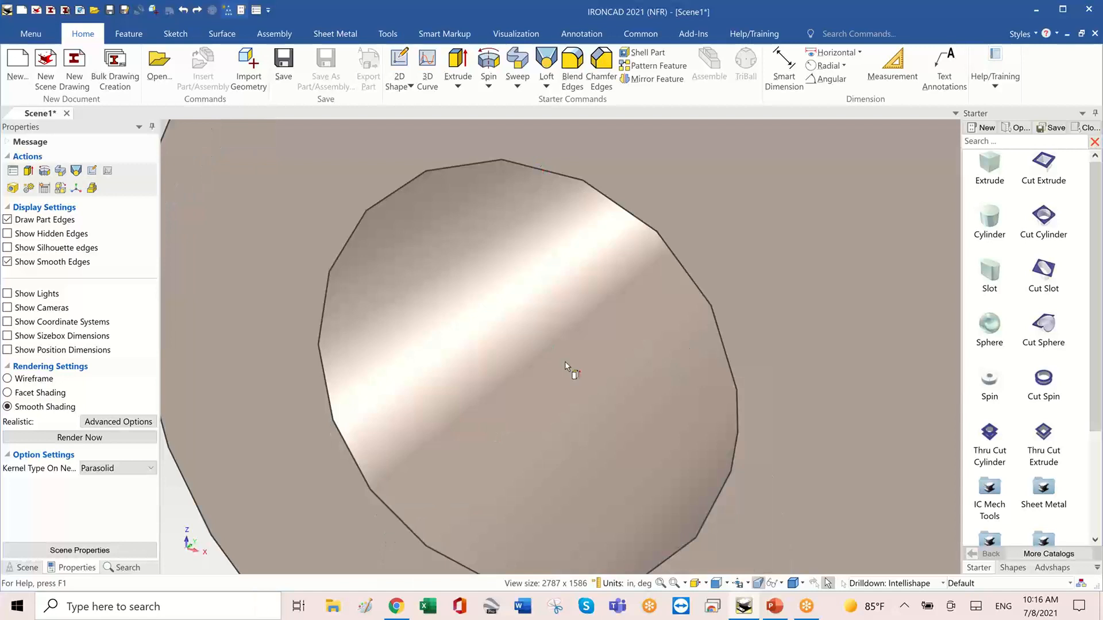
{"action": "scroll", "coordinate": [566, 366], "scroll_direction": "down", "scroll_amount": 3}
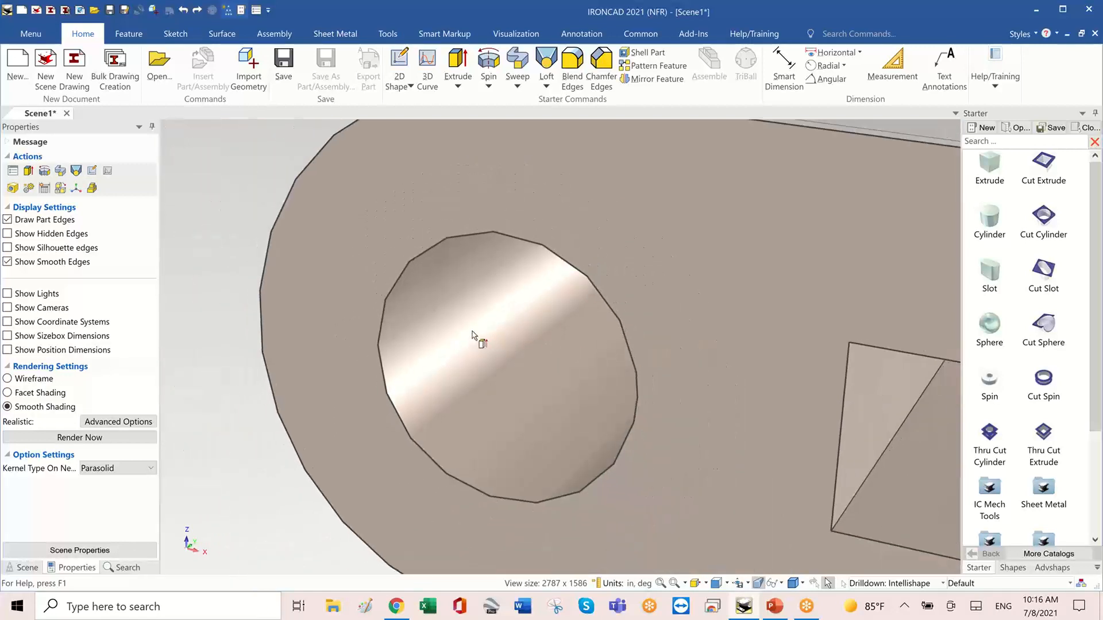
{"action": "left_click_drag", "start_coordinate": [472, 336], "coordinate": [492, 364]}
{"action": "left_click", "coordinate": [293, 317]}
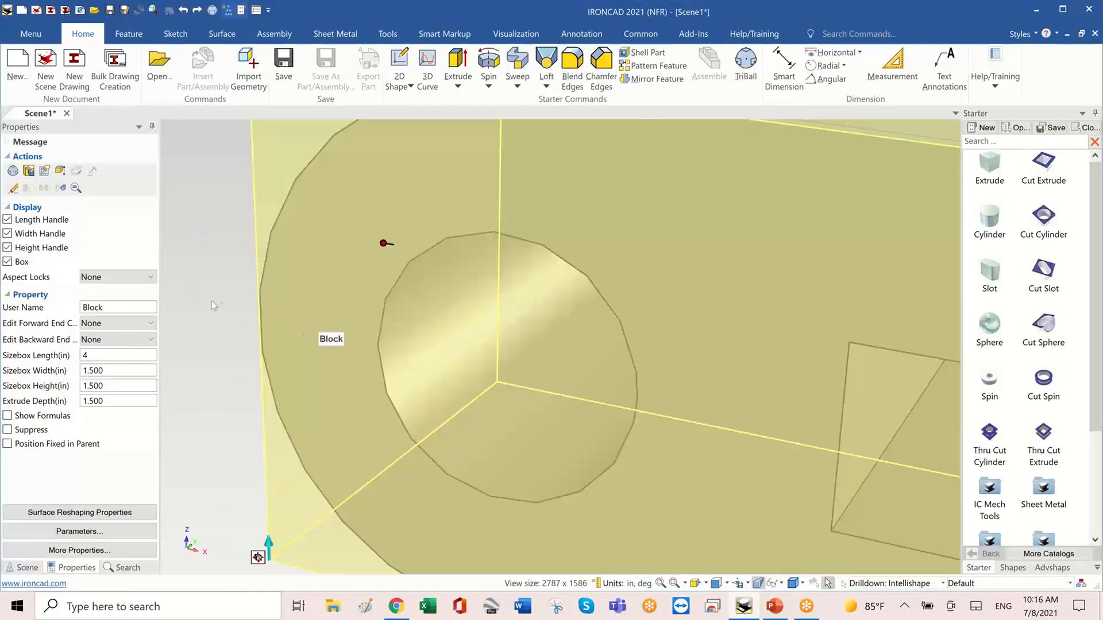
{"action": "left_click", "coordinate": [214, 300]}
{"action": "left_click", "coordinate": [356, 310]}
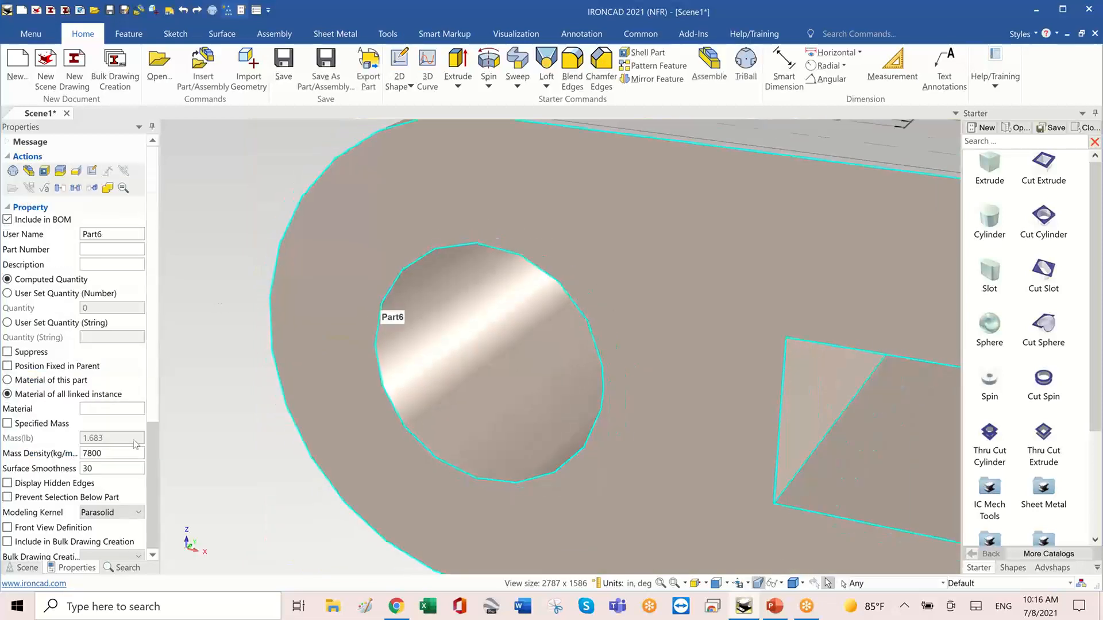
{"action": "scroll", "coordinate": [135, 445], "scroll_direction": "down", "scroll_amount": 2}
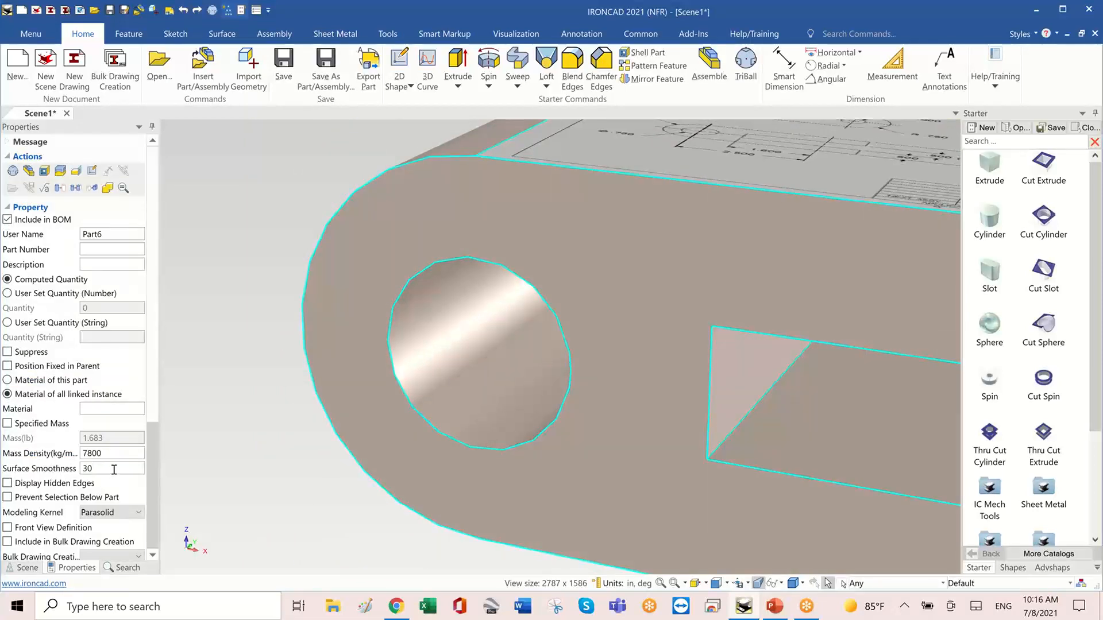
{"action": "left_click", "coordinate": [115, 469]}
{"action": "type", "text": "100"}
{"action": "key", "text": "Return"}
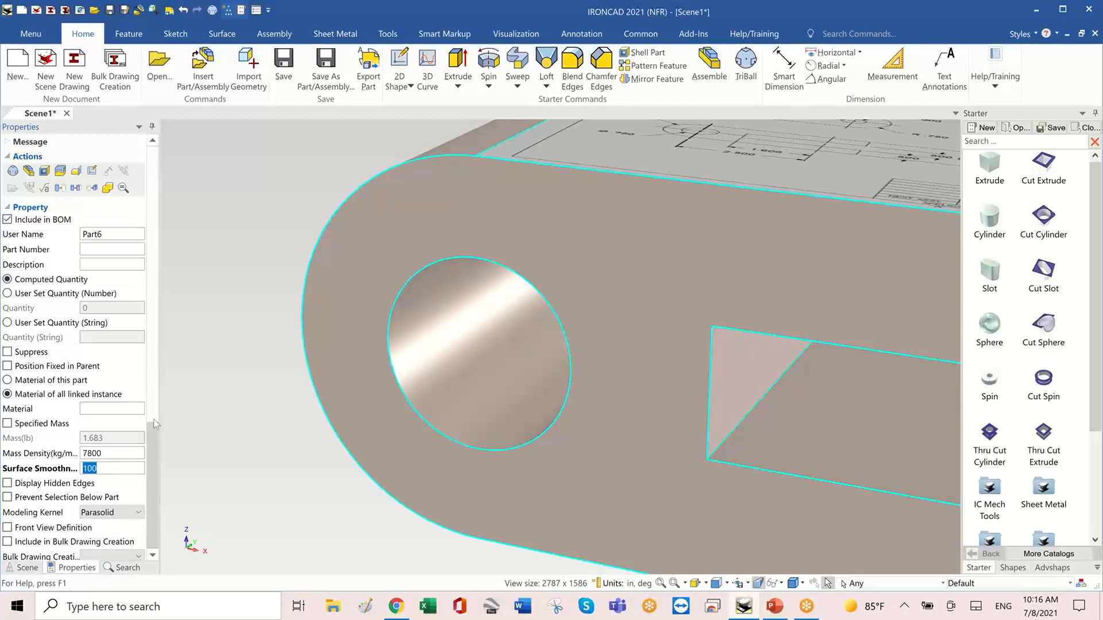
{"action": "left_click", "coordinate": [244, 215]}
Examine the smoothed edge of the large hole and the drawing's dimensions for the fork-end hole.
{"action": "scroll", "coordinate": [411, 250], "scroll_direction": "up", "scroll_amount": 5}
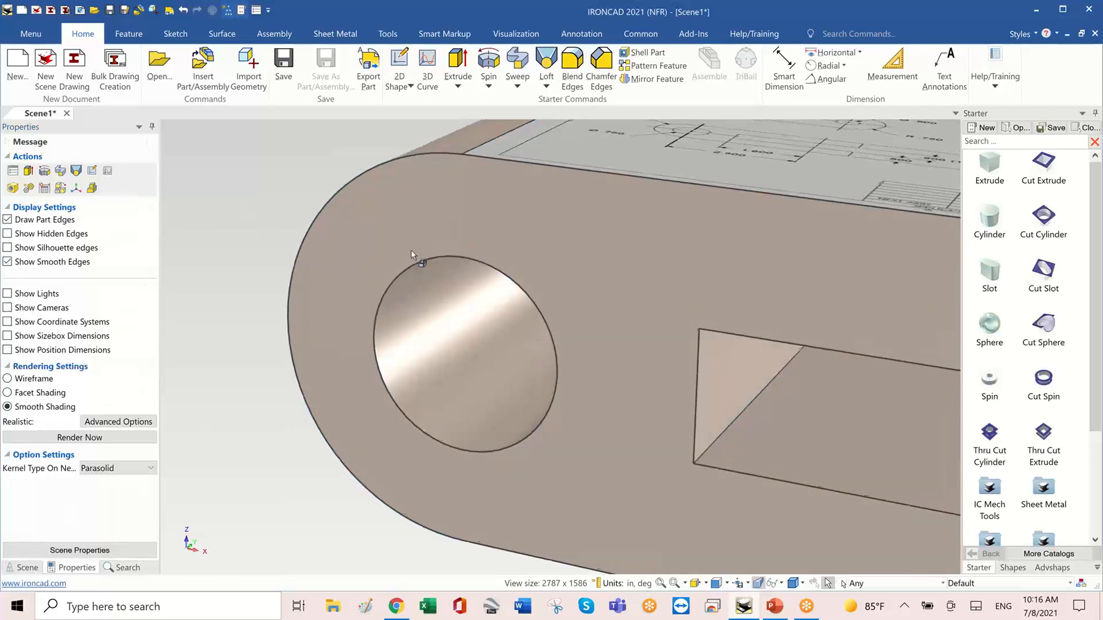
{"action": "scroll", "coordinate": [449, 368], "scroll_direction": "down", "scroll_amount": 5}
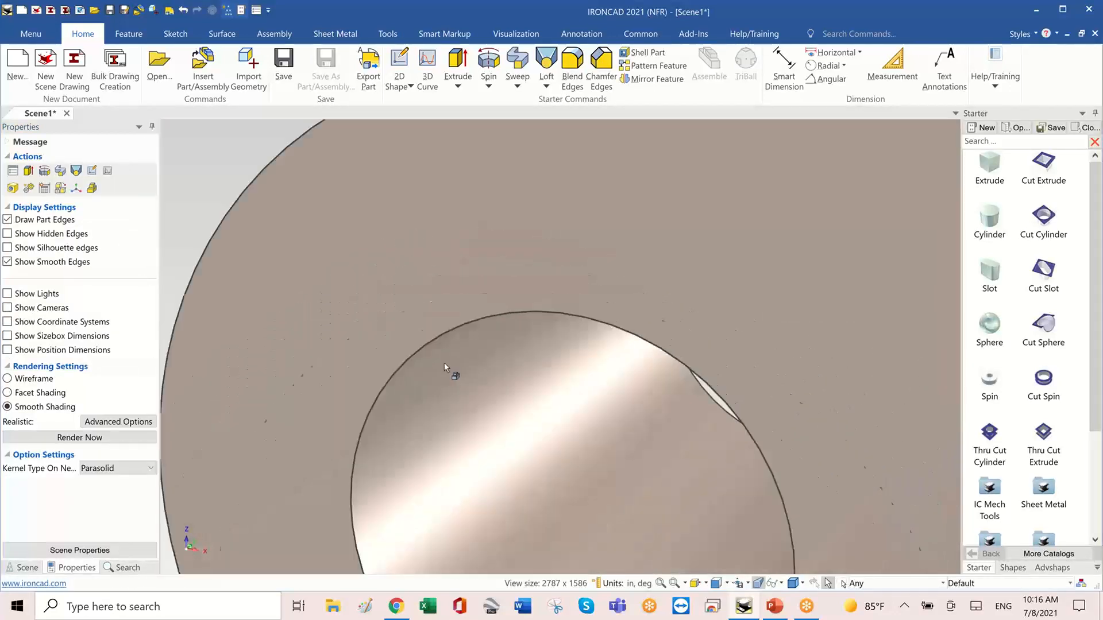
{"action": "scroll", "coordinate": [466, 368], "scroll_direction": "down", "scroll_amount": 2}
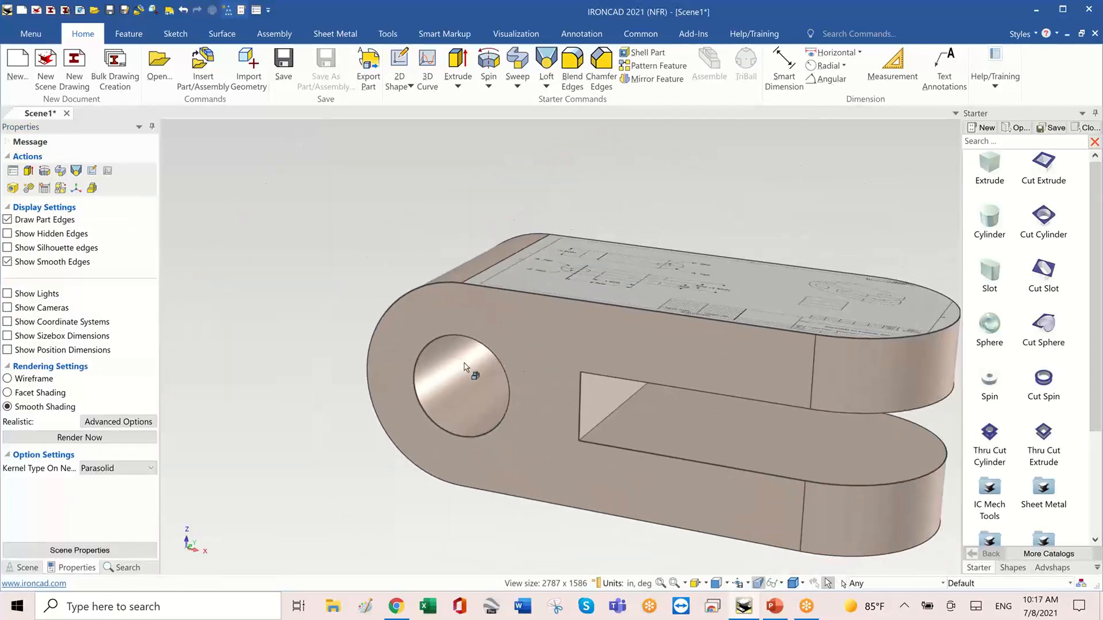
{"action": "middle_click_drag", "start_coordinate": [464, 363], "coordinate": [748, 377]}
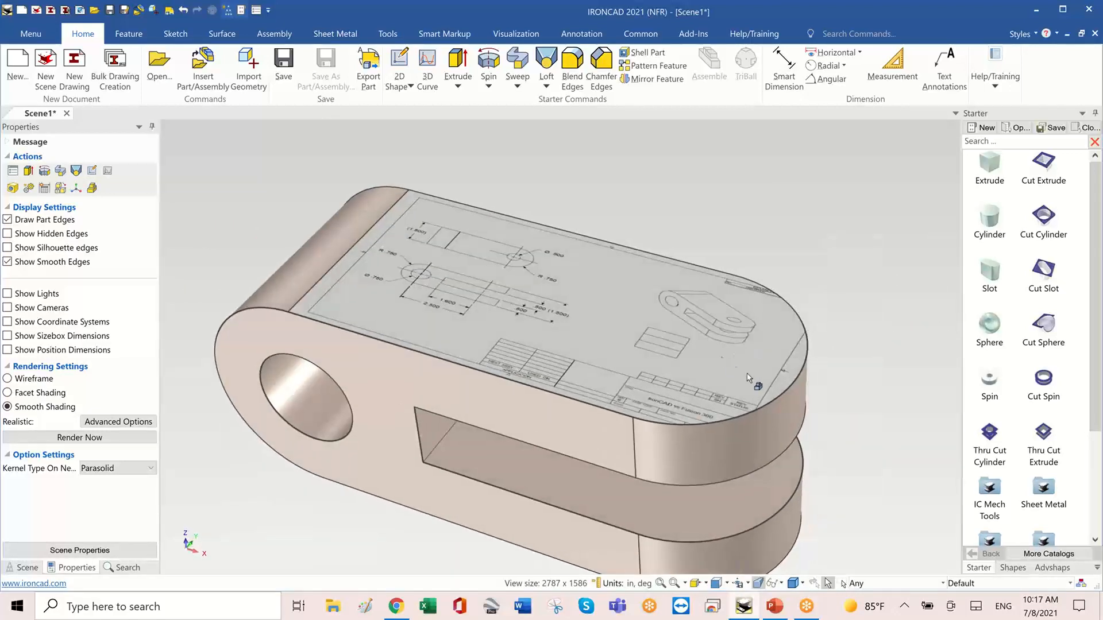
{"action": "scroll", "coordinate": [690, 438], "scroll_direction": "up", "scroll_amount": 5}
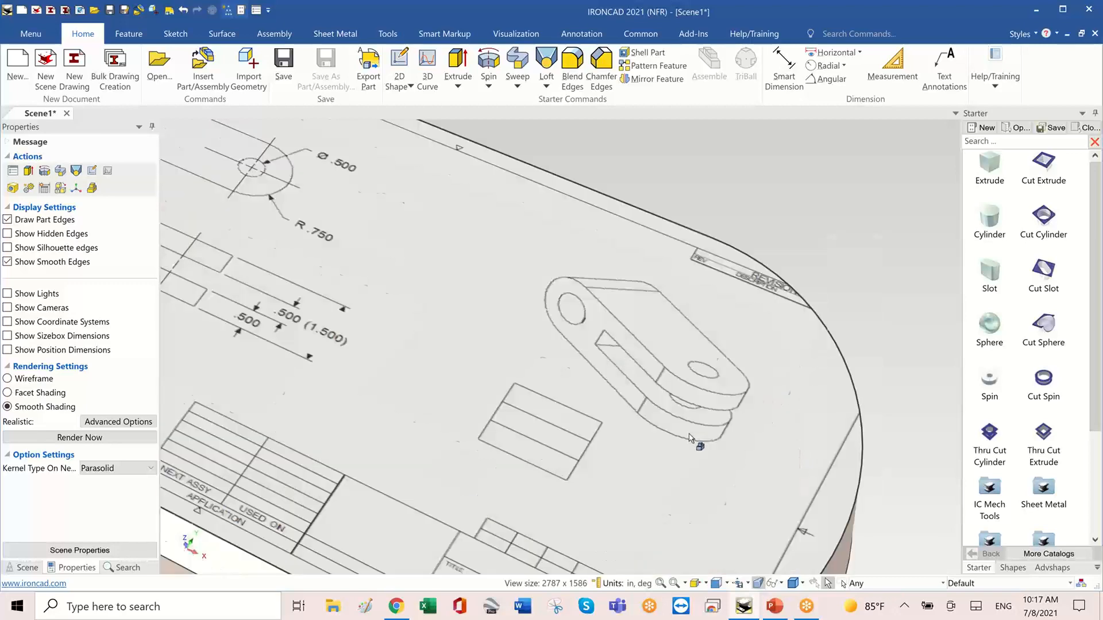
{"action": "scroll", "coordinate": [690, 438], "scroll_direction": "up", "scroll_amount": 3}
{"action": "scroll", "coordinate": [673, 418], "scroll_direction": "down", "scroll_amount": 1}
{"action": "middle_click_drag", "start_coordinate": [248, 220], "coordinate": [369, 239], "text": "shift"}
{"action": "middle_click_drag", "start_coordinate": [356, 190], "coordinate": [390, 197], "text": "shift"}
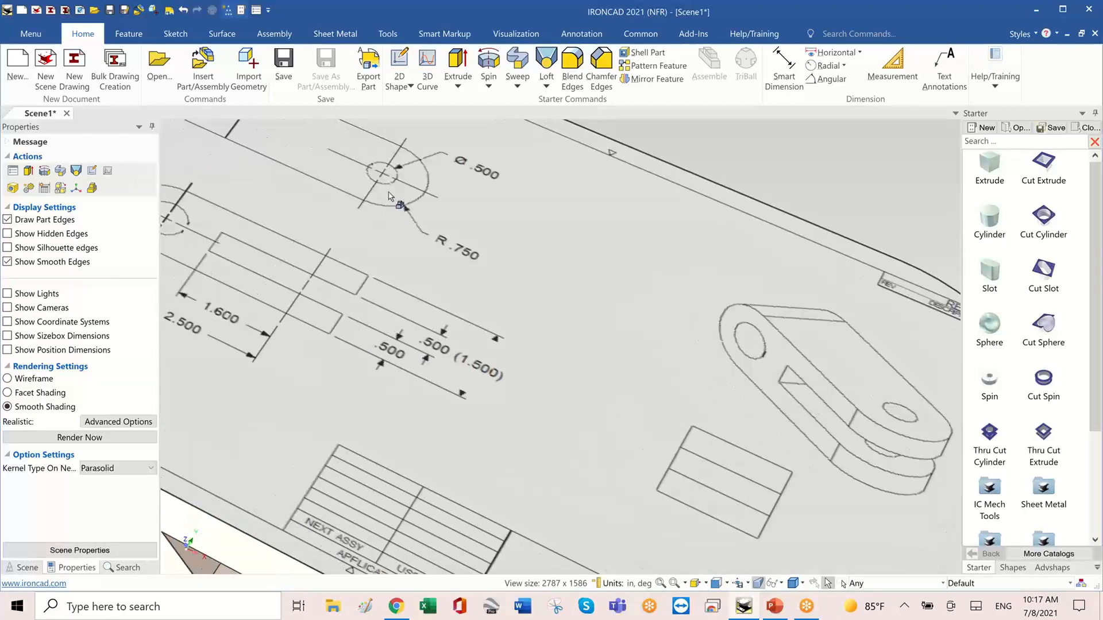
{"action": "scroll", "coordinate": [389, 197], "scroll_direction": "down", "scroll_amount": 5}
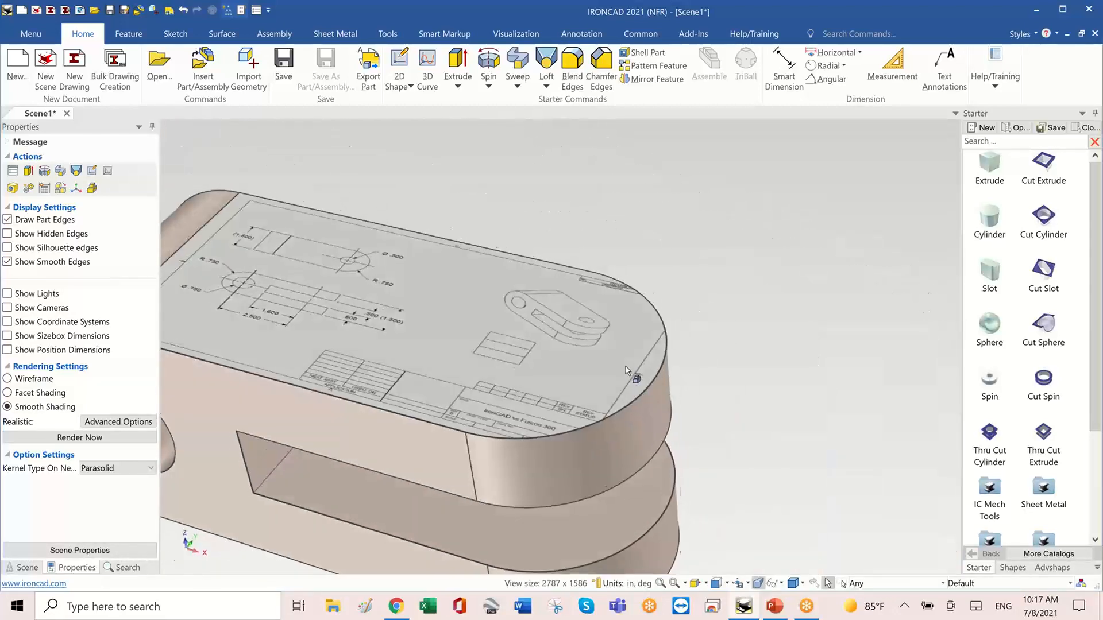
Place a Cut Cylinder at the arc centre of the fork's rounded end on the top face and set its diameter to 0.5 in.
{"action": "middle_click_drag", "start_coordinate": [626, 371], "coordinate": [1038, 218]}
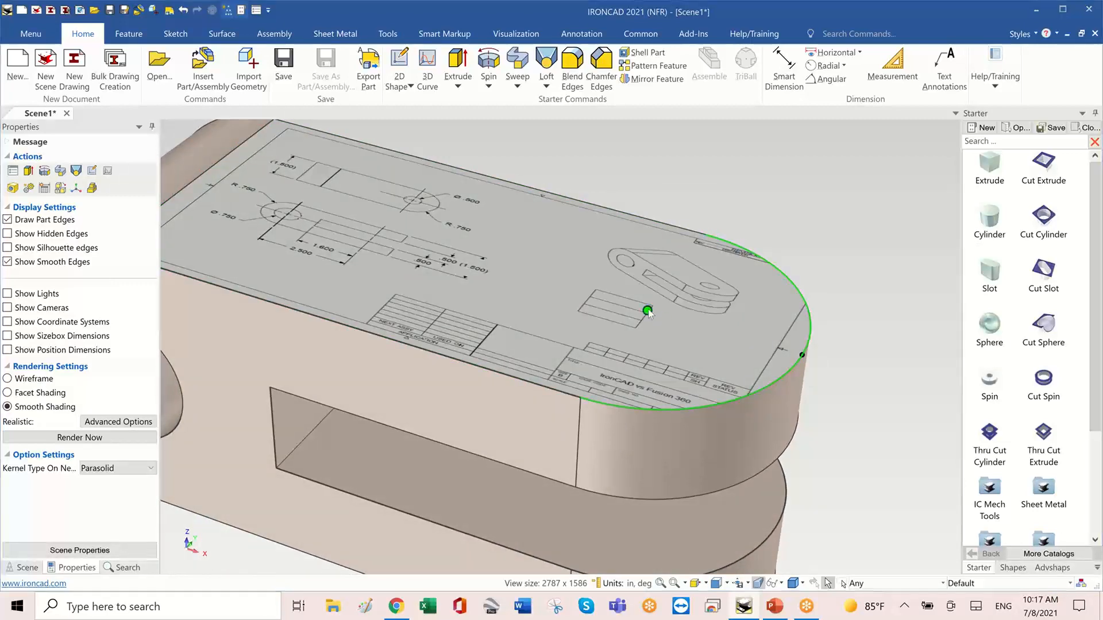
{"action": "left_click_drag", "start_coordinate": [648, 311], "coordinate": [648, 311]}
{"action": "left_click", "coordinate": [517, 368]}
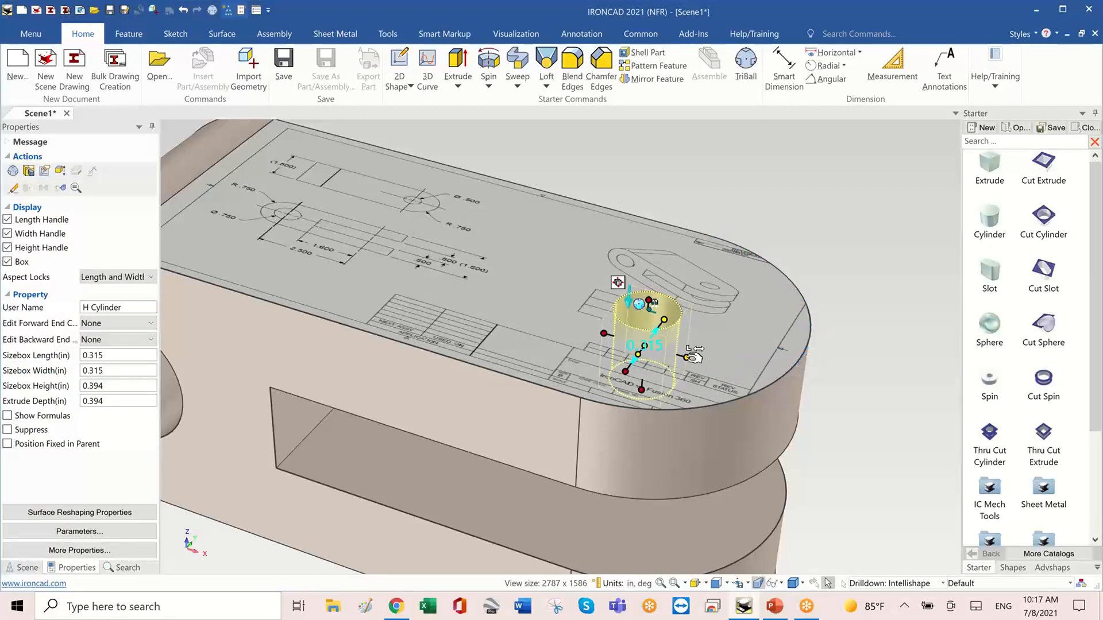
{"action": "left_click_drag", "start_coordinate": [688, 358], "coordinate": [712, 361]}
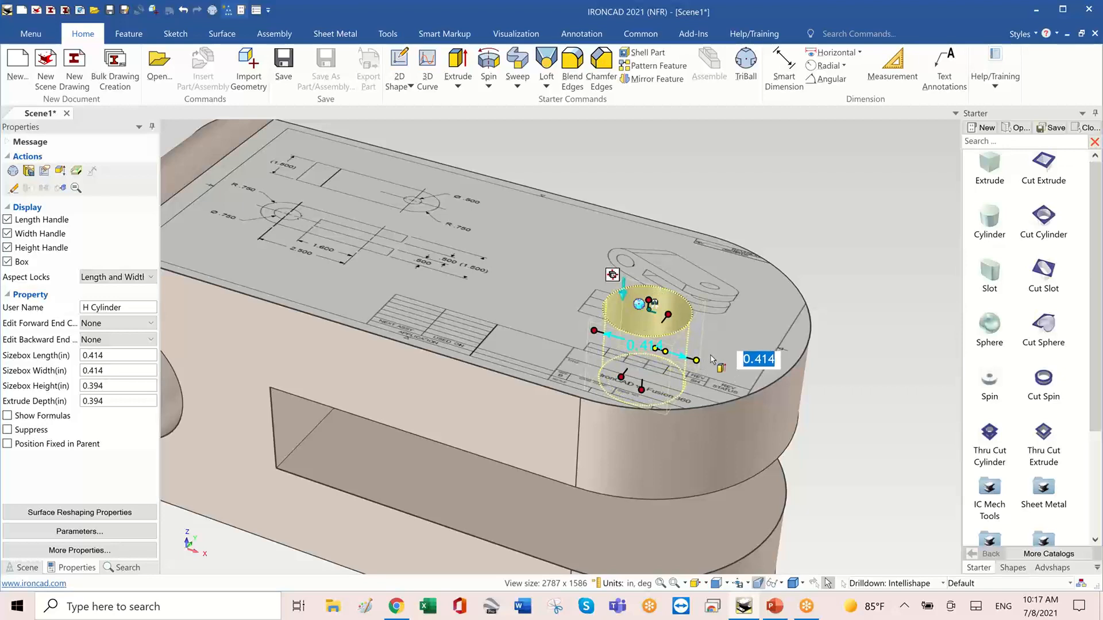
{"action": "type", "text": ".5"}
{"action": "key", "text": "Return"}
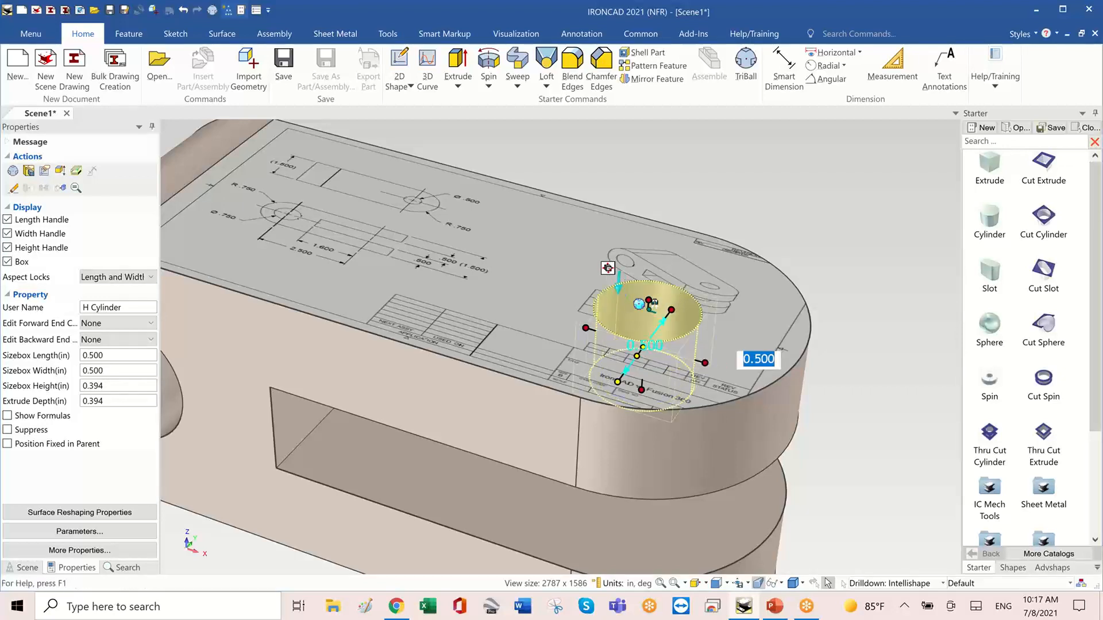
Set the forward end condition of the fork-end hole to Extrude thru Part.
{"action": "middle_click_drag", "start_coordinate": [787, 268], "coordinate": [754, 363]}
{"action": "scroll", "coordinate": [755, 366], "scroll_direction": "up", "scroll_amount": 2}
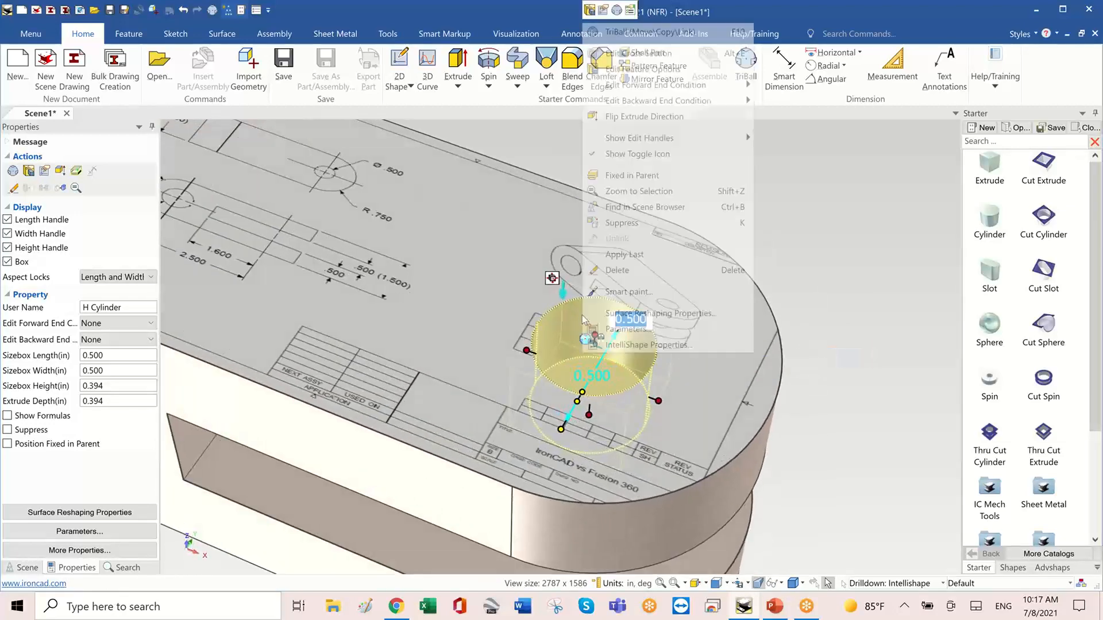
{"action": "right_click", "coordinate": [584, 319]}
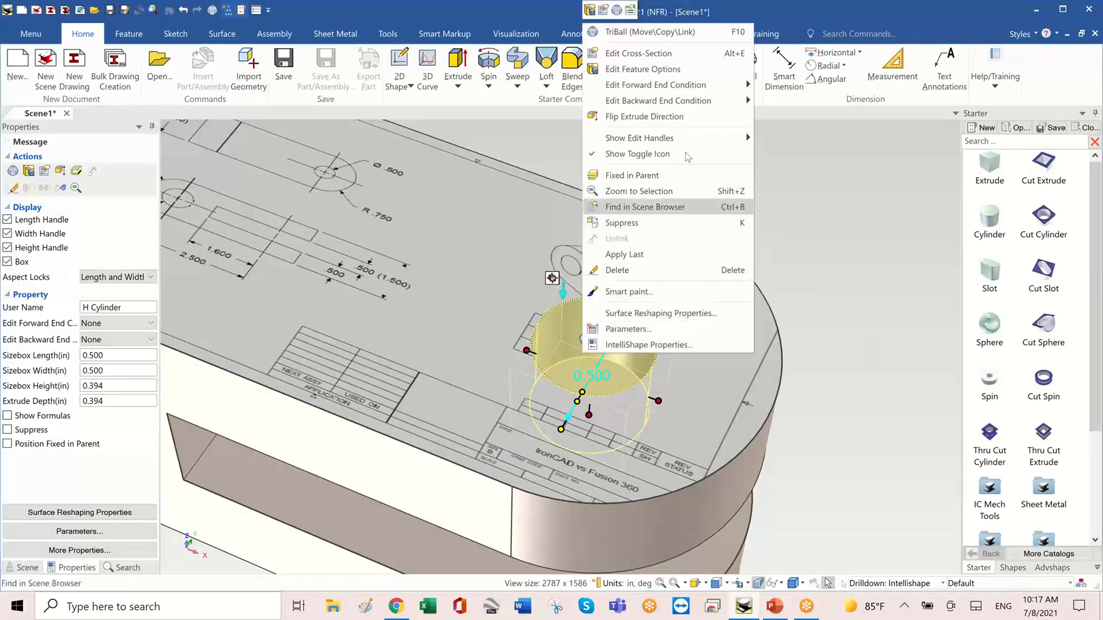
{"action": "mouse_move", "coordinate": [703, 92]}
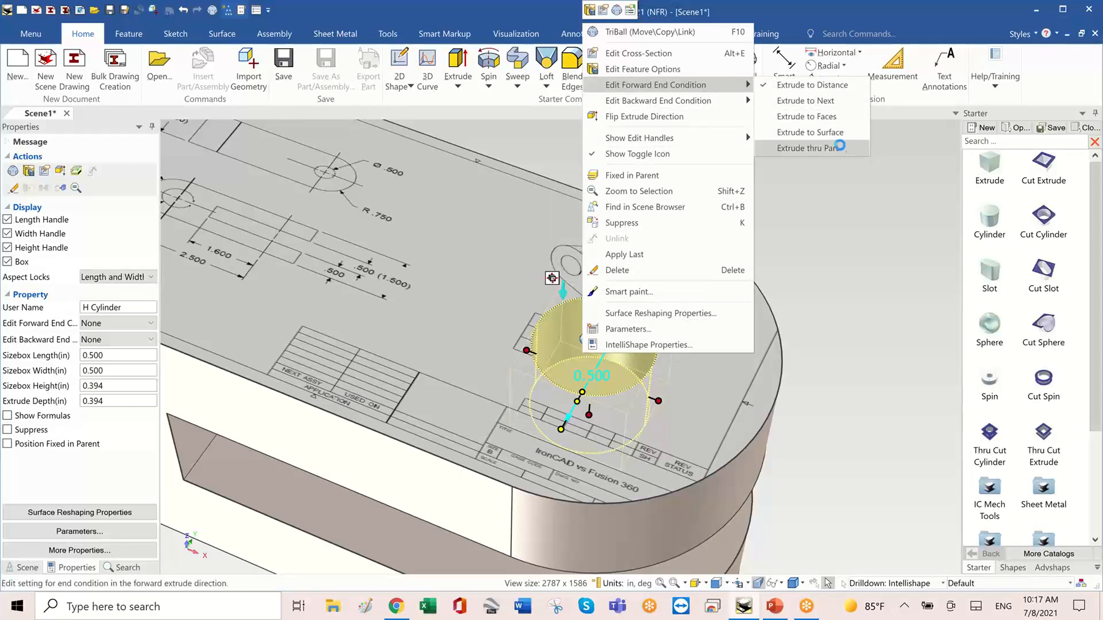
{"action": "left_click", "coordinate": [839, 148]}
{"action": "mouse_move", "coordinate": [840, 146]}
{"action": "middle_mouse_down"}
{"action": "mouse_move", "coordinate": [874, 370]}
{"action": "mouse_move", "coordinate": [741, 418]}
{"action": "mouse_move", "coordinate": [599, 431]}
{"action": "mouse_move", "coordinate": [666, 432]}
{"action": "mouse_move", "coordinate": [661, 425]}
{"action": "middle_mouse_up"}
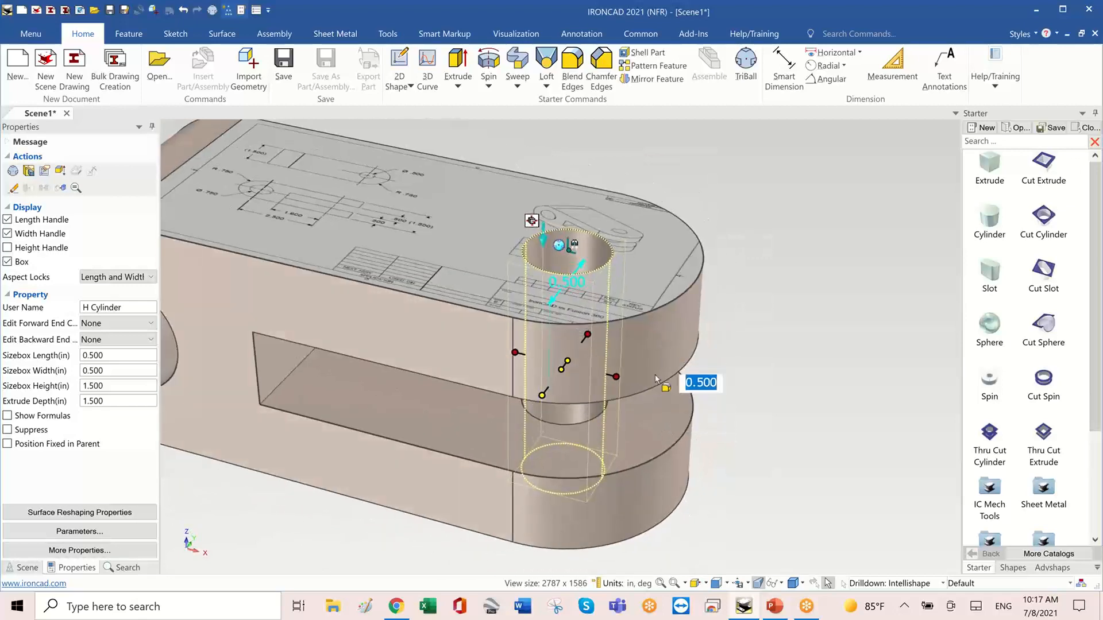
Change the fork-end hole's forward end condition to Extrude to Next, intersecting 1 face.
{"action": "right_click", "coordinate": [592, 251]}
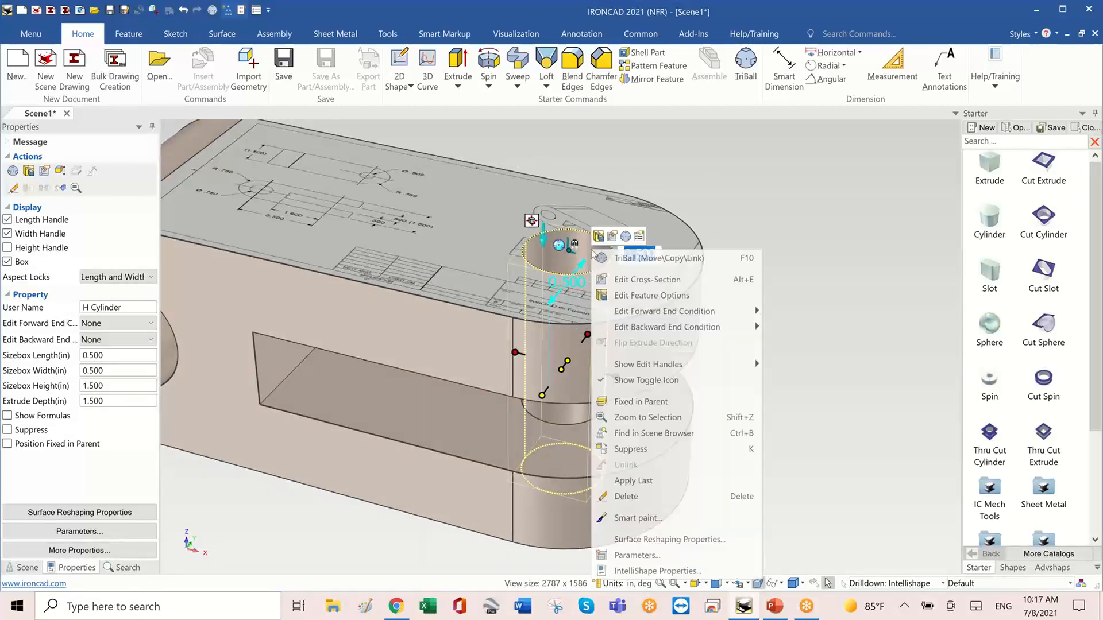
{"action": "mouse_move", "coordinate": [713, 316]}
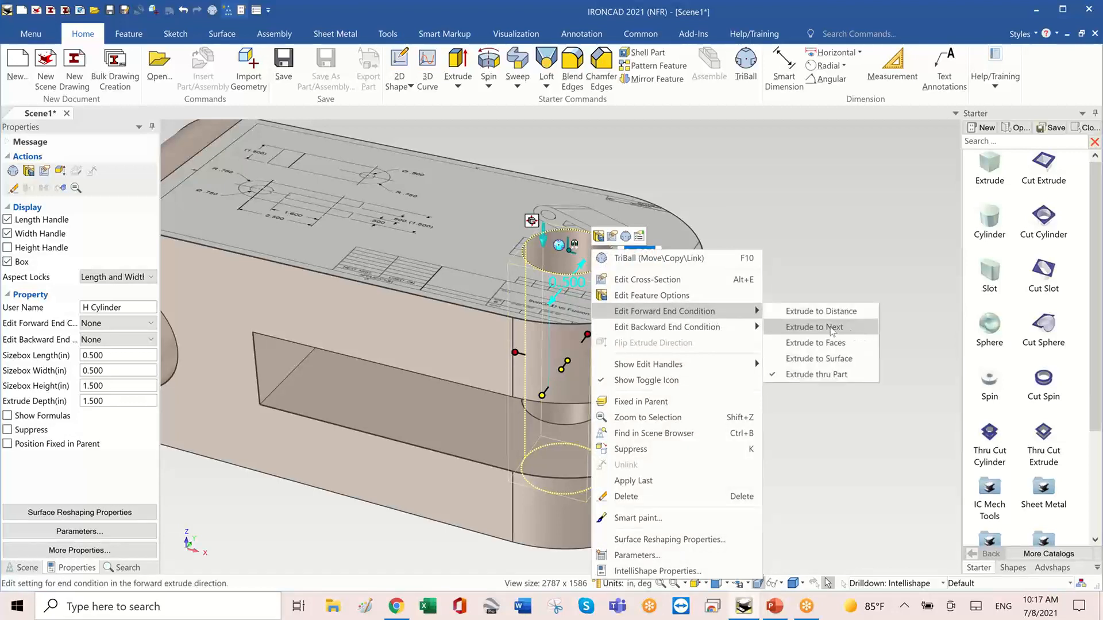
{"action": "left_click", "coordinate": [814, 327]}
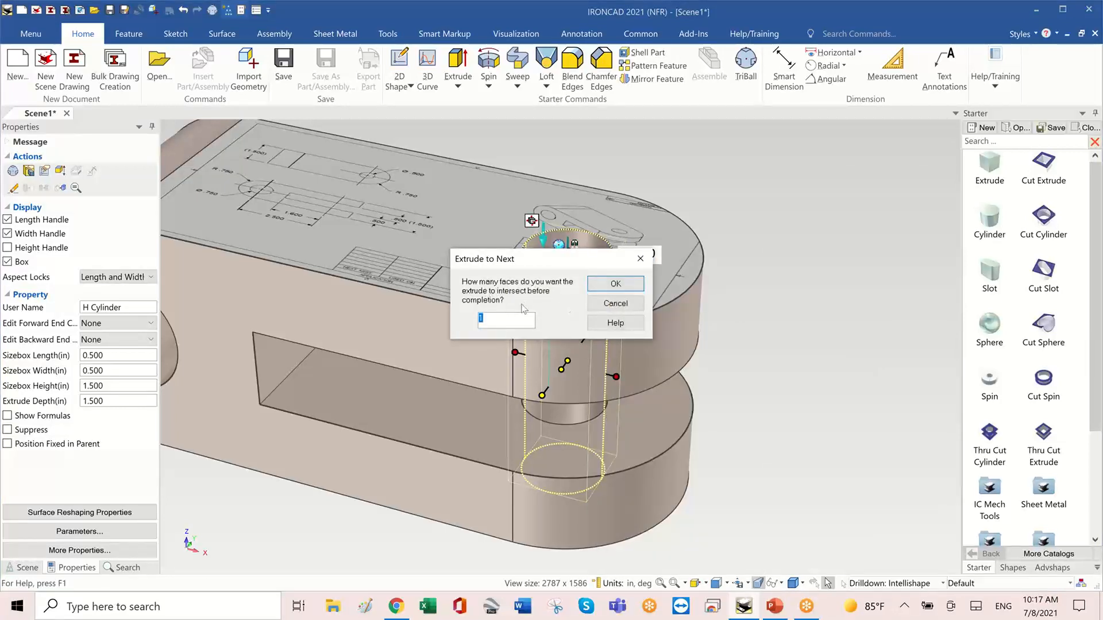
{"action": "left_click", "coordinate": [616, 284]}
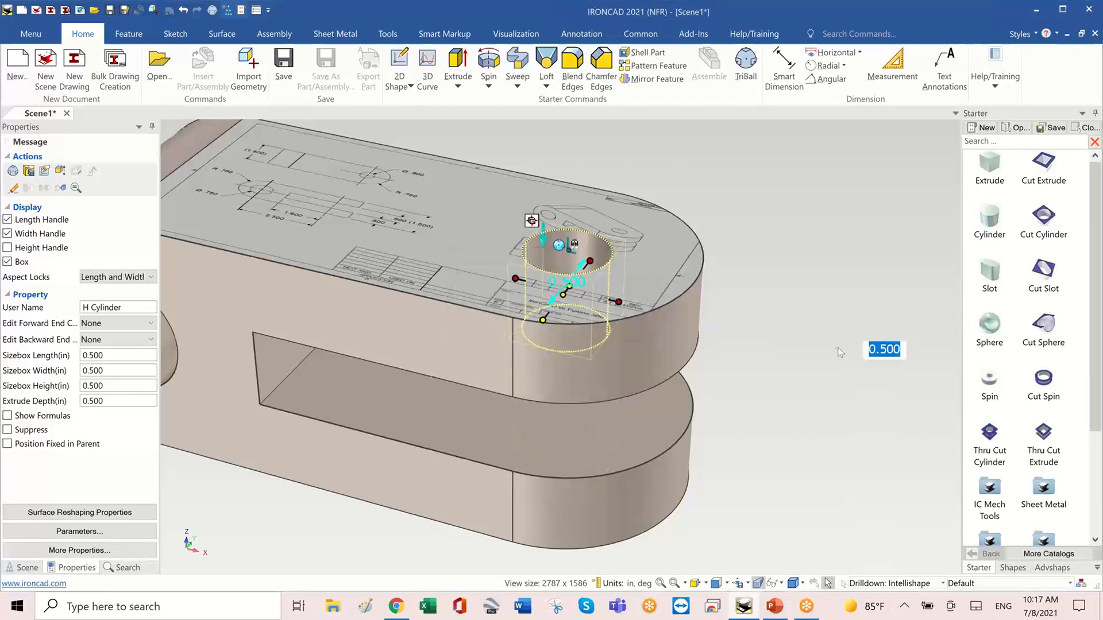
Switch the fork-end hole from Extrude to Next back to Extrude thru Part and clear the selection.
{"action": "middle_click_drag", "start_coordinate": [838, 348], "coordinate": [681, 302]}
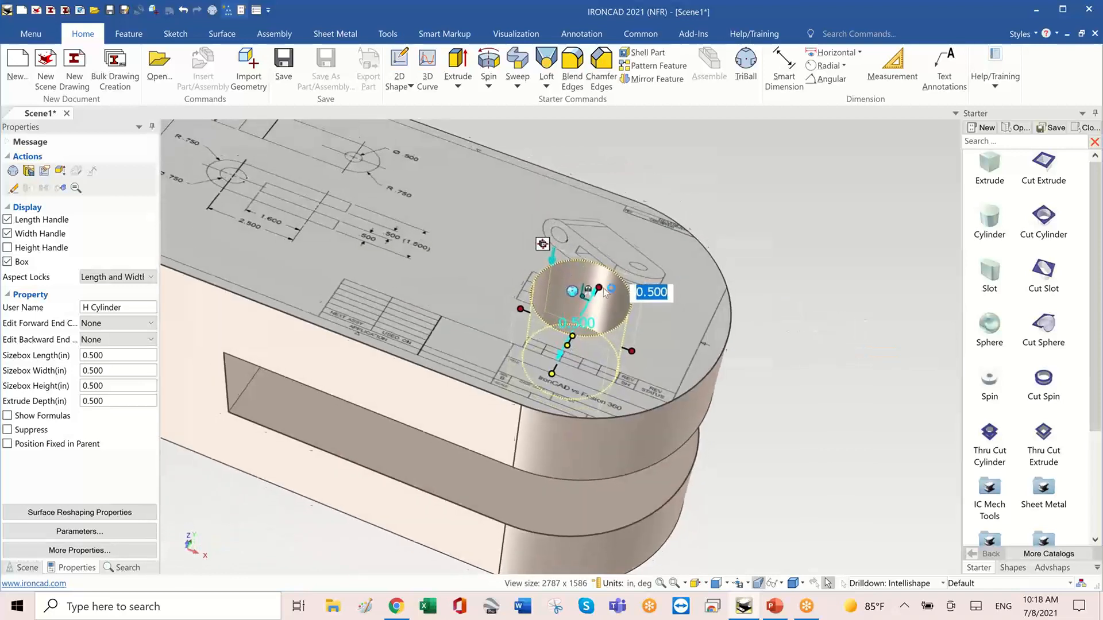
{"action": "right_click", "coordinate": [616, 287]}
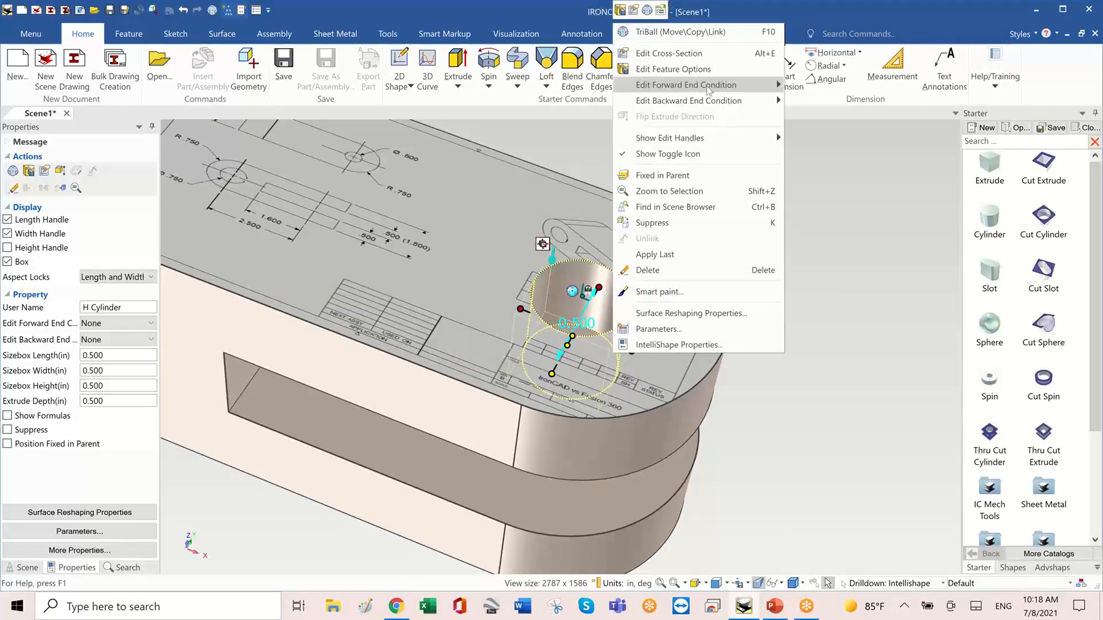
{"action": "mouse_move", "coordinate": [708, 90]}
{"action": "left_click", "coordinate": [862, 148]}
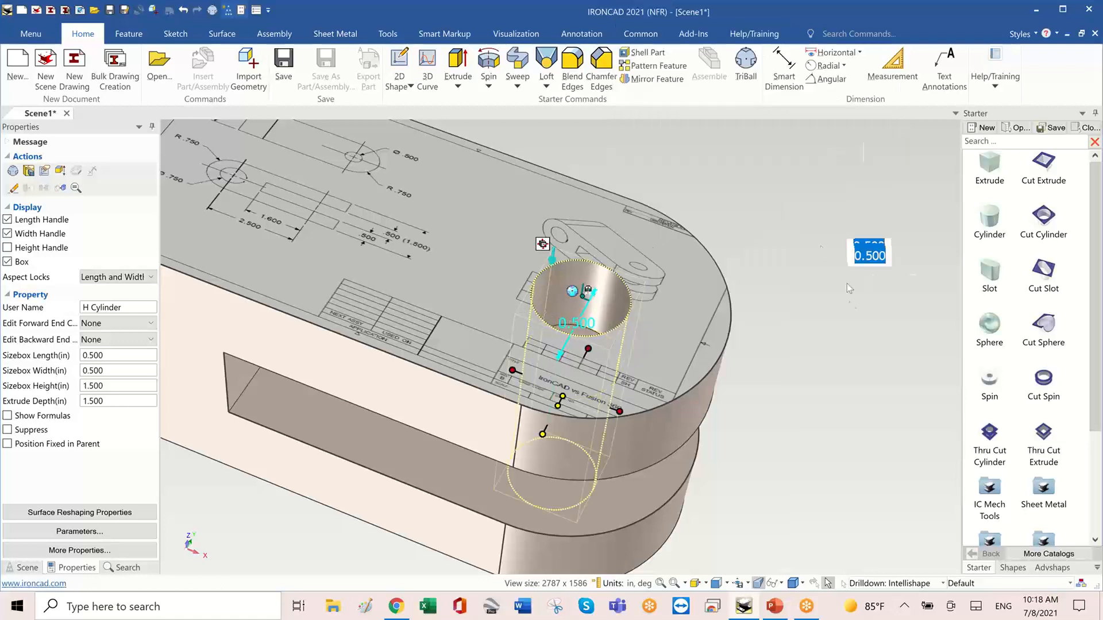
{"action": "left_click", "coordinate": [850, 299]}
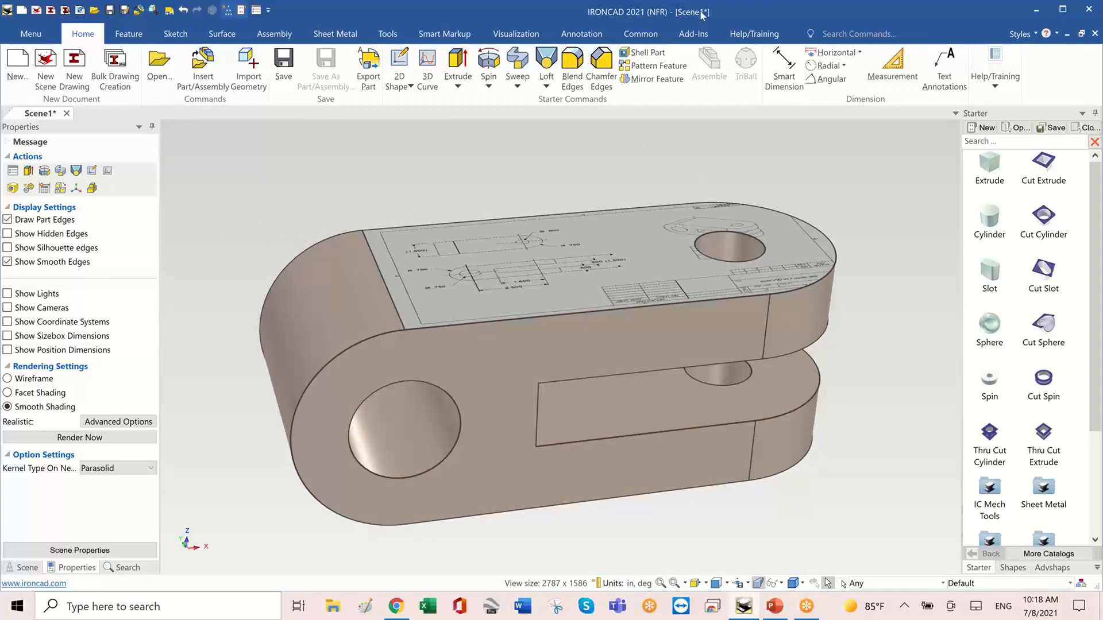
Bring the browser window with the lesson drawing over the model, compare it with the part, and move the window away again.
{"action": "mouse_move", "coordinate": [690, 1]}
{"action": "left_mouse_down"}
{"action": "mouse_move", "coordinate": [692, 139]}
{"action": "mouse_move", "coordinate": [546, 99]}
{"action": "mouse_move", "coordinate": [531, 117]}
{"action": "left_mouse_up"}
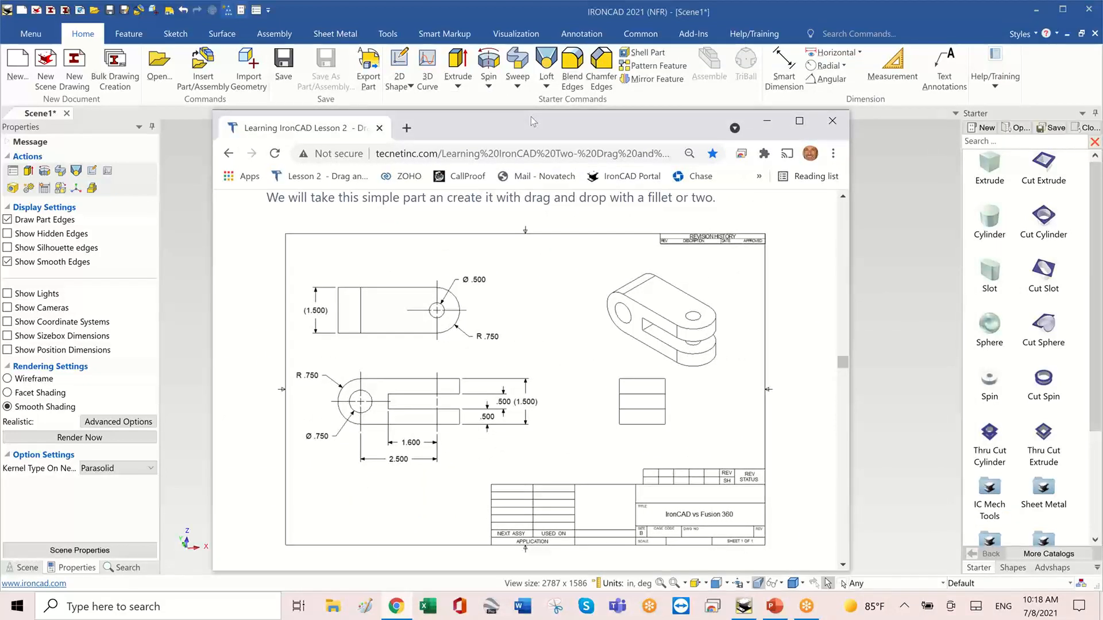
{"action": "left_click_drag", "start_coordinate": [533, 121], "coordinate": [536, 119]}
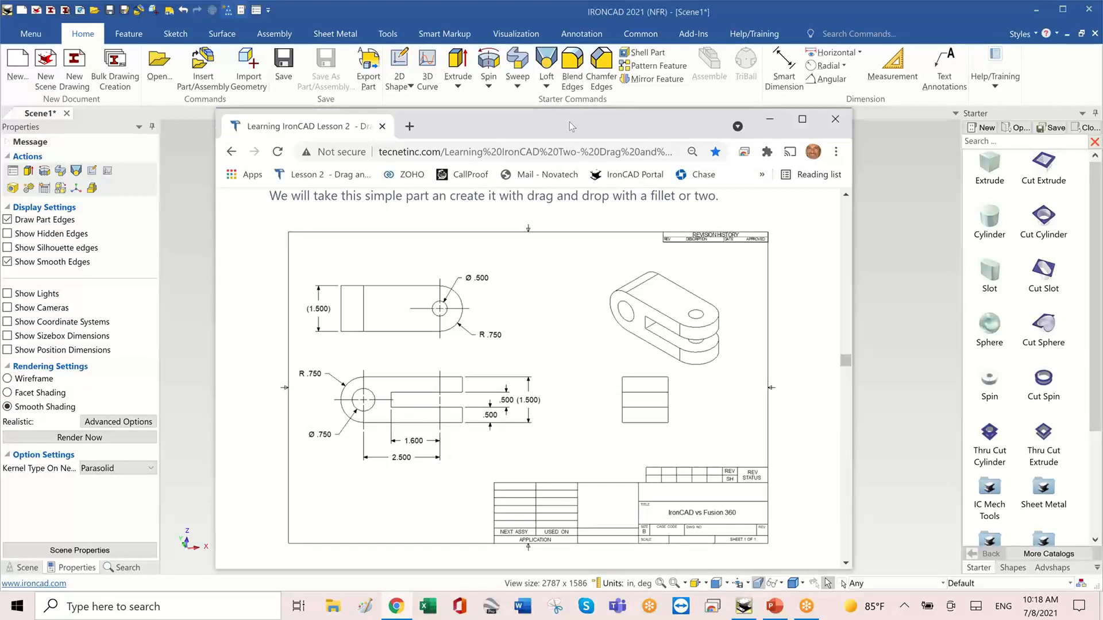
{"action": "left_click_drag", "start_coordinate": [570, 122], "coordinate": [459, 0]}
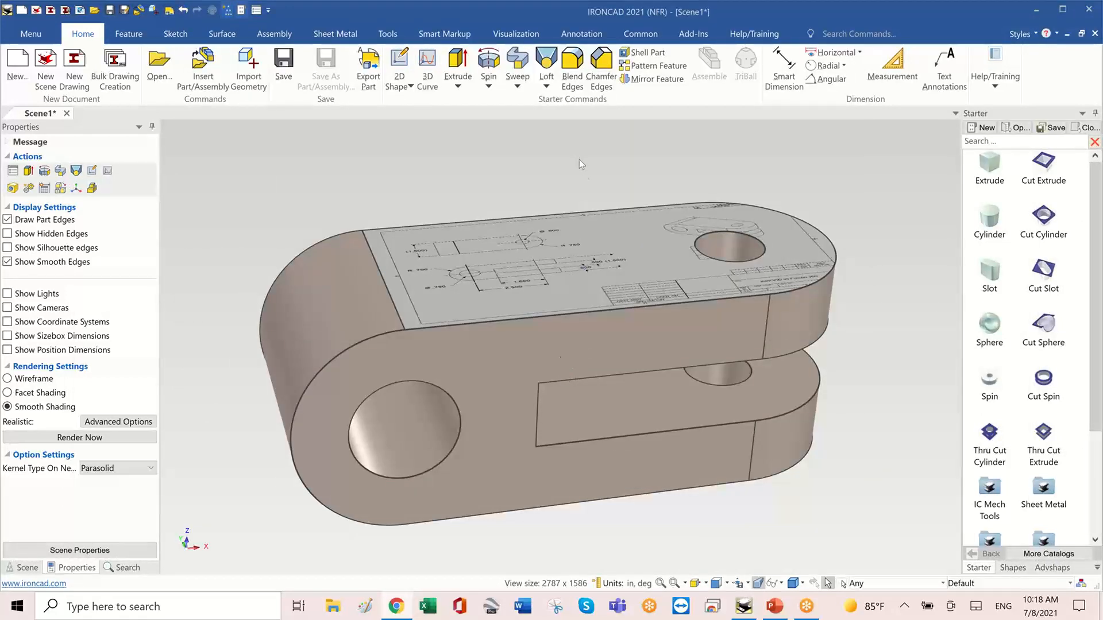
{"action": "left_click", "coordinate": [892, 214]}
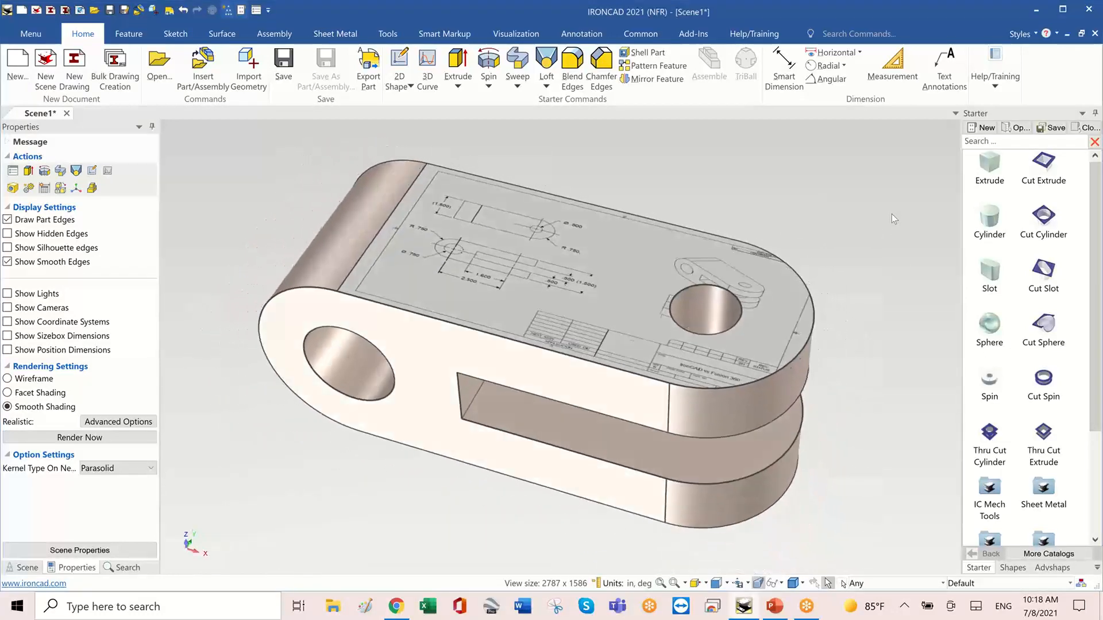
Apply AISI Carbon Steel 1020 Cold drawn from the Materials catalog to the part, replacing its individual surface styles.
{"action": "left_click", "coordinate": [1066, 553]}
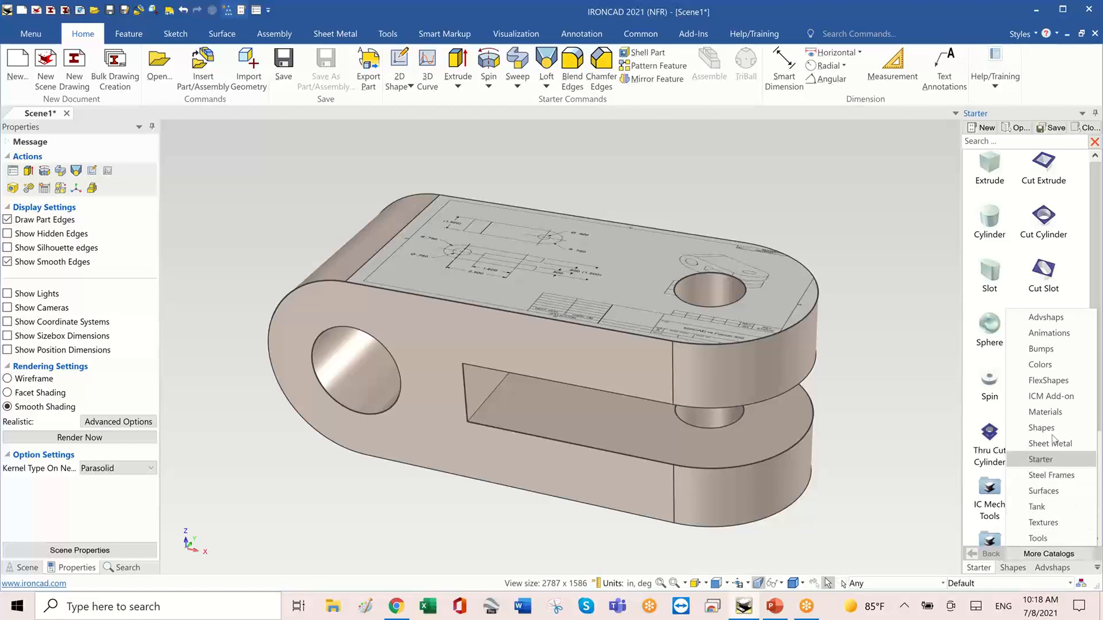
{"action": "left_click", "coordinate": [1045, 413]}
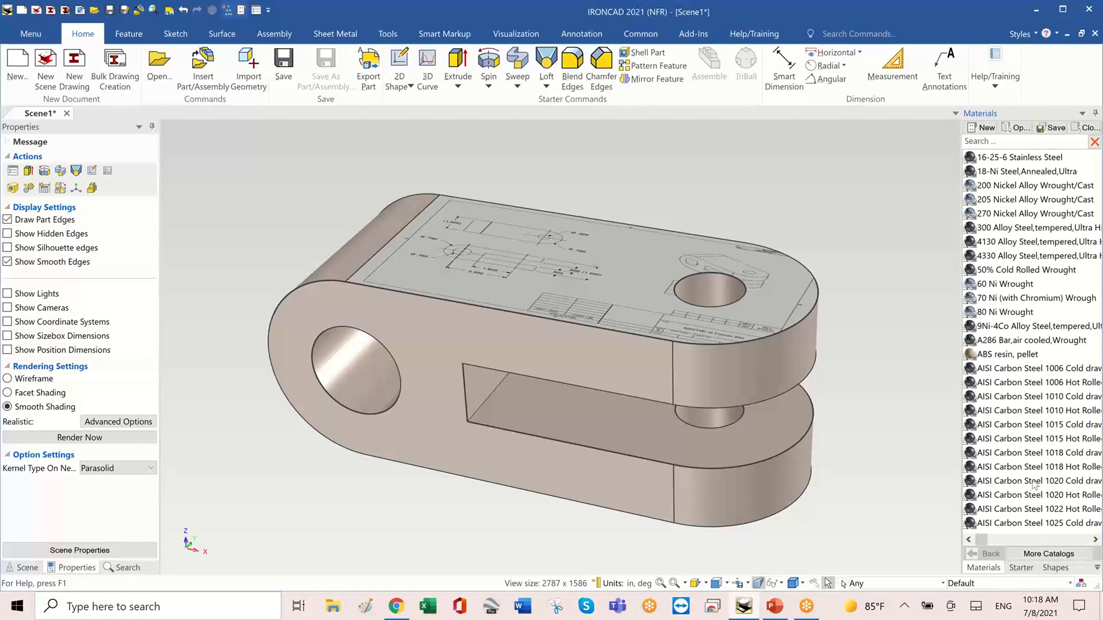
{"action": "left_click_drag", "start_coordinate": [1034, 483], "coordinate": [756, 362]}
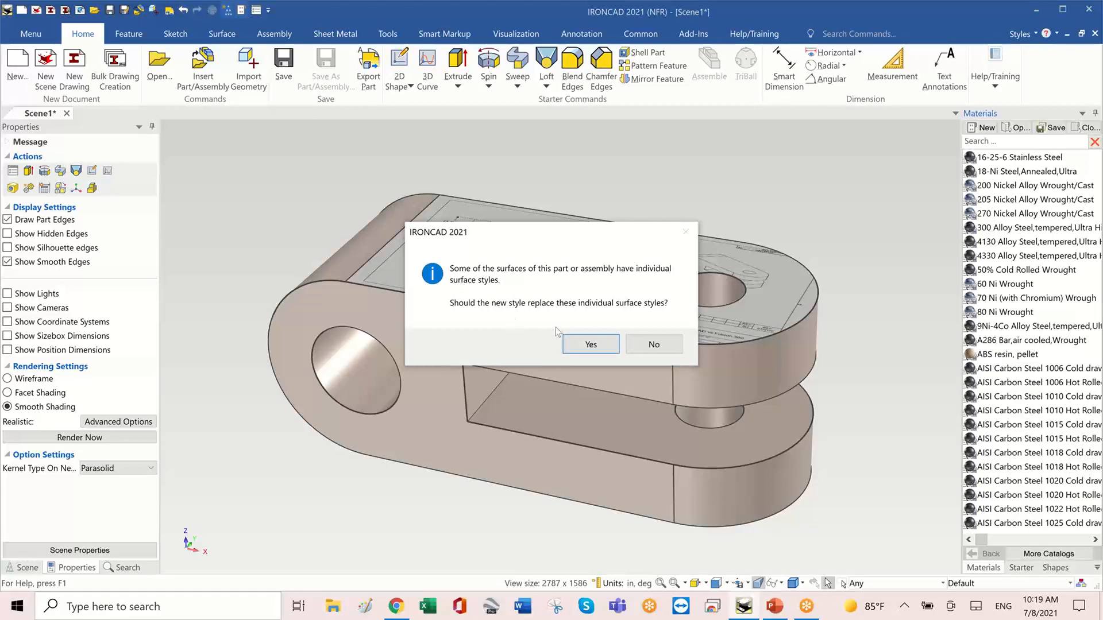
{"action": "left_click", "coordinate": [585, 347]}
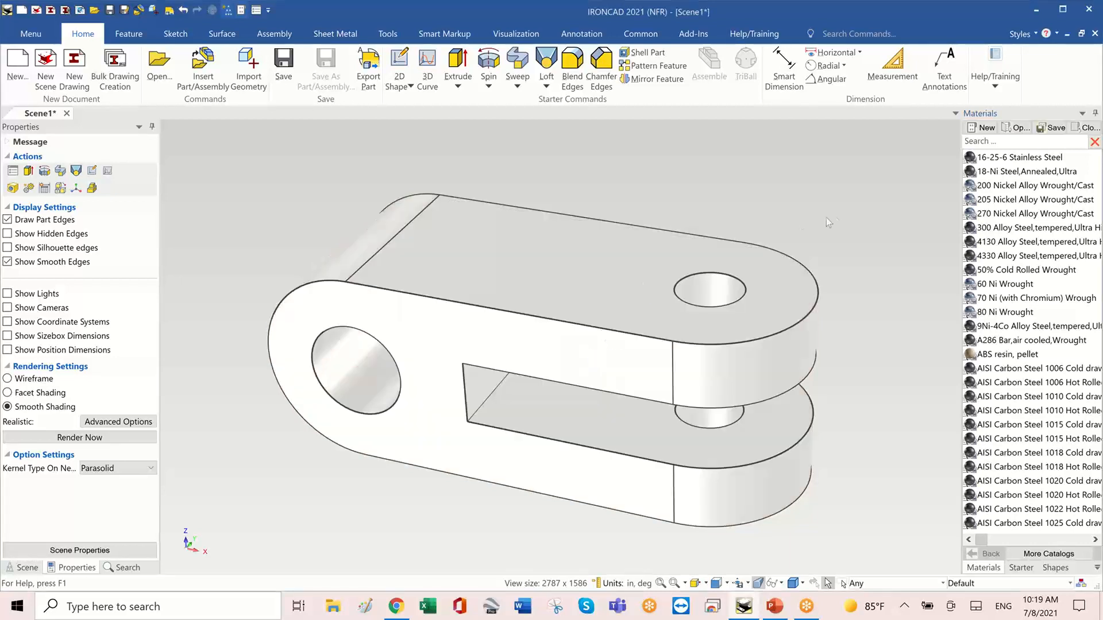
{"action": "middle_click_drag", "start_coordinate": [834, 216], "coordinate": [885, 221]}
Rename the part Drag and Drop 1 in its part properties and check its assigned material.
{"action": "left_click", "coordinate": [26, 567]}
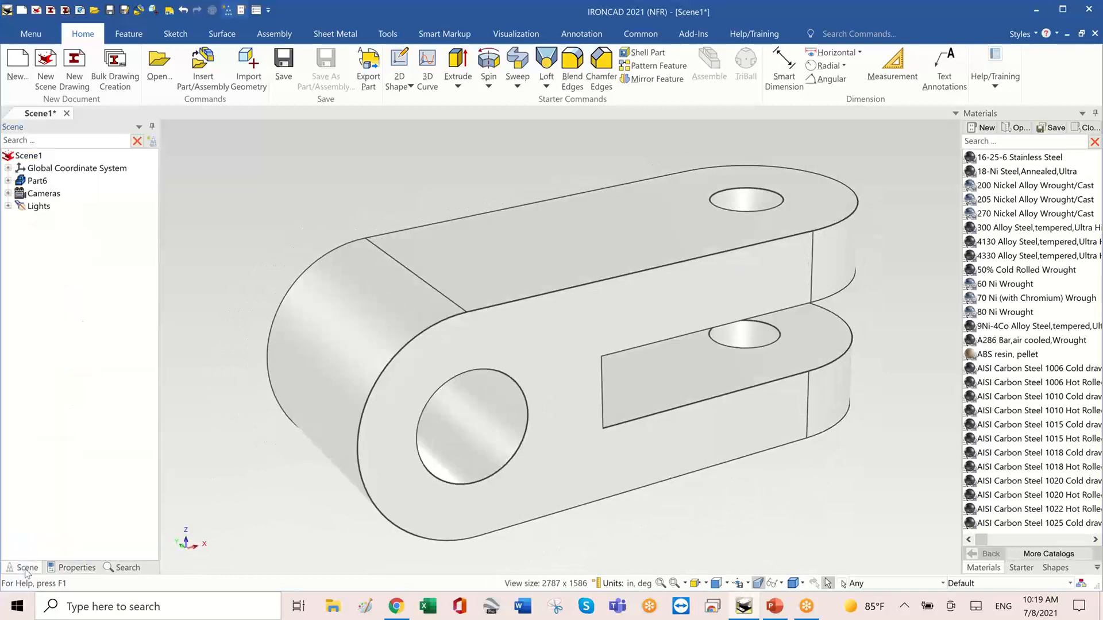
{"action": "middle_click_drag", "start_coordinate": [165, 426], "coordinate": [463, 301]}
{"action": "left_click", "coordinate": [462, 301]}
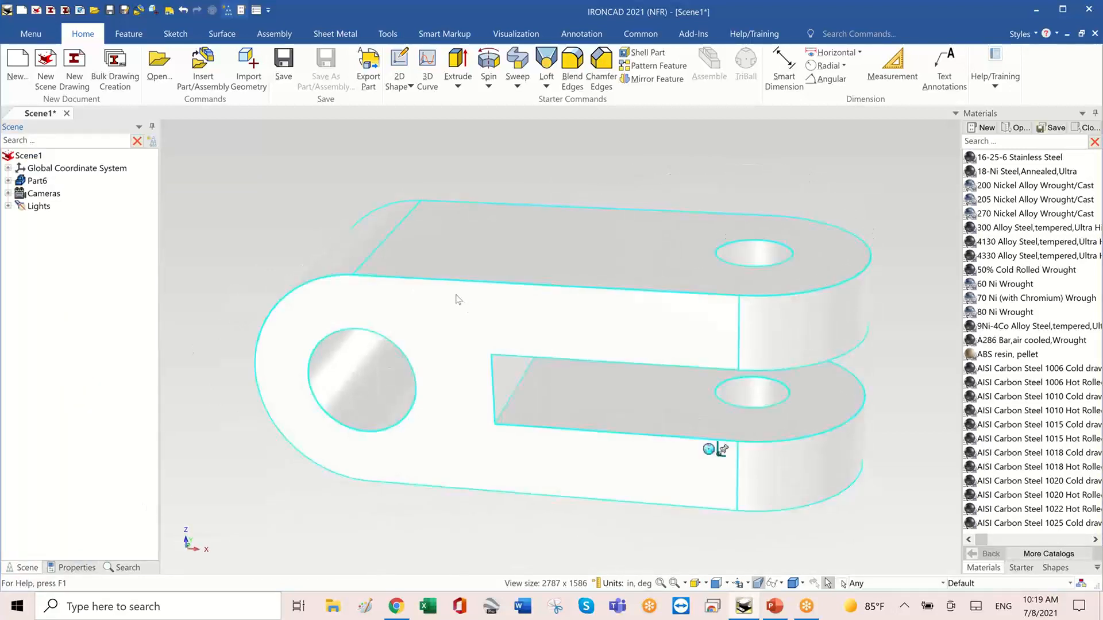
{"action": "right_click", "coordinate": [459, 302]}
{"action": "left_click", "coordinate": [512, 547]}
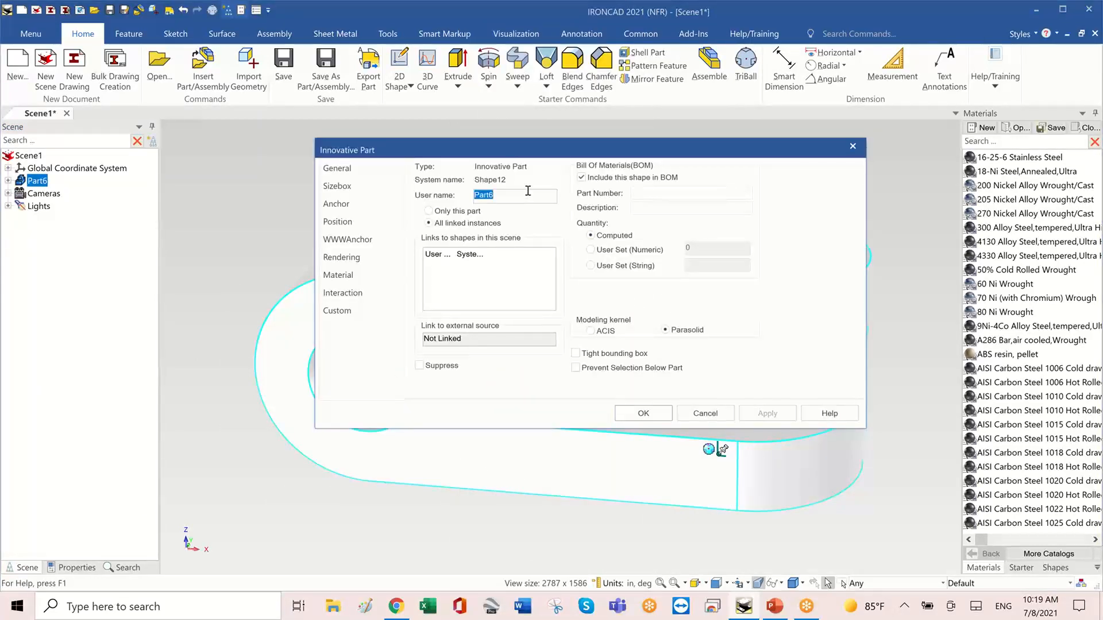
{"action": "type", "text": "Drag and Drop 1"}
{"action": "left_click", "coordinate": [374, 280]}
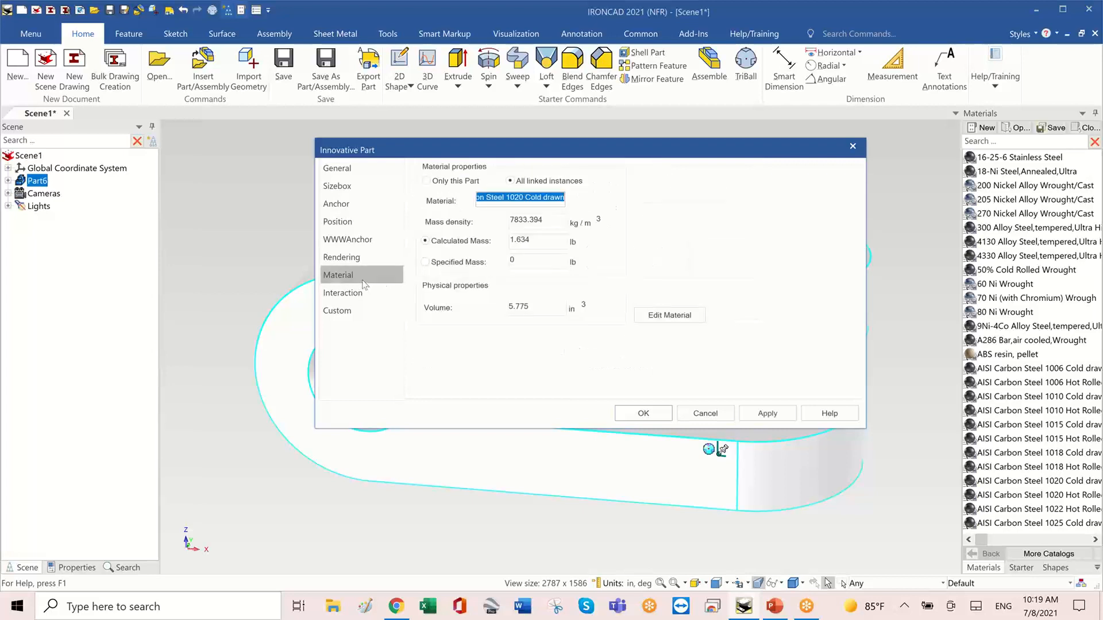
{"action": "left_click_drag", "start_coordinate": [485, 199], "coordinate": [456, 201]}
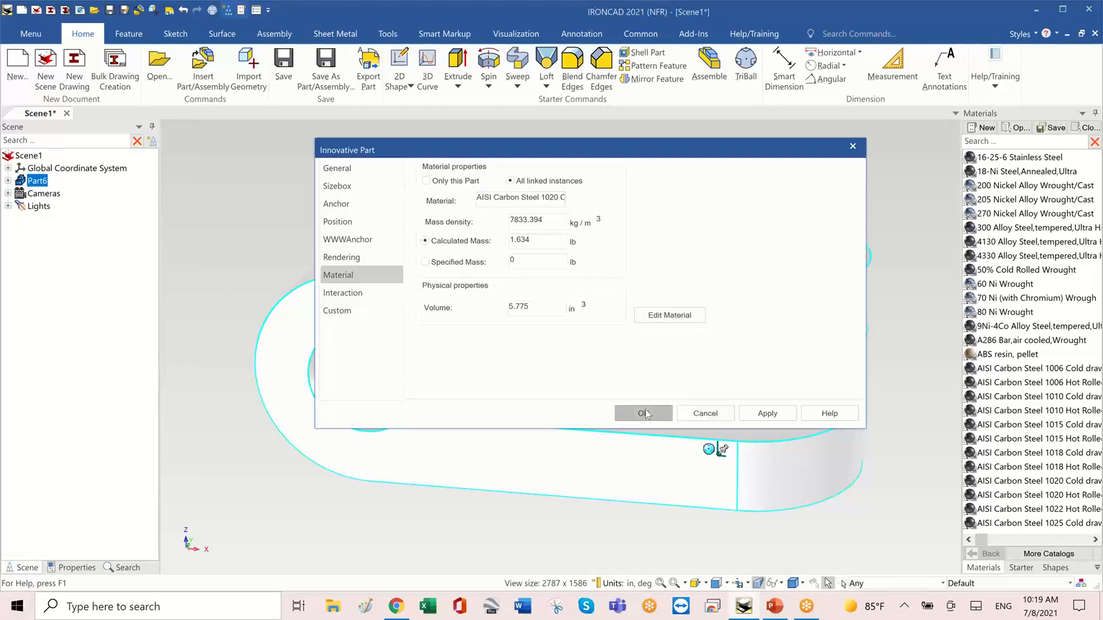
{"action": "left_click", "coordinate": [664, 413]}
Clear the part selection and save the scene as Drag and Drop 1.
{"action": "left_click", "coordinate": [846, 172]}
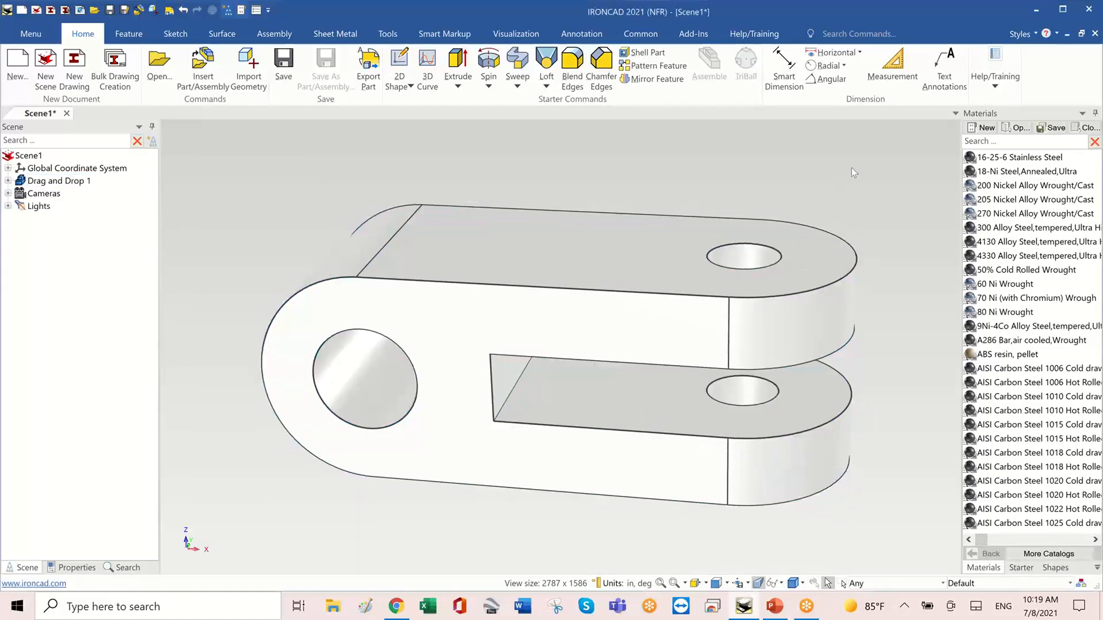
{"action": "left_click", "coordinate": [110, 10]}
{"action": "left_click", "coordinate": [845, 418]}
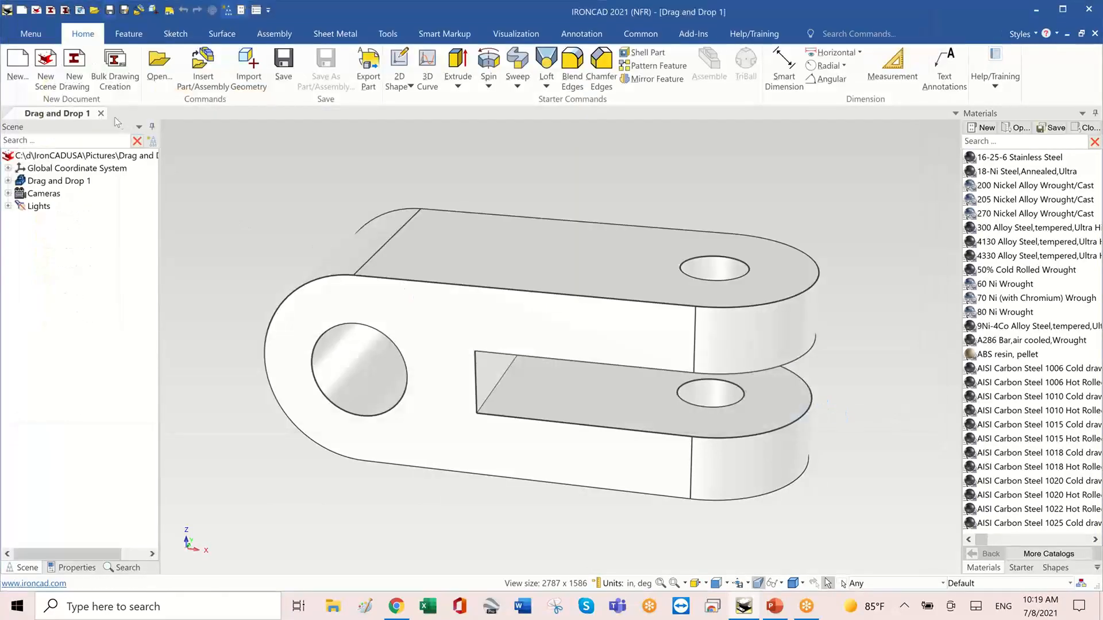
Create a new drawing of the part with front, right, top and T.F.R views at the standard 1:1 scale.
{"action": "left_click", "coordinate": [75, 65]}
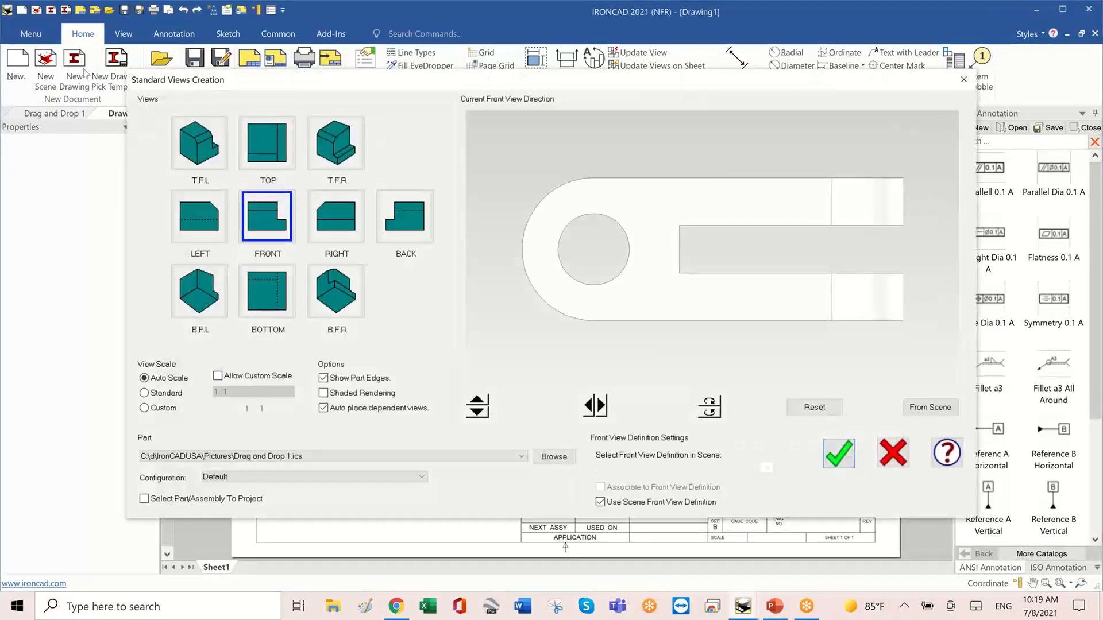
{"action": "left_click", "coordinate": [325, 221]}
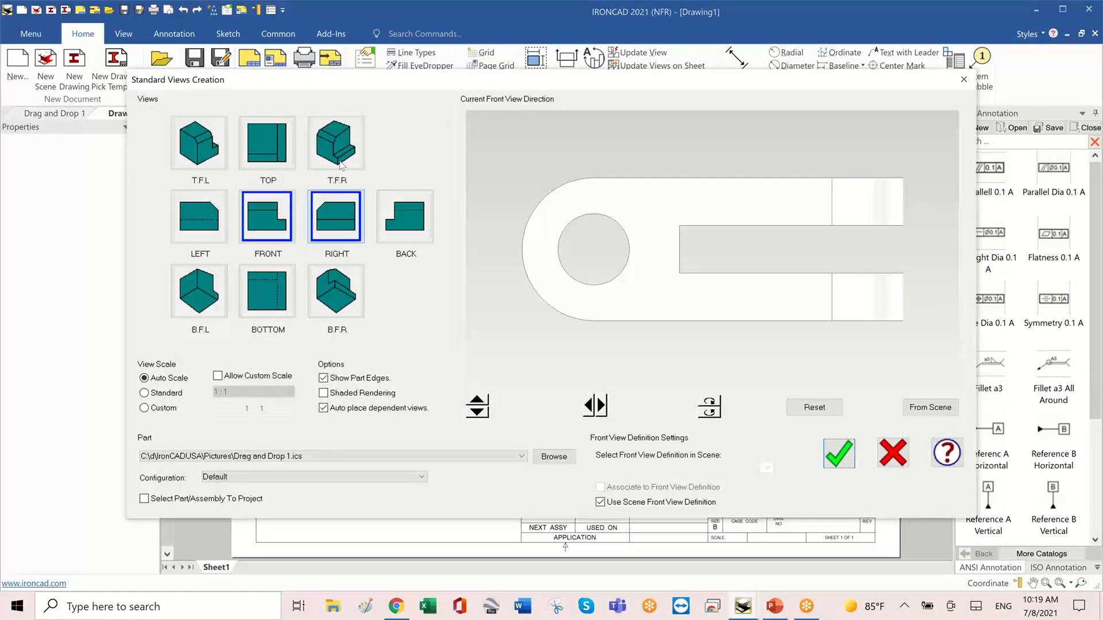
{"action": "left_click", "coordinate": [339, 160]}
{"action": "left_click", "coordinate": [262, 155]}
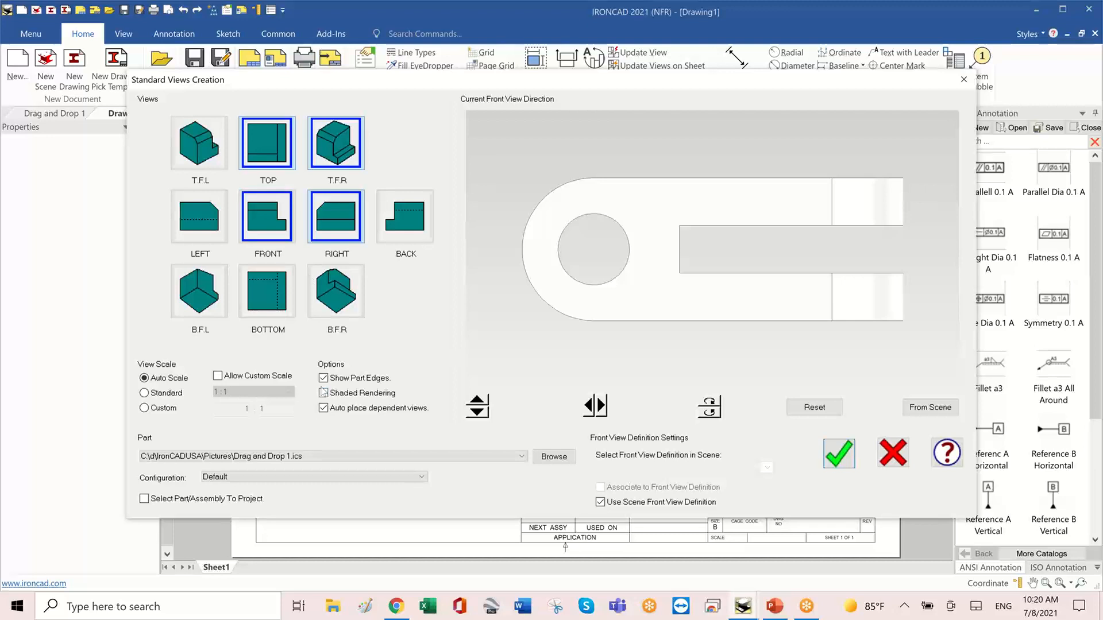
{"action": "left_click", "coordinate": [145, 395]}
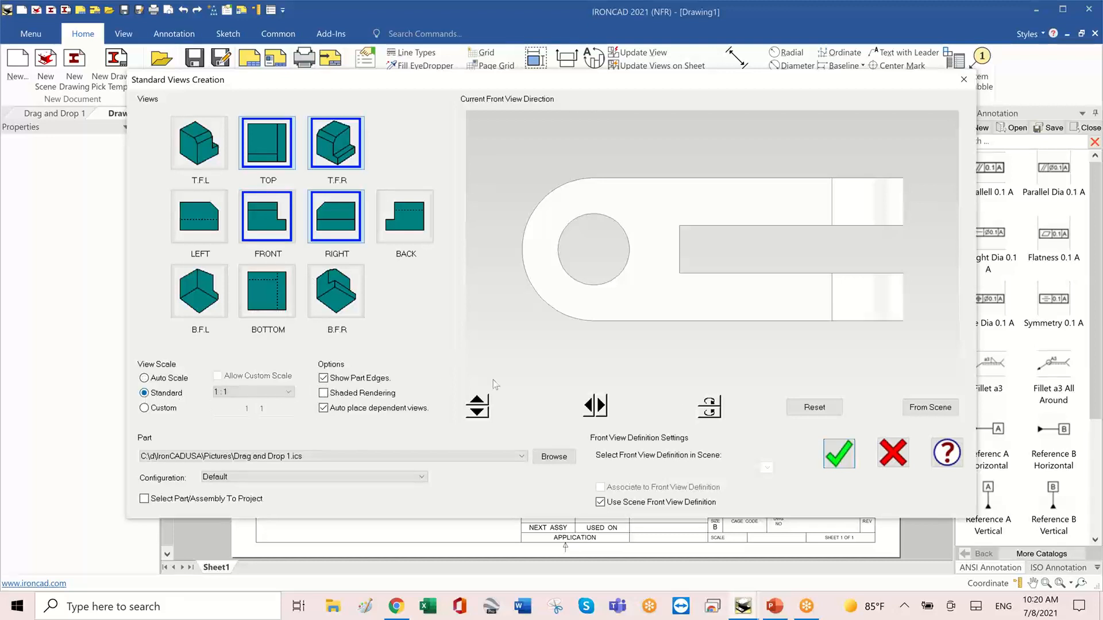
{"action": "left_click", "coordinate": [852, 459]}
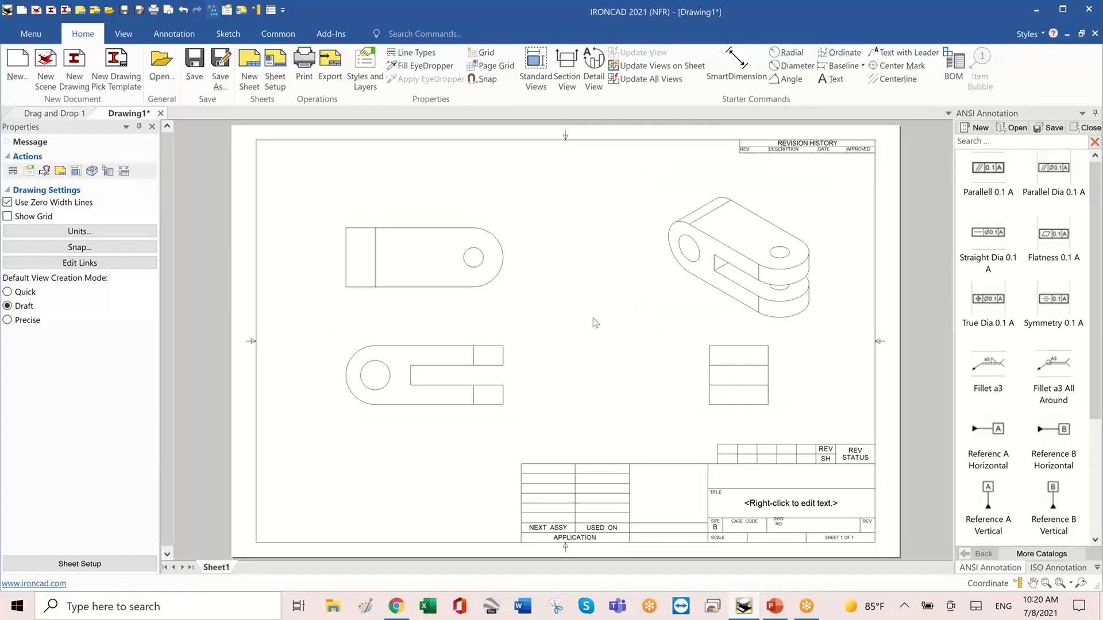
Move the isometric view closer to the top view and display it with shaded rendering.
{"action": "left_click", "coordinate": [642, 264]}
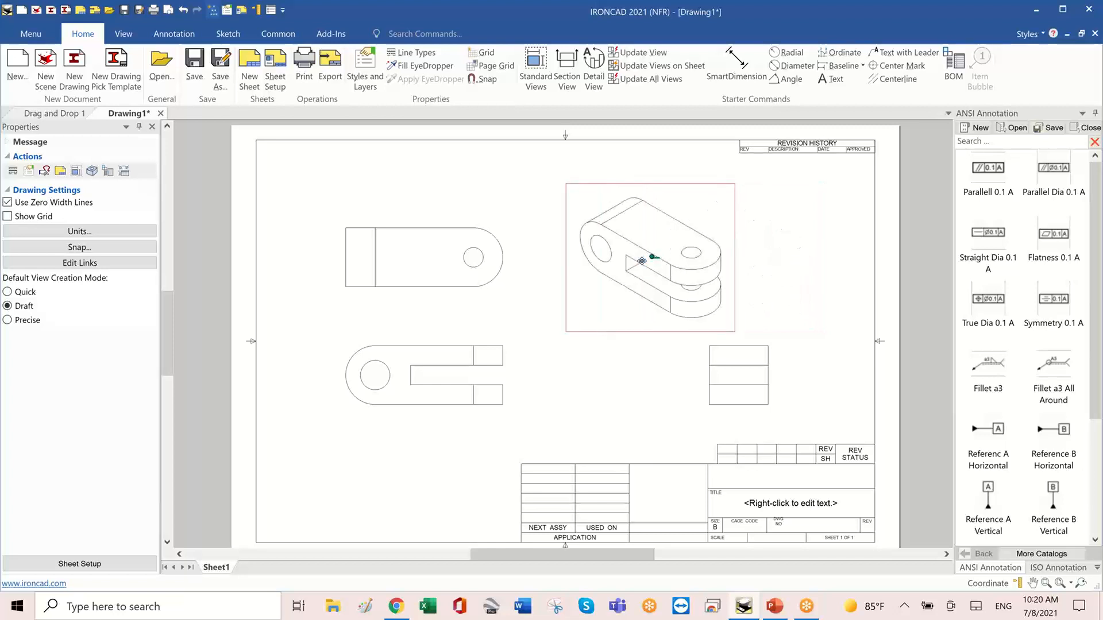
{"action": "left_click", "coordinate": [28, 171]}
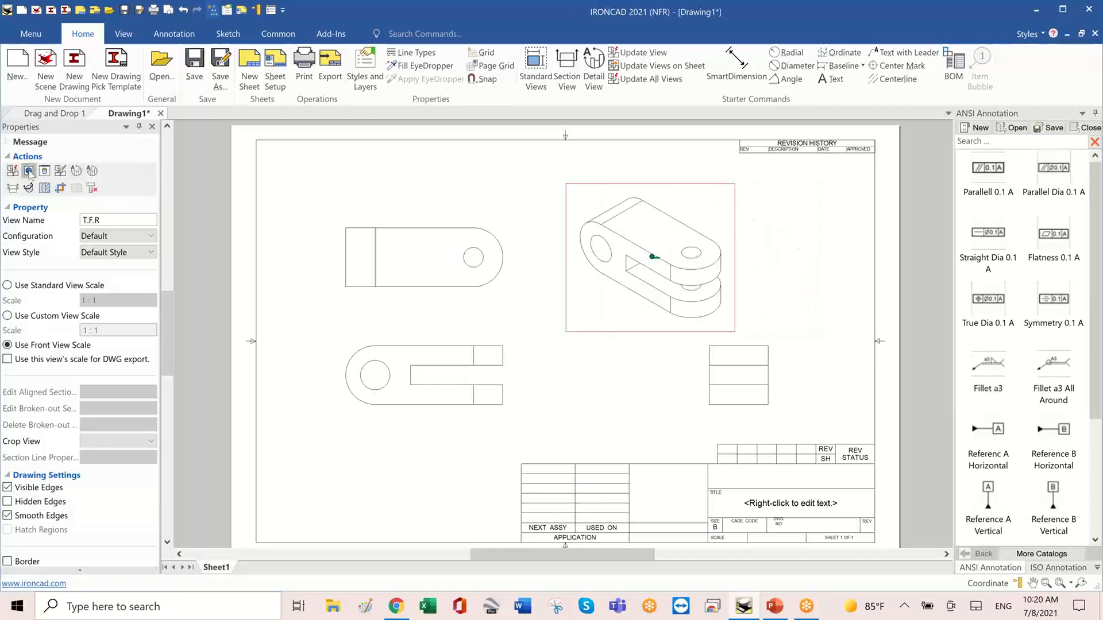
{"action": "left_click", "coordinate": [840, 256]}
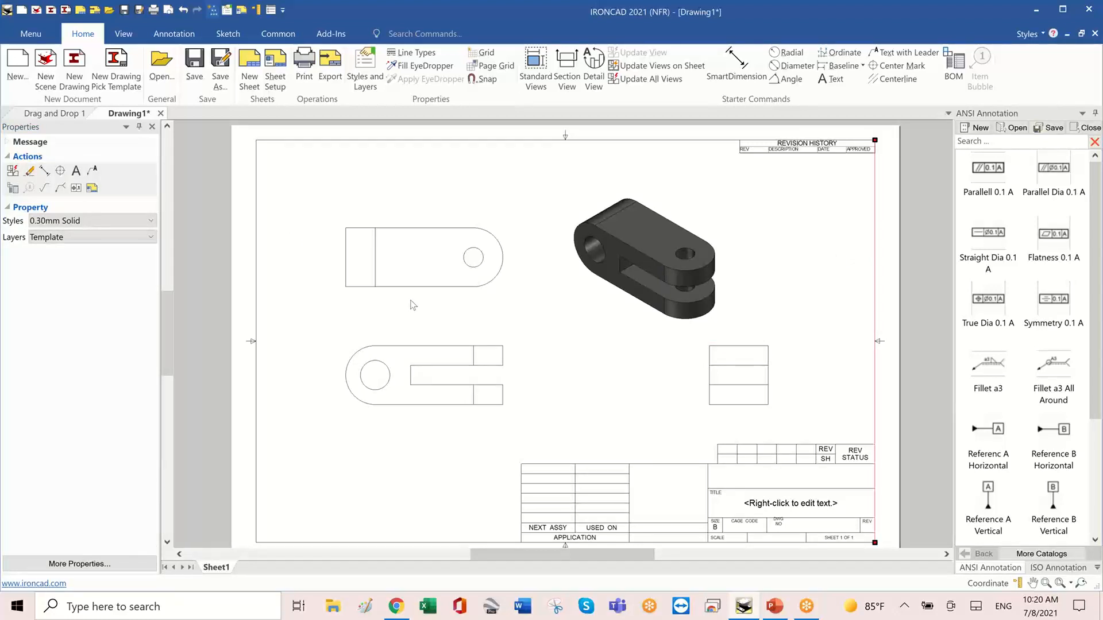
{"action": "left_click", "coordinate": [924, 235]}
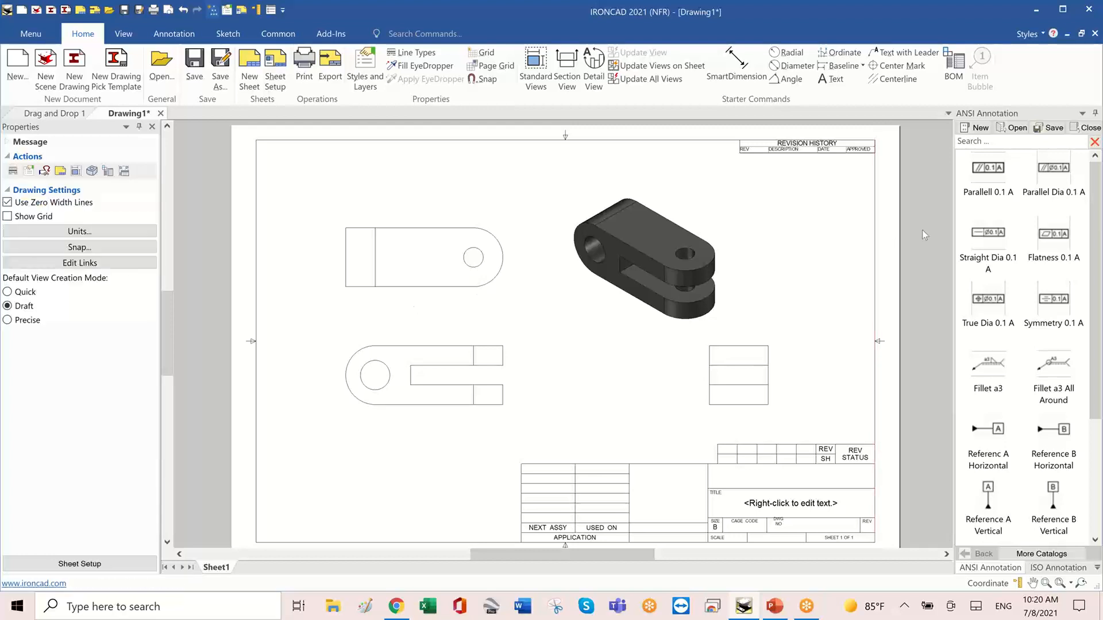
Insert a bill of materials from the Default BOM template and place it just above the title block.
{"action": "left_click", "coordinate": [173, 34]}
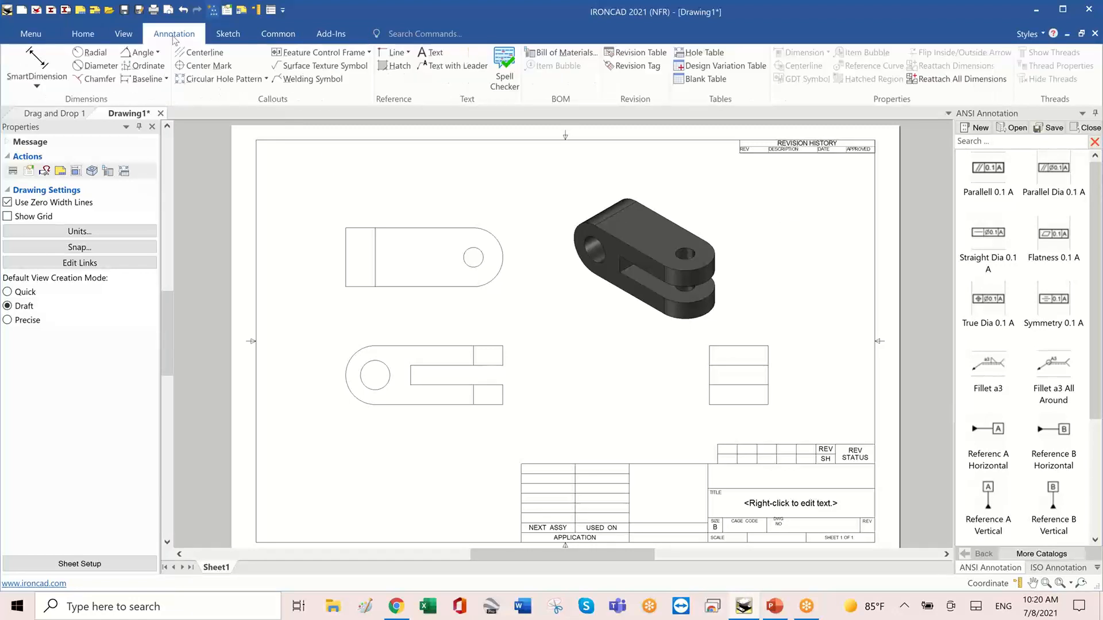
{"action": "left_click", "coordinate": [557, 53]}
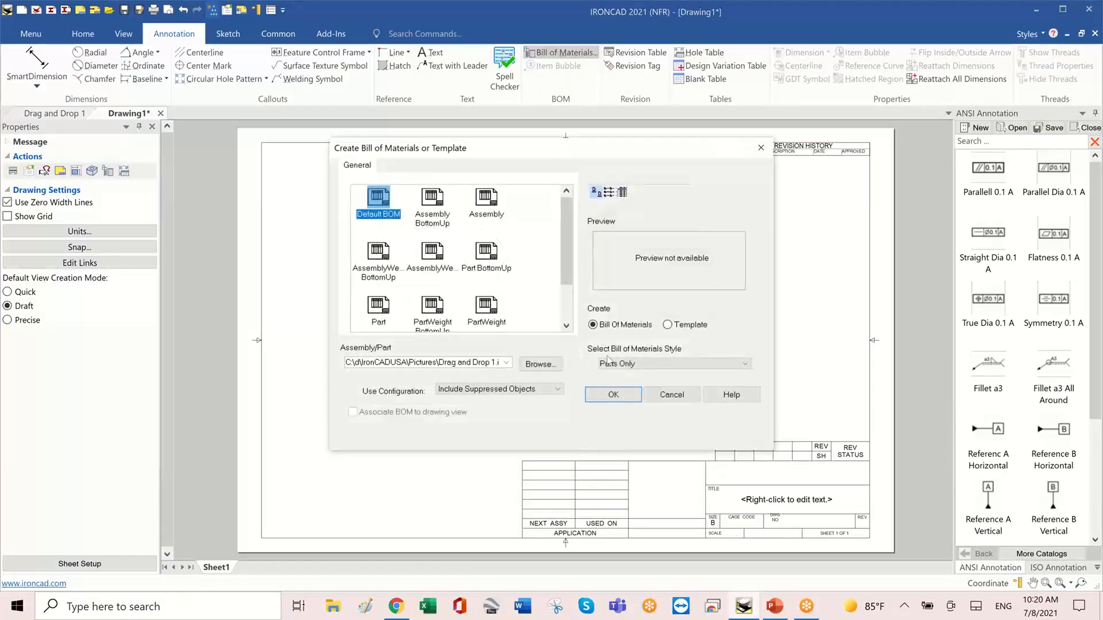
{"action": "left_click", "coordinate": [613, 394]}
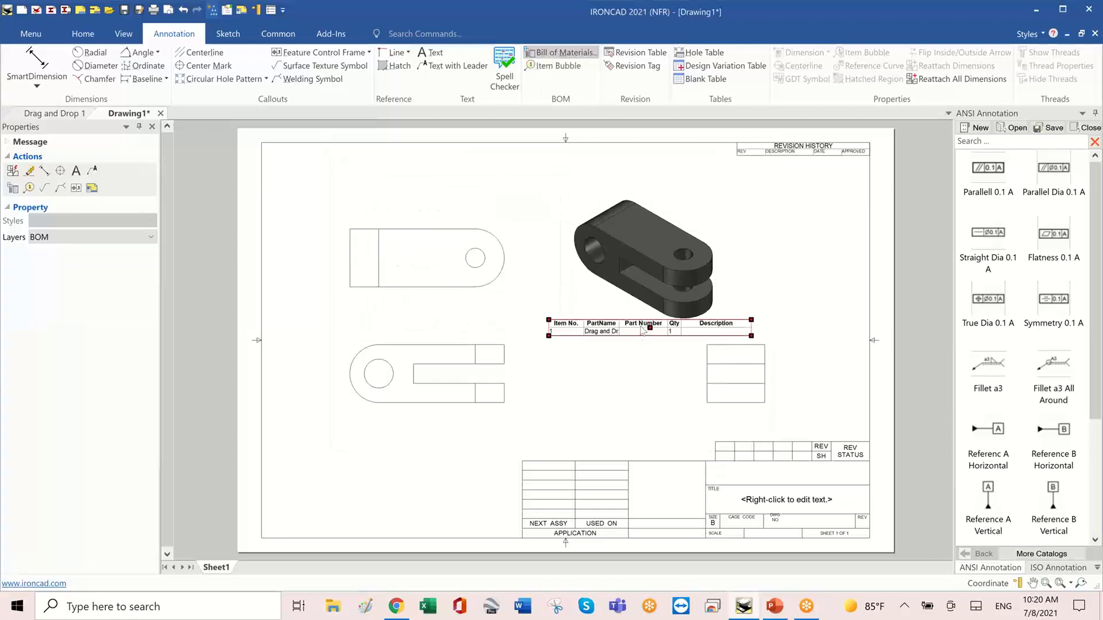
{"action": "left_click_drag", "start_coordinate": [640, 337], "coordinate": [563, 440]}
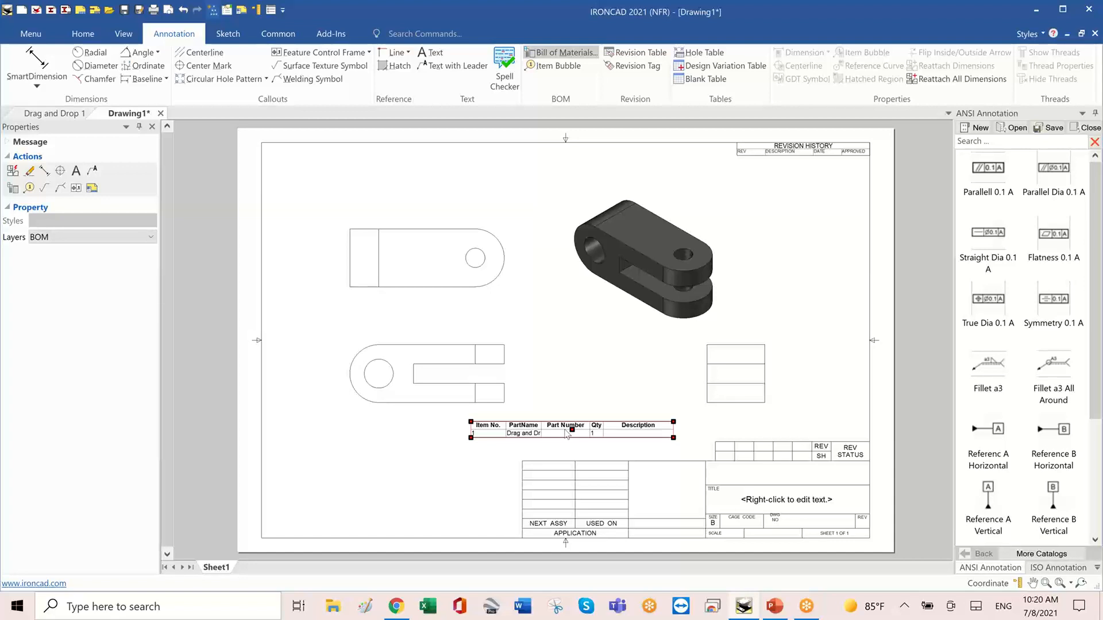
Open the bill of materials for editing and widen the PartName column to fit the full part name.
{"action": "double_click", "coordinate": [568, 434]}
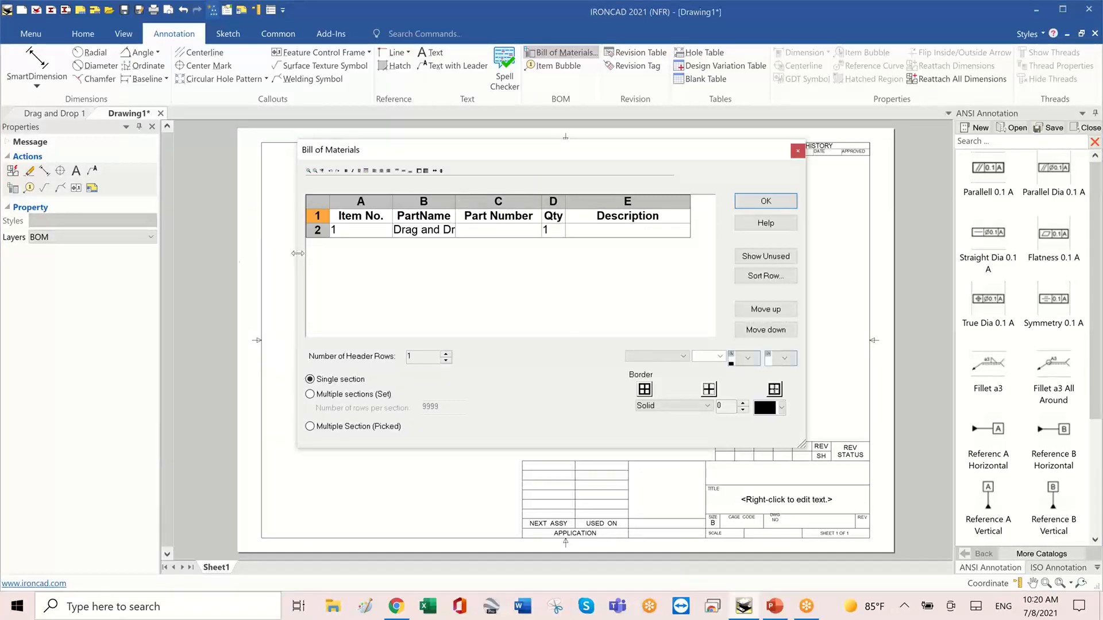
{"action": "left_click_drag", "start_coordinate": [297, 253], "coordinate": [93, 253]}
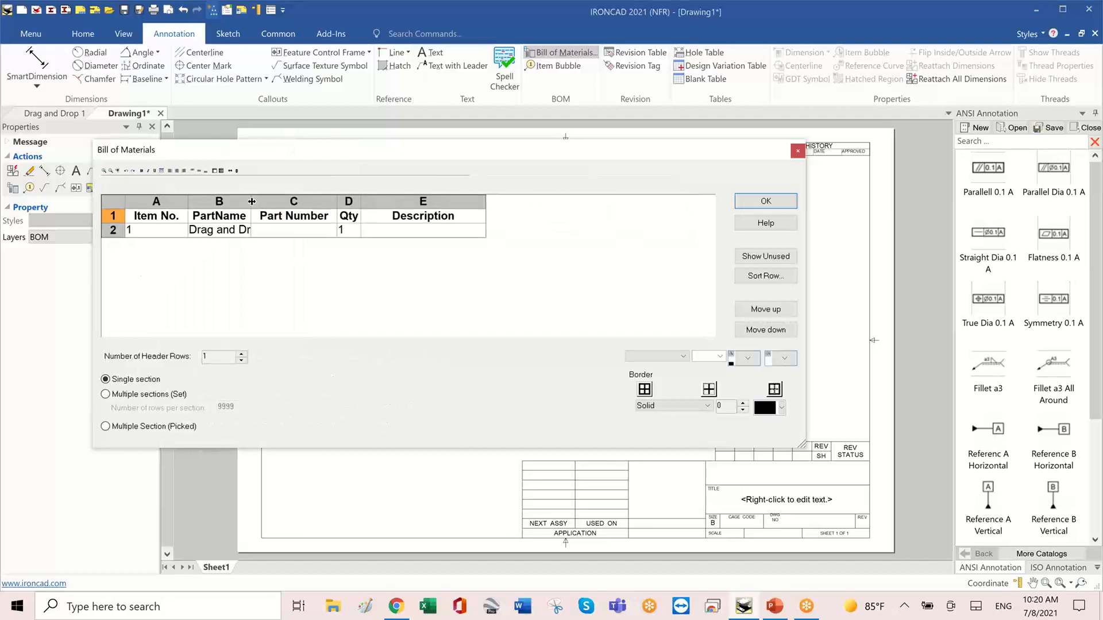
{"action": "left_click_drag", "start_coordinate": [251, 202], "coordinate": [307, 201]}
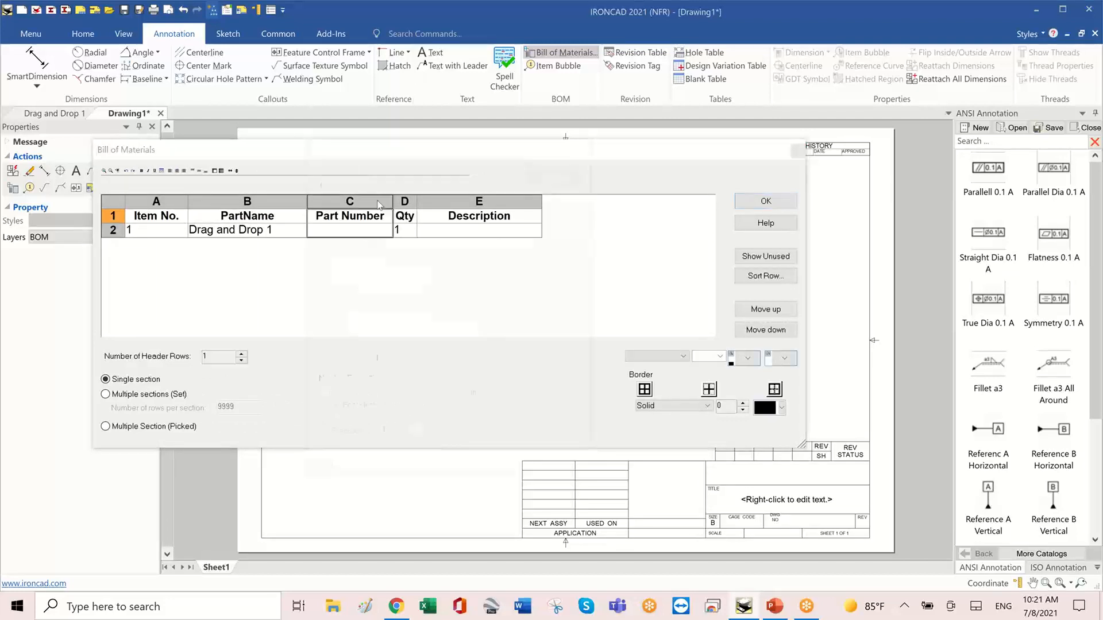
Change the Part Number column of the bill of materials to Material and widen it to fit the material name.
{"action": "double_click", "coordinate": [376, 200]}
{"action": "left_click", "coordinate": [429, 148]}
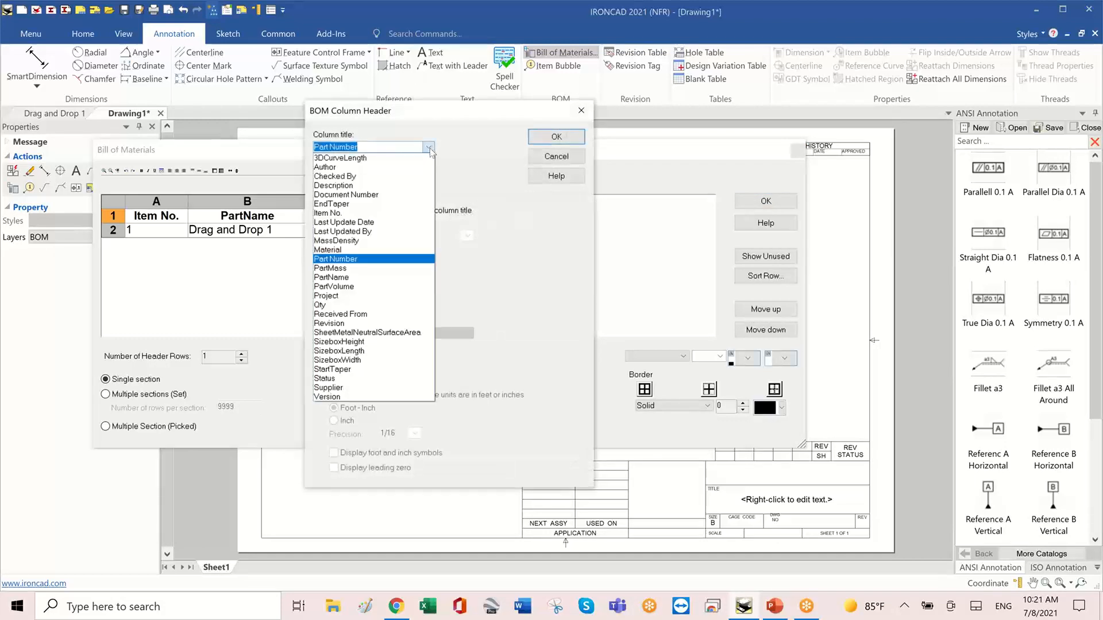
{"action": "left_click", "coordinate": [384, 251]}
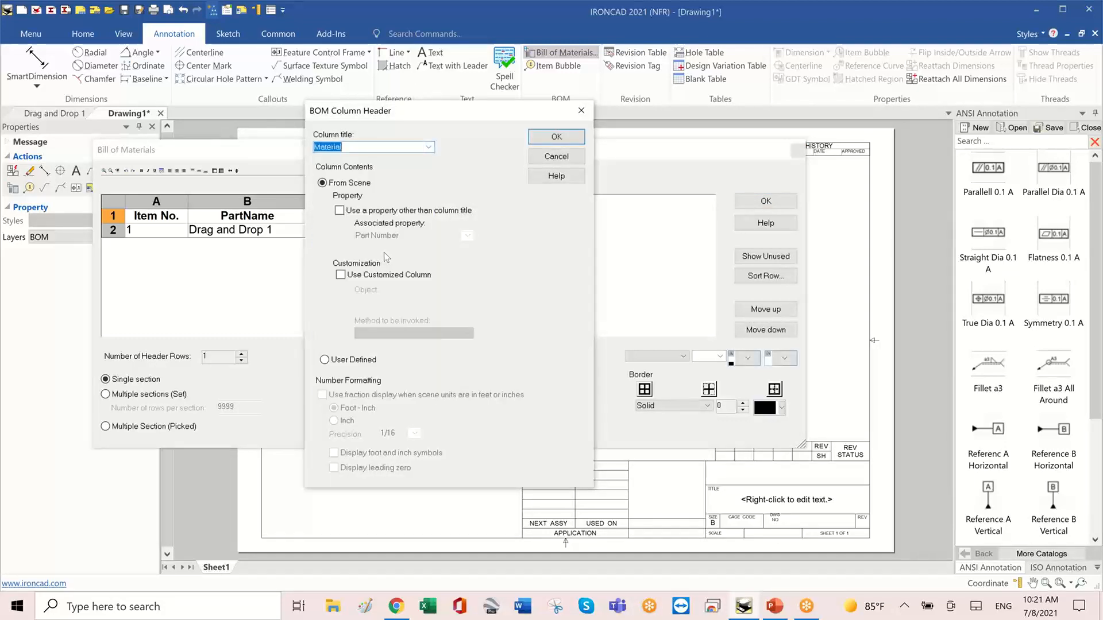
{"action": "left_click", "coordinate": [547, 138]}
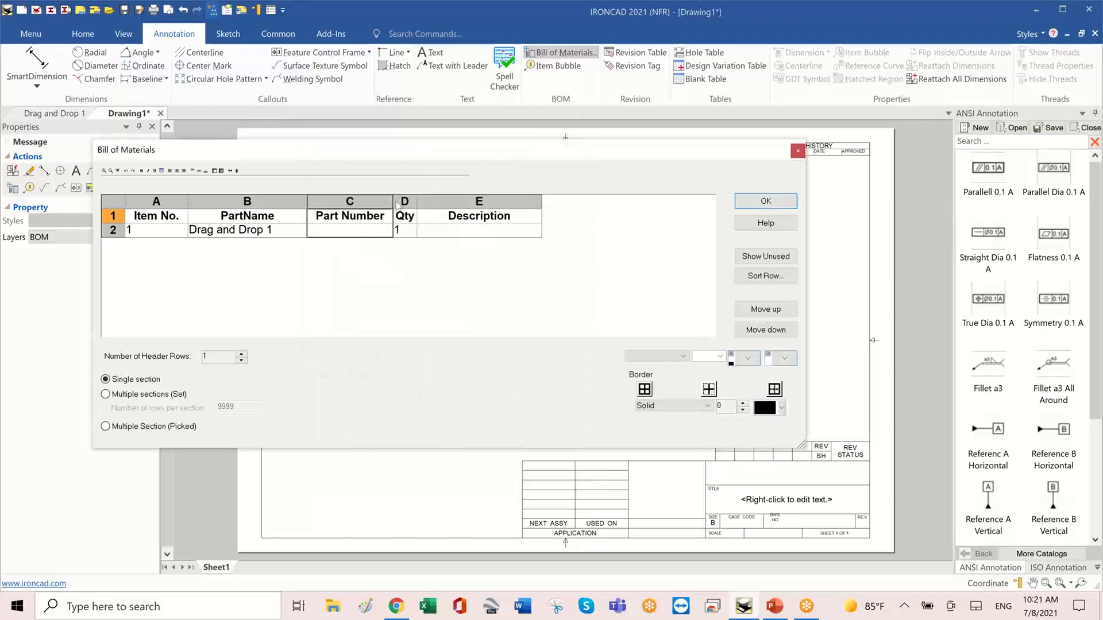
{"action": "left_click_drag", "start_coordinate": [392, 201], "coordinate": [493, 198]}
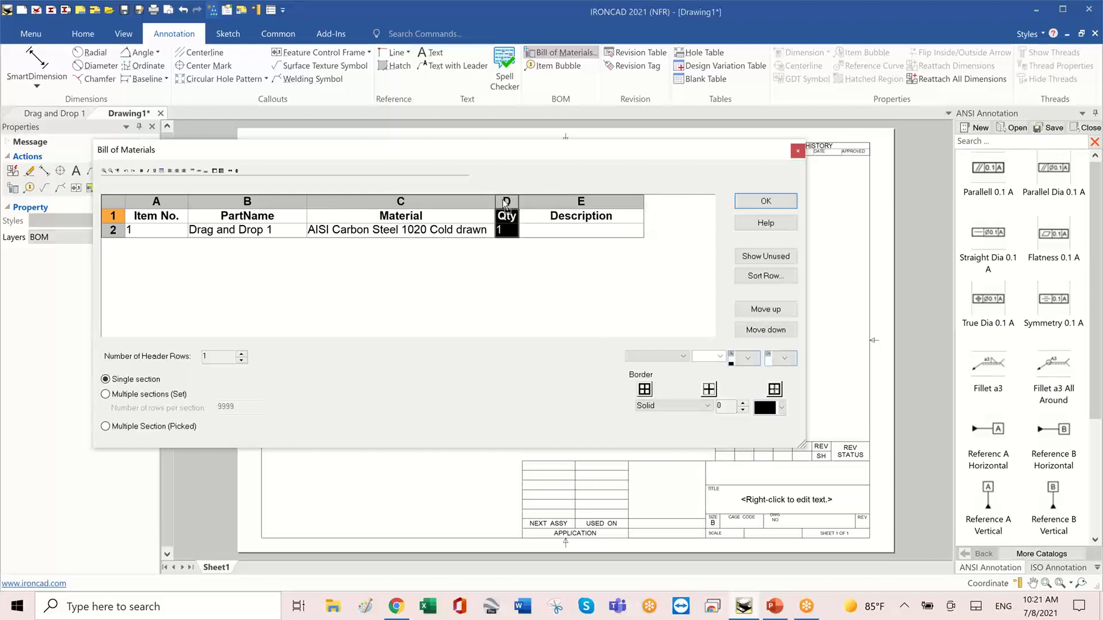
Insert a PartMass column before the Qty column in the bill of materials and apply the edited table to the drawing.
{"action": "right_click", "coordinate": [503, 203]}
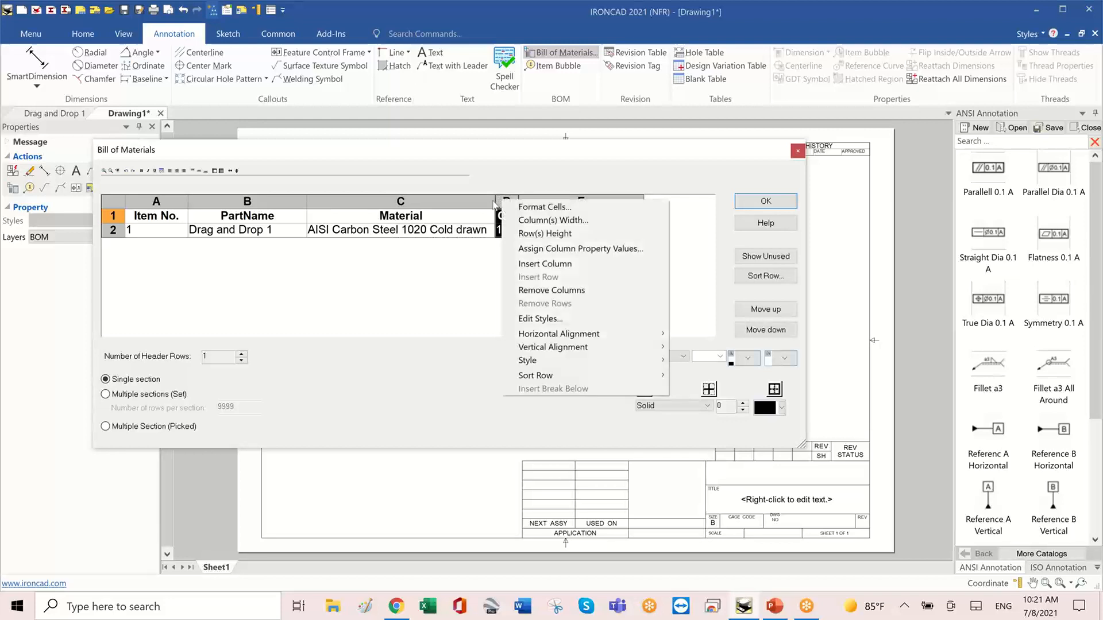
{"action": "left_click", "coordinate": [540, 262]}
{"action": "double_click", "coordinate": [533, 201]}
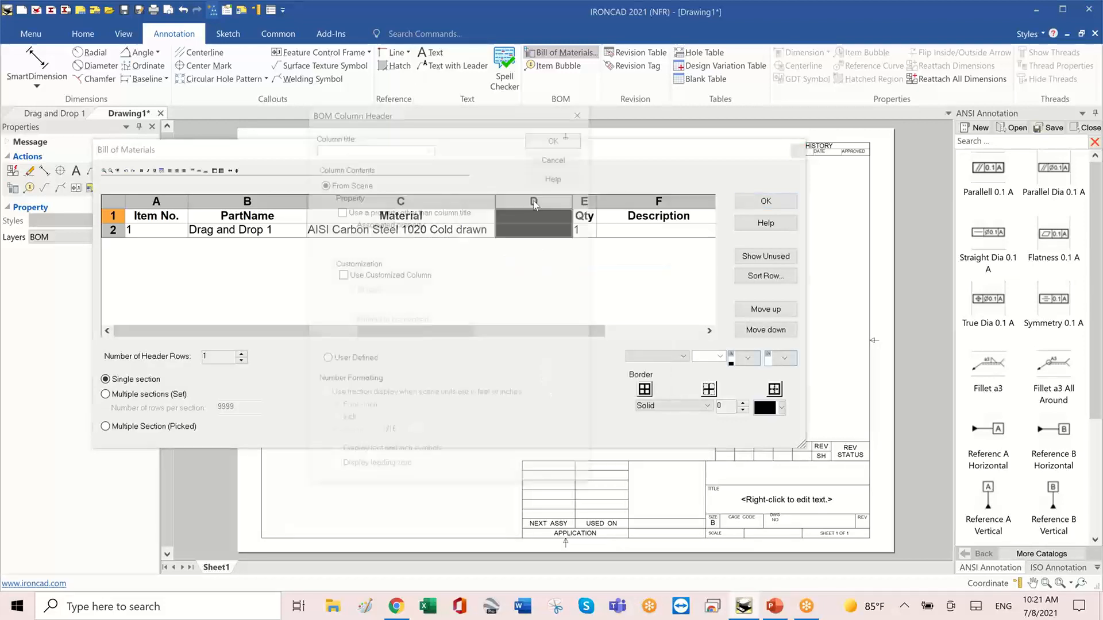
{"action": "left_click", "coordinate": [428, 147]}
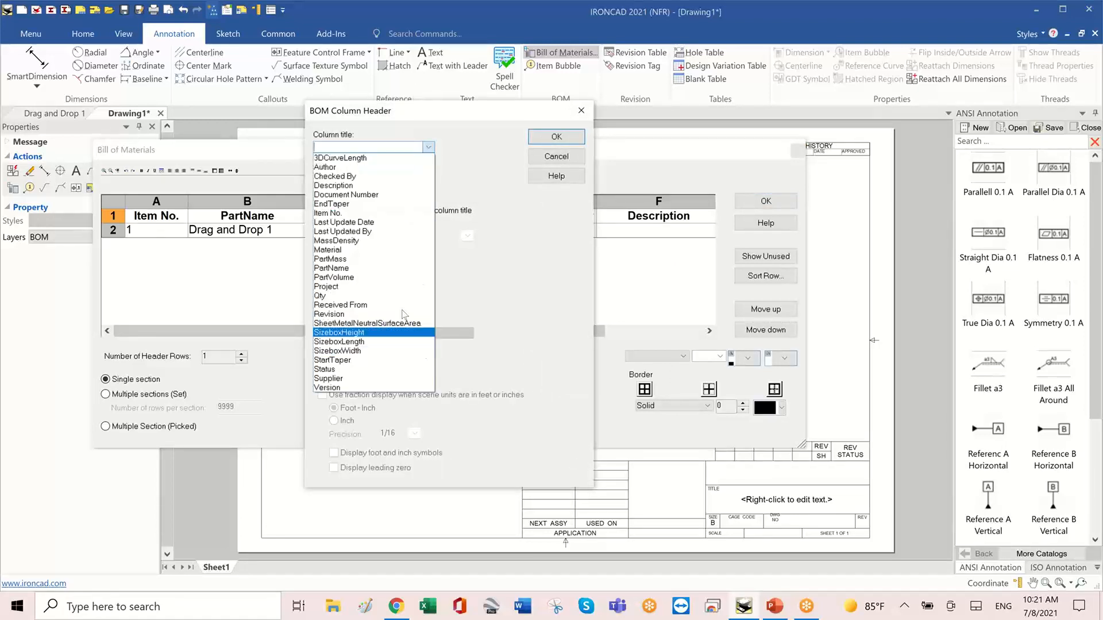
{"action": "left_click", "coordinate": [393, 262]}
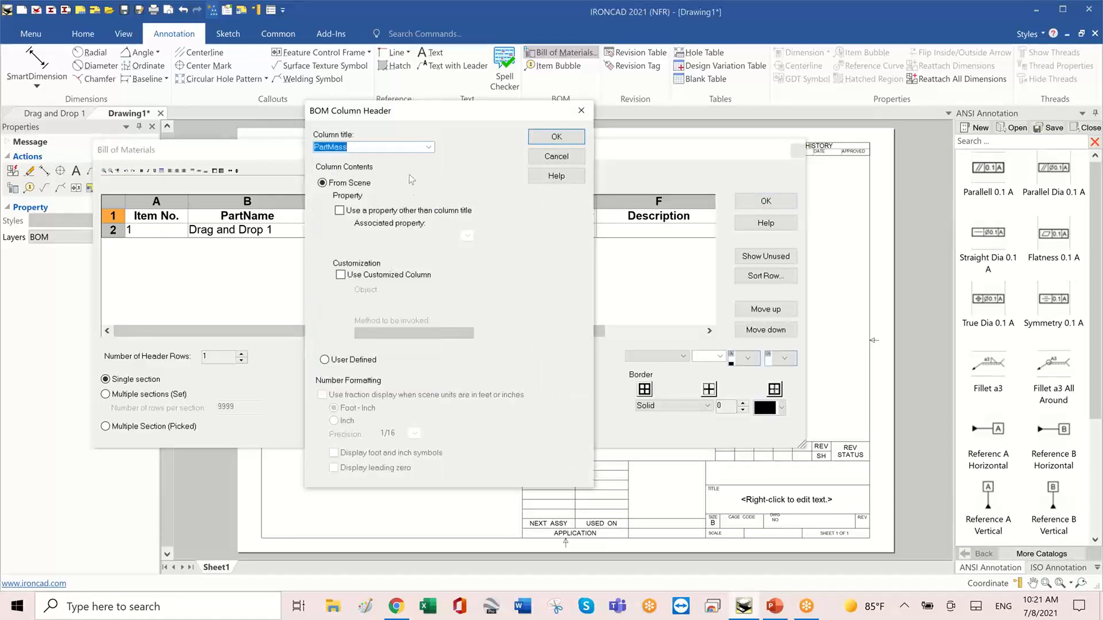
{"action": "left_click", "coordinate": [557, 138]}
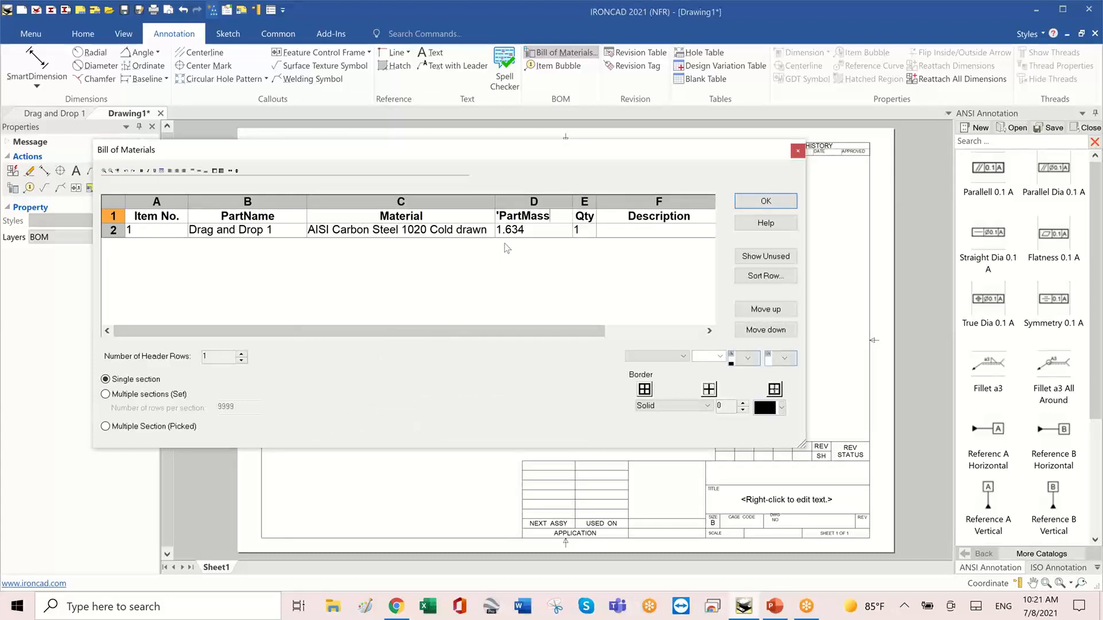
{"action": "left_click", "coordinate": [740, 204]}
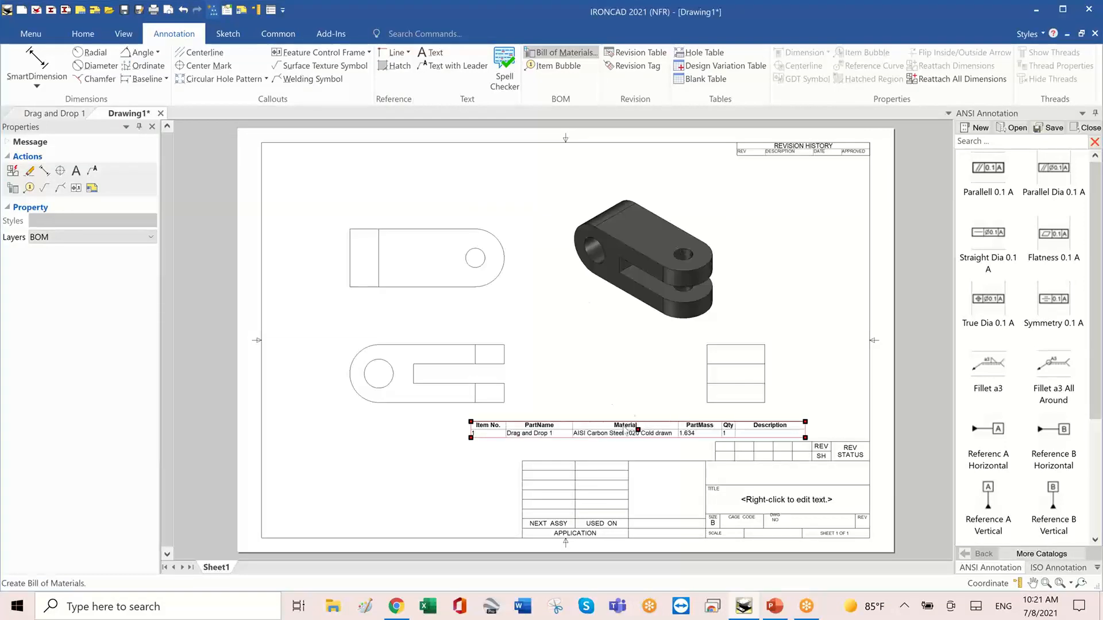
{"action": "left_click", "coordinate": [641, 388]}
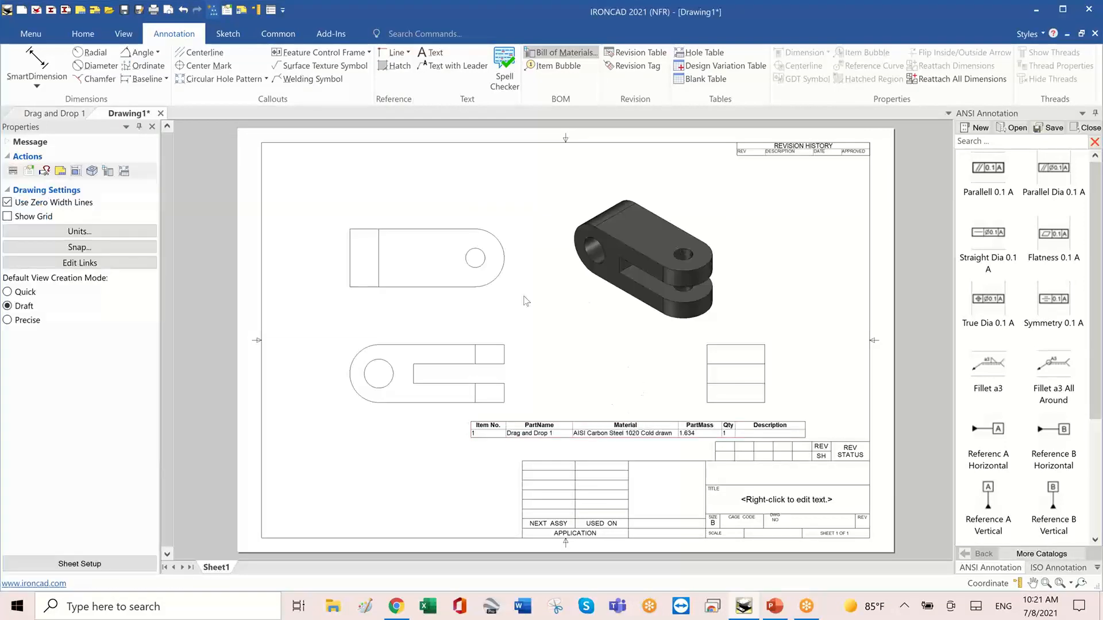
Open the 3D scene from the isometric view and apply the Gold material to the forked part.
{"action": "right_click", "coordinate": [630, 257]}
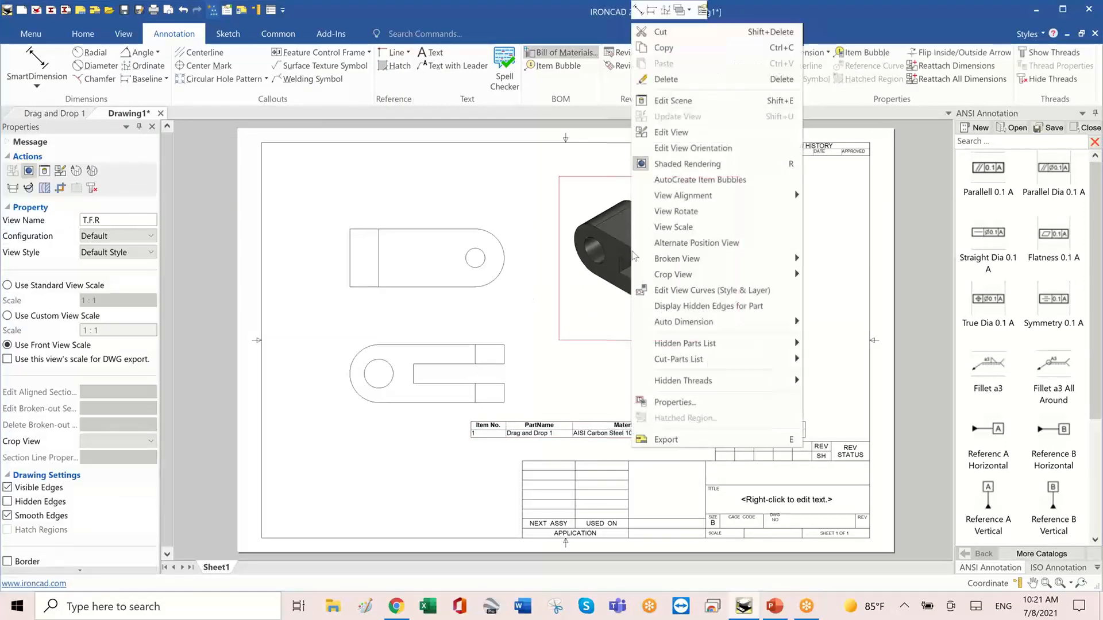
{"action": "left_click", "coordinate": [668, 102]}
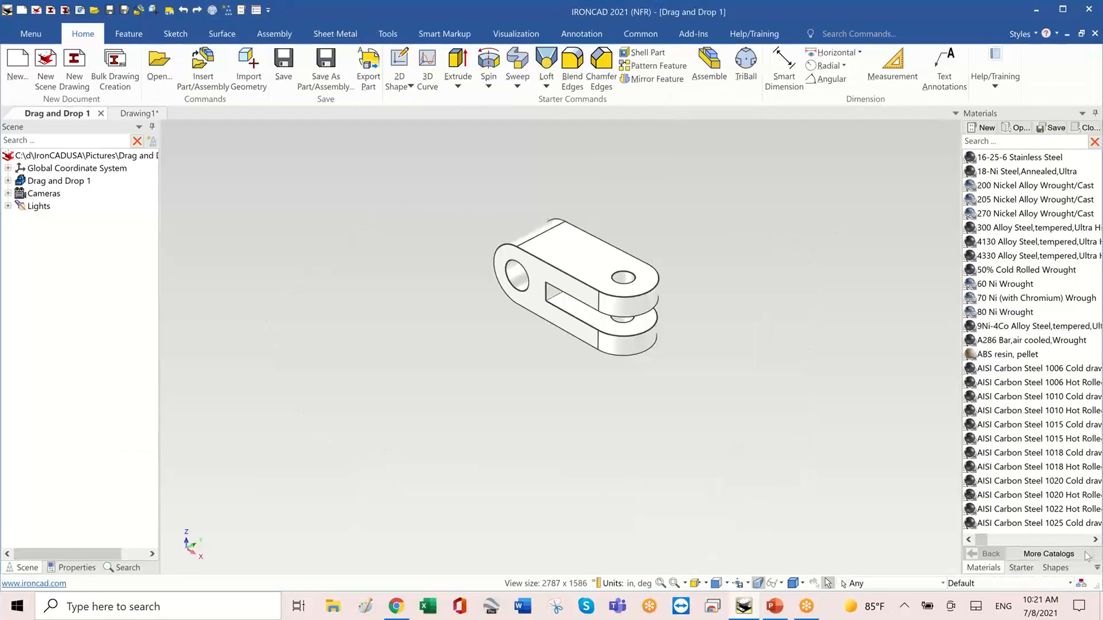
{"action": "scroll", "coordinate": [1074, 543], "scroll_direction": "down", "scroll_amount": 5}
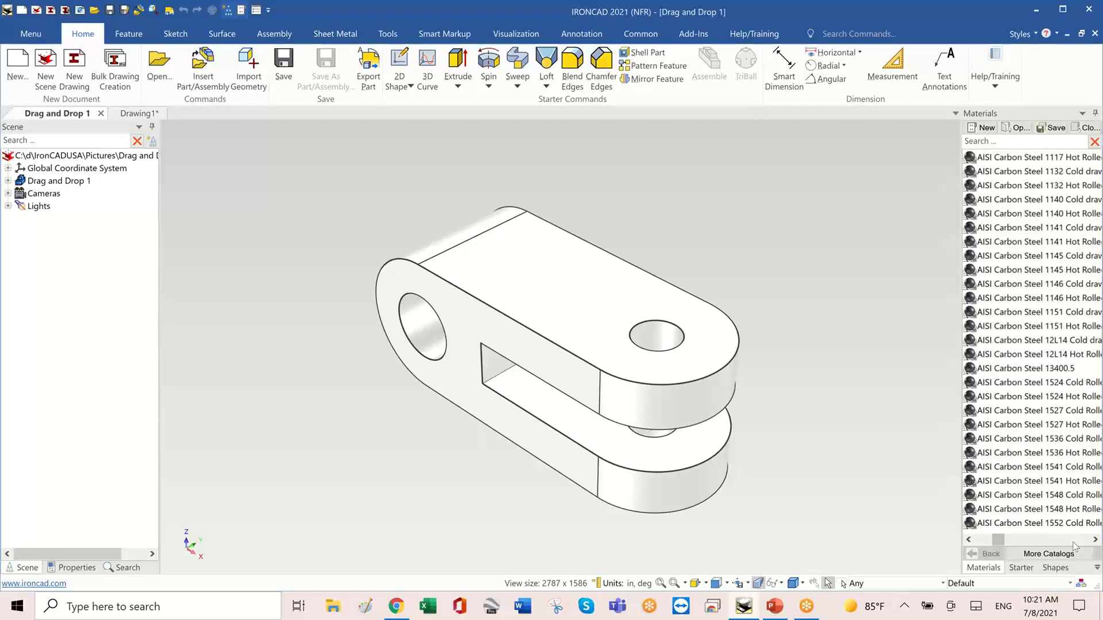
{"action": "scroll", "coordinate": [1073, 542], "scroll_direction": "down", "scroll_amount": 8}
{"action": "scroll", "coordinate": [1073, 542], "scroll_direction": "down", "scroll_amount": 10}
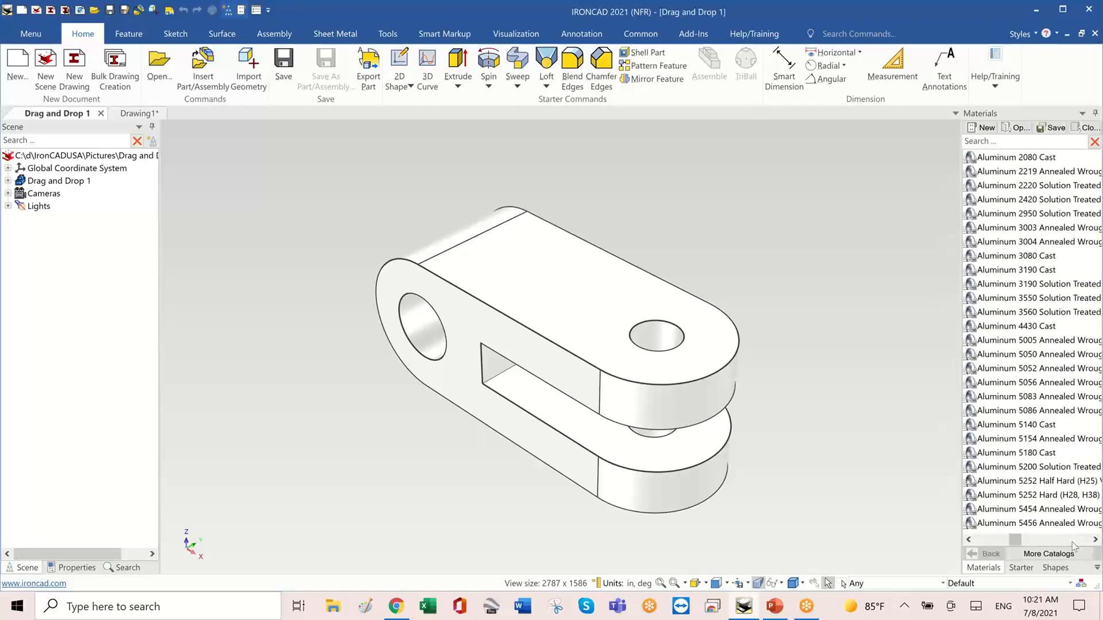
{"action": "scroll", "coordinate": [1072, 542], "scroll_direction": "down", "scroll_amount": 9}
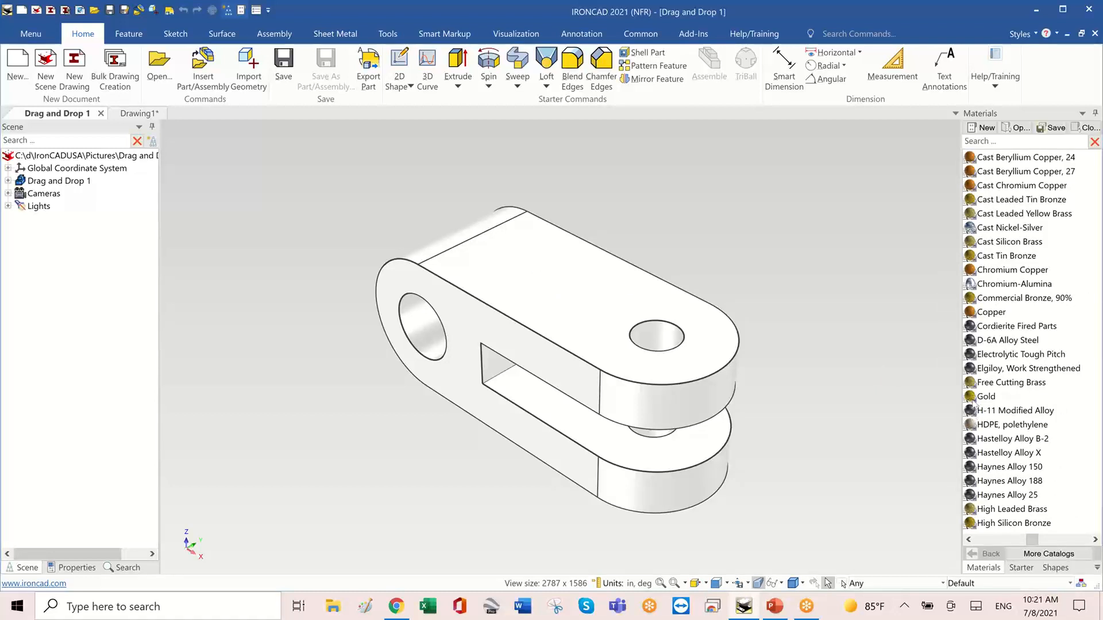
{"action": "left_click_drag", "start_coordinate": [972, 396], "coordinate": [609, 285]}
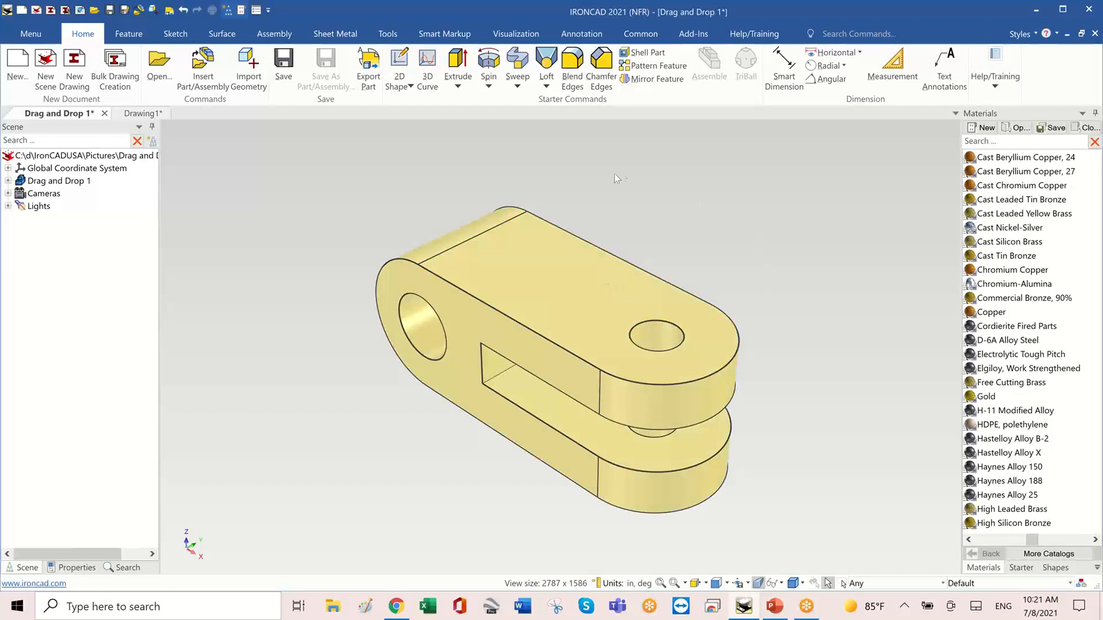
Return to Drawing1 and update the views on this sheet to match the changed scene.
{"action": "middle_click_drag", "start_coordinate": [615, 174], "coordinate": [835, 395]}
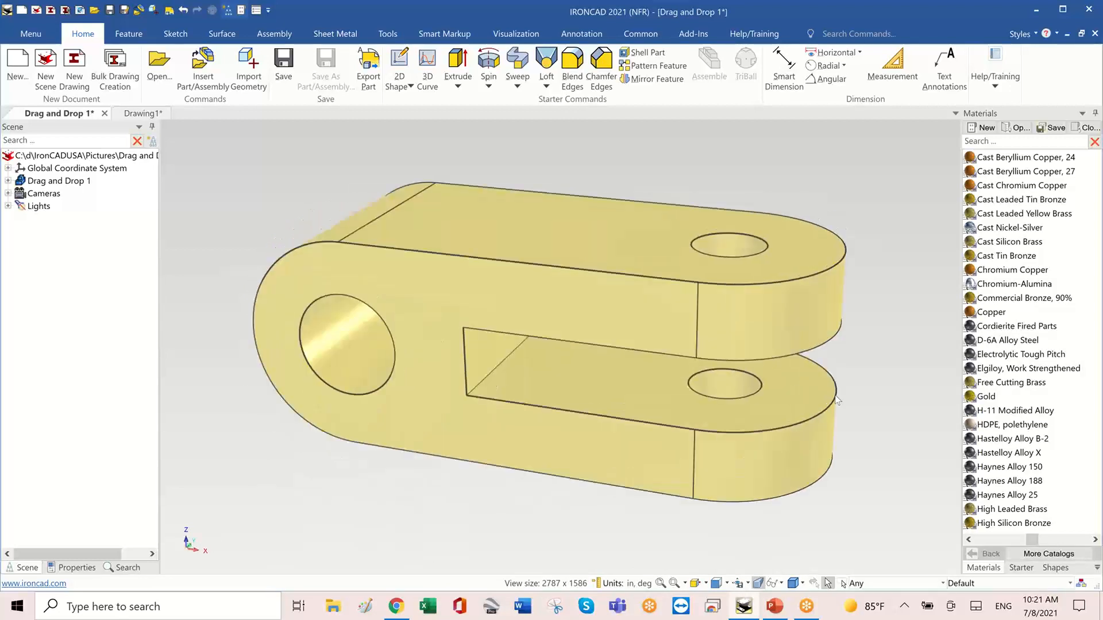
{"action": "left_click", "coordinate": [147, 113]}
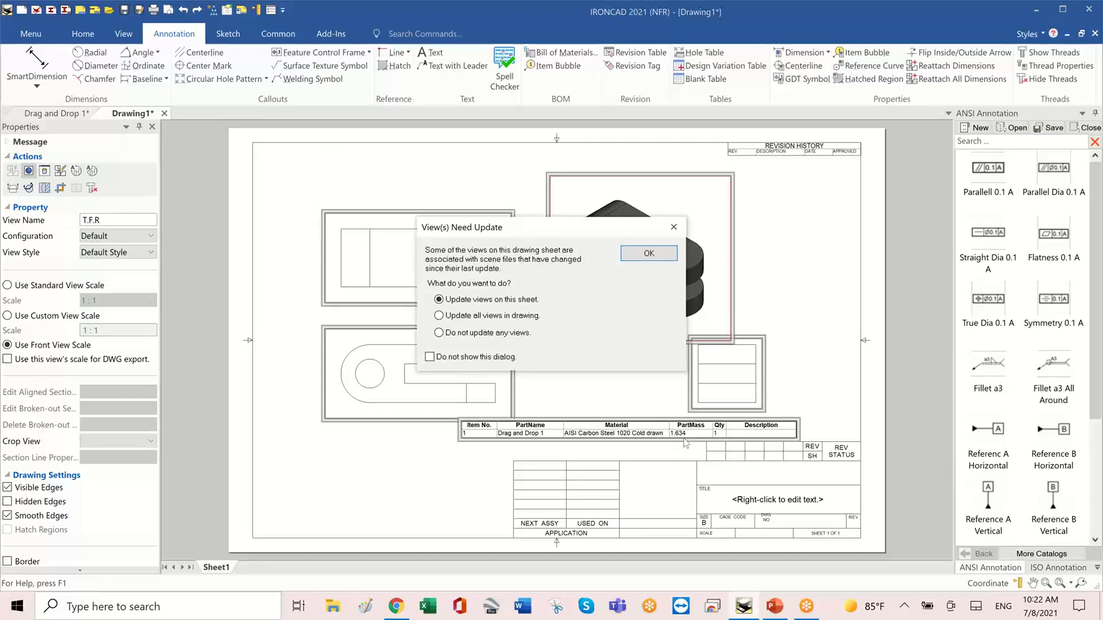
{"action": "left_click", "coordinate": [644, 256]}
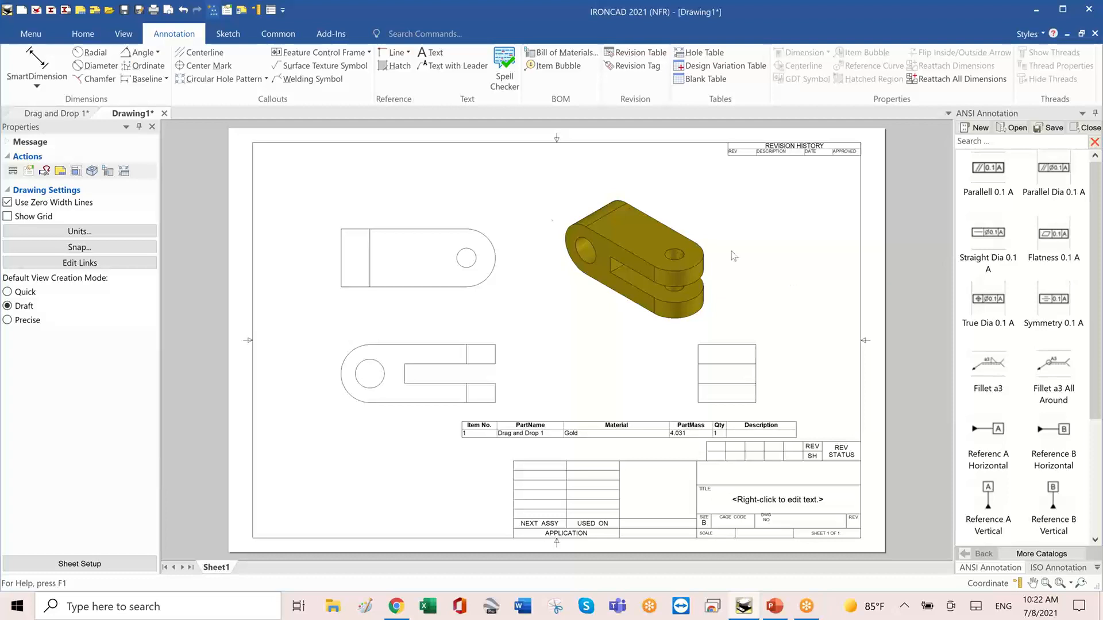
{"action": "left_click", "coordinate": [55, 114]}
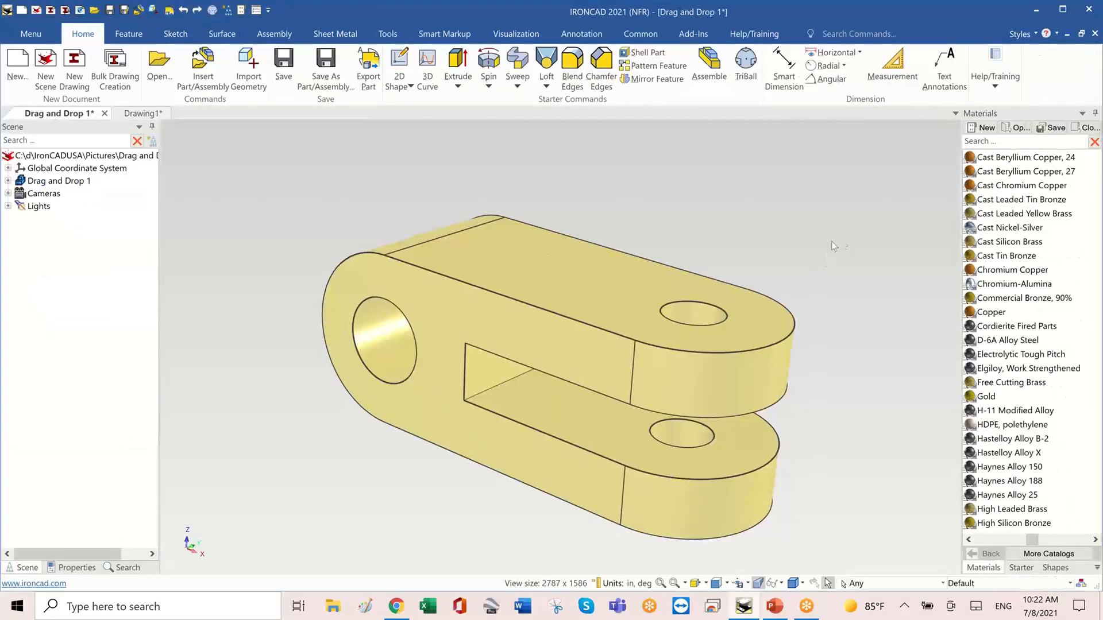
{"action": "middle_click_drag", "start_coordinate": [832, 240], "coordinate": [584, 145]}
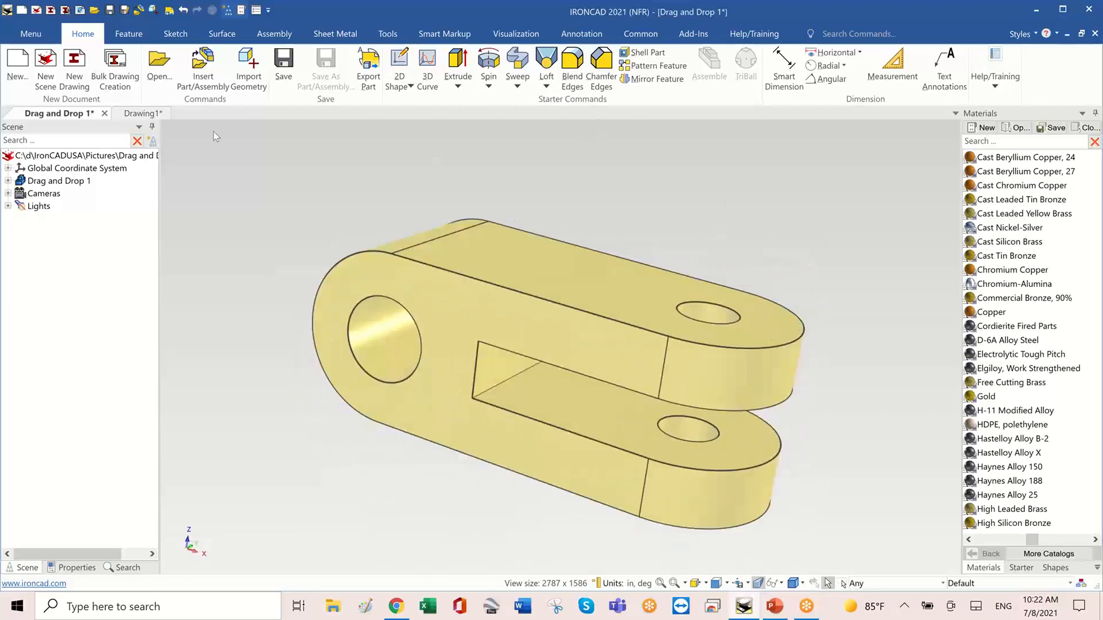
{"action": "left_click", "coordinate": [140, 114]}
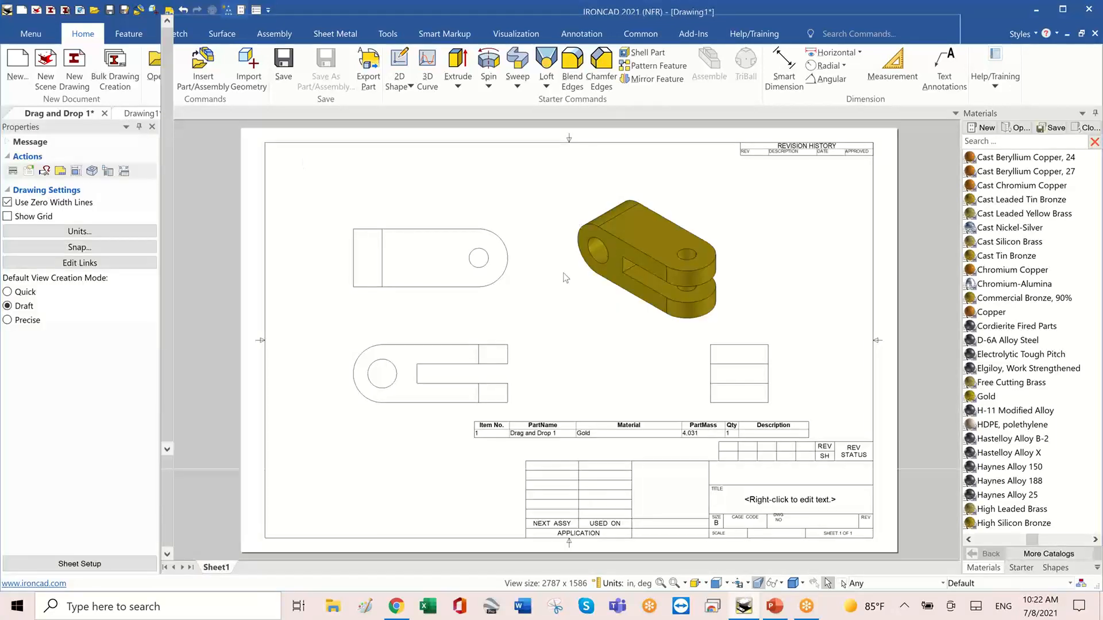
Add a smart dimension for the large hole's diameter in the front view, placed outside the part's rounded end.
{"action": "left_click", "coordinate": [86, 36]}
{"action": "left_click", "coordinate": [174, 34]}
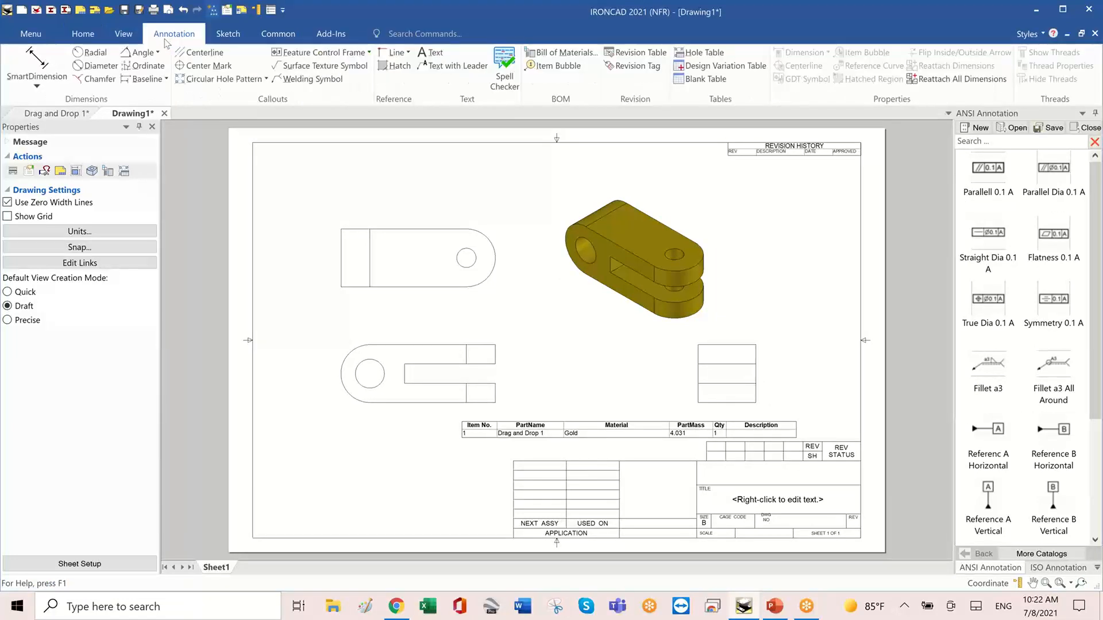
{"action": "left_click", "coordinate": [44, 66]}
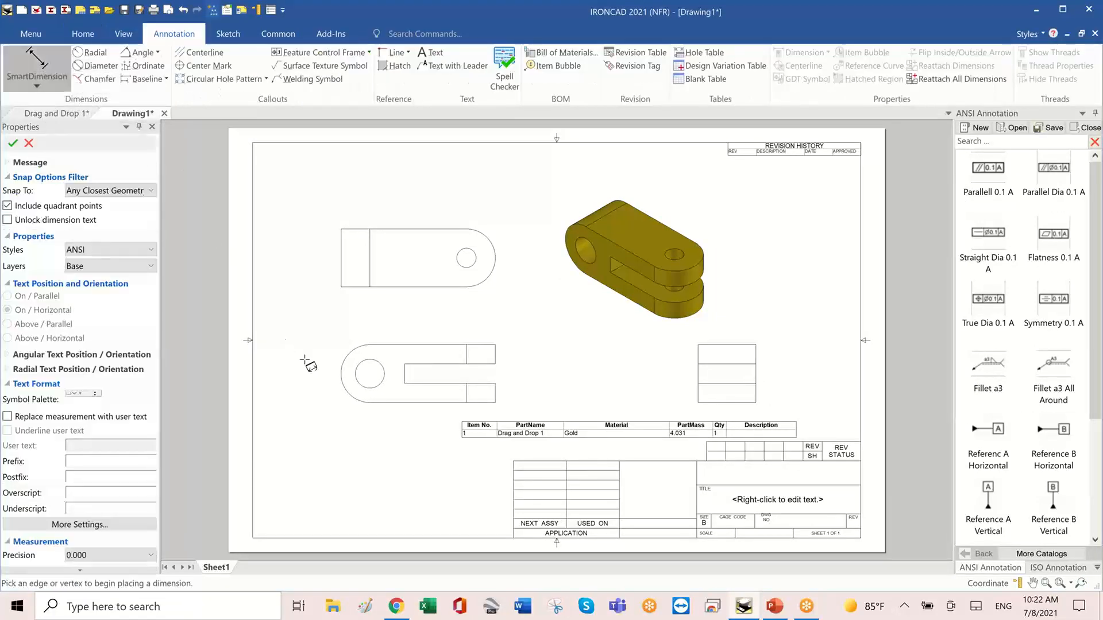
{"action": "left_click", "coordinate": [356, 375]}
{"action": "left_click", "coordinate": [333, 373]}
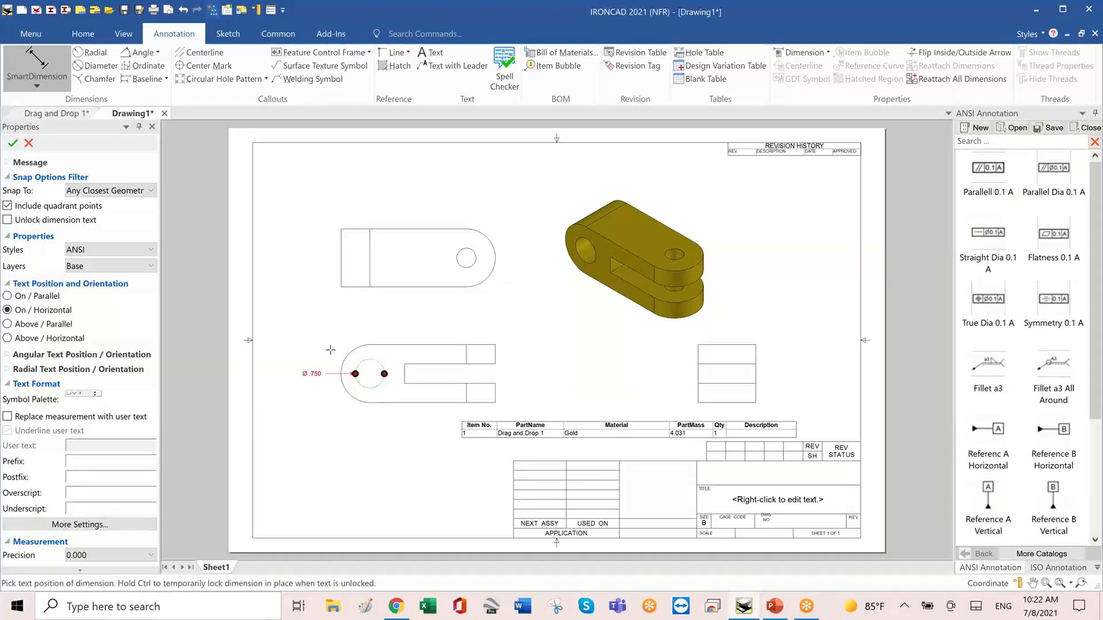
Dimension the flat end edge, the hole diameter and the rounded end's radius in the top view.
{"action": "left_click", "coordinate": [342, 248]}
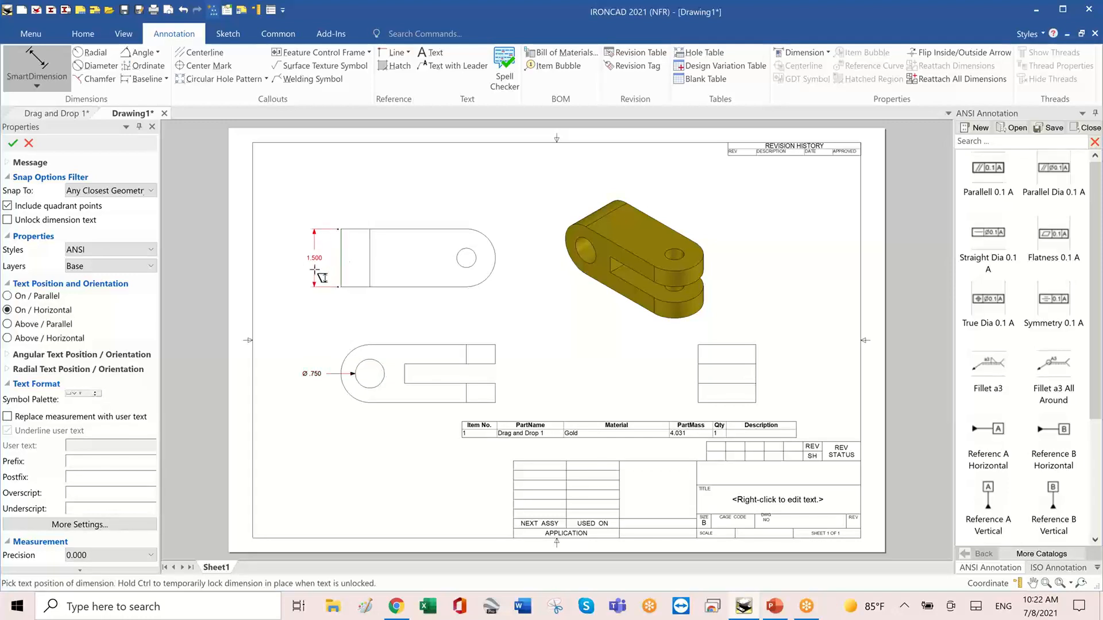
{"action": "left_click", "coordinate": [318, 270]}
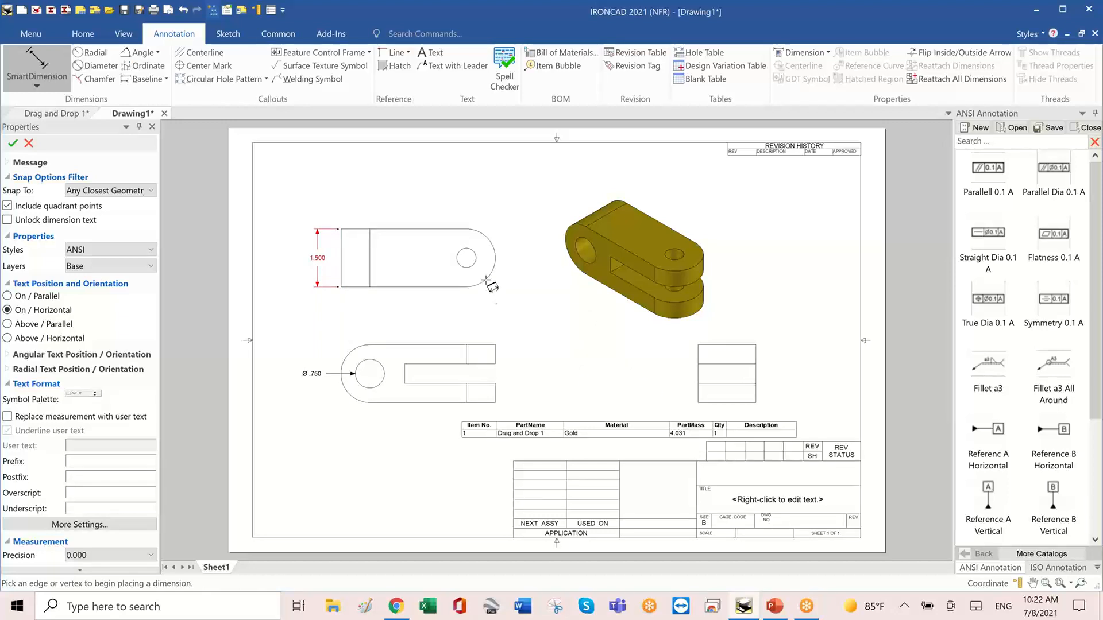
{"action": "left_click", "coordinate": [476, 253]}
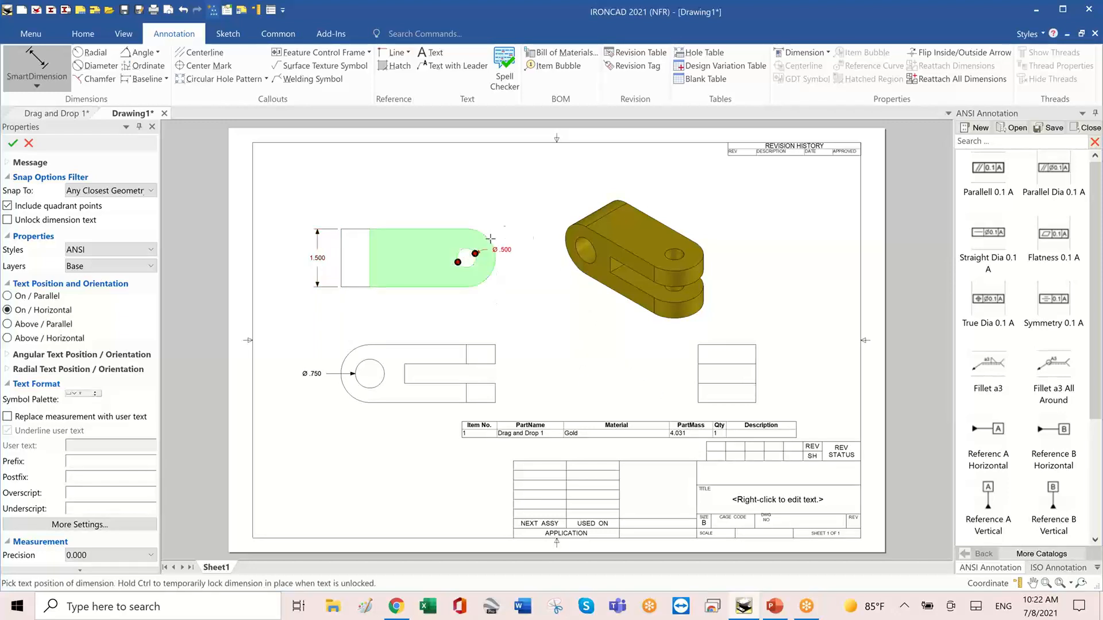
{"action": "left_click", "coordinate": [531, 230]}
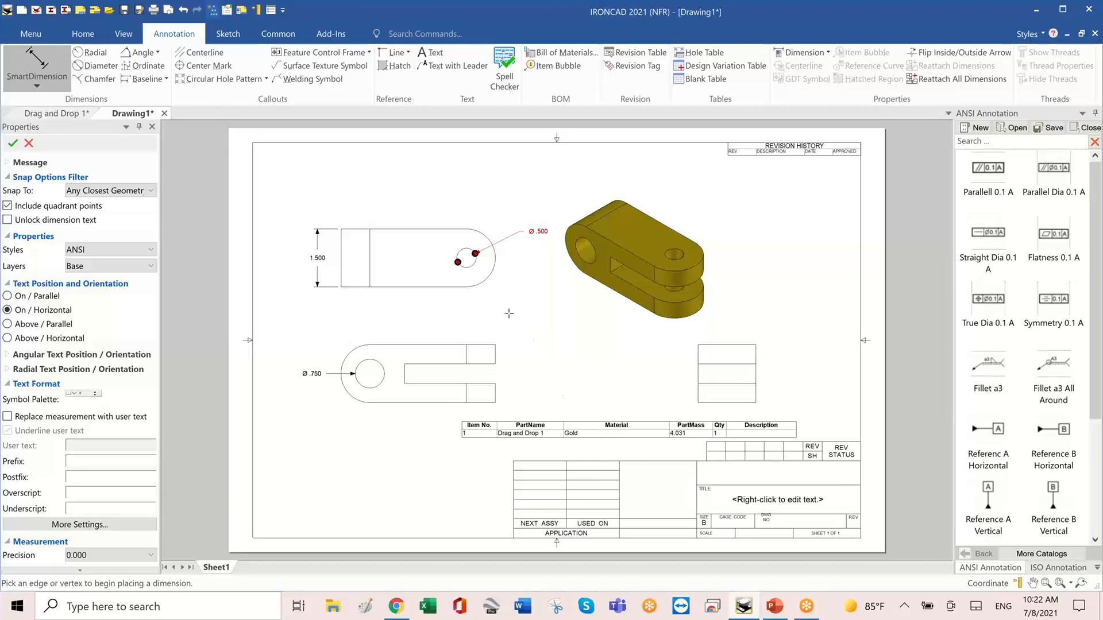
{"action": "left_click", "coordinate": [487, 279]}
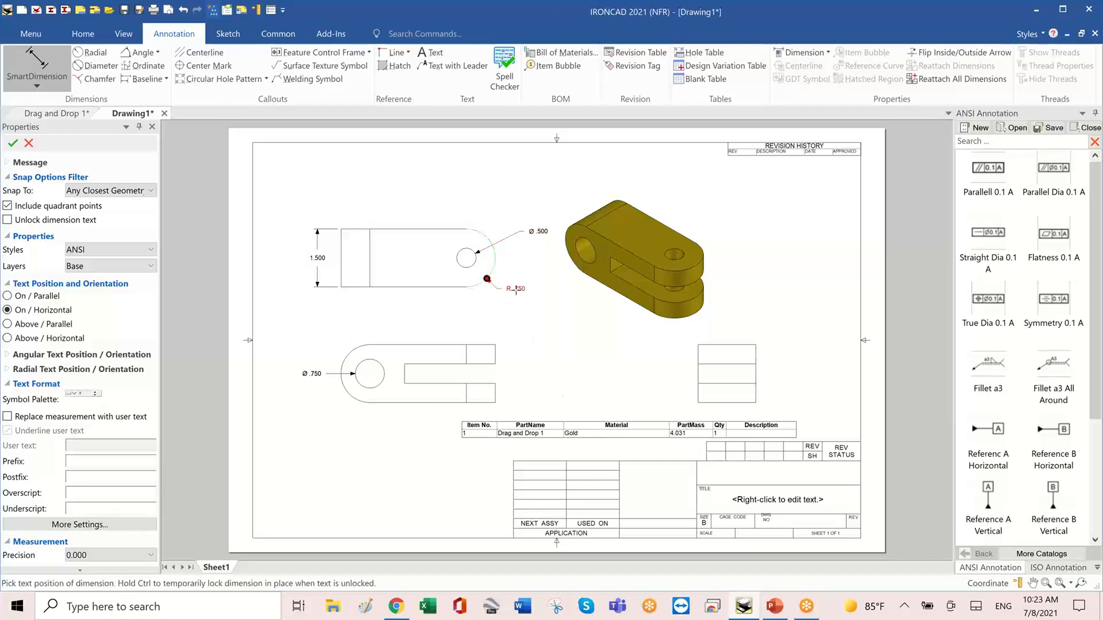
{"action": "left_click", "coordinate": [516, 290]}
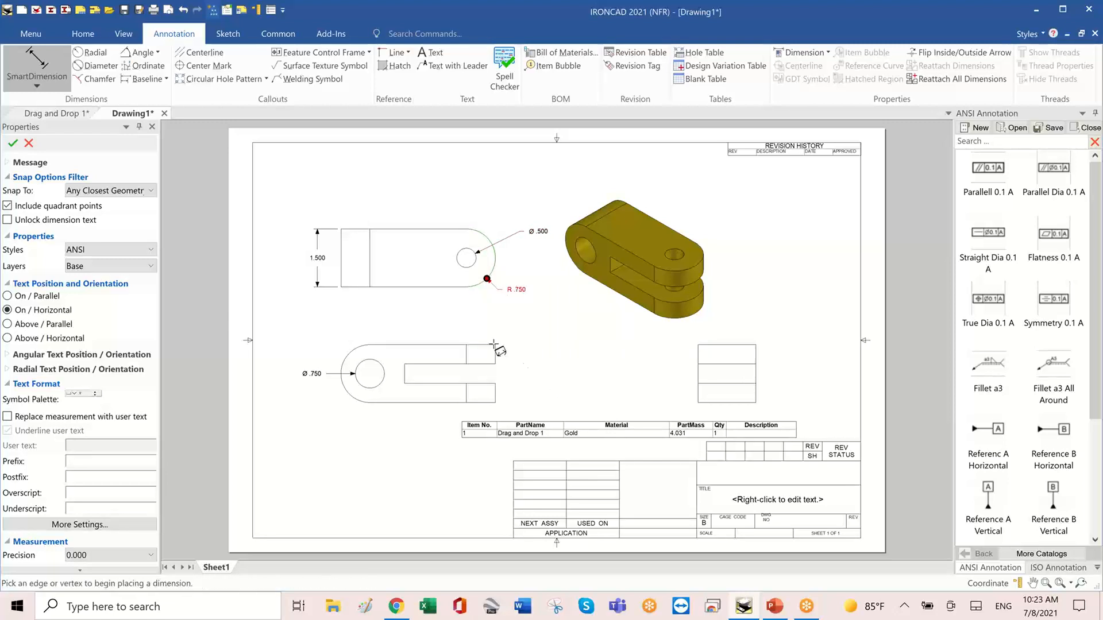
Dimension the part's overall horizontal length in the front view and place the dimension above the view.
{"action": "left_click", "coordinate": [494, 345]}
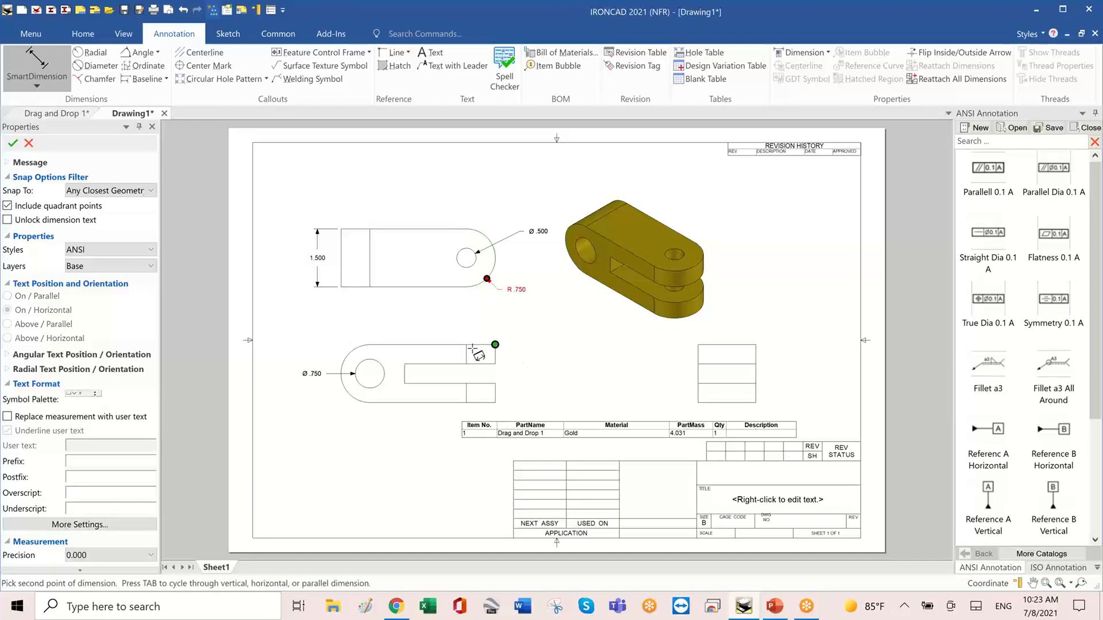
{"action": "left_click", "coordinate": [341, 374]}
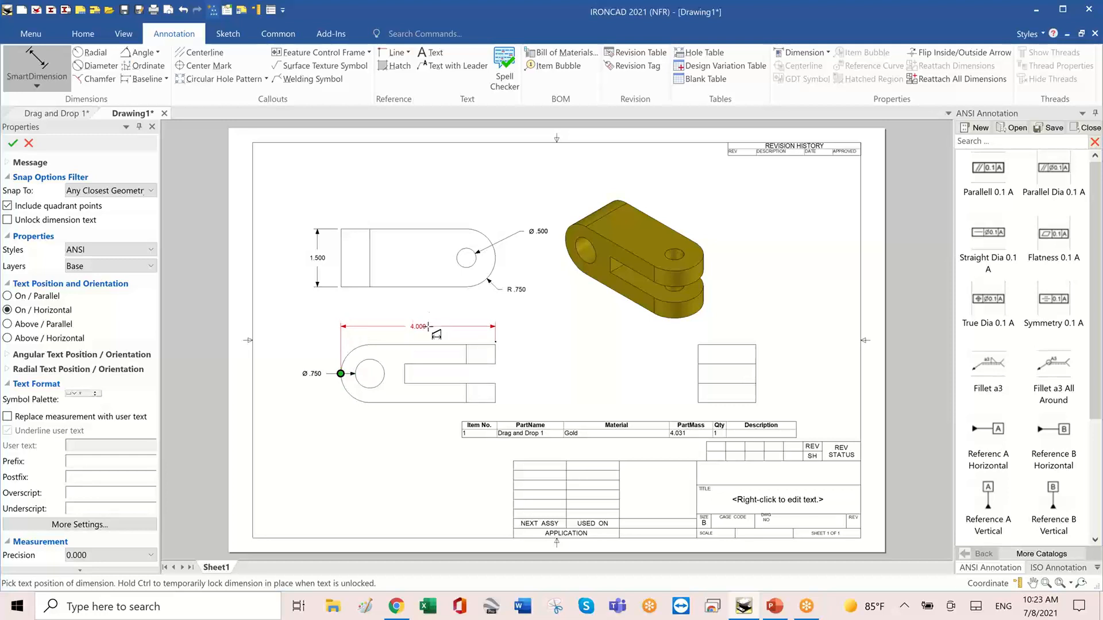
{"action": "left_click", "coordinate": [435, 331]}
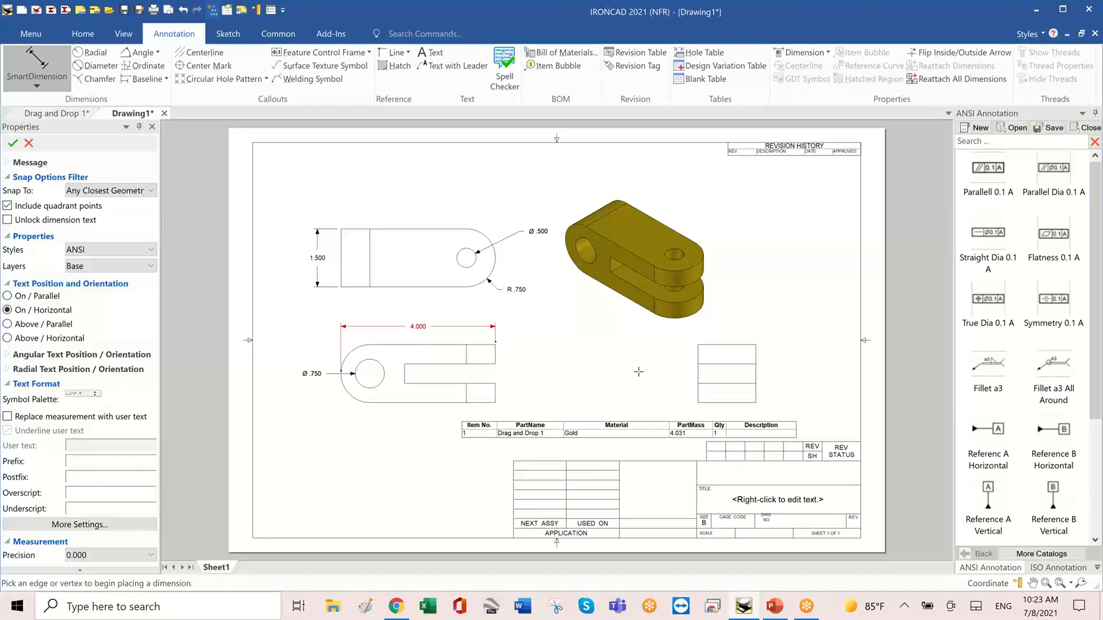
Switch to the Drag and Drop 1 scene and set the large cross hole's diameter to 1 in.
{"action": "left_click", "coordinate": [49, 114]}
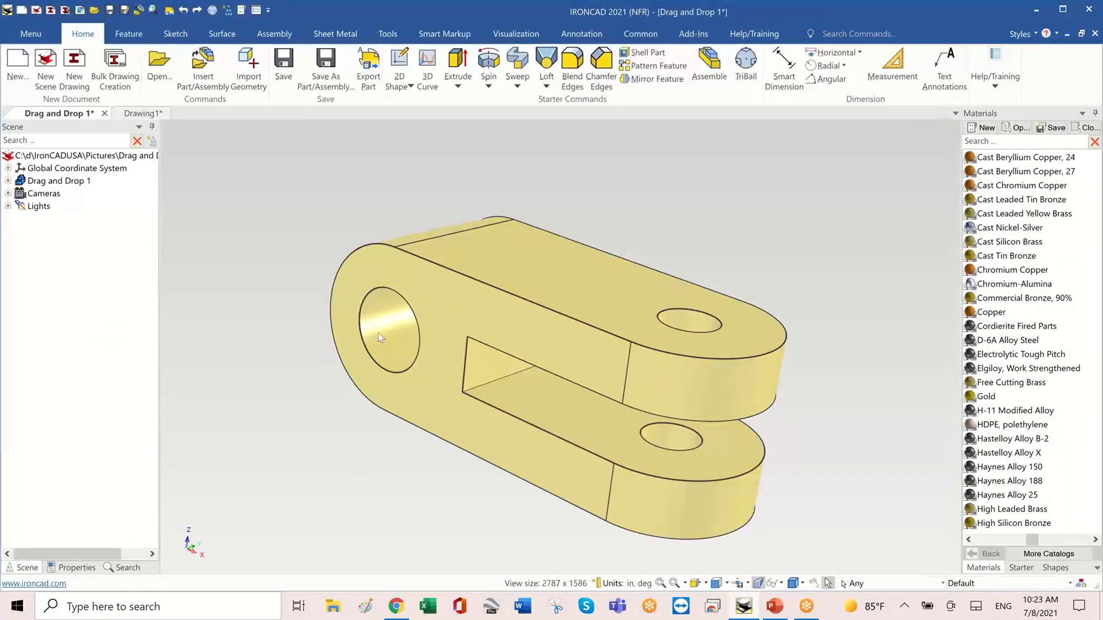
{"action": "left_click", "coordinate": [391, 331]}
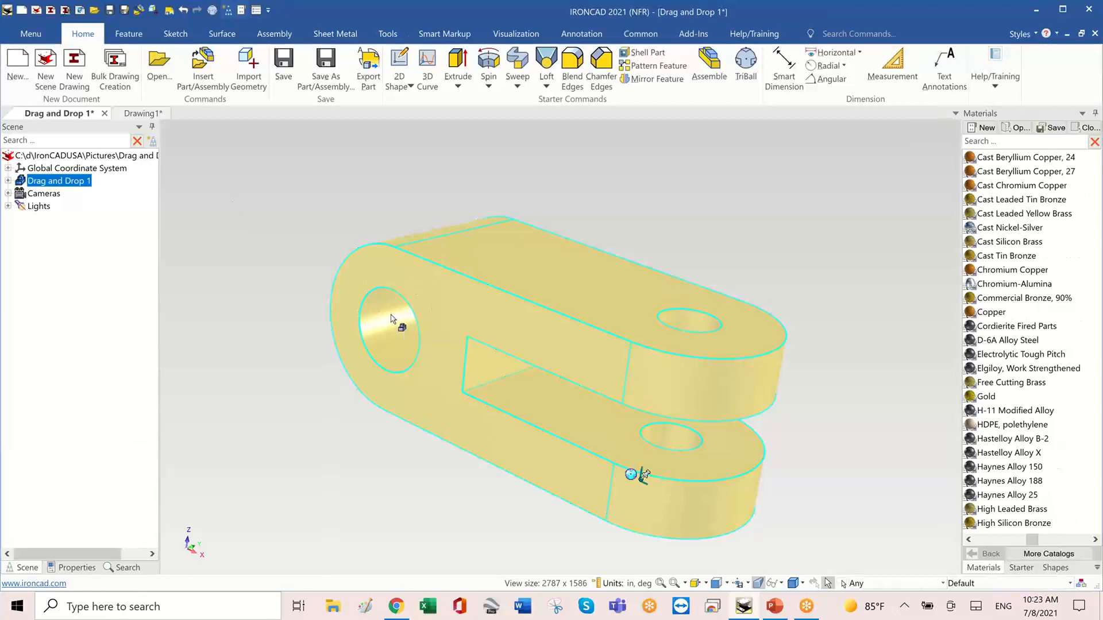
{"action": "left_click", "coordinate": [391, 316]}
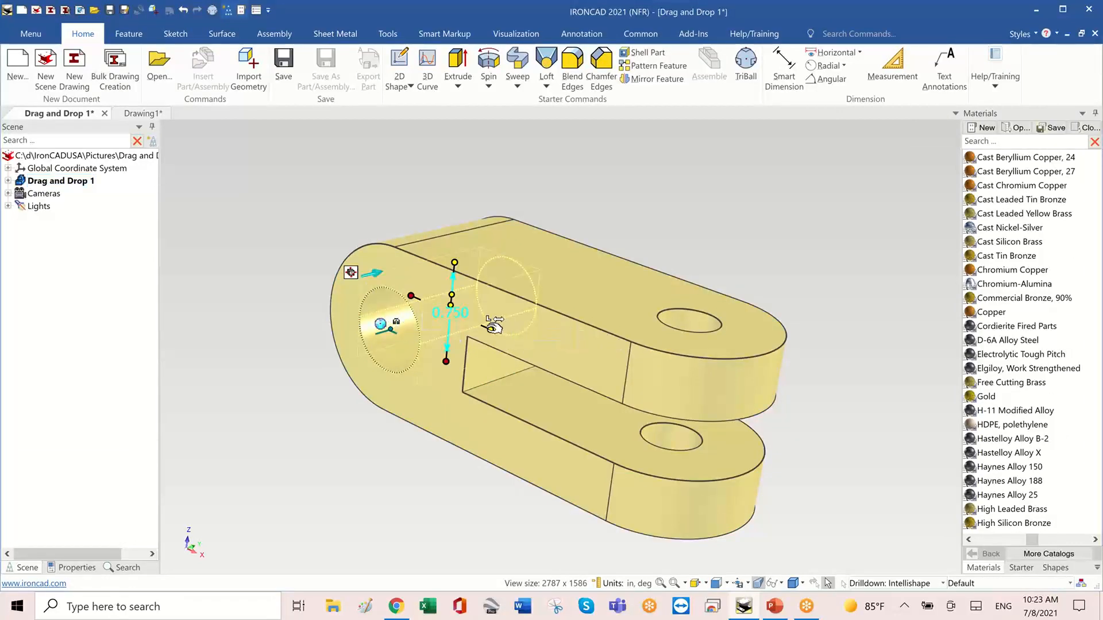
{"action": "left_click_drag", "start_coordinate": [493, 325], "coordinate": [509, 334]}
{"action": "type", "text": "1"}
{"action": "key", "text": "Return"}
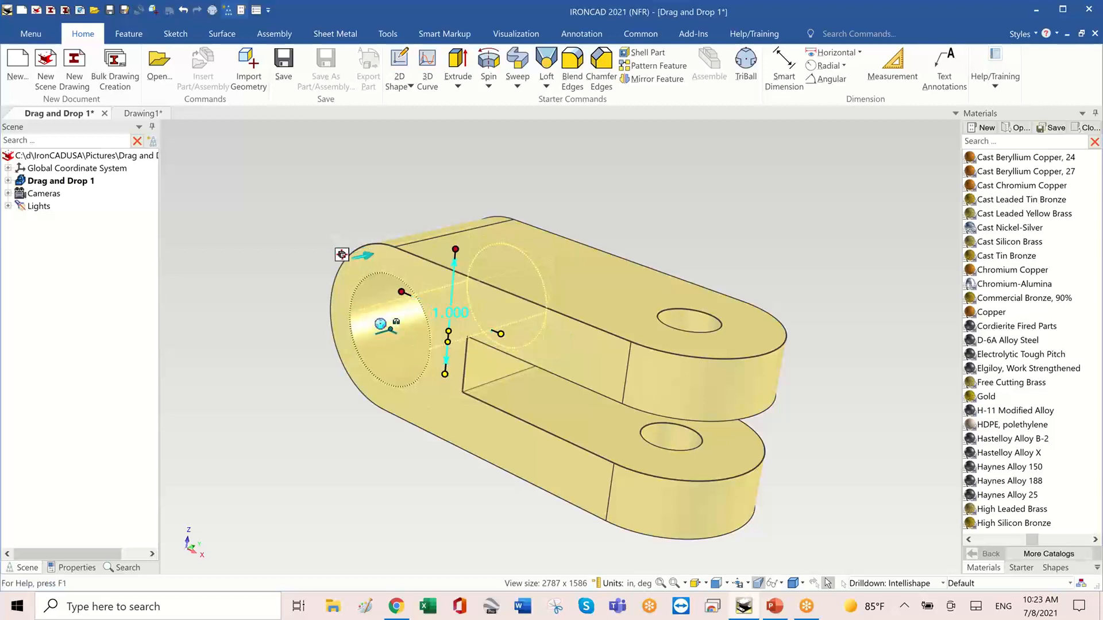
Deselect the hole in the scene, return to Drawing1 and update the views on this sheet.
{"action": "left_click", "coordinate": [606, 235]}
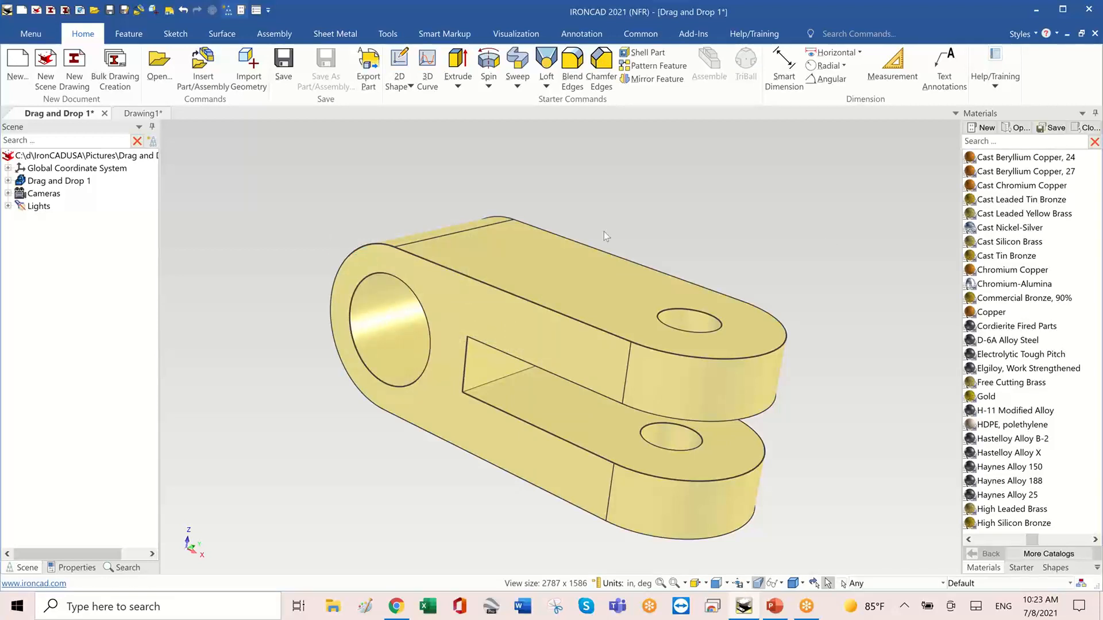
{"action": "left_click", "coordinate": [142, 113]}
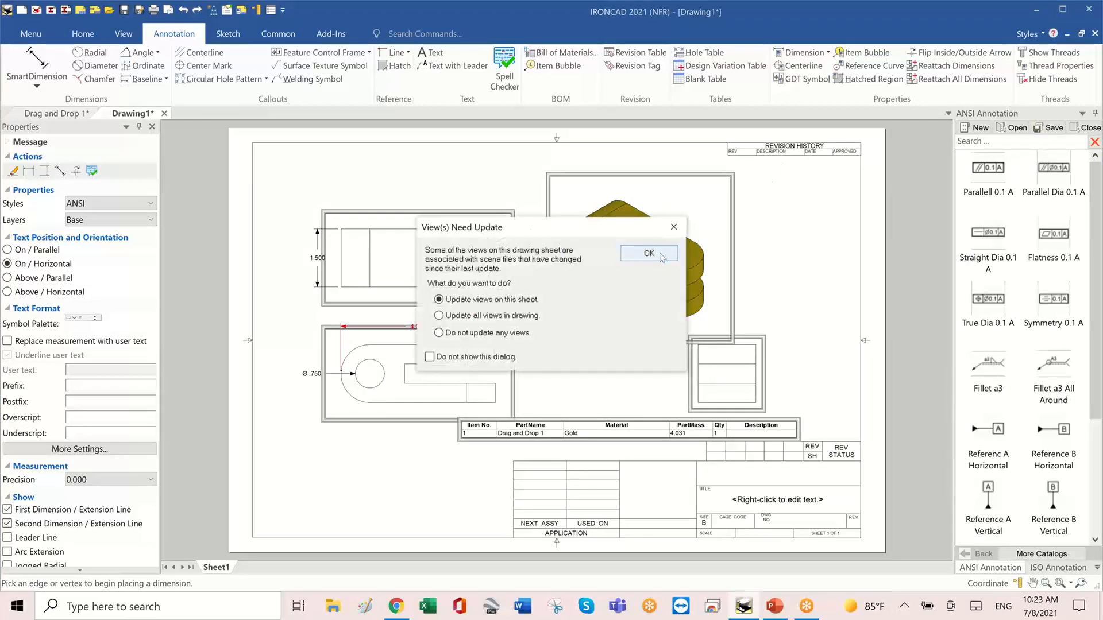
{"action": "left_click", "coordinate": [648, 253]}
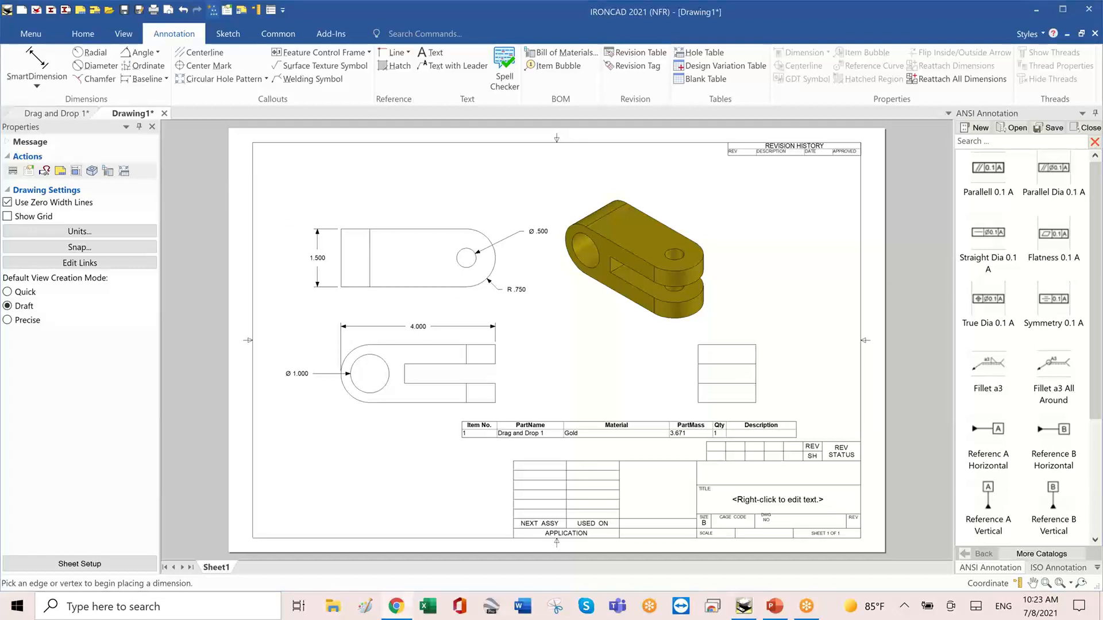
Switch to the Learning IronCAD Lesson 2 page in Chrome and examine the dimensioned drawing of the next exercise part.
{"action": "mouse_move", "coordinate": [551, 0]}
{"action": "left_mouse_down"}
{"action": "mouse_move", "coordinate": [449, 283]}
{"action": "mouse_move", "coordinate": [464, 253]}
{"action": "left_mouse_up"}
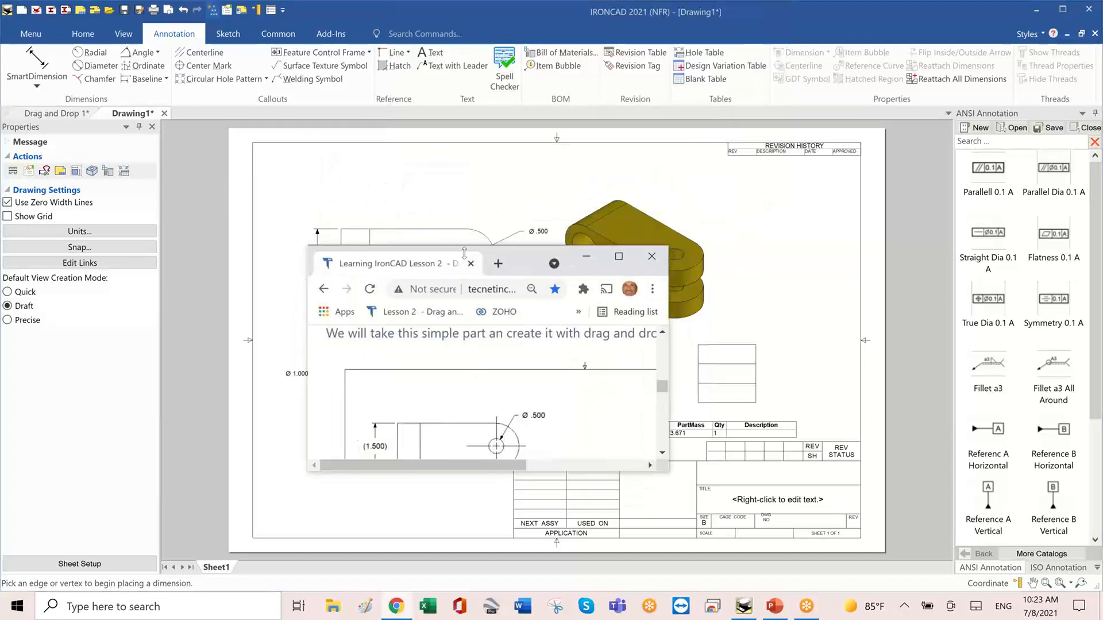
{"action": "left_click", "coordinate": [619, 256]}
{"action": "scroll", "coordinate": [591, 250], "scroll_direction": "up", "scroll_amount": 5}
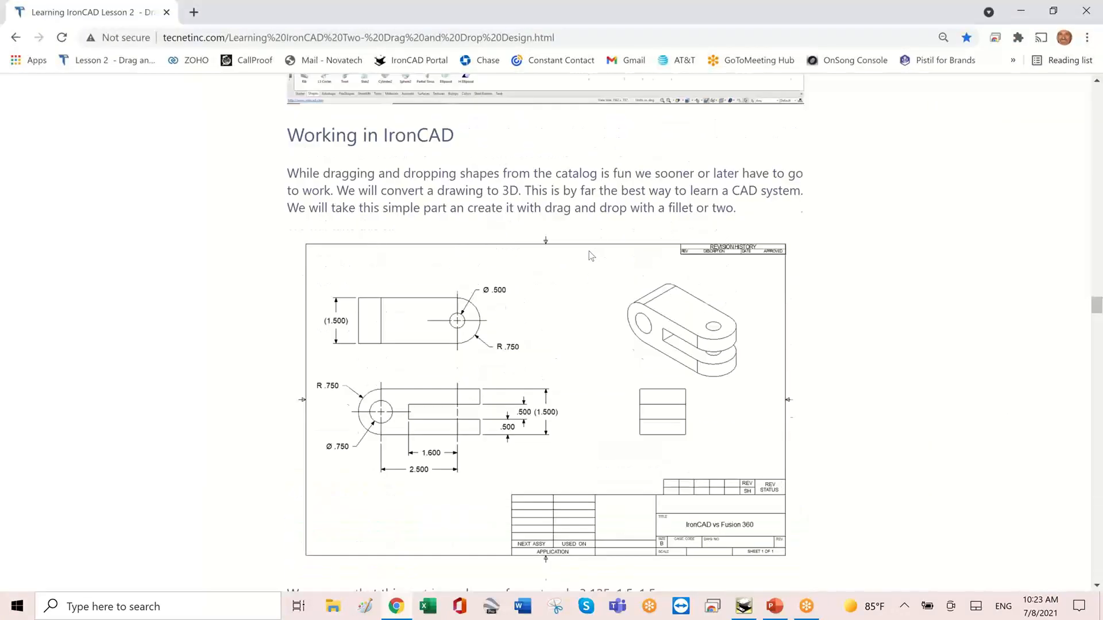
{"action": "mouse_move", "coordinate": [1096, 303]}
{"action": "left_mouse_down"}
{"action": "mouse_move", "coordinate": [1096, 345]}
{"action": "mouse_move", "coordinate": [1096, 96]}
{"action": "mouse_move", "coordinate": [1101, 375]}
{"action": "left_mouse_up"}
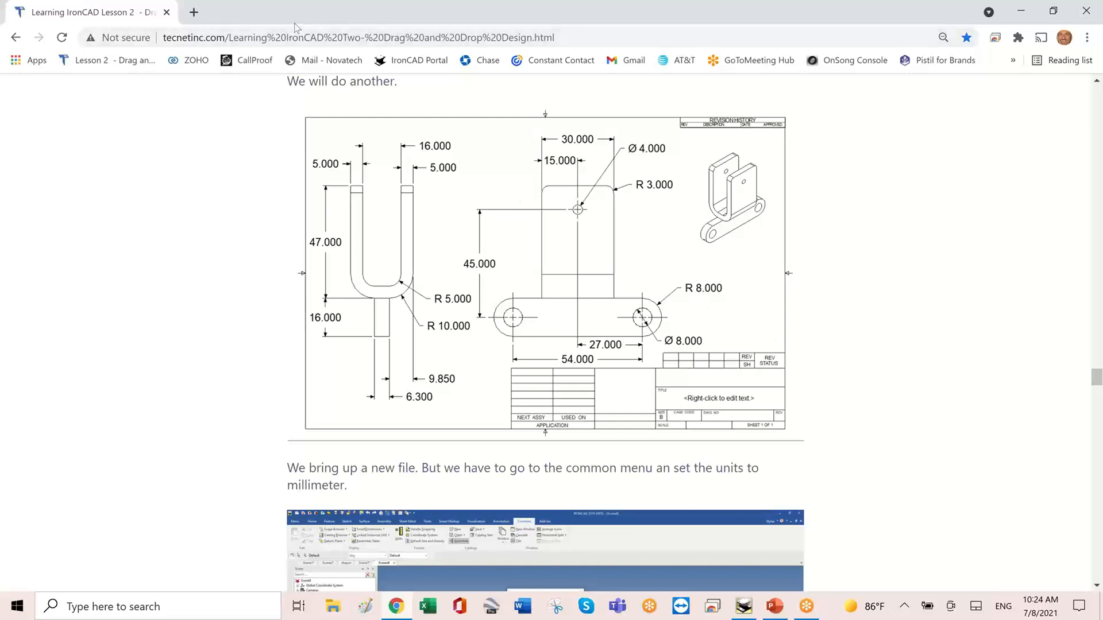
{"action": "left_click_drag", "start_coordinate": [300, 23], "coordinate": [307, 0]}
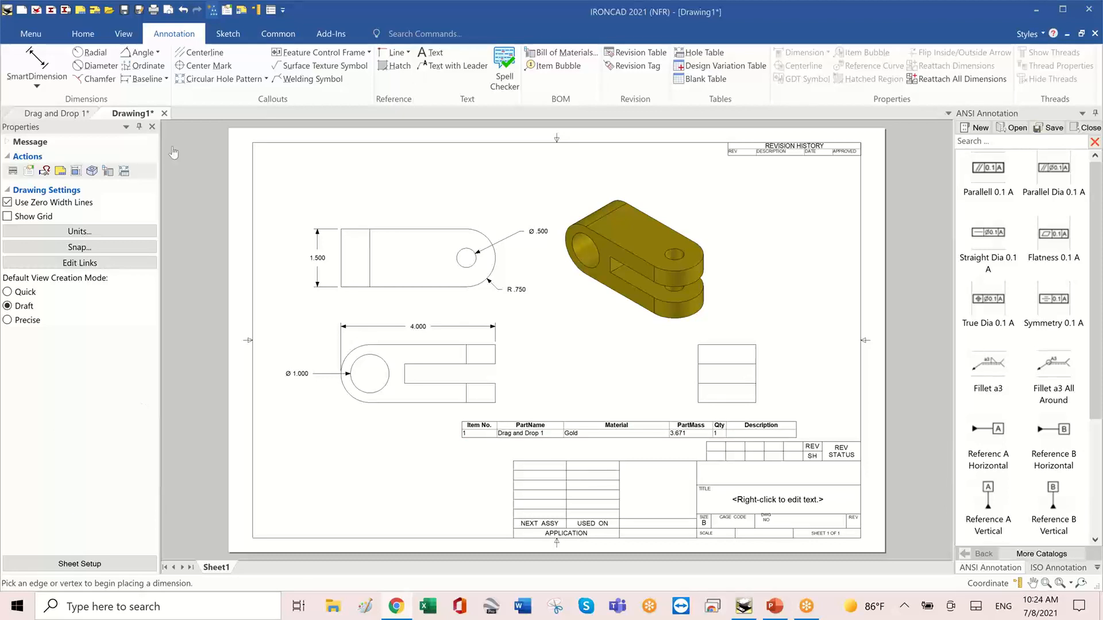
Switch back to IronCAD, create a new scene with the Starter shape catalog shown, and bring up the empty scene's options.
{"action": "left_click", "coordinate": [83, 33]}
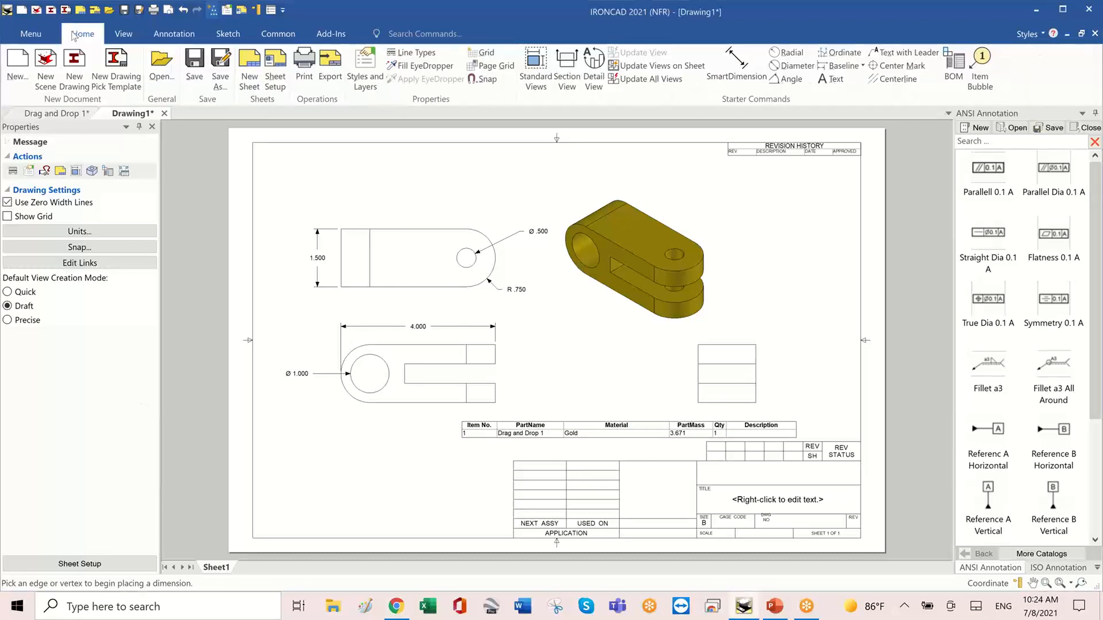
{"action": "left_click", "coordinate": [46, 64]}
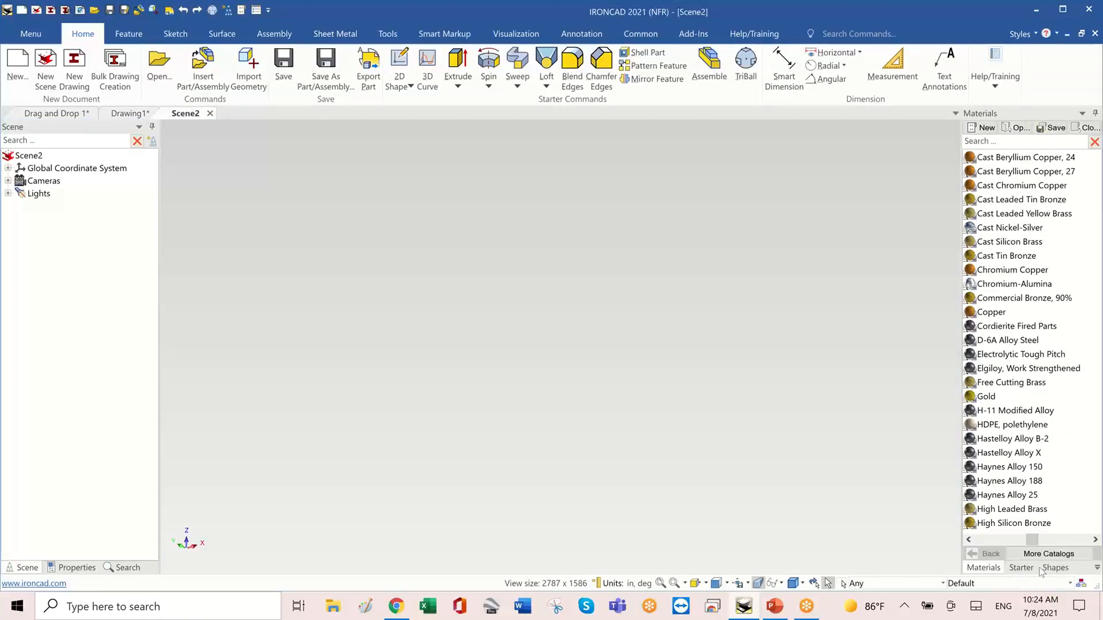
{"action": "left_click", "coordinate": [1037, 567]}
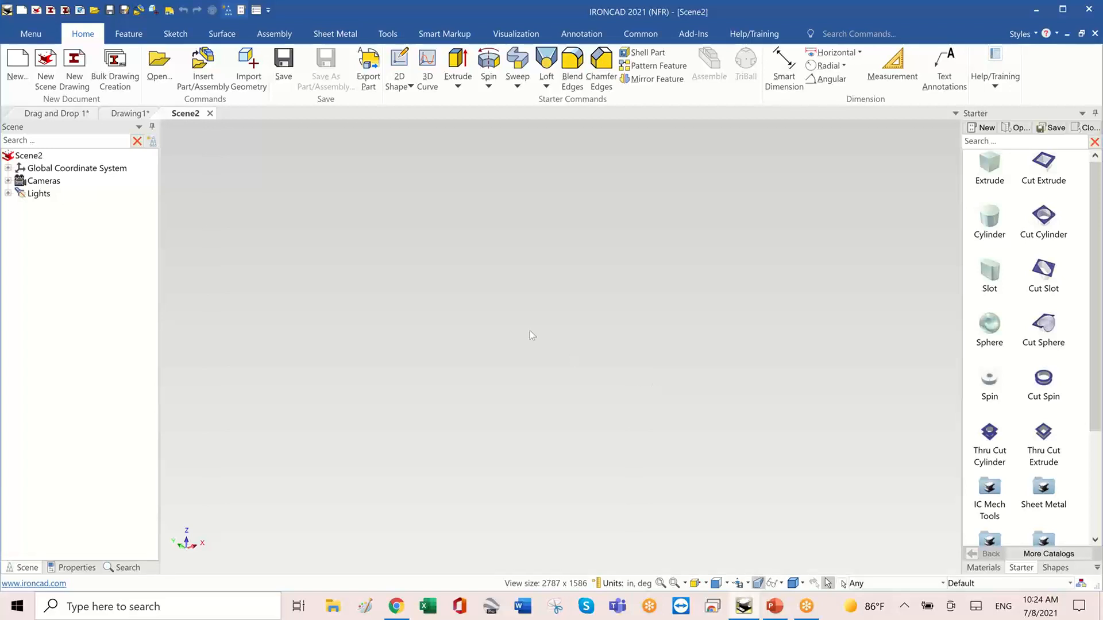
{"action": "right_click", "coordinate": [419, 243]}
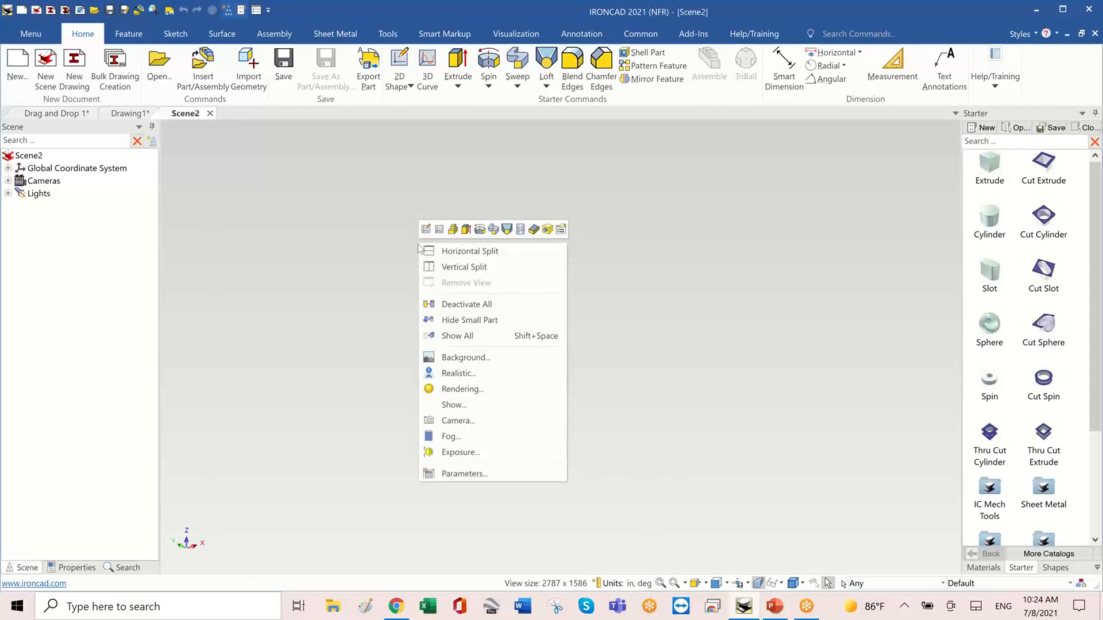
Set the scene background to a 2D texture using the image Drag and drop 2.gif from the Pictures folder.
{"action": "left_click", "coordinate": [475, 359]}
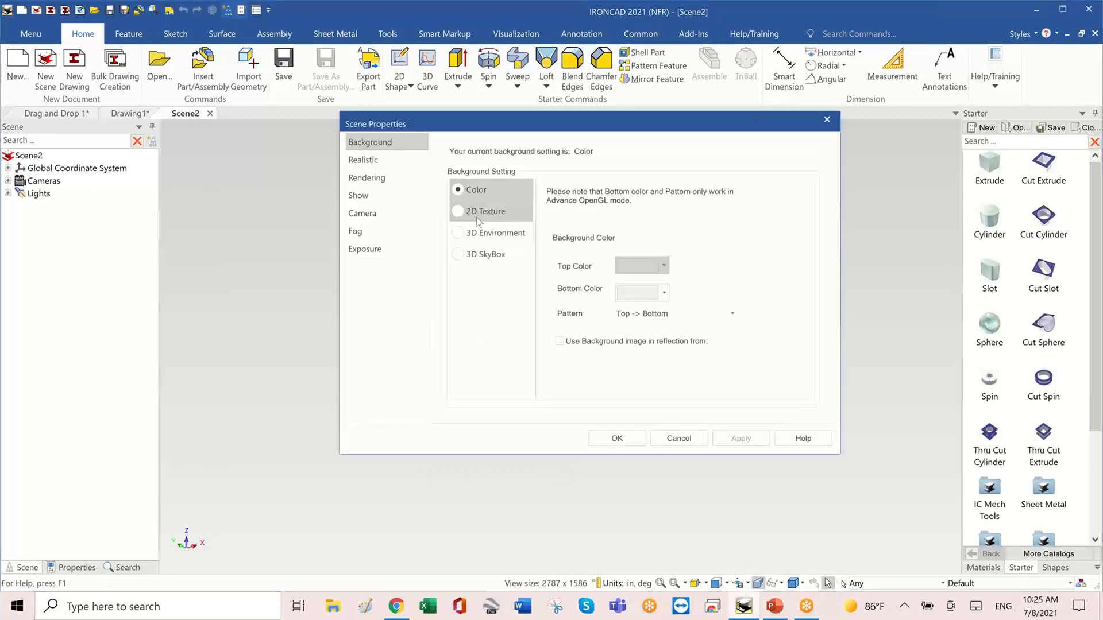
{"action": "left_click", "coordinate": [460, 212]}
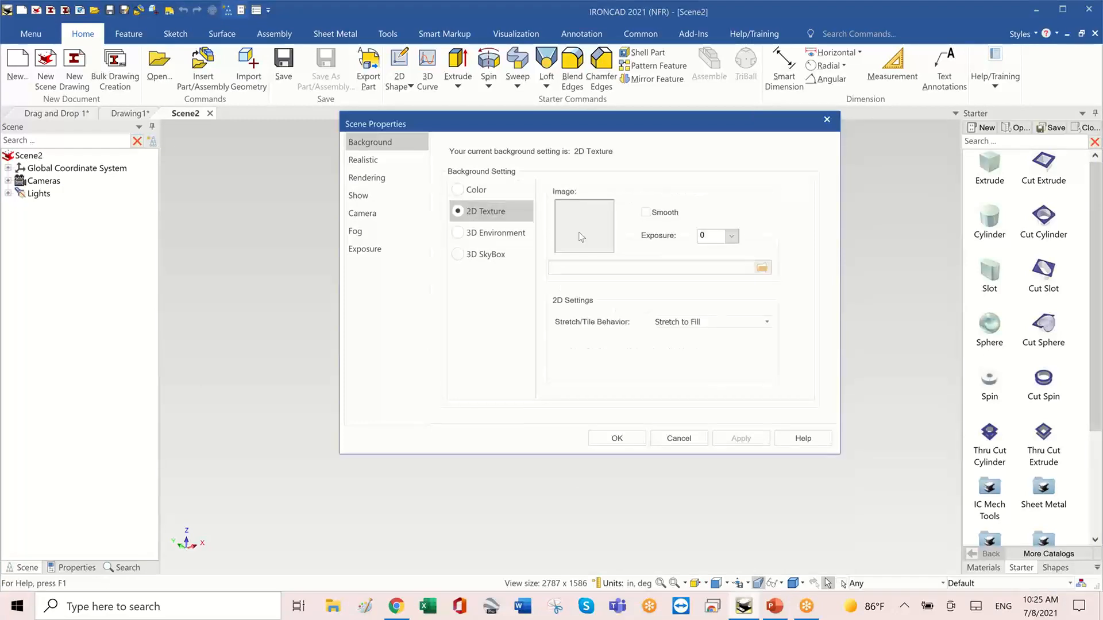
{"action": "left_click", "coordinate": [762, 267]}
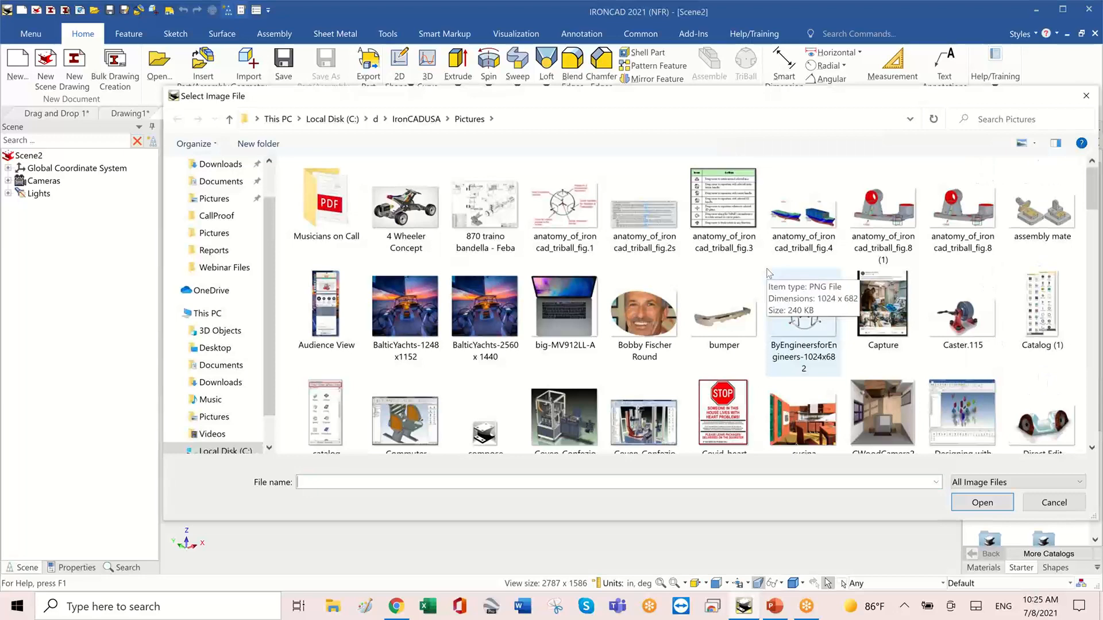
{"action": "scroll", "coordinate": [770, 274], "scroll_direction": "down", "scroll_amount": 3}
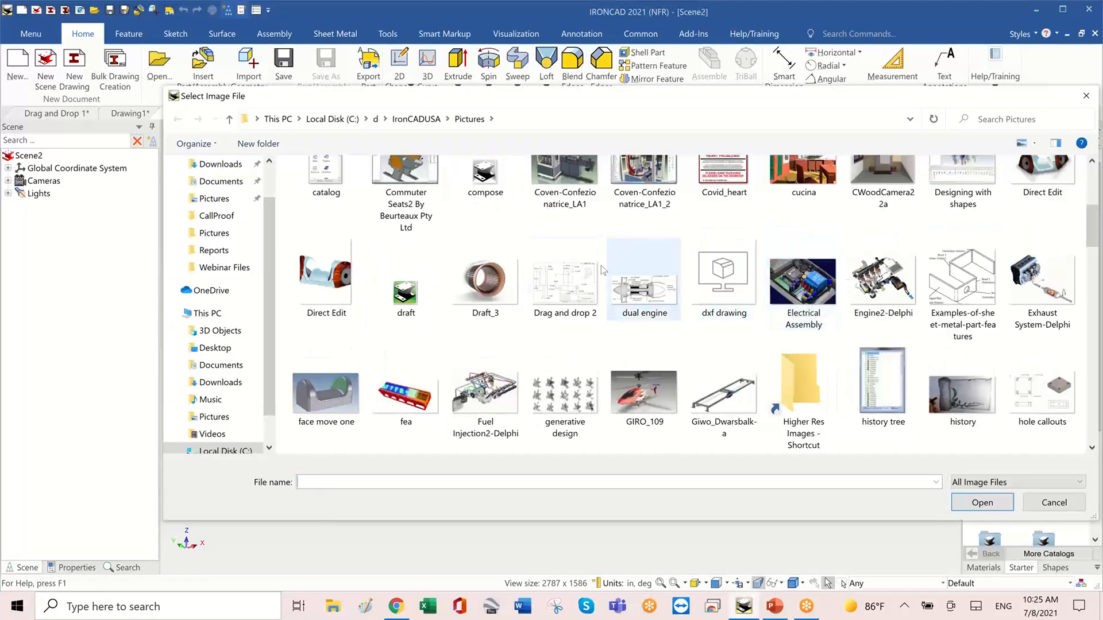
{"action": "left_click", "coordinate": [579, 281]}
{"action": "left_click", "coordinate": [982, 503]}
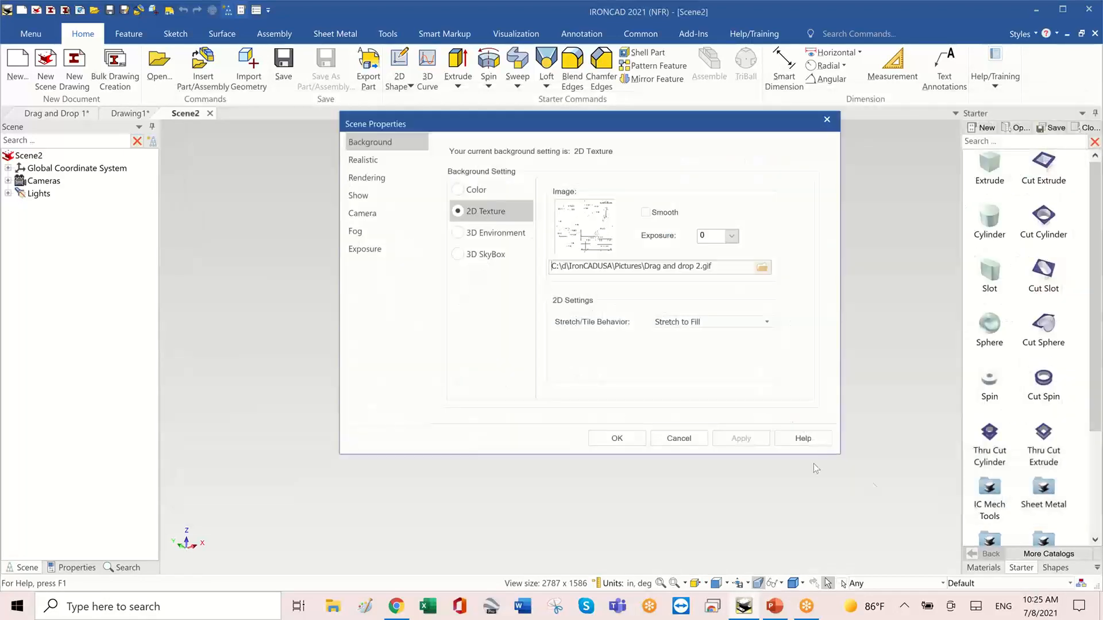
{"action": "left_click", "coordinate": [617, 438]}
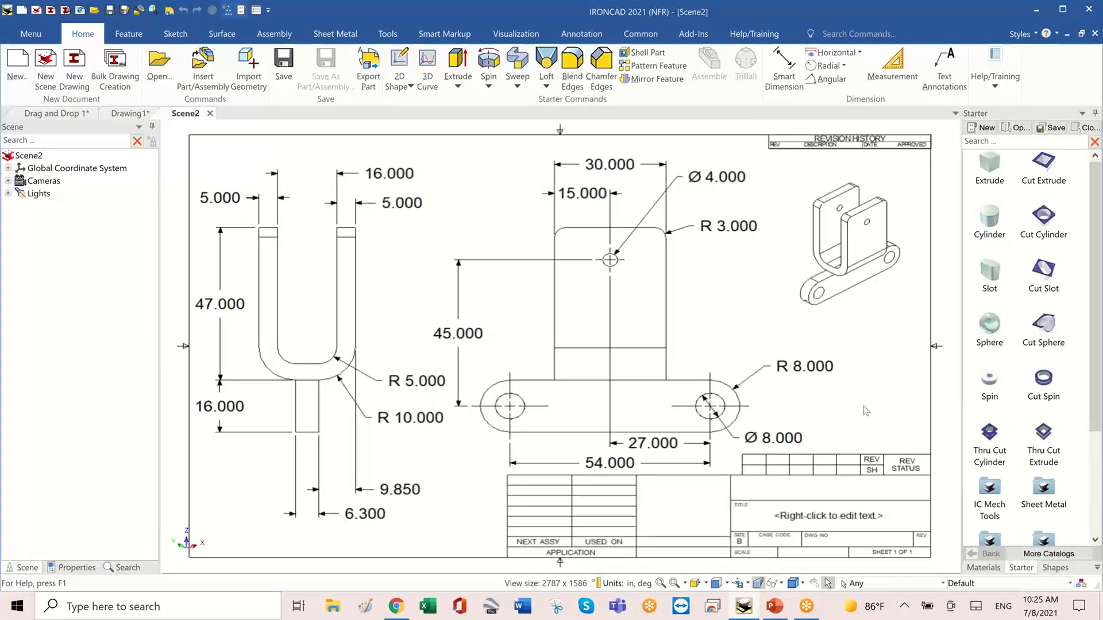
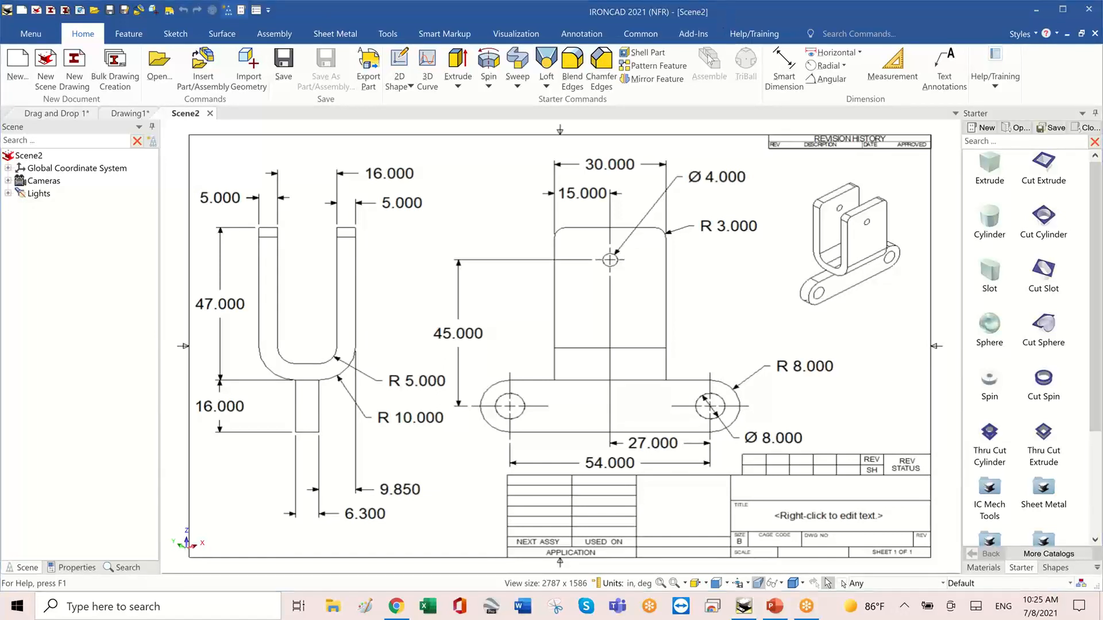
{"action": "mouse_move", "coordinate": [679, 559]}
{"action": "left_mouse_down"}
{"action": "mouse_move", "coordinate": [597, 549]}
{"action": "mouse_move", "coordinate": [575, 577]}
{"action": "mouse_move", "coordinate": [652, 605]}
{"action": "left_mouse_up"}
{"action": "mouse_move", "coordinate": [679, 559]}
{"action": "left_mouse_down"}
{"action": "mouse_move", "coordinate": [634, 540]}
{"action": "mouse_move", "coordinate": [579, 597]}
{"action": "mouse_move", "coordinate": [694, 603]}
{"action": "mouse_move", "coordinate": [637, 529]}
{"action": "left_mouse_up"}
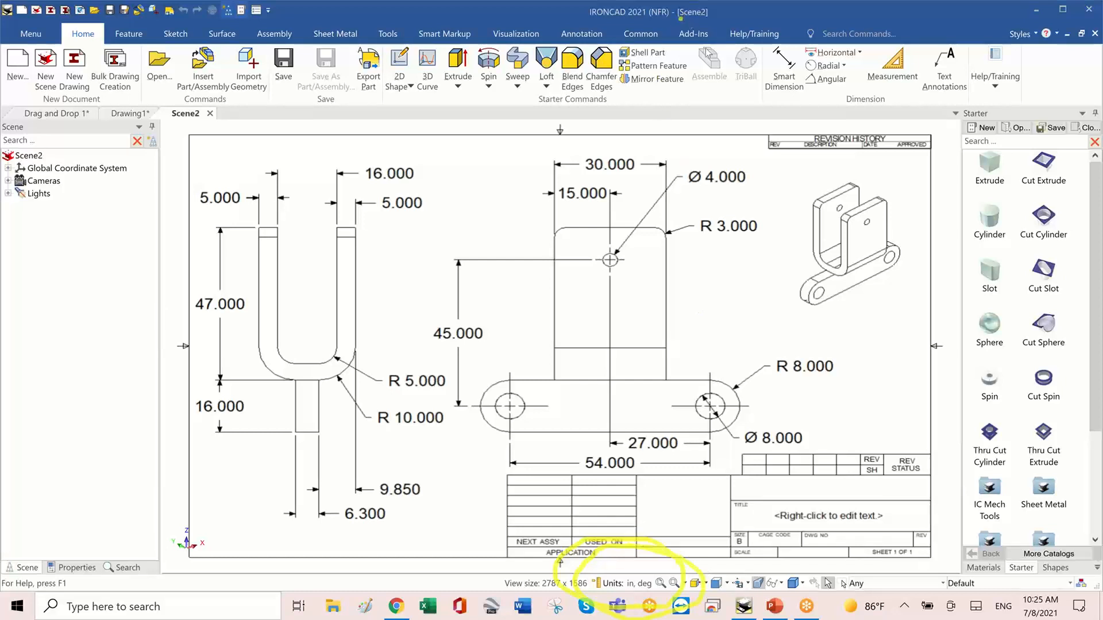
{"action": "left_click", "coordinate": [710, 103]}
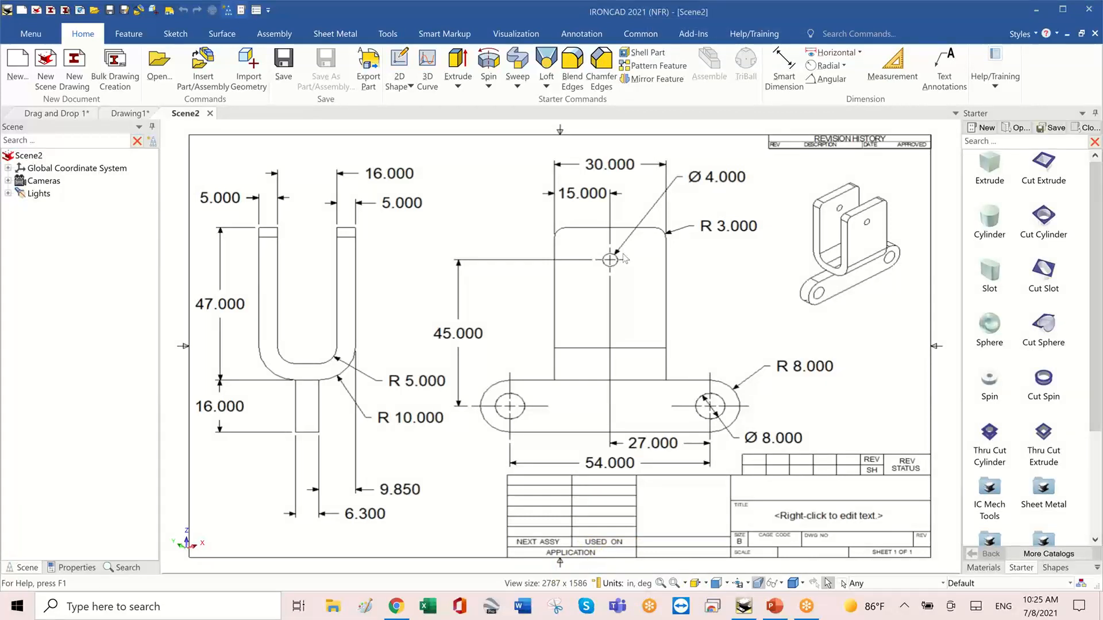
Set the scene's length unit to millimeters.
{"action": "left_click", "coordinate": [619, 584]}
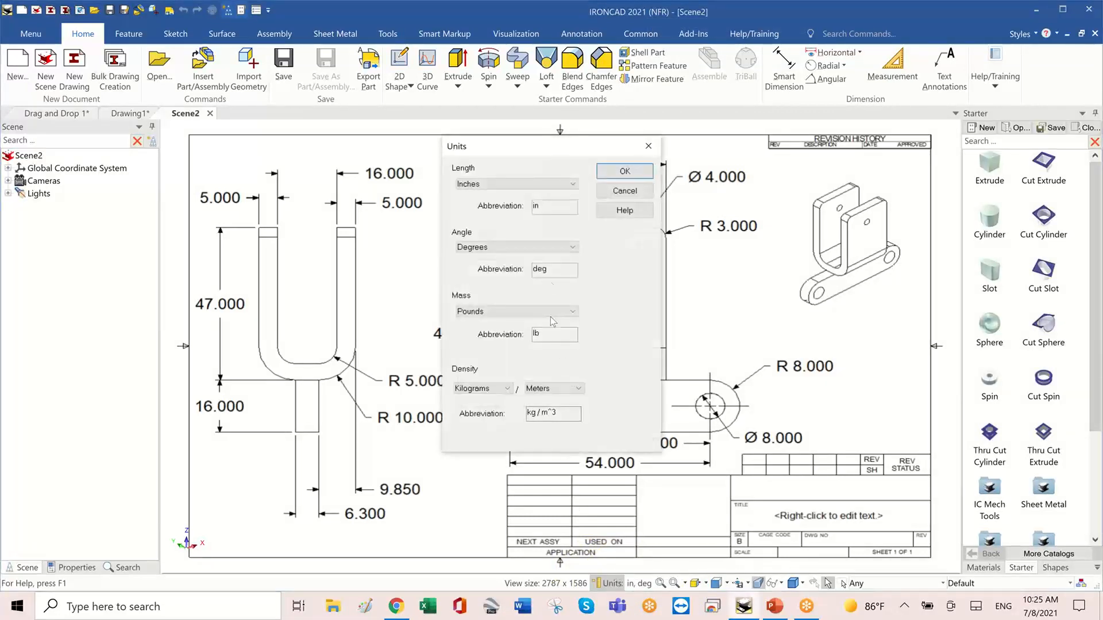
{"action": "left_click", "coordinate": [574, 186]}
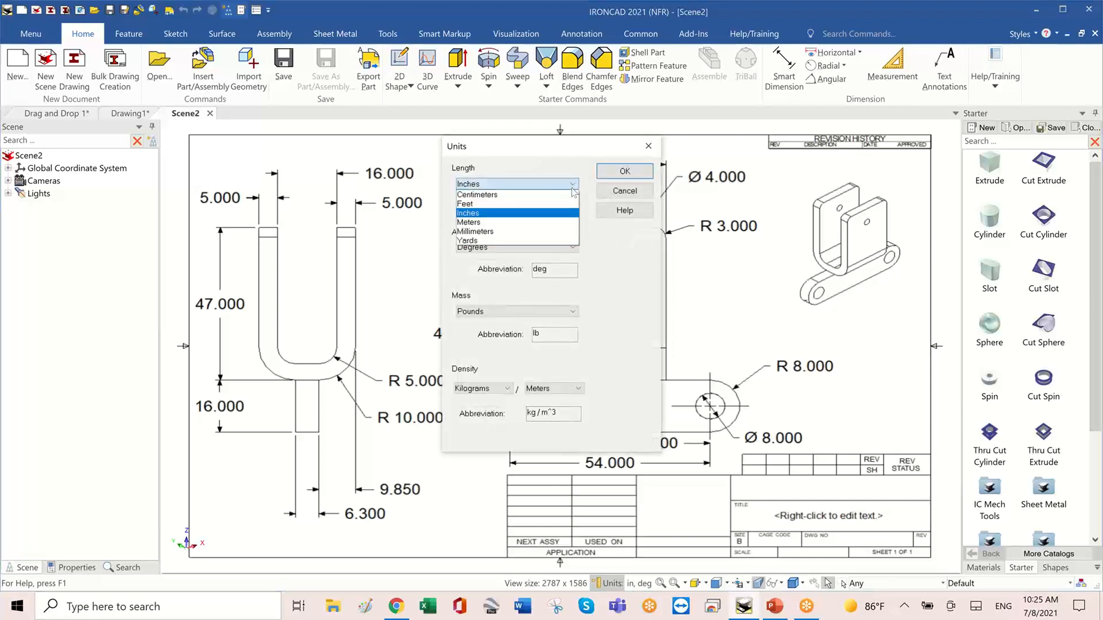
{"action": "left_click", "coordinate": [555, 232]}
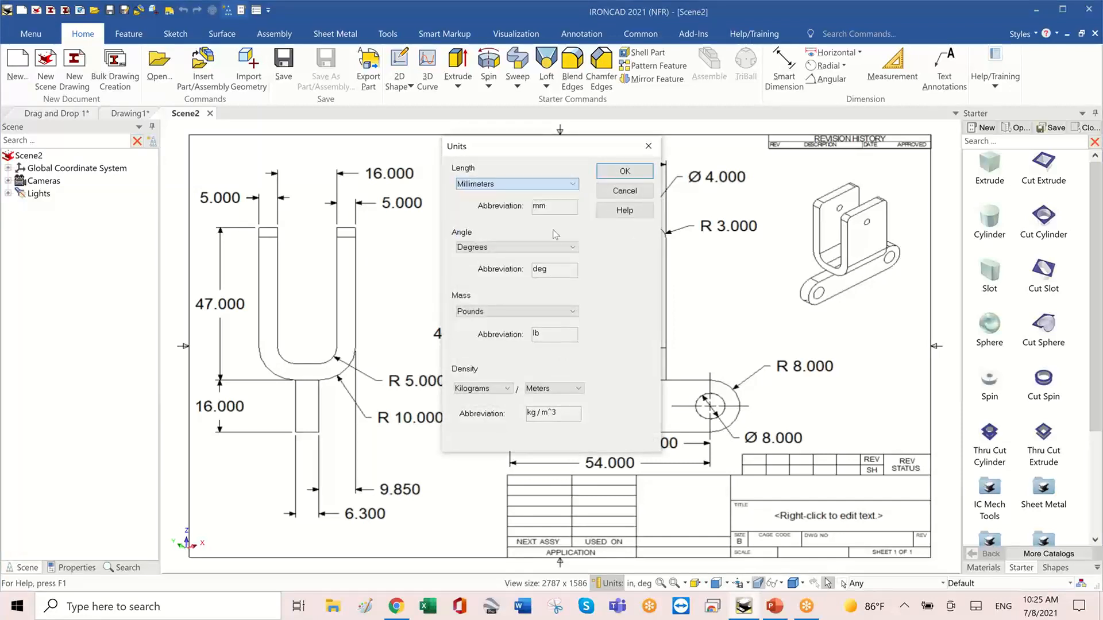
{"action": "left_click", "coordinate": [647, 174]}
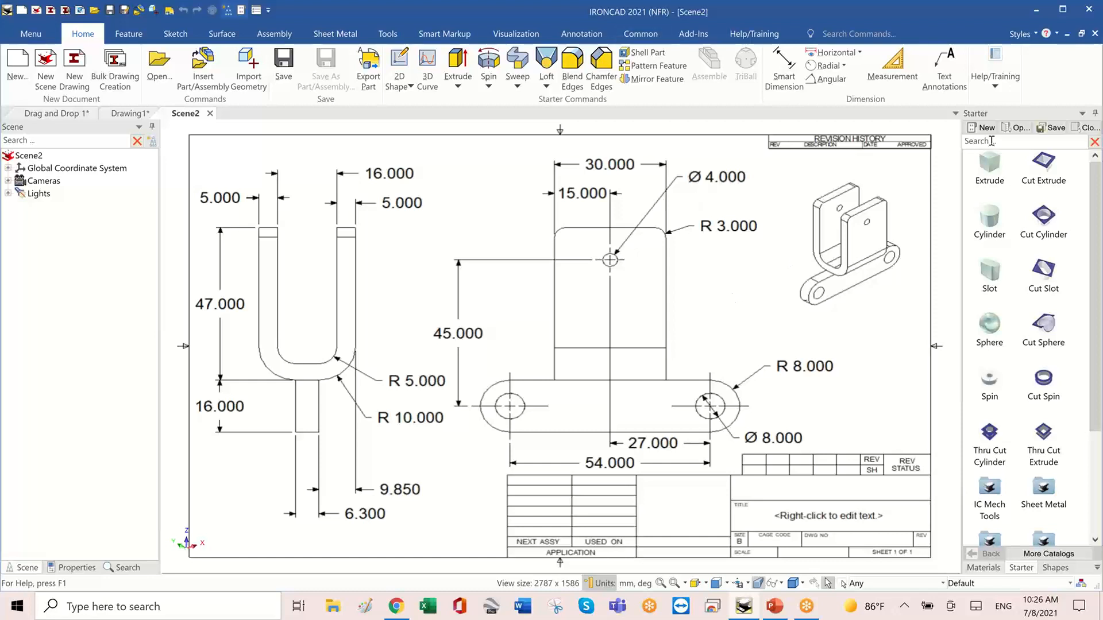
Place an Extrude block from the Starter catalog over the front view of the background drawing.
{"action": "mouse_move", "coordinate": [991, 172]}
{"action": "left_mouse_down"}
{"action": "mouse_move", "coordinate": [692, 309]}
{"action": "mouse_move", "coordinate": [574, 384]}
{"action": "left_mouse_up"}
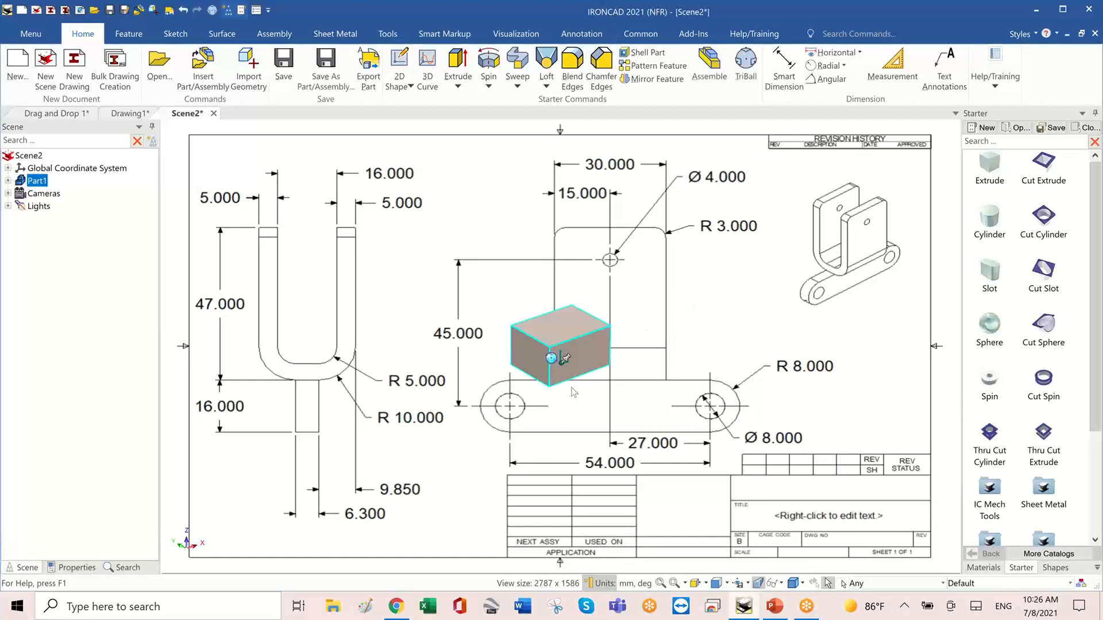
{"action": "scroll", "coordinate": [574, 347], "scroll_direction": "up", "scroll_amount": 8}
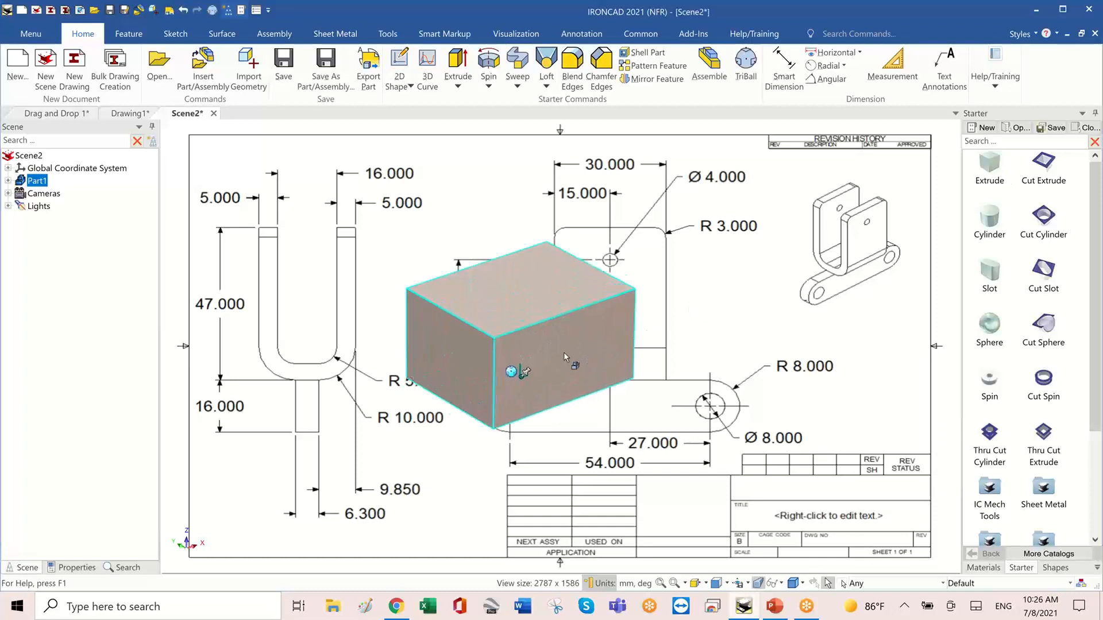
{"action": "scroll", "coordinate": [564, 353], "scroll_direction": "down", "scroll_amount": 5}
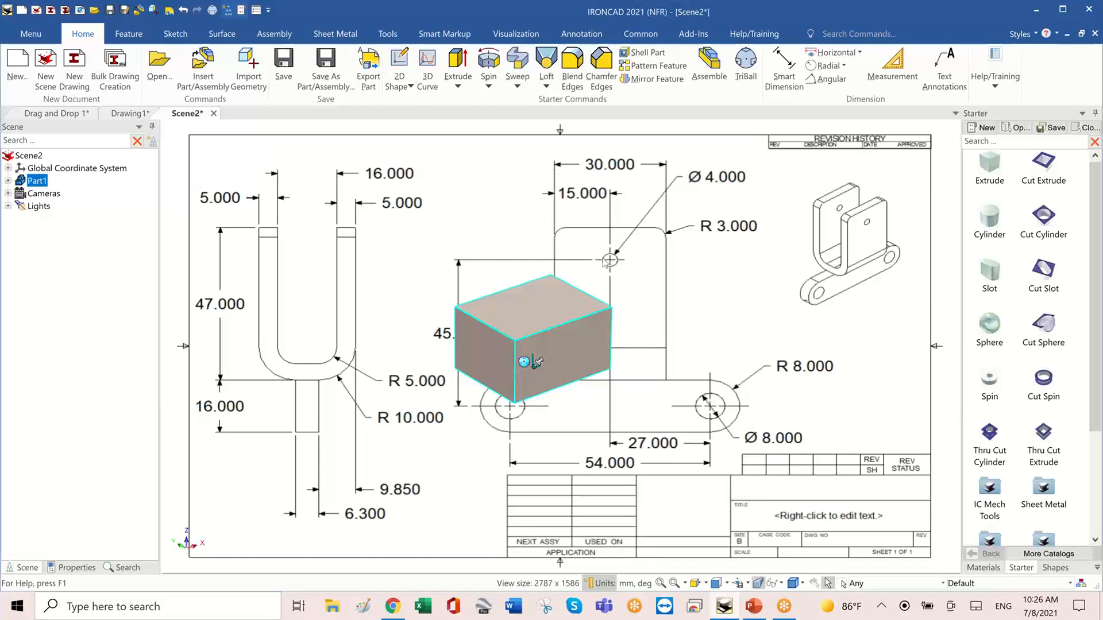
Set the block's sizebox to length 30 mm, width 28 mm and height 47 mm.
{"action": "left_click", "coordinate": [538, 316]}
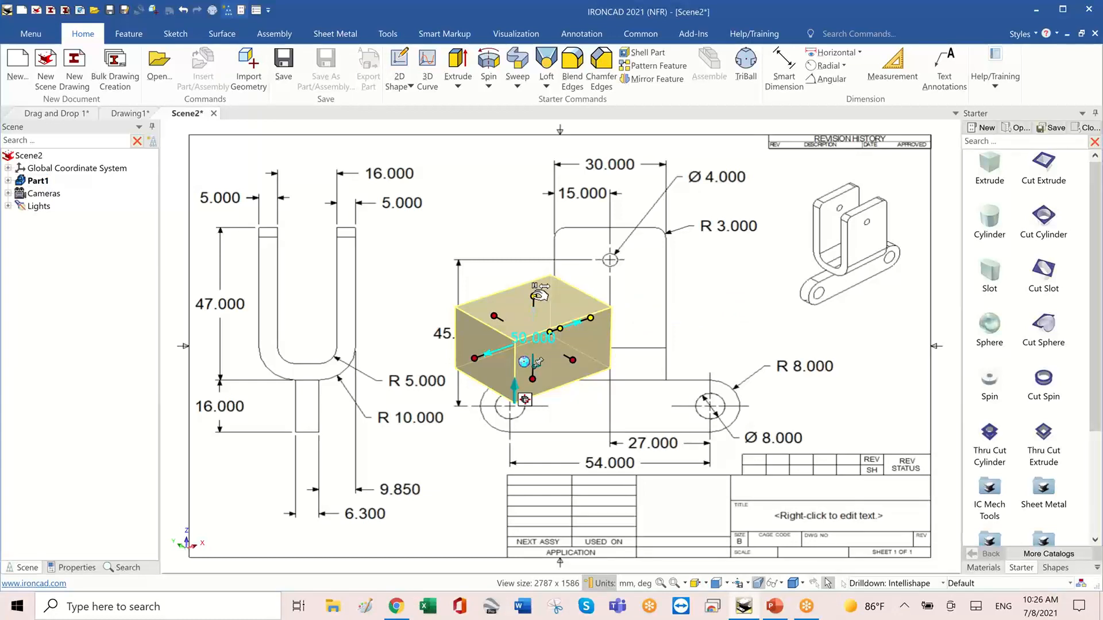
{"action": "right_click", "coordinate": [534, 297]}
{"action": "left_click", "coordinate": [569, 305]}
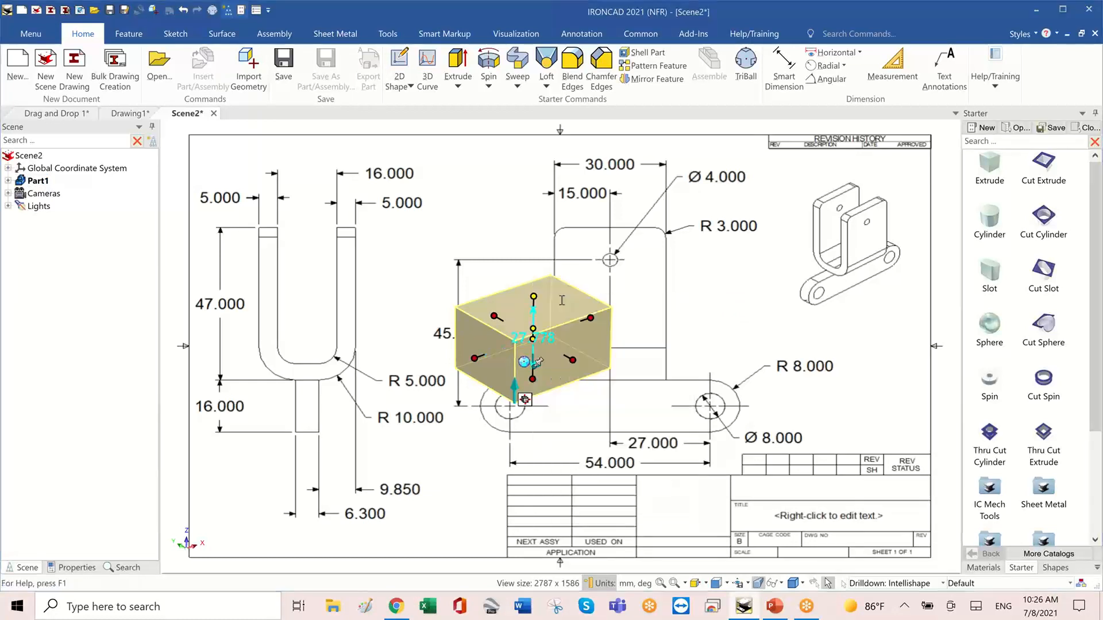
{"action": "left_click", "coordinate": [531, 281]}
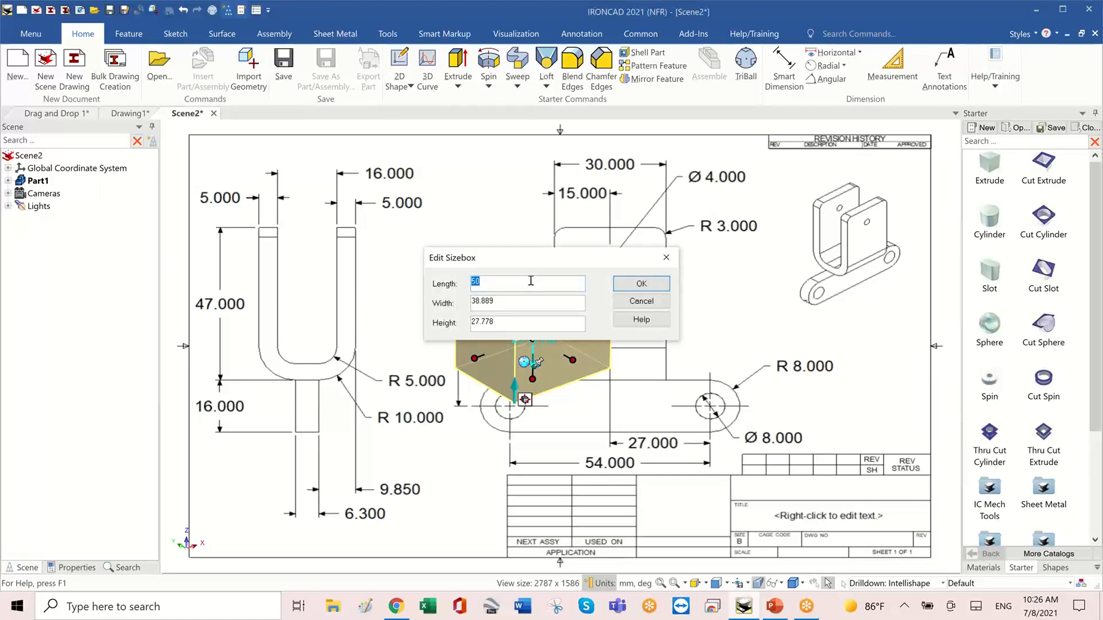
{"action": "type", "text": "3"}
{"action": "double_click", "coordinate": [529, 305]}
{"action": "type", "text": "28"}
{"action": "double_click", "coordinate": [531, 320]}
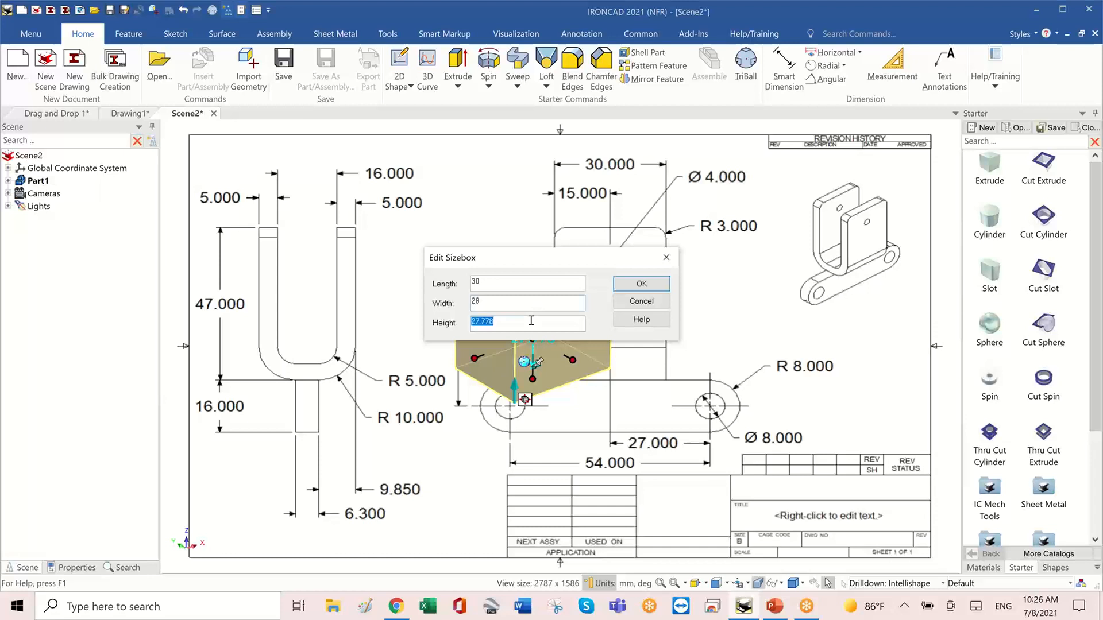
{"action": "type", "text": "47"}
{"action": "left_click", "coordinate": [647, 284]}
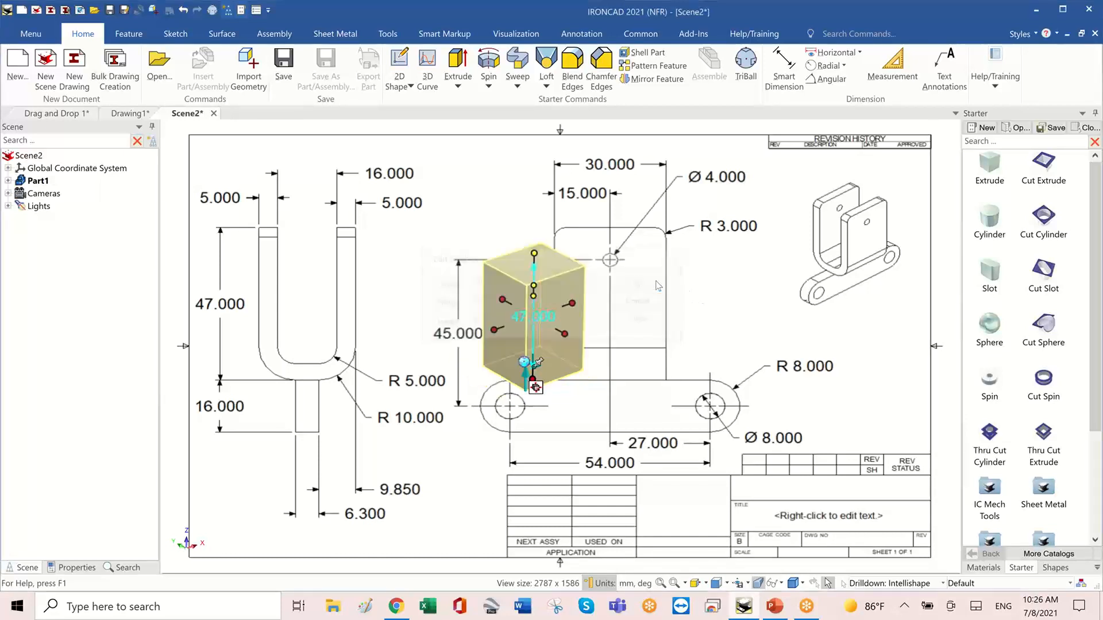
{"action": "left_click", "coordinate": [655, 343]}
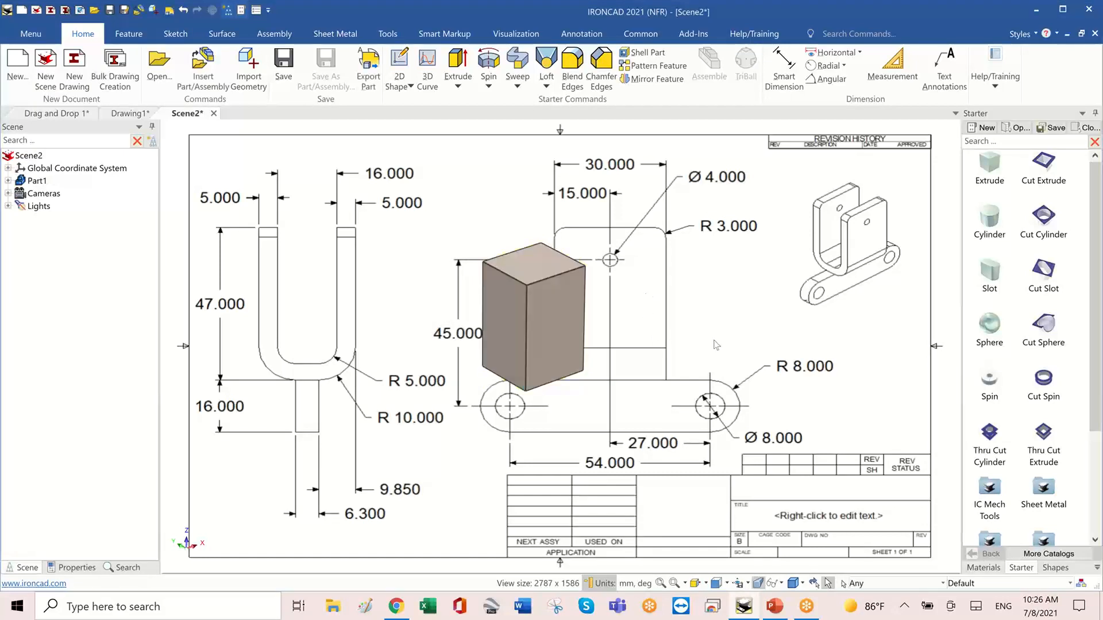
{"action": "middle_click_drag", "start_coordinate": [712, 346], "coordinate": [514, 299]}
{"action": "scroll", "coordinate": [567, 347], "scroll_direction": "up", "scroll_amount": 3}
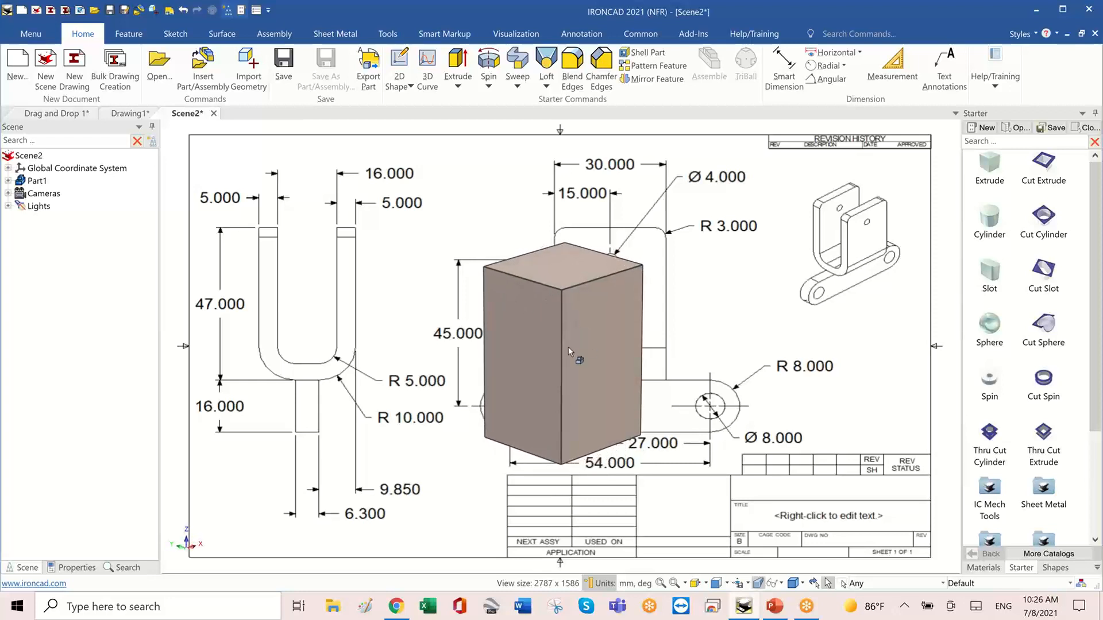
{"action": "scroll", "coordinate": [568, 347], "scroll_direction": "up", "scroll_amount": 2}
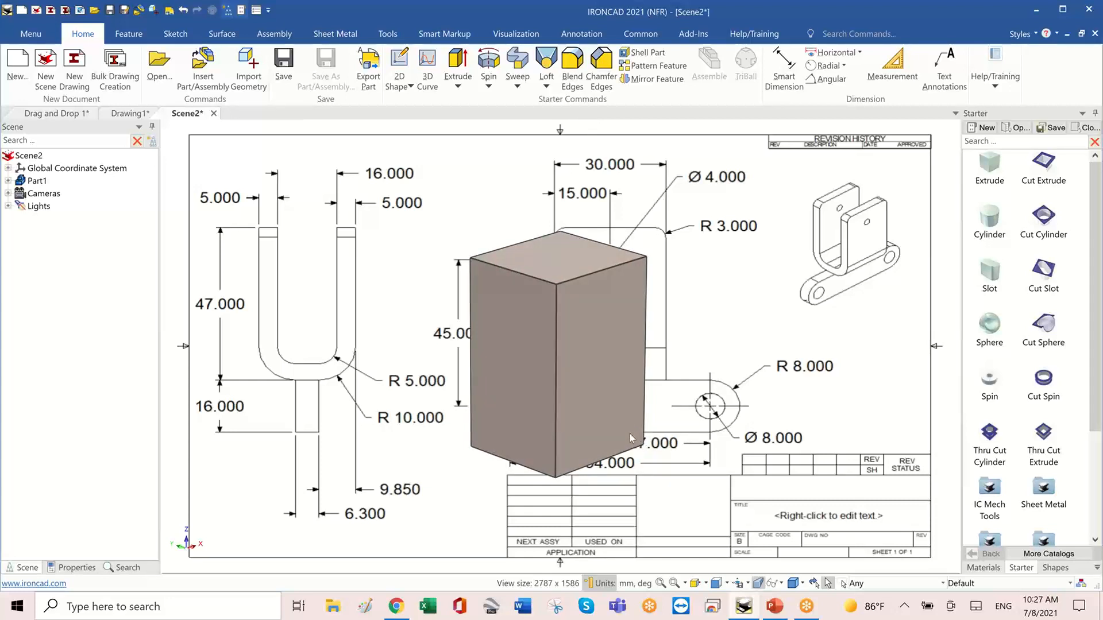
{"action": "left_click", "coordinate": [574, 68]}
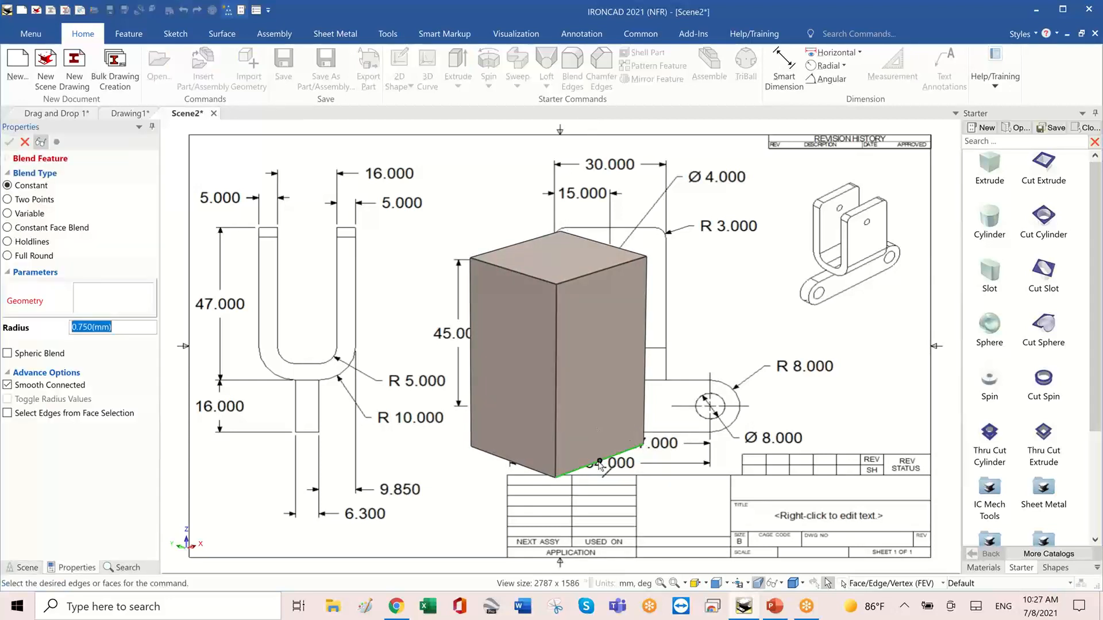
{"action": "left_click", "coordinate": [587, 468]}
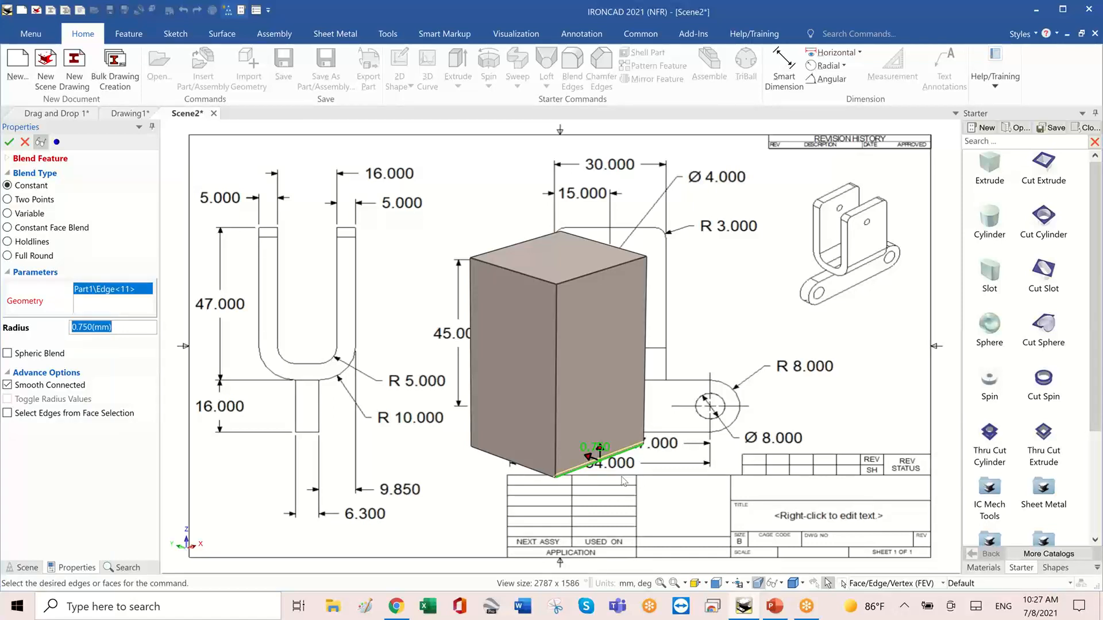
{"action": "type", "text": "10"}
{"action": "key", "text": "Return"}
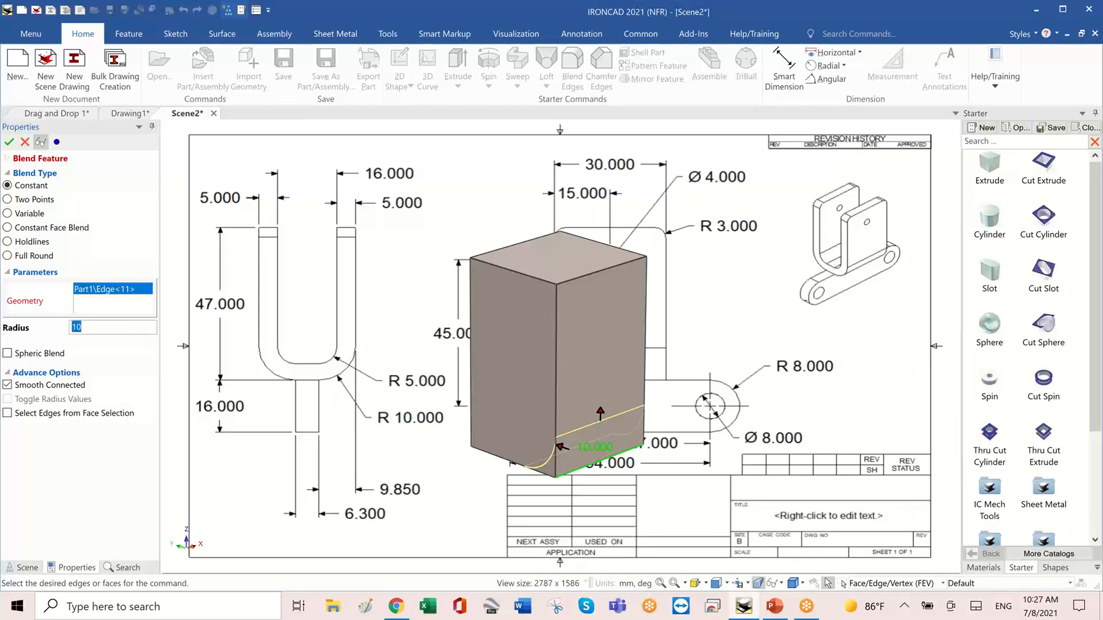
{"action": "key", "text": "Return"}
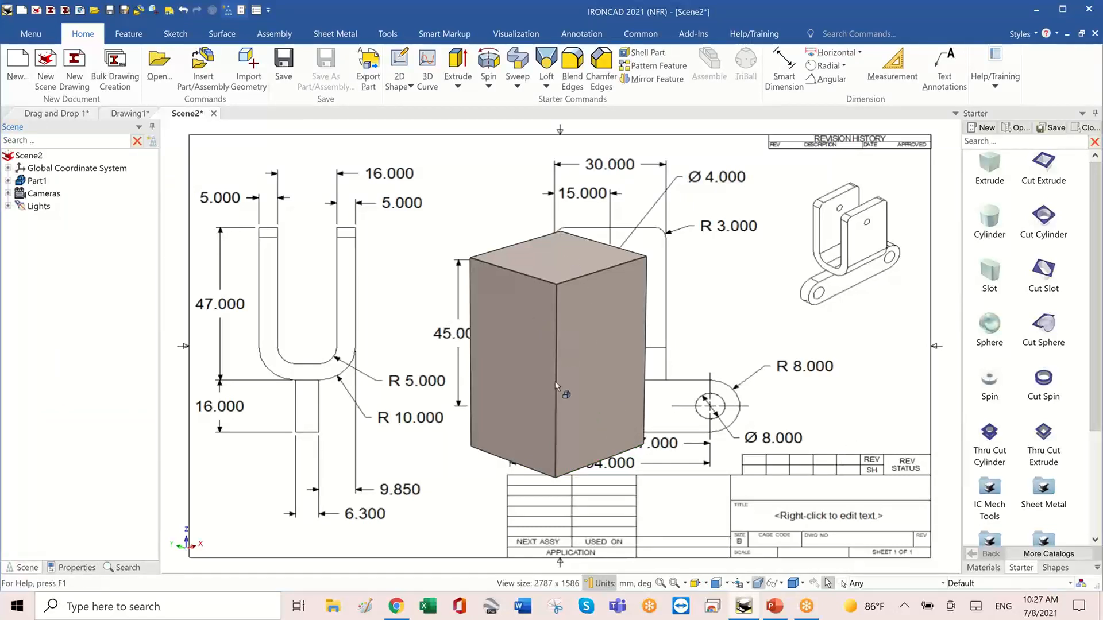
Select the block and display its hidden edges.
{"action": "middle_click_drag", "start_coordinate": [556, 386], "coordinate": [609, 379]}
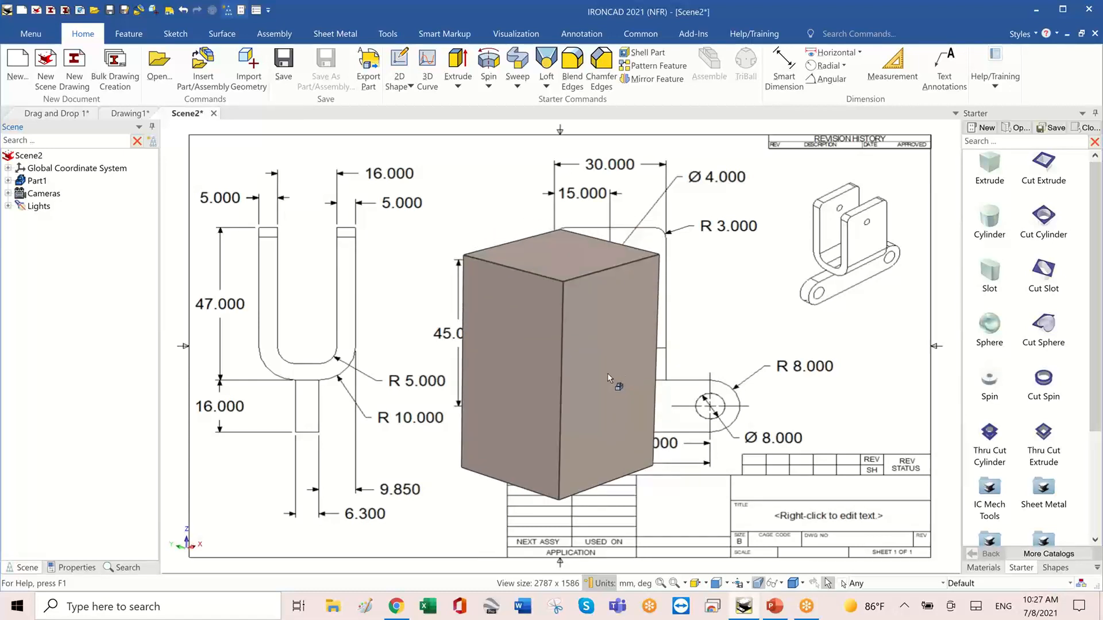
{"action": "left_click", "coordinate": [606, 377]}
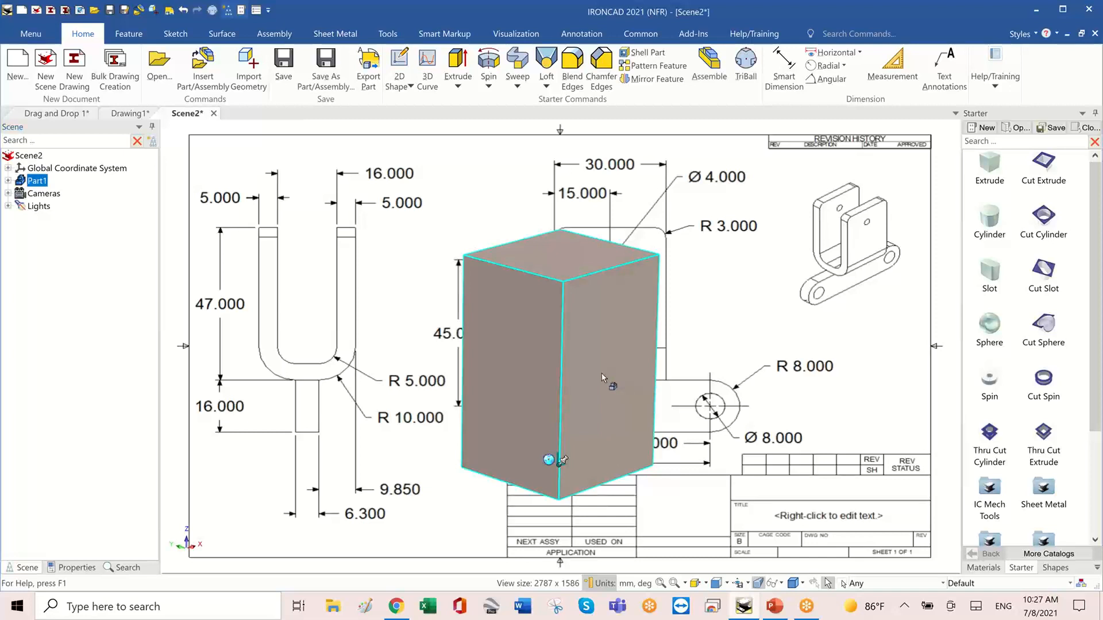
{"action": "left_click", "coordinate": [602, 373]}
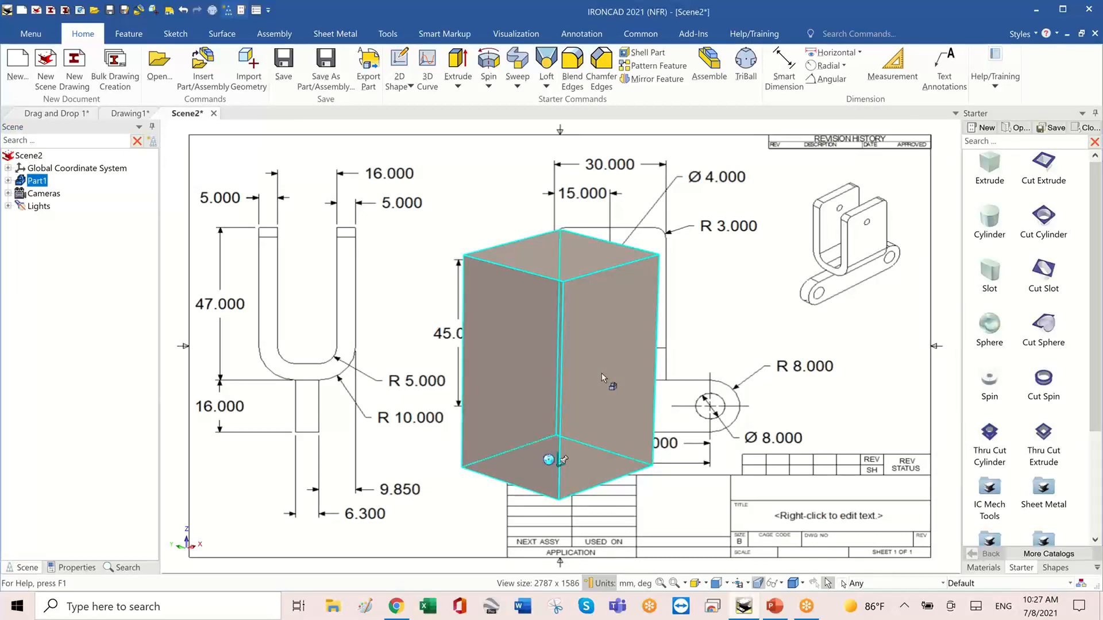
{"action": "middle_click_drag", "start_coordinate": [671, 423], "coordinate": [704, 425]}
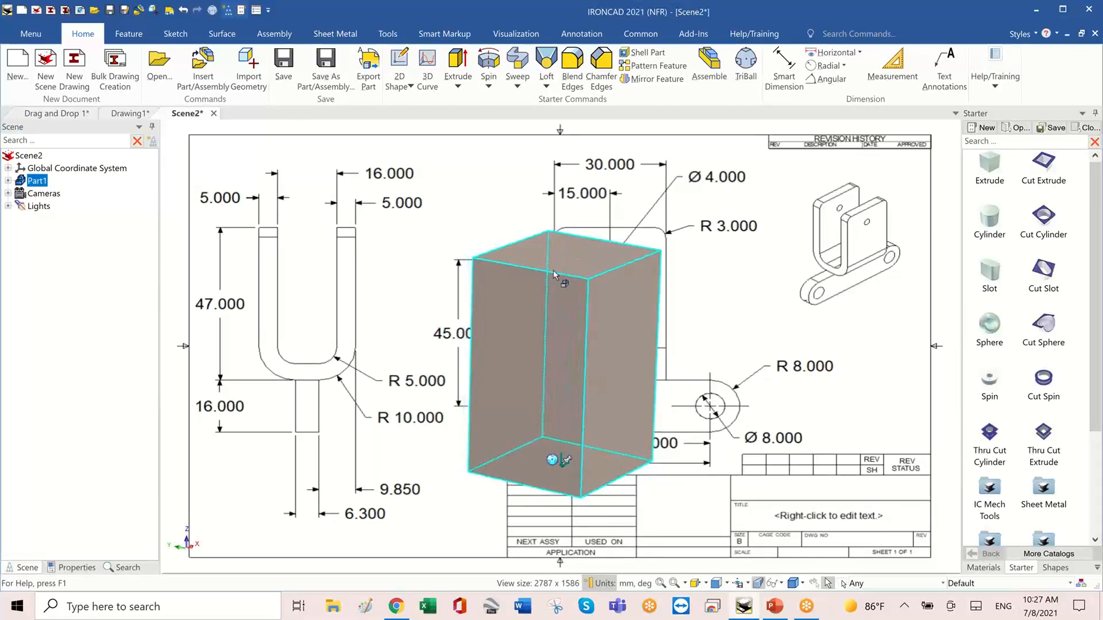
{"action": "middle_click_drag", "start_coordinate": [580, 454], "coordinate": [626, 448]}
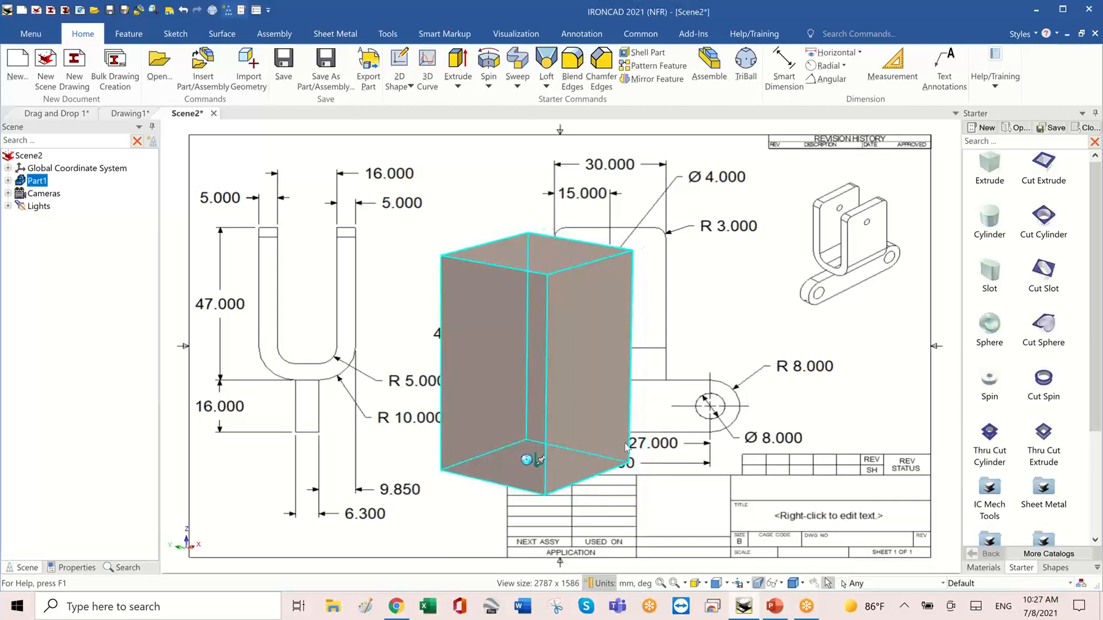
Blend the block's two parallel bottom edges at 10 mm radius and the two crosswise top edges at 8 mm.
{"action": "left_click", "coordinate": [573, 66]}
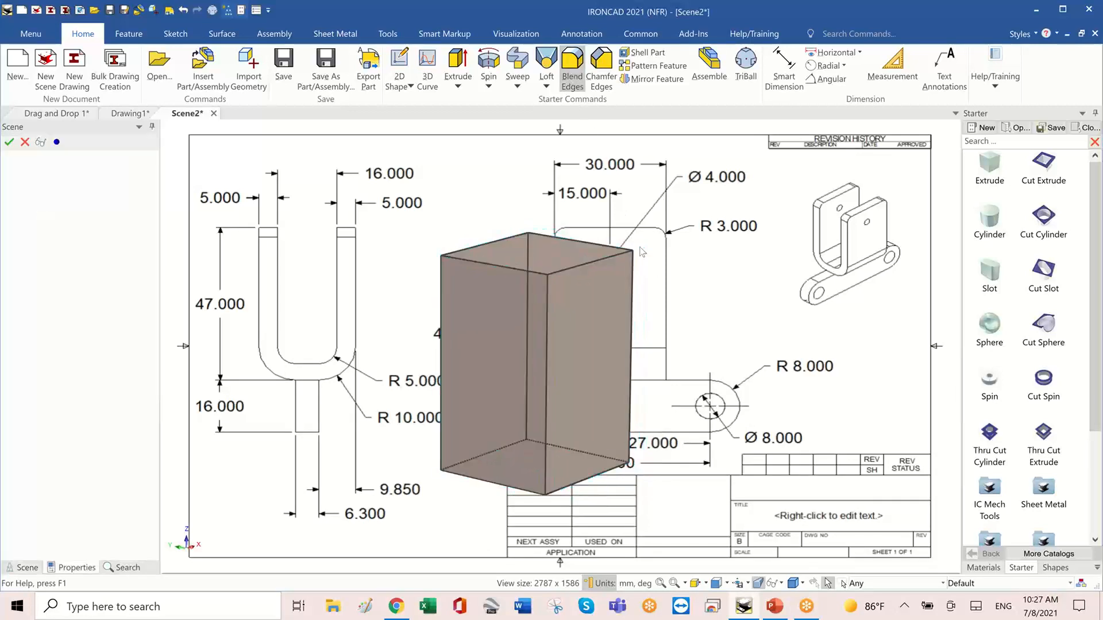
{"action": "left_click", "coordinate": [580, 485]}
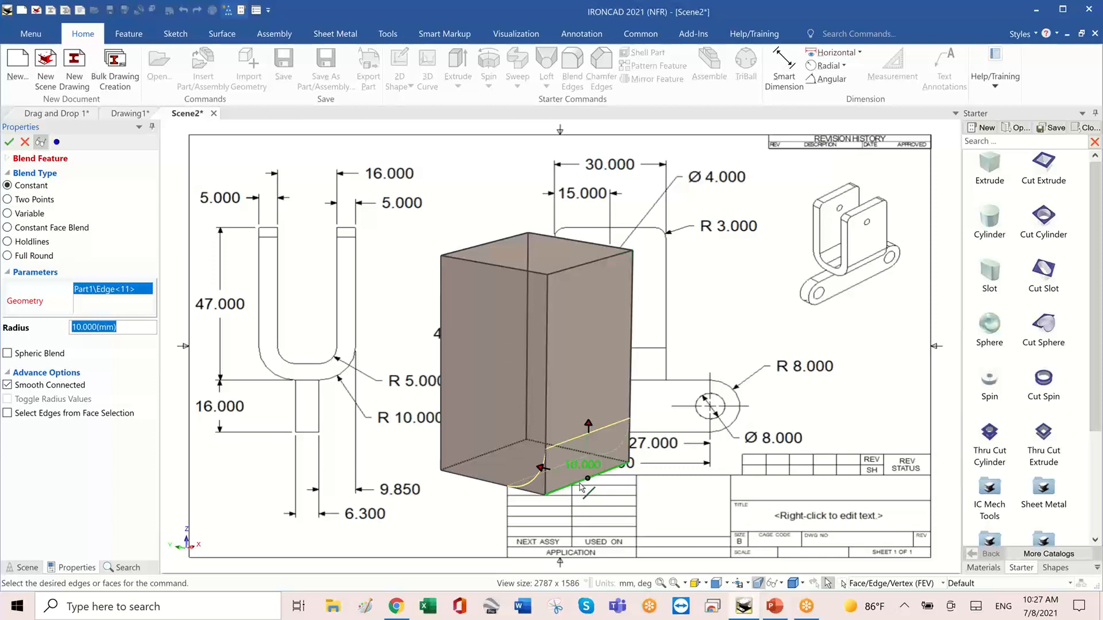
{"action": "left_click", "coordinate": [486, 455]}
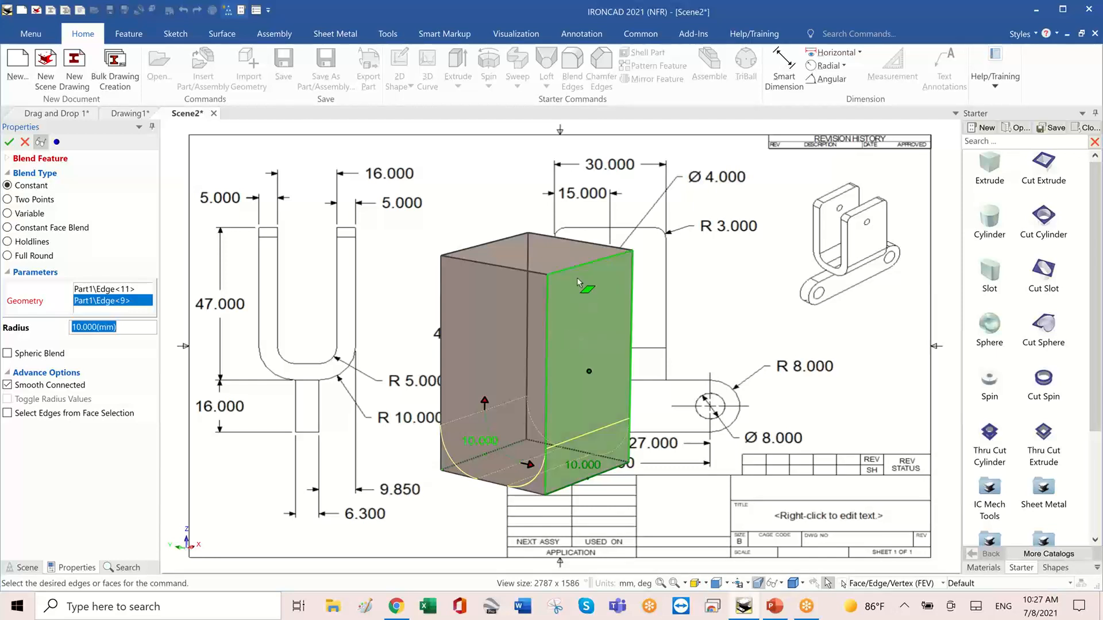
{"action": "left_click", "coordinate": [572, 242]}
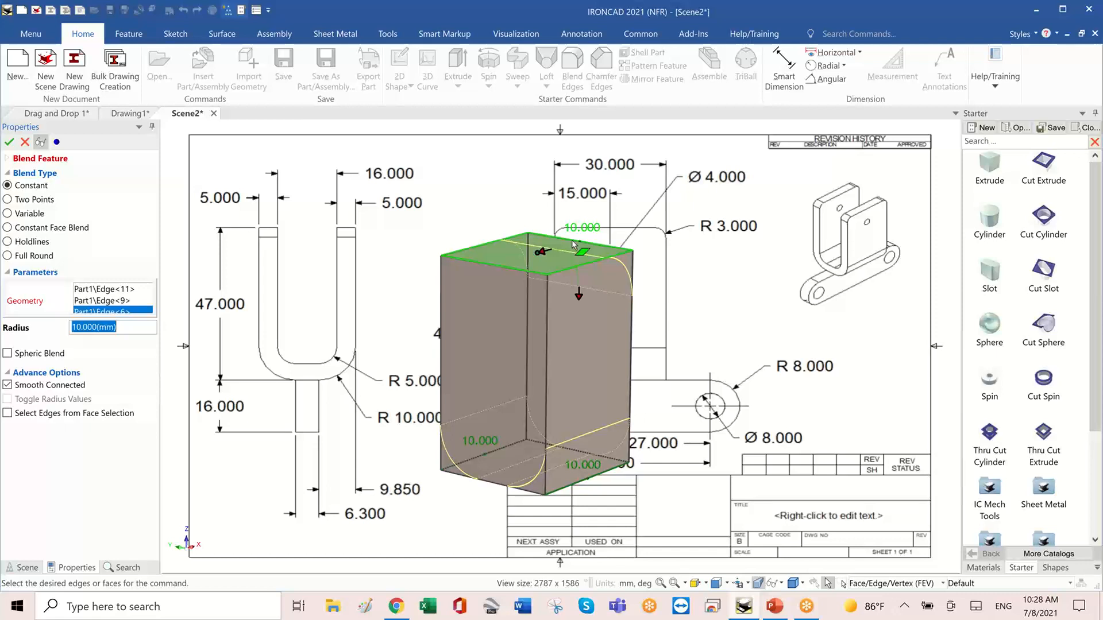
{"action": "type", "text": "8"}
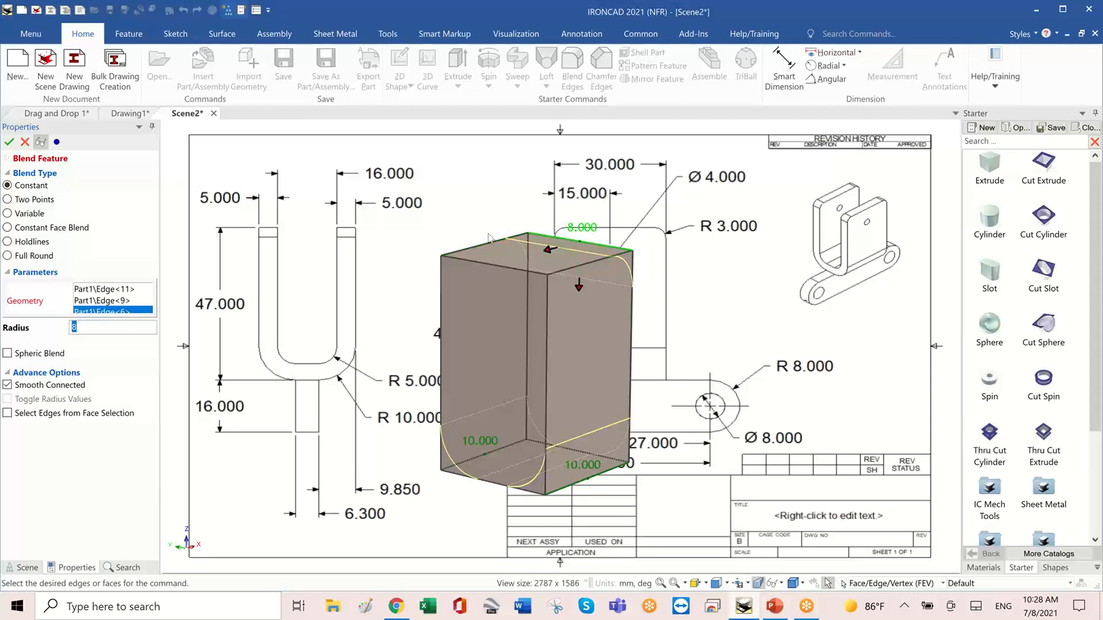
{"action": "left_click", "coordinate": [477, 266]}
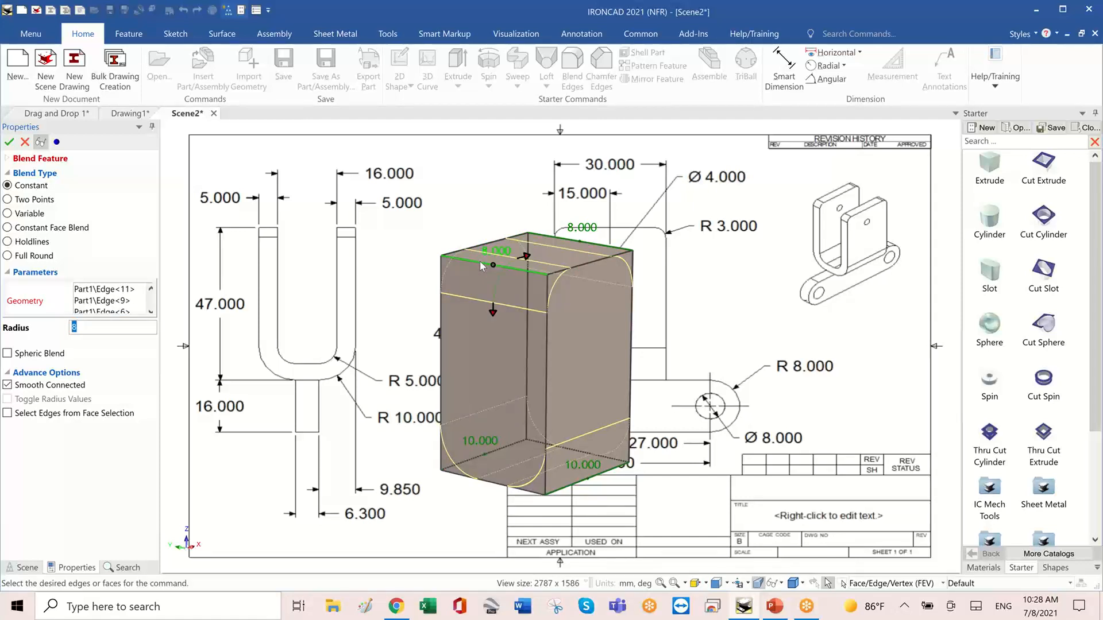
{"action": "left_click", "coordinate": [9, 141]}
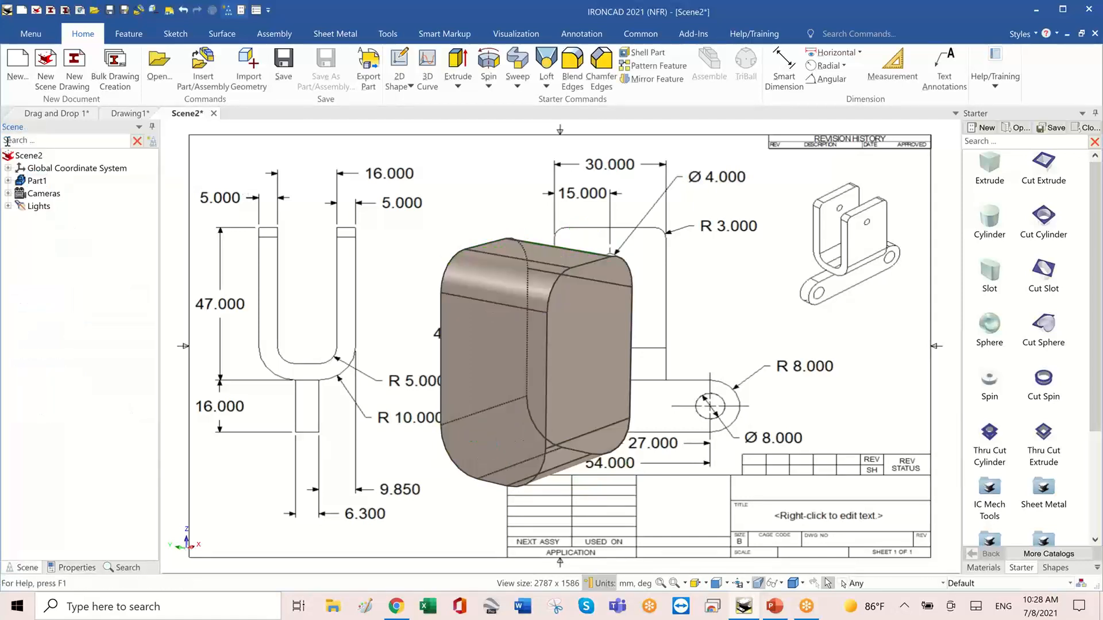
{"action": "left_click", "coordinate": [484, 339]}
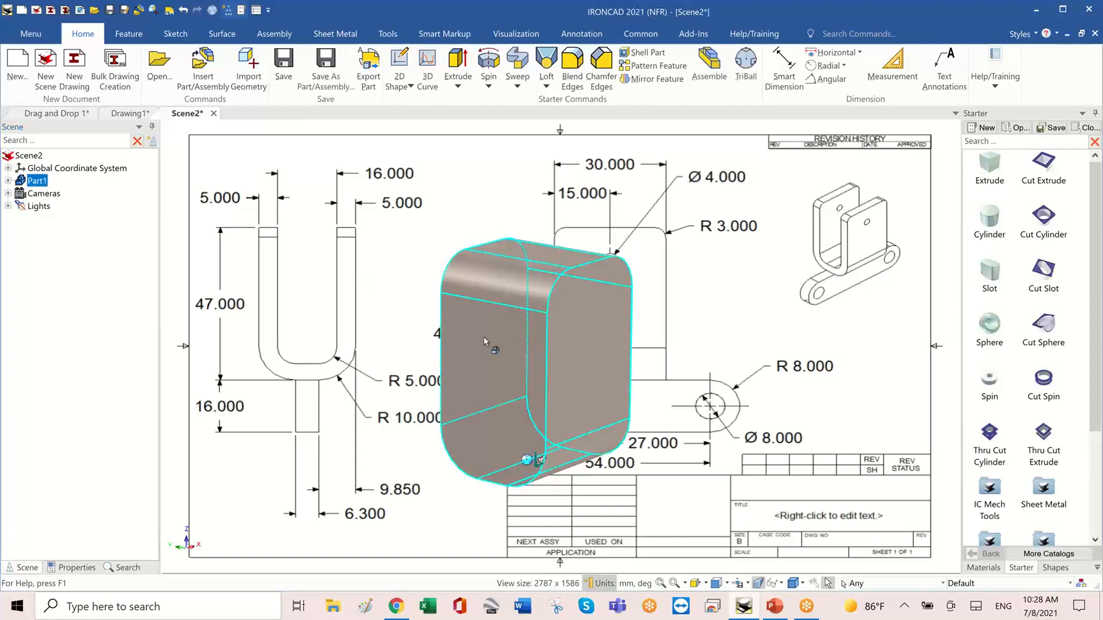
{"action": "left_click", "coordinate": [764, 301]}
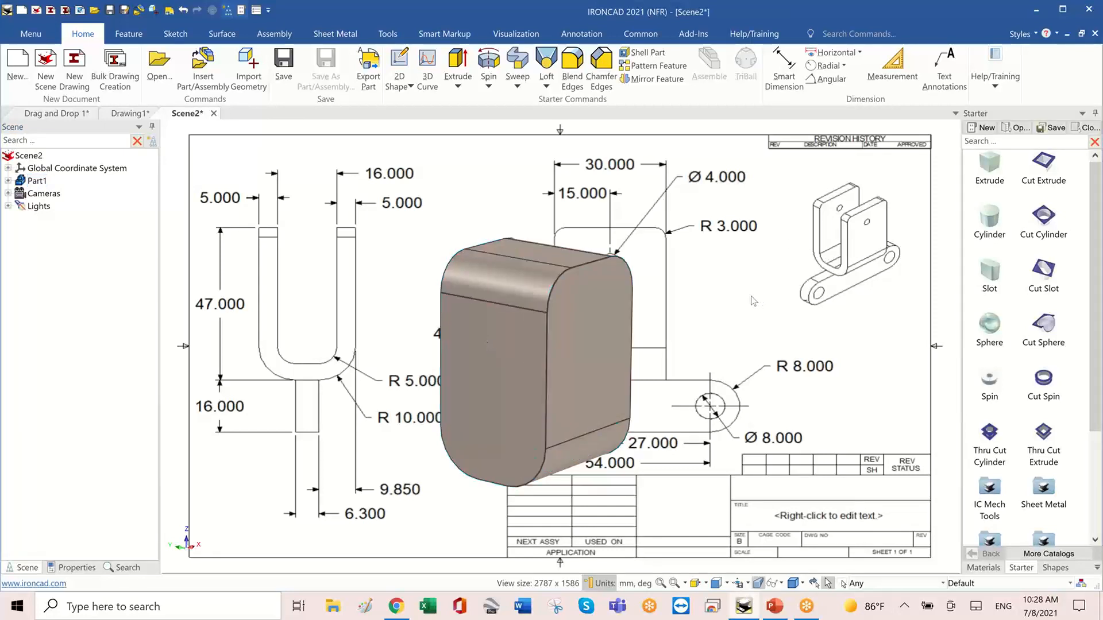
Shell the block inward with 5 mm thickness, opening the top face, its rounded edges and both end faces to form a U.
{"action": "key", "text": "Right"}
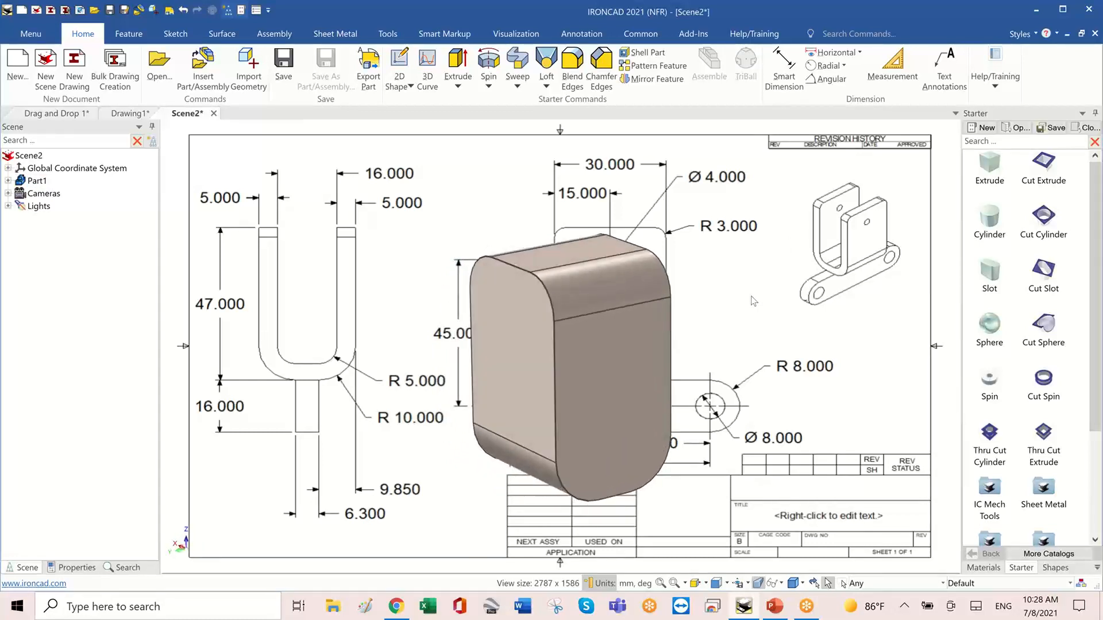
{"action": "mouse_move", "coordinate": [751, 297]}
{"action": "middle_mouse_down"}
{"action": "mouse_move", "coordinate": [897, 192]}
{"action": "mouse_move", "coordinate": [796, 237]}
{"action": "middle_mouse_up"}
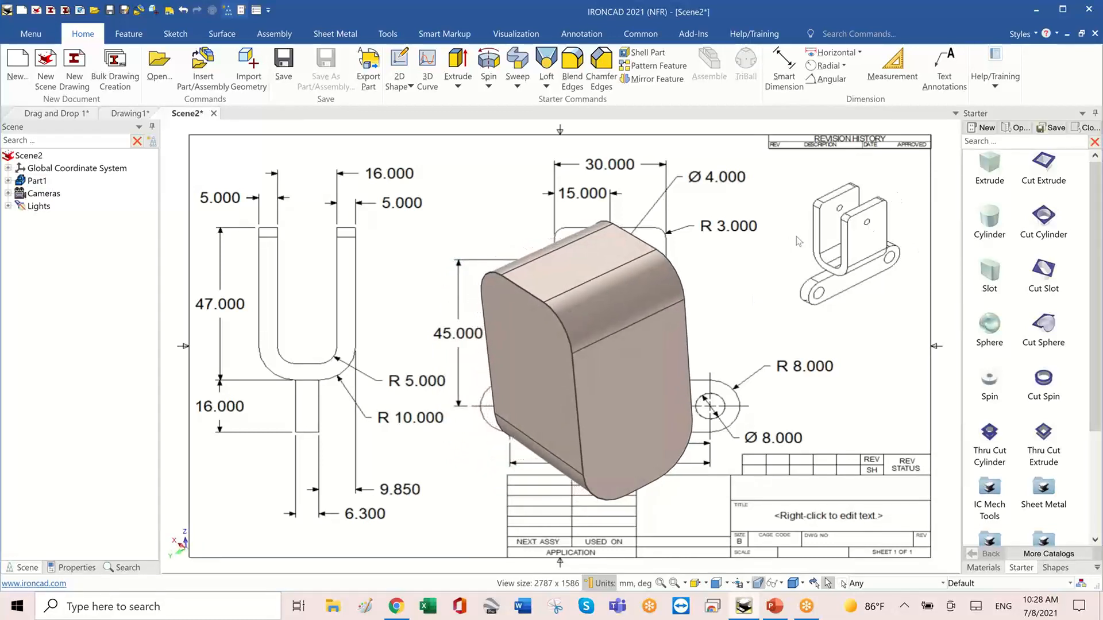
{"action": "mouse_move", "coordinate": [785, 291]}
{"action": "middle_mouse_down"}
{"action": "mouse_move", "coordinate": [748, 273]}
{"action": "mouse_move", "coordinate": [712, 211]}
{"action": "middle_mouse_up"}
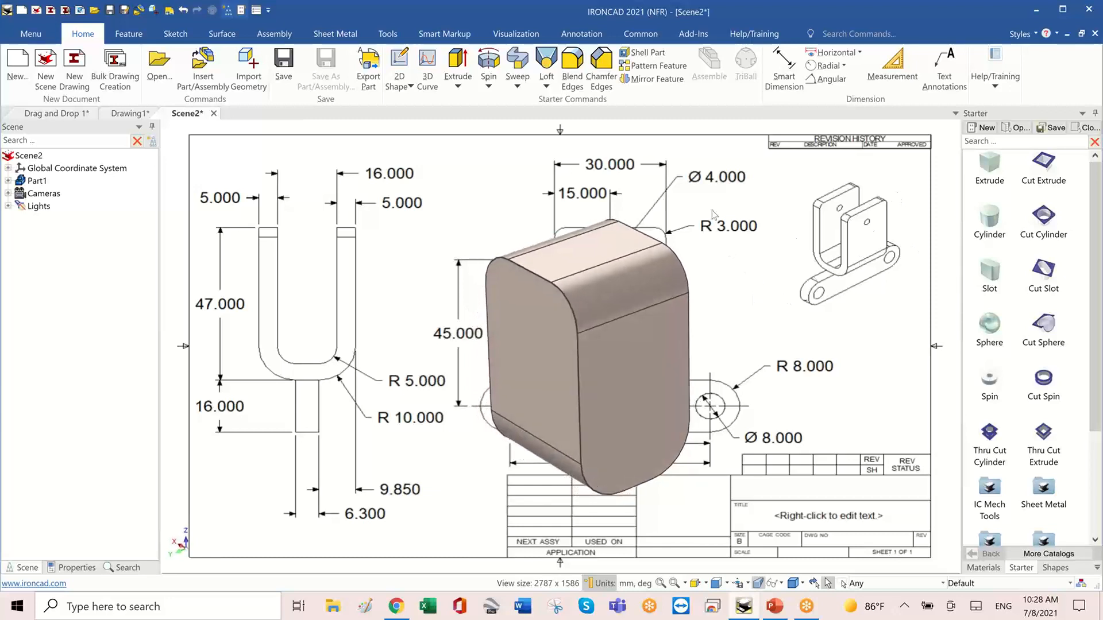
{"action": "left_click", "coordinate": [651, 57]}
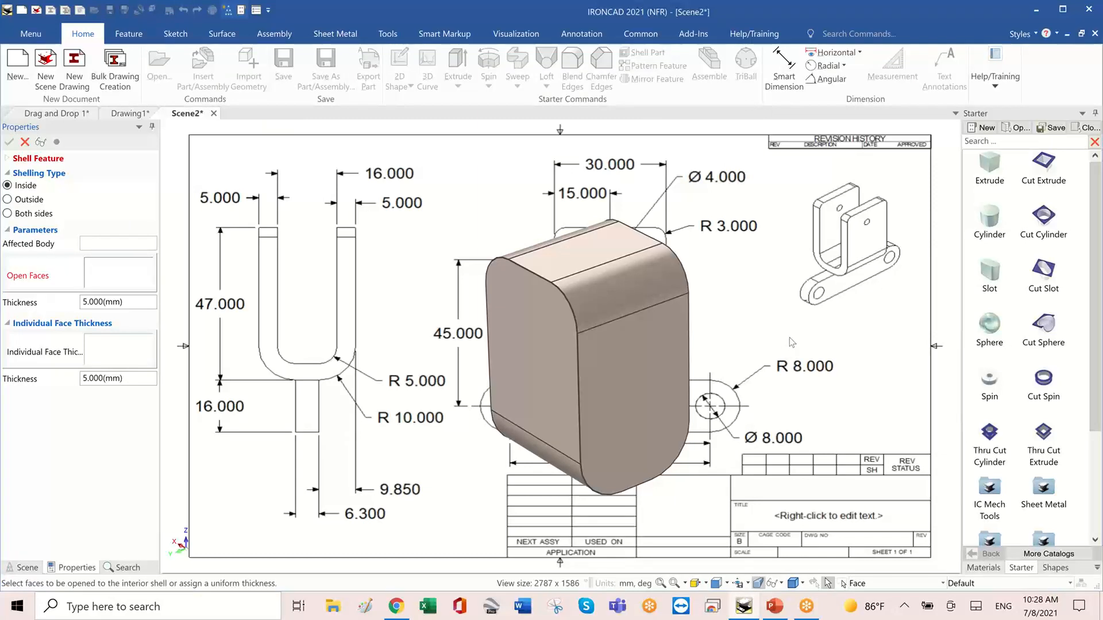
{"action": "left_click", "coordinate": [628, 371]}
{"action": "left_click", "coordinate": [623, 301]}
{"action": "left_click", "coordinate": [583, 252]}
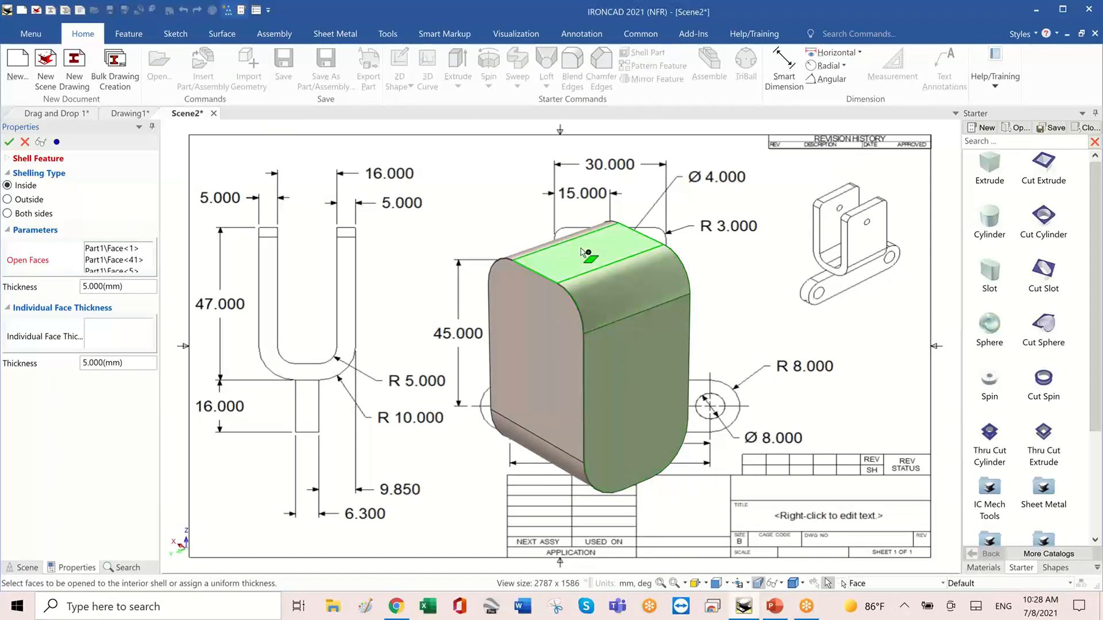
{"action": "mouse_move", "coordinate": [583, 252]}
{"action": "middle_mouse_down"}
{"action": "mouse_move", "coordinate": [562, 314]}
{"action": "mouse_move", "coordinate": [190, 350]}
{"action": "middle_mouse_up"}
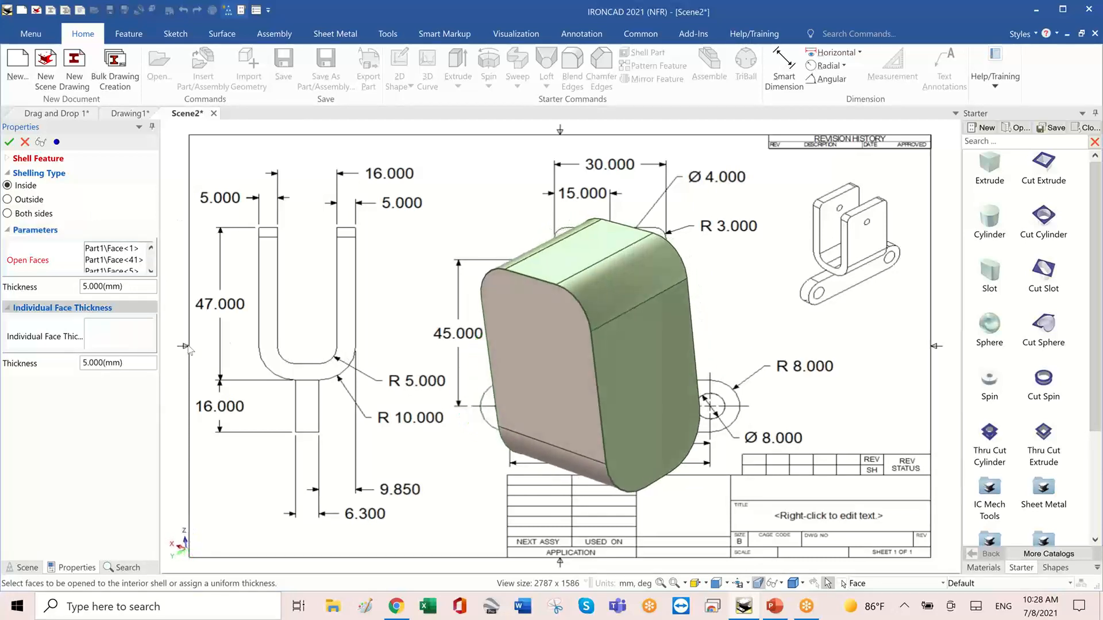
{"action": "left_click", "coordinate": [8, 142]}
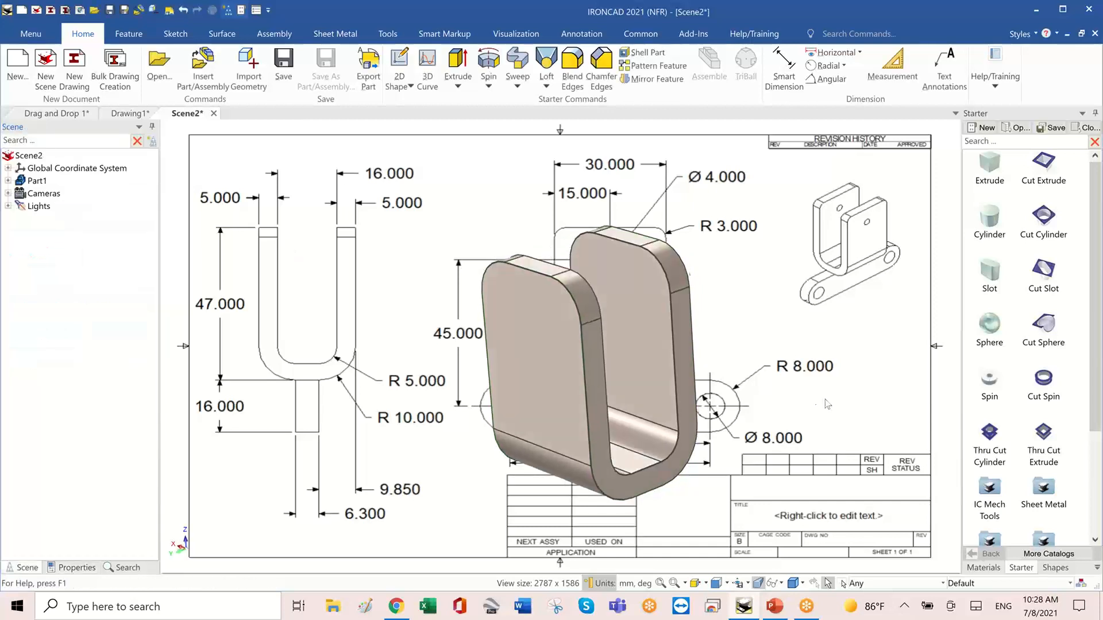
Paint the whole U-shaped part solid cyan with SmartPaint.
{"action": "middle_click_drag", "start_coordinate": [829, 405], "coordinate": [825, 405]}
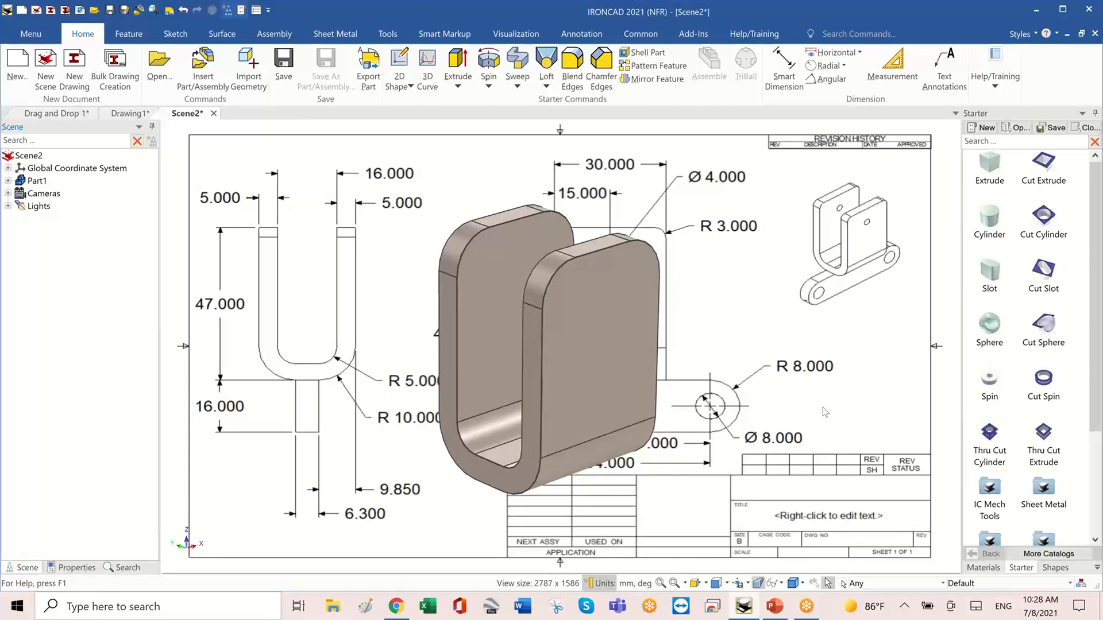
{"action": "mouse_move", "coordinate": [824, 408]}
{"action": "middle_mouse_down"}
{"action": "mouse_move", "coordinate": [560, 397]}
{"action": "mouse_move", "coordinate": [506, 340]}
{"action": "middle_mouse_up"}
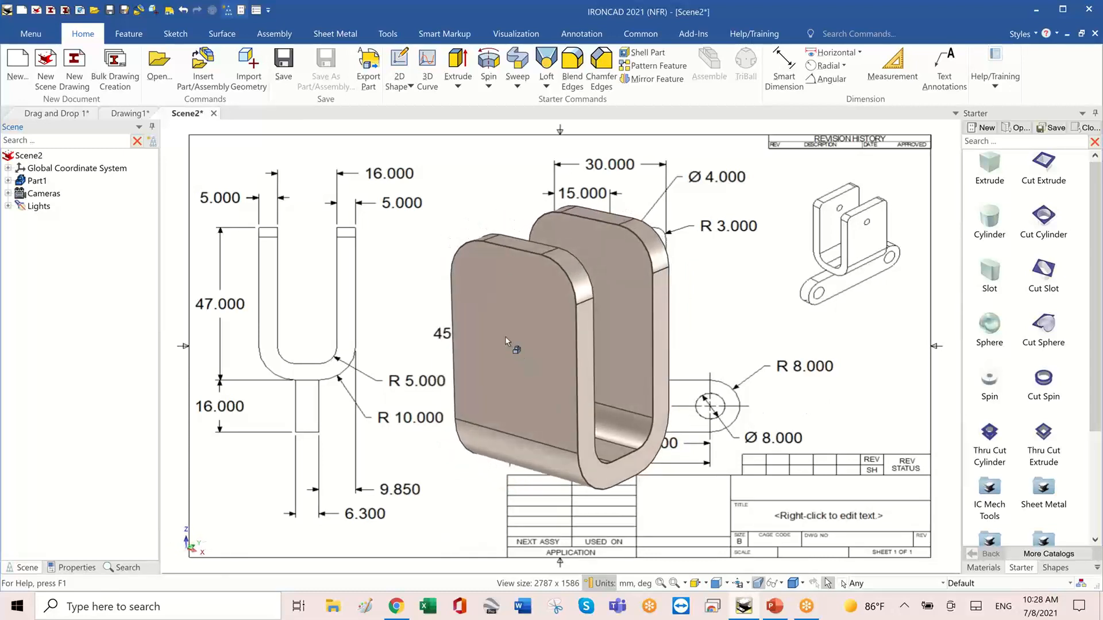
{"action": "left_click", "coordinate": [505, 336]}
{"action": "right_click", "coordinate": [505, 337]}
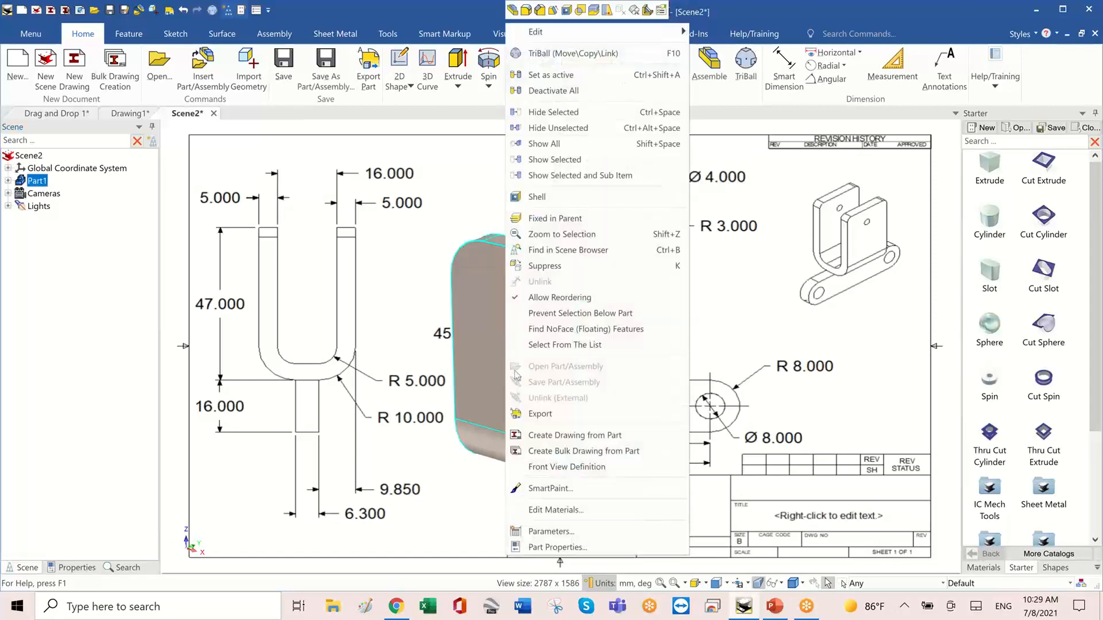
{"action": "left_click", "coordinate": [574, 494]}
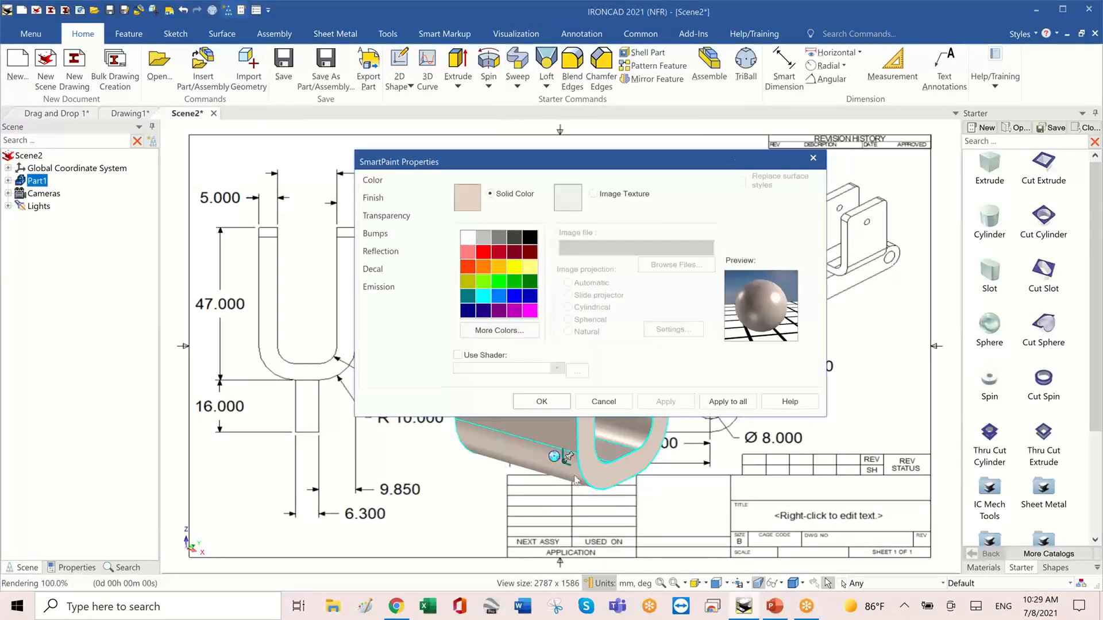
{"action": "left_click", "coordinate": [499, 331]}
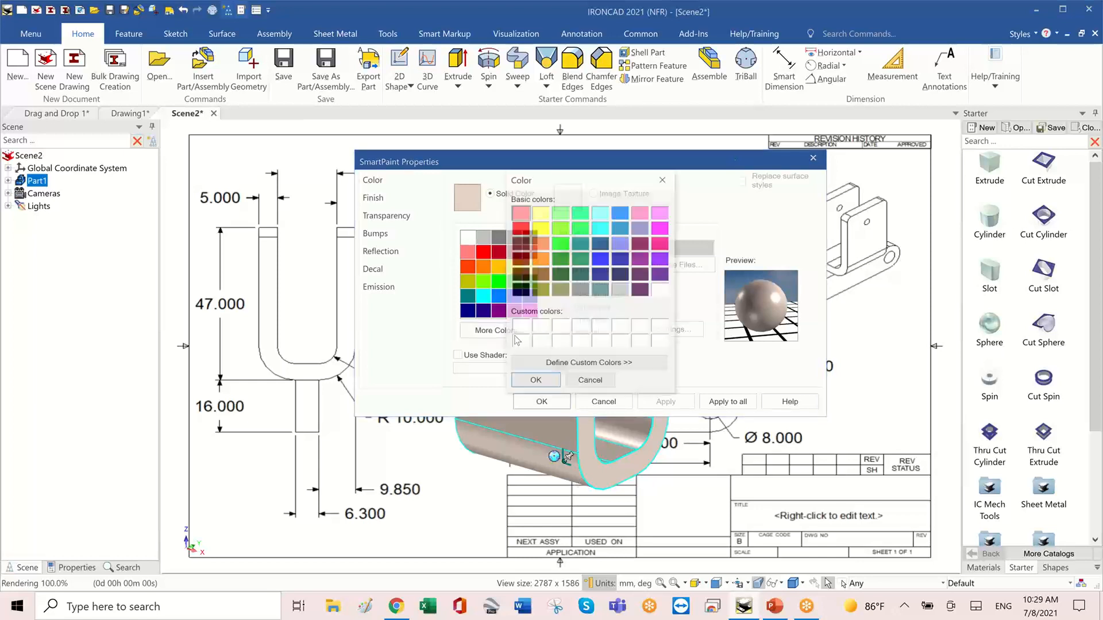
{"action": "left_click", "coordinate": [621, 290]}
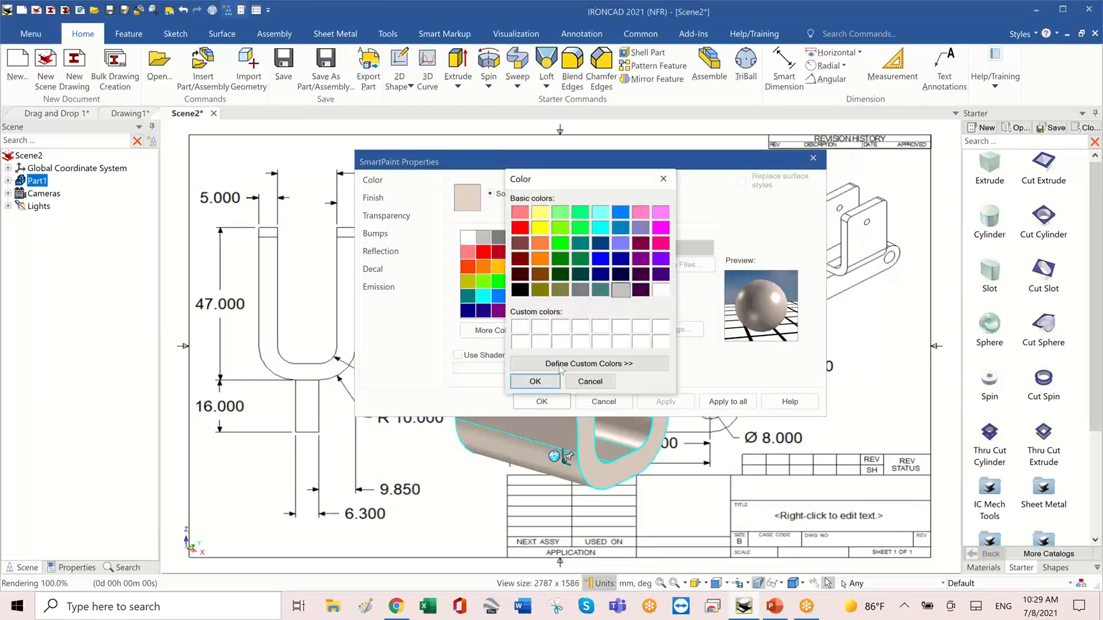
{"action": "left_click", "coordinate": [545, 382]}
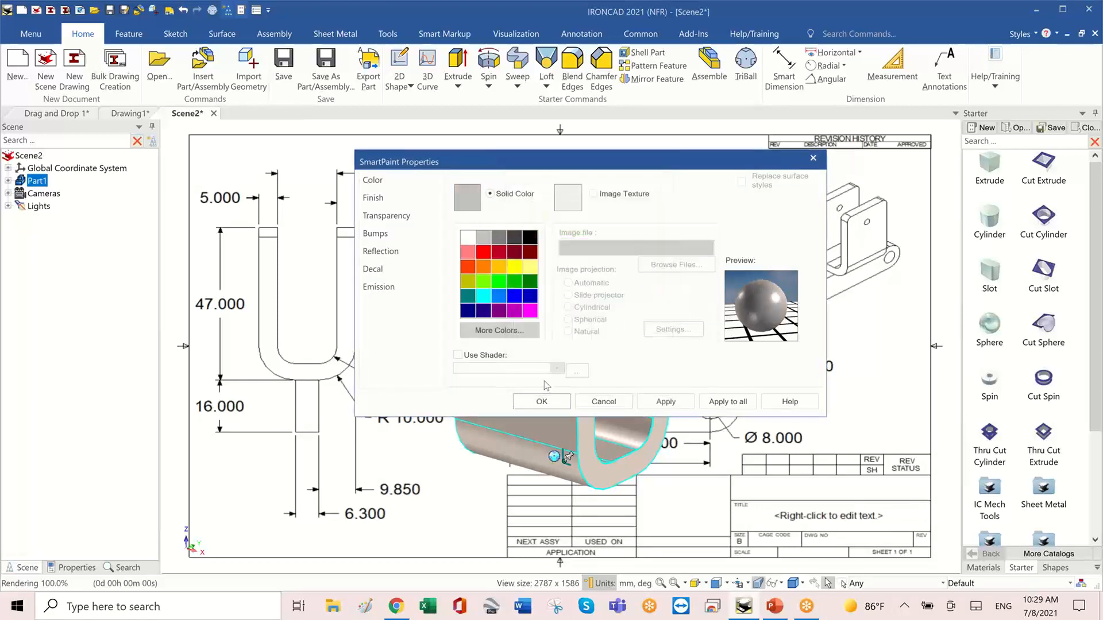
{"action": "left_click", "coordinate": [503, 240]}
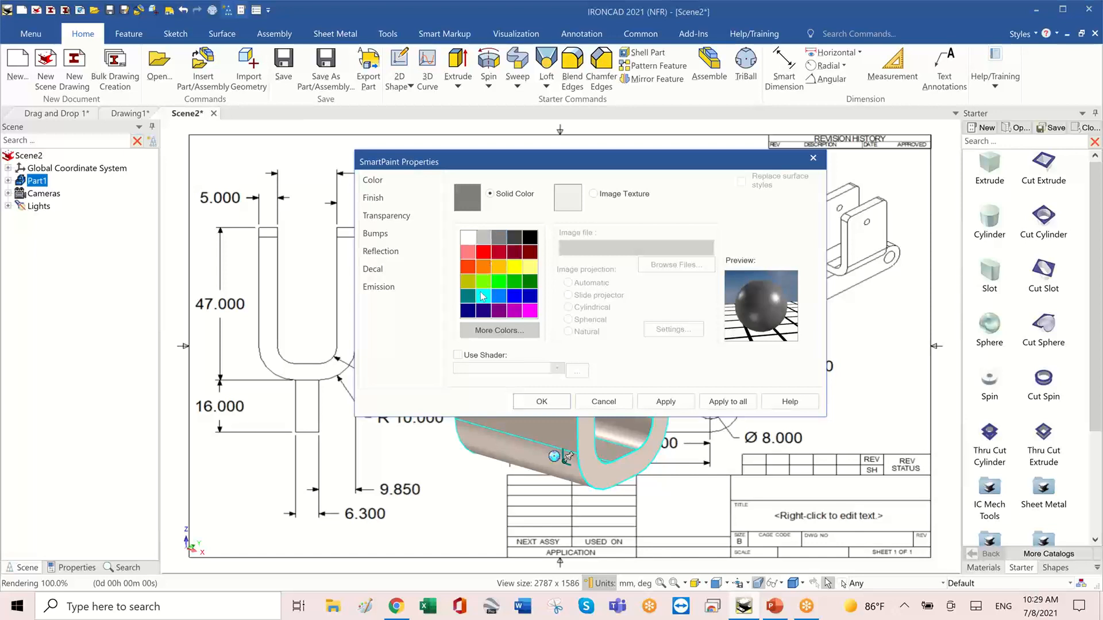
{"action": "left_click", "coordinate": [484, 296]}
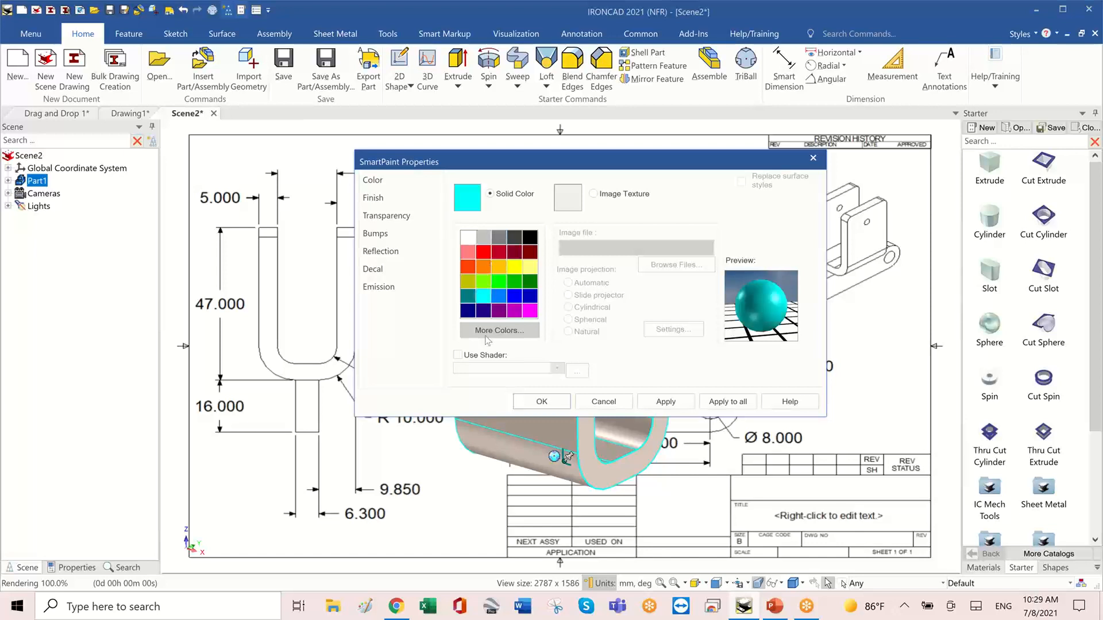
{"action": "left_click", "coordinate": [542, 402]}
{"action": "left_click", "coordinate": [756, 351]}
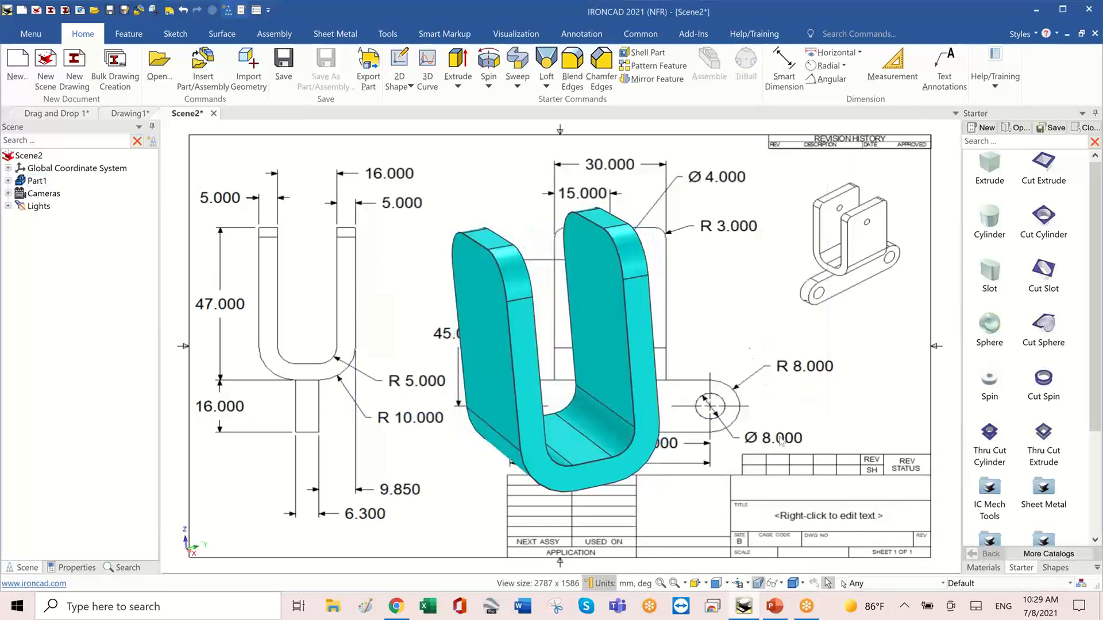
Place a Sphere from the Starter catalog on the center of the bracket's outer base face.
{"action": "middle_click_drag", "start_coordinate": [791, 450], "coordinate": [897, 451]}
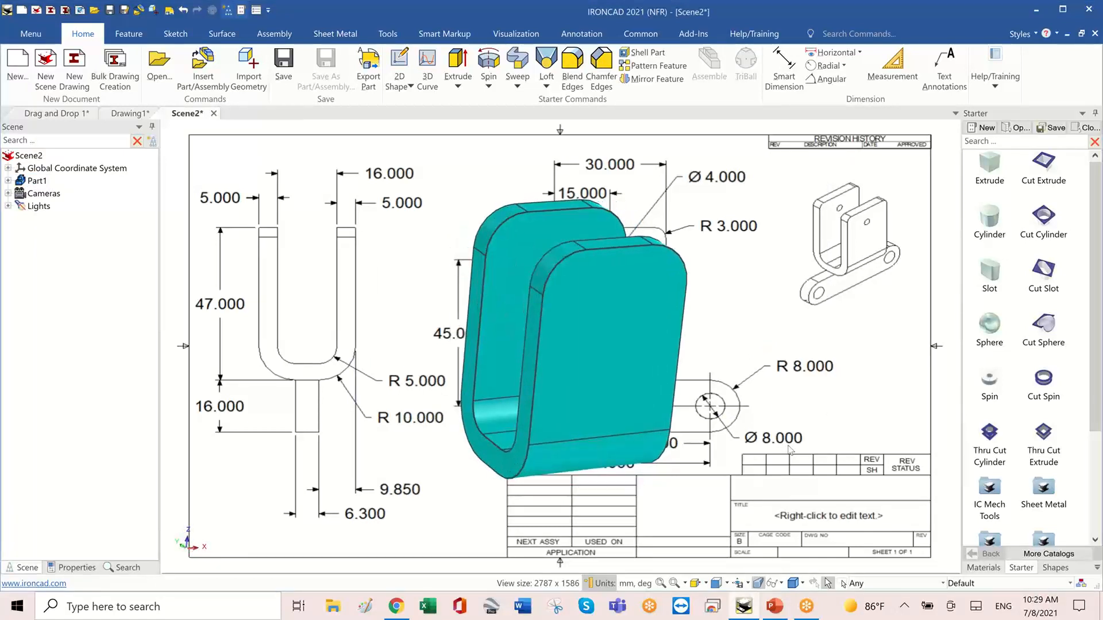
{"action": "mouse_move", "coordinate": [791, 450]}
{"action": "middle_mouse_down"}
{"action": "mouse_move", "coordinate": [730, 451]}
{"action": "mouse_move", "coordinate": [804, 447]}
{"action": "mouse_move", "coordinate": [582, 403]}
{"action": "middle_mouse_up"}
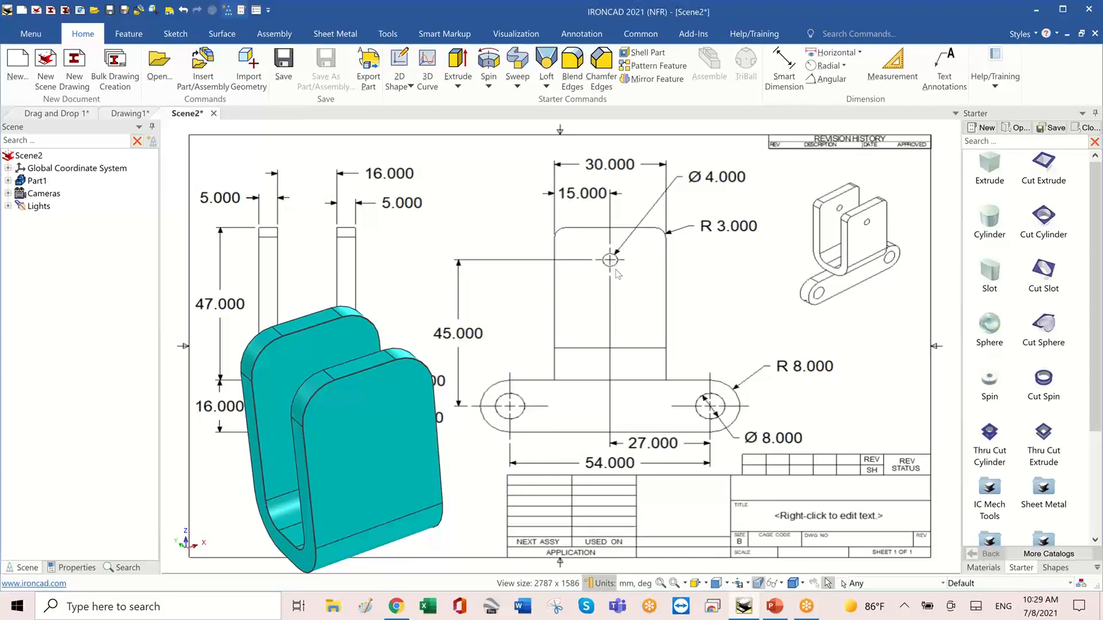
{"action": "middle_click_drag", "start_coordinate": [616, 275], "coordinate": [512, 273]}
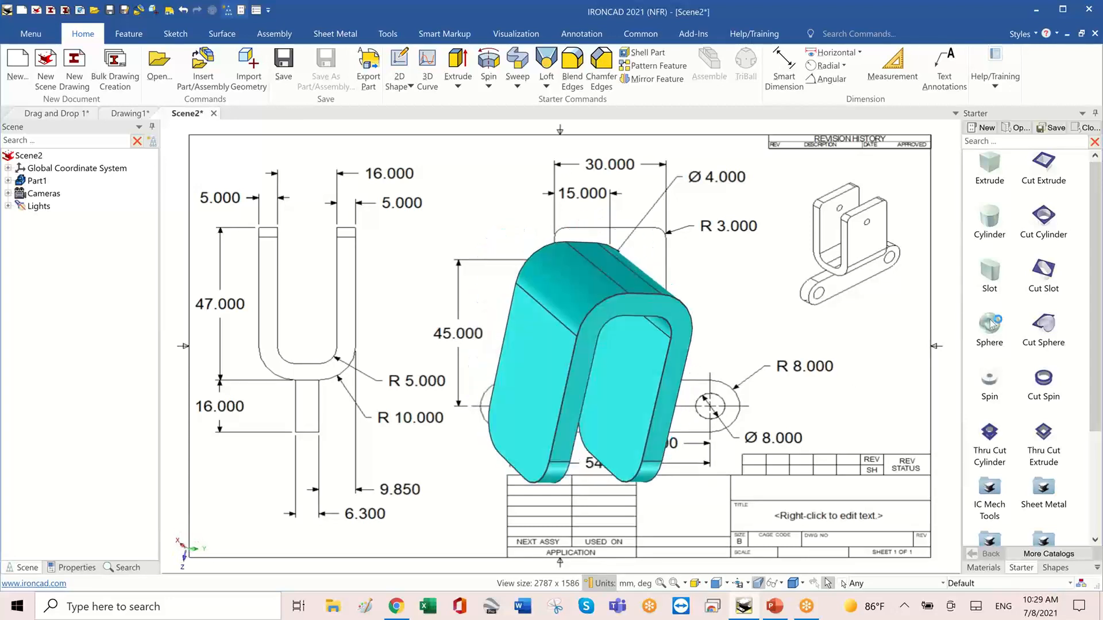
{"action": "left_click_drag", "start_coordinate": [989, 324], "coordinate": [989, 323]}
{"action": "left_click_drag", "start_coordinate": [736, 265], "coordinate": [606, 269]}
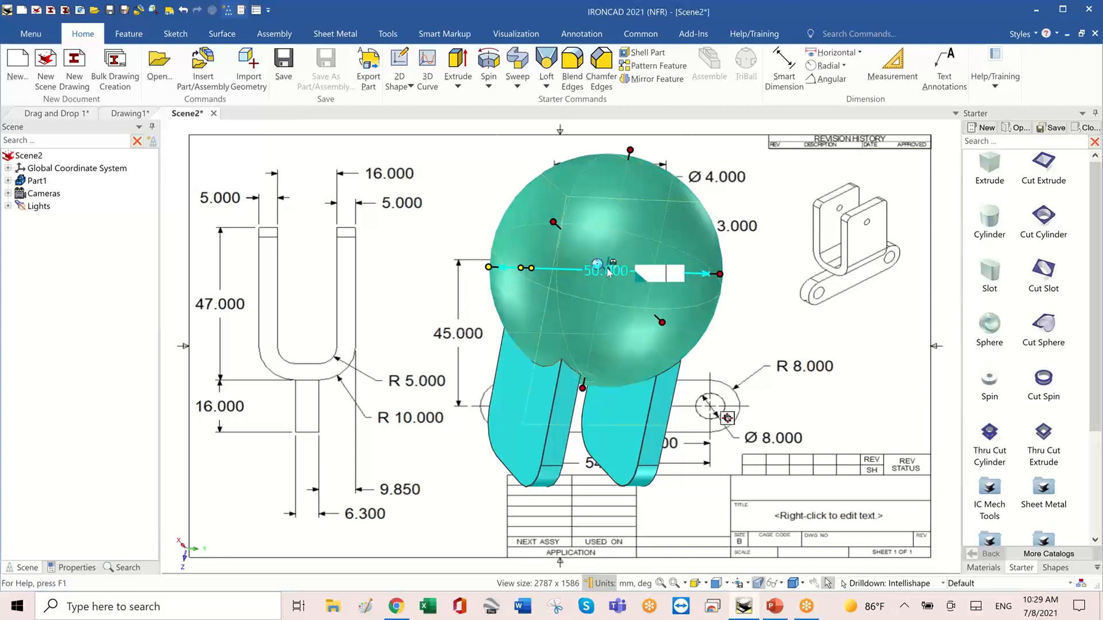
Shrink the sphere on the bracket's base to a diameter of about 9.2 mm.
{"action": "left_click_drag", "start_coordinate": [662, 323], "coordinate": [621, 284]}
{"action": "middle_click_drag", "start_coordinate": [880, 315], "coordinate": [586, 299]}
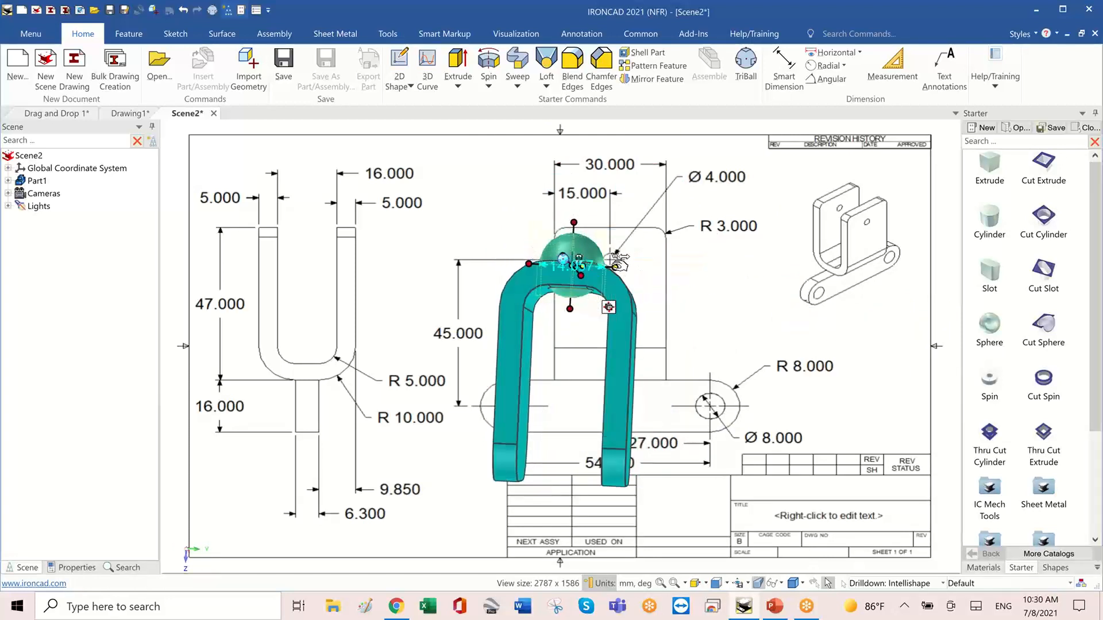
{"action": "left_click_drag", "start_coordinate": [615, 268], "coordinate": [602, 266]}
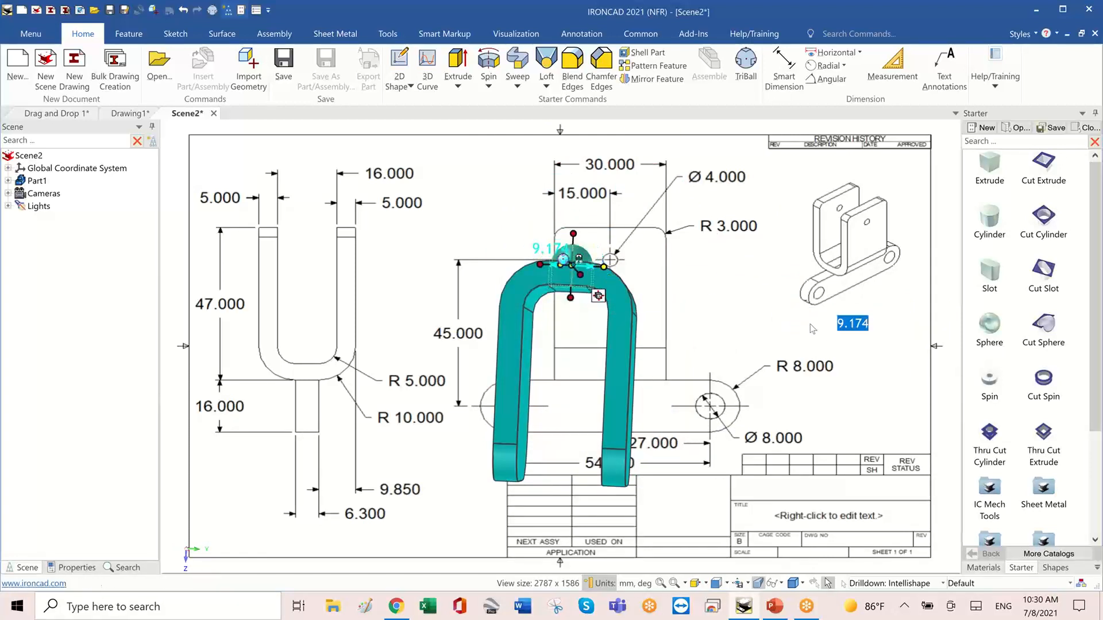
{"action": "middle_click_drag", "start_coordinate": [809, 320], "coordinate": [643, 247]}
{"action": "scroll", "coordinate": [752, 282], "scroll_direction": "up", "scroll_amount": 4}
{"action": "left_click", "coordinate": [752, 281]}
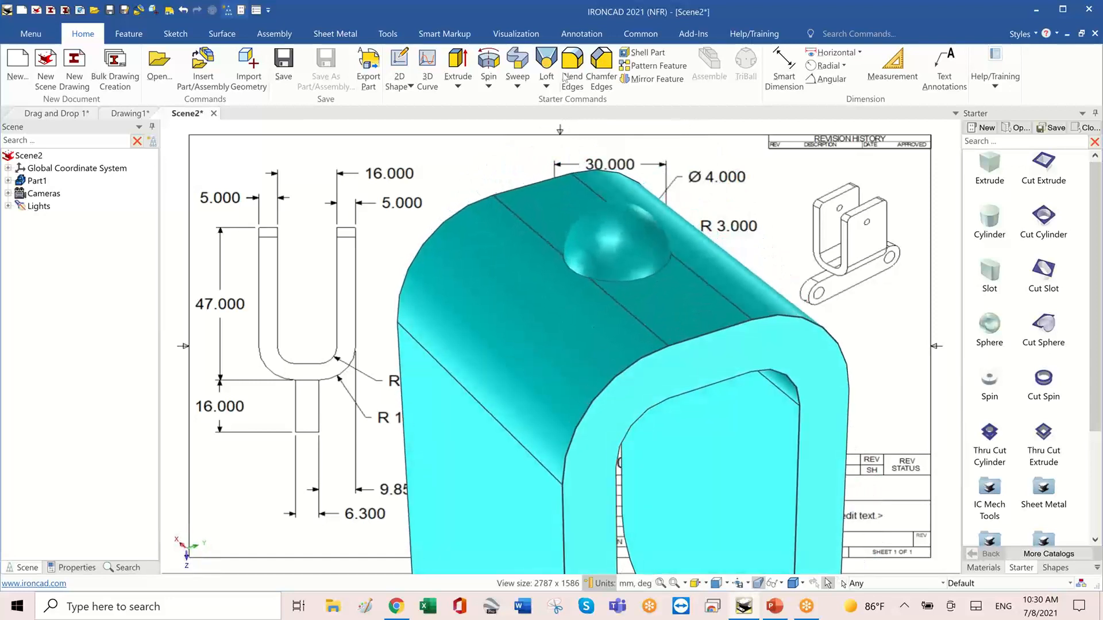
Blend the edge where the sphere meets the bracket's base with a constant radius of 8 mm.
{"action": "left_click", "coordinate": [572, 64]}
{"action": "left_click", "coordinate": [644, 279]}
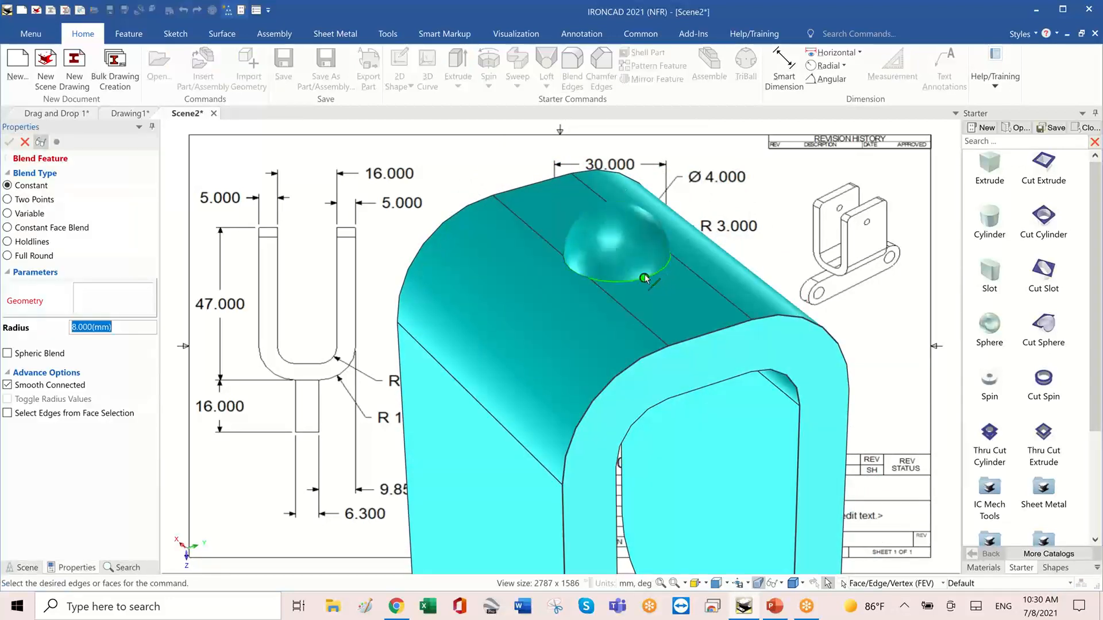
{"action": "left_click", "coordinate": [645, 279]}
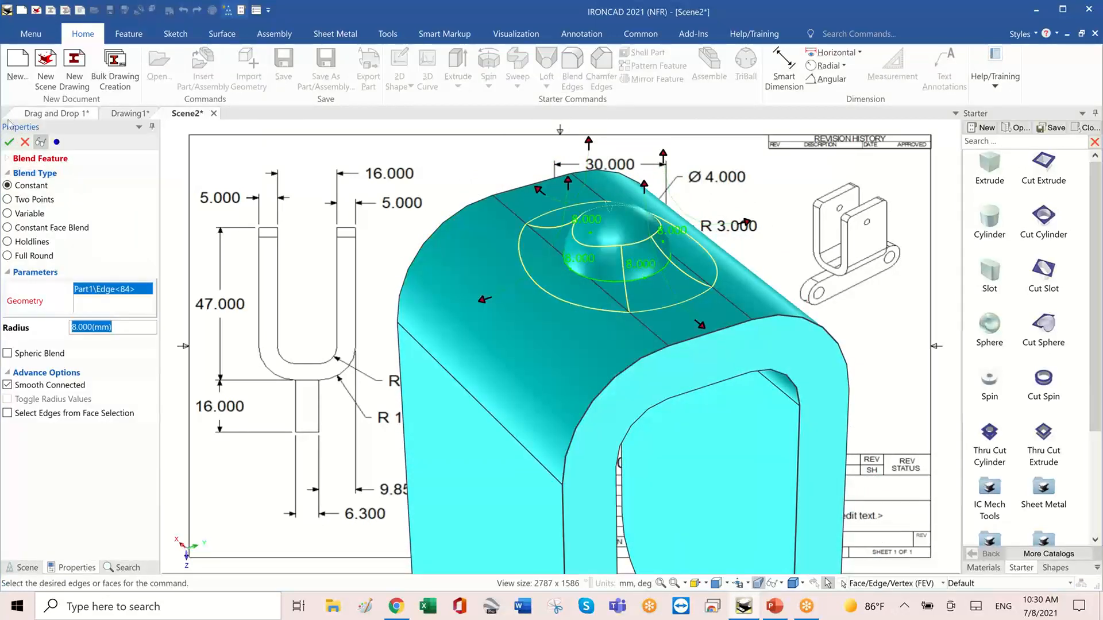
{"action": "left_click", "coordinate": [9, 146]}
{"action": "middle_click_drag", "start_coordinate": [863, 293], "coordinate": [551, 243]}
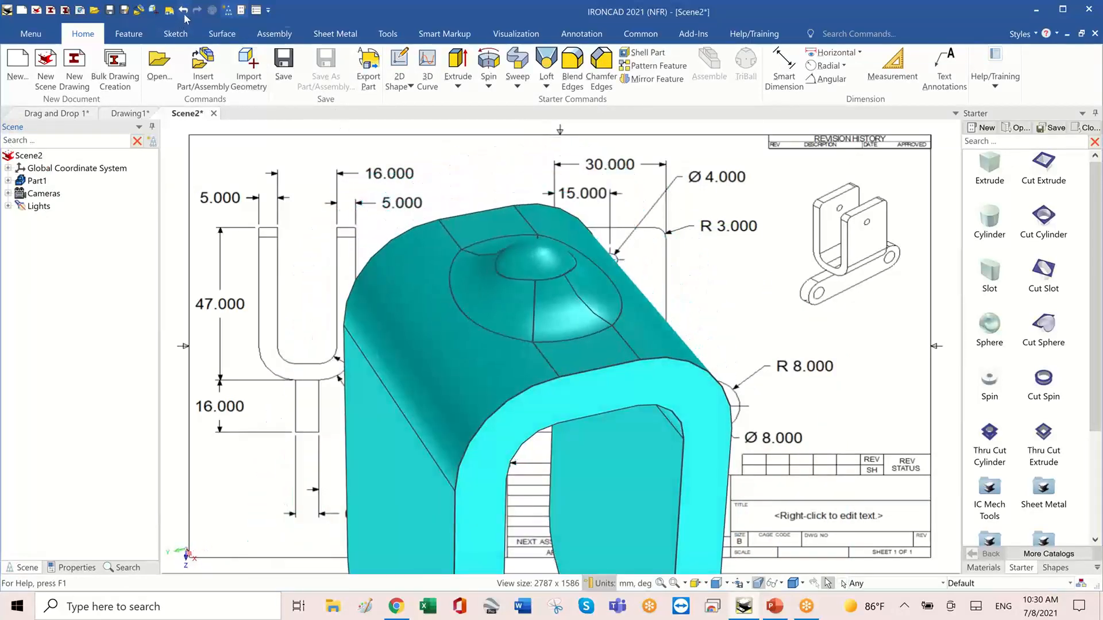
Undo the sphere's edge blend and its resizing and placement, leaving the plain U bracket.
{"action": "left_click", "coordinate": [184, 13]}
{"action": "left_click", "coordinate": [183, 13]}
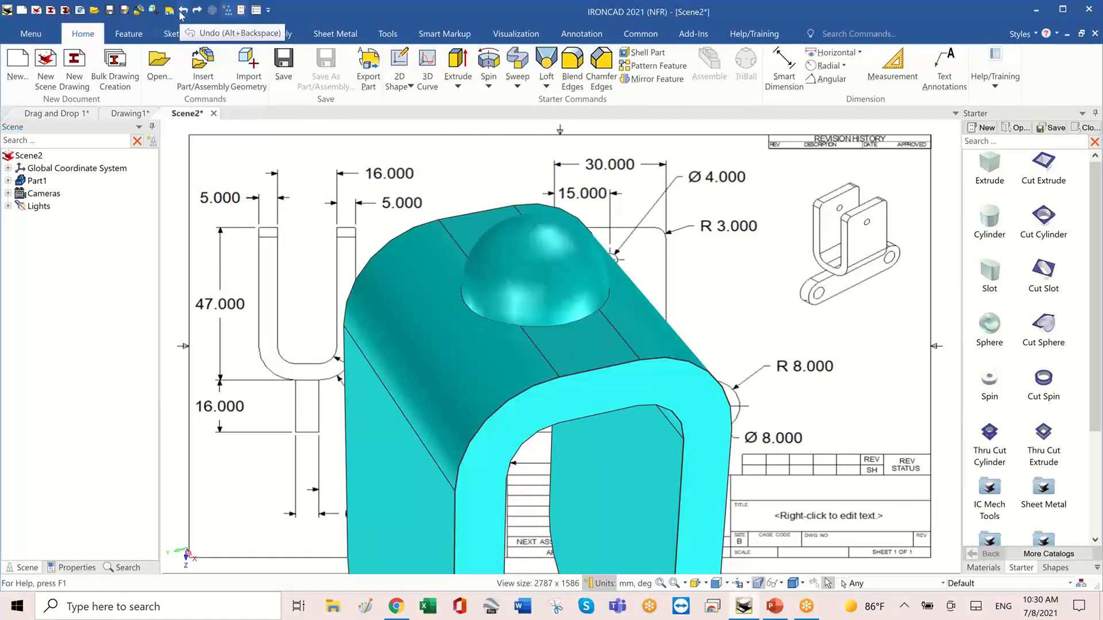
{"action": "left_click", "coordinate": [181, 13]}
{"action": "left_click", "coordinate": [181, 12]}
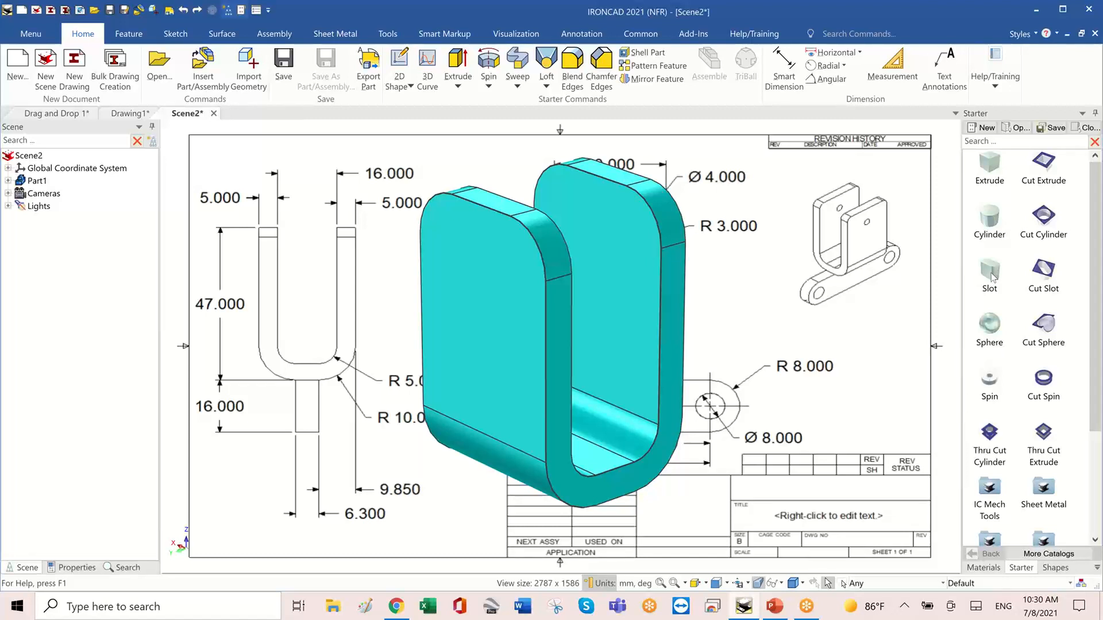
Drop a Slot from the Starter catalog as a separate part onto the outer side face of the U bracket.
{"action": "right_click_drag", "start_coordinate": [992, 278], "coordinate": [492, 396]}
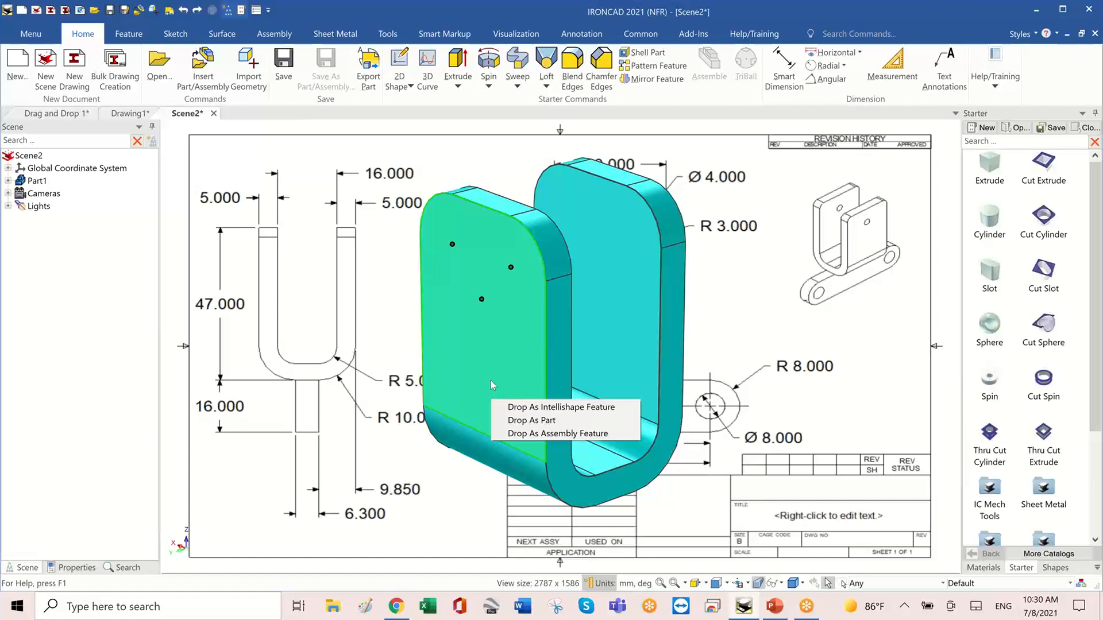
{"action": "left_click", "coordinate": [544, 424]}
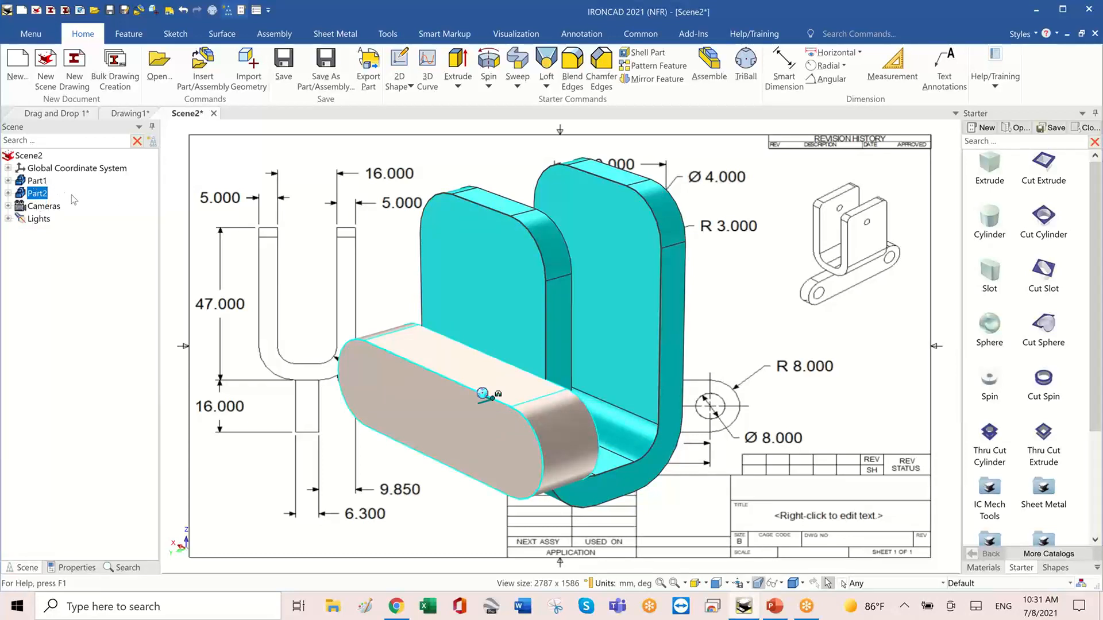
Rename the bracket part as U Shape and the new slot part as Slot Shape.
{"action": "left_click", "coordinate": [36, 182]}
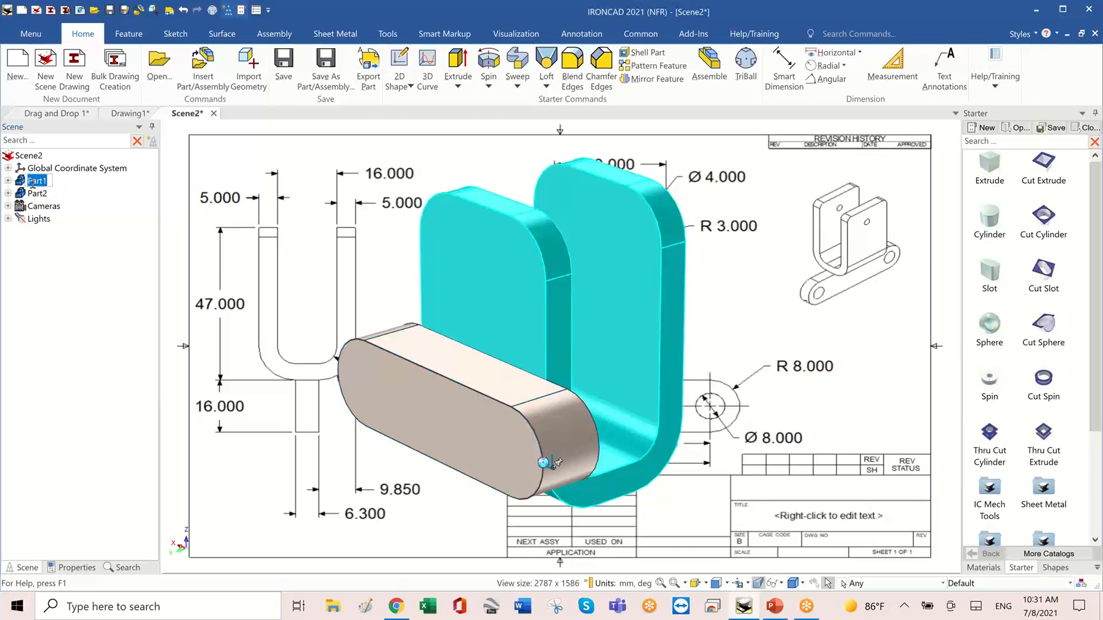
{"action": "type", "text": "U Shape"}
{"action": "key", "text": "Return"}
{"action": "left_click", "coordinate": [37, 193]}
{"action": "left_click", "coordinate": [36, 194]}
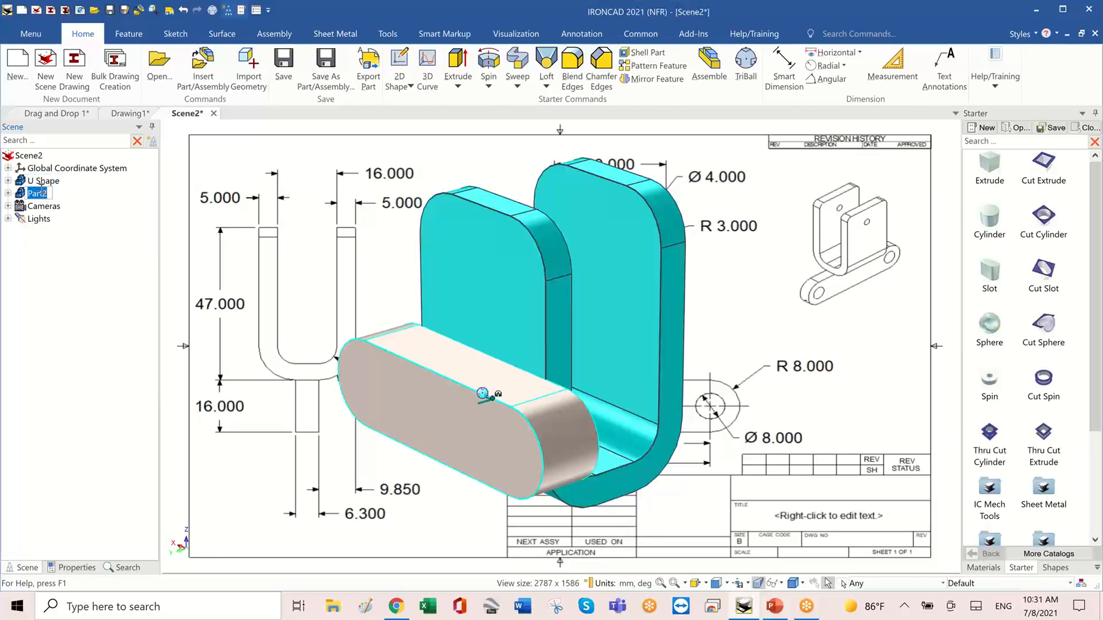
{"action": "type", "text": "Slot Shape"}
{"action": "key", "text": "Return"}
Set the Slot Shape's thickness to 6.3 mm.
{"action": "scroll", "coordinate": [682, 327], "scroll_direction": "down", "scroll_amount": 5}
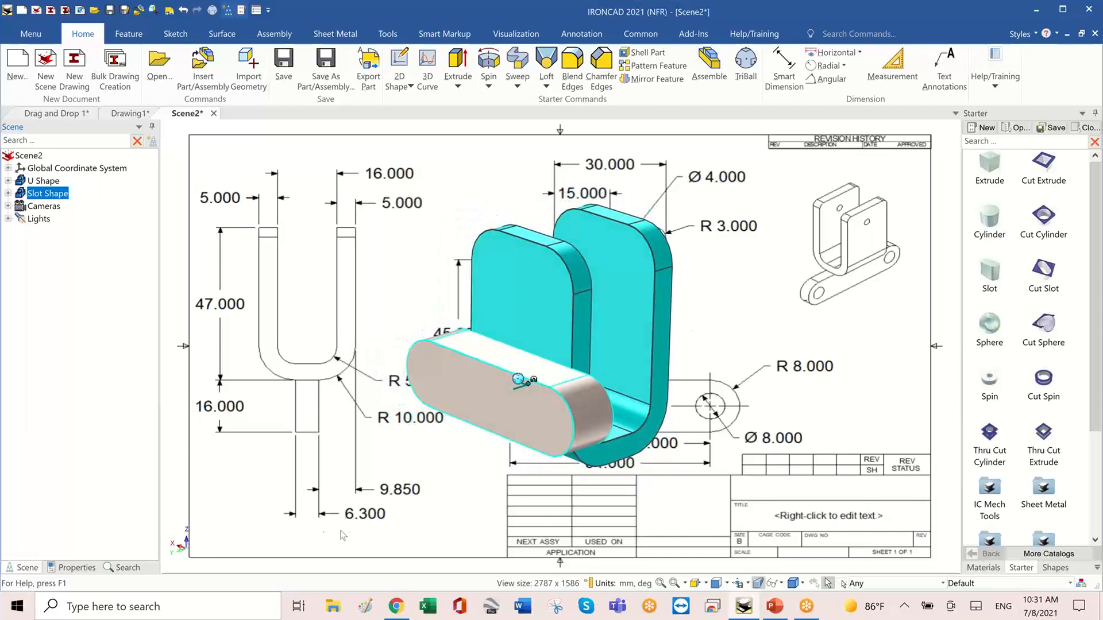
{"action": "left_click", "coordinate": [545, 427]}
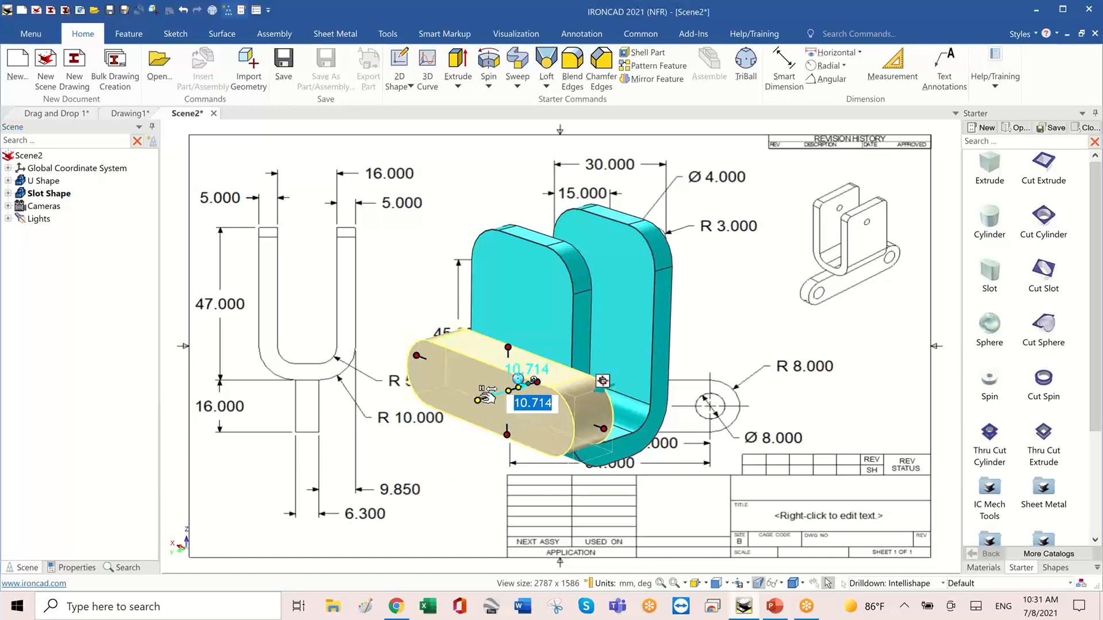
{"action": "type", "text": "6."}
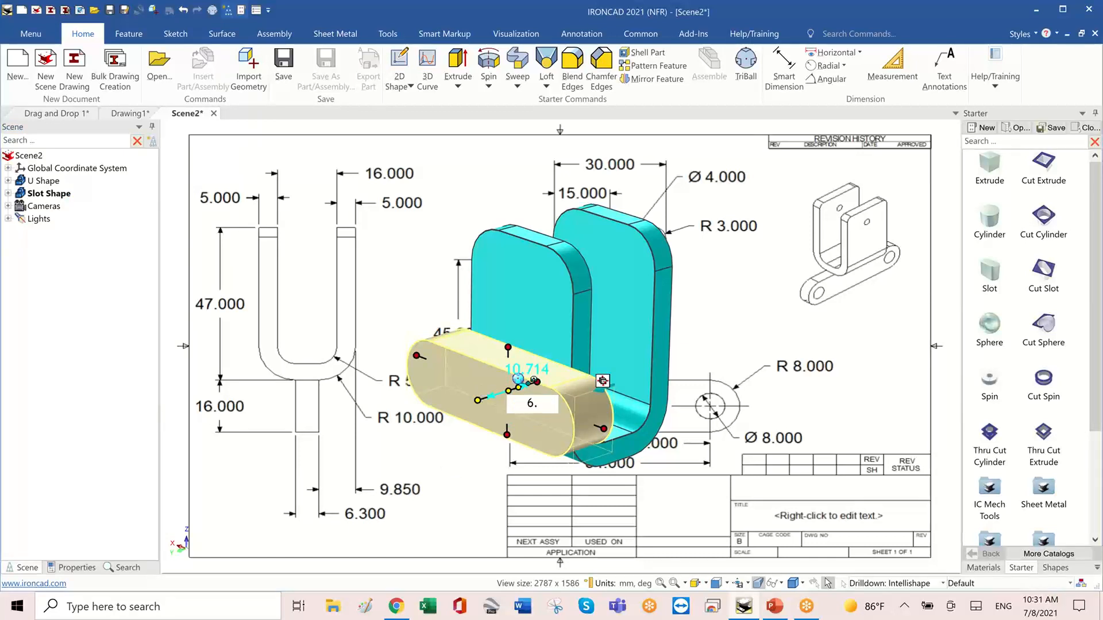
{"action": "type", "text": "2"}
{"action": "key", "text": "Tab"}
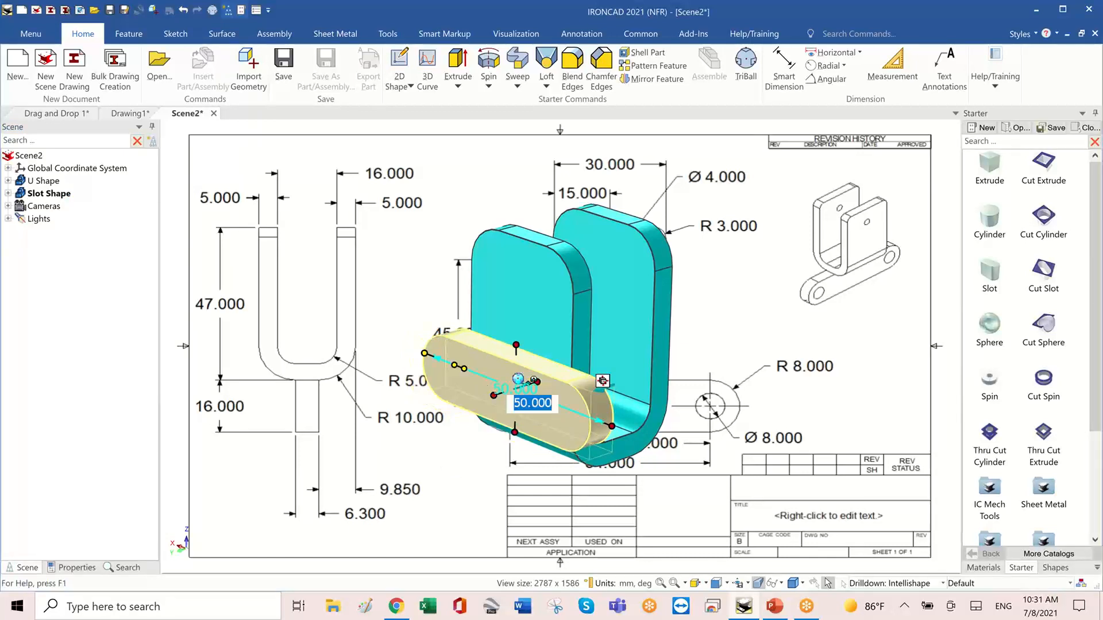
Set the Slot Shape's overall length to 54+8*2 mm, keeping it symmetric about its center.
{"action": "middle_click_drag", "start_coordinate": [647, 500], "coordinate": [611, 453]}
{"action": "left_click", "coordinate": [631, 424]}
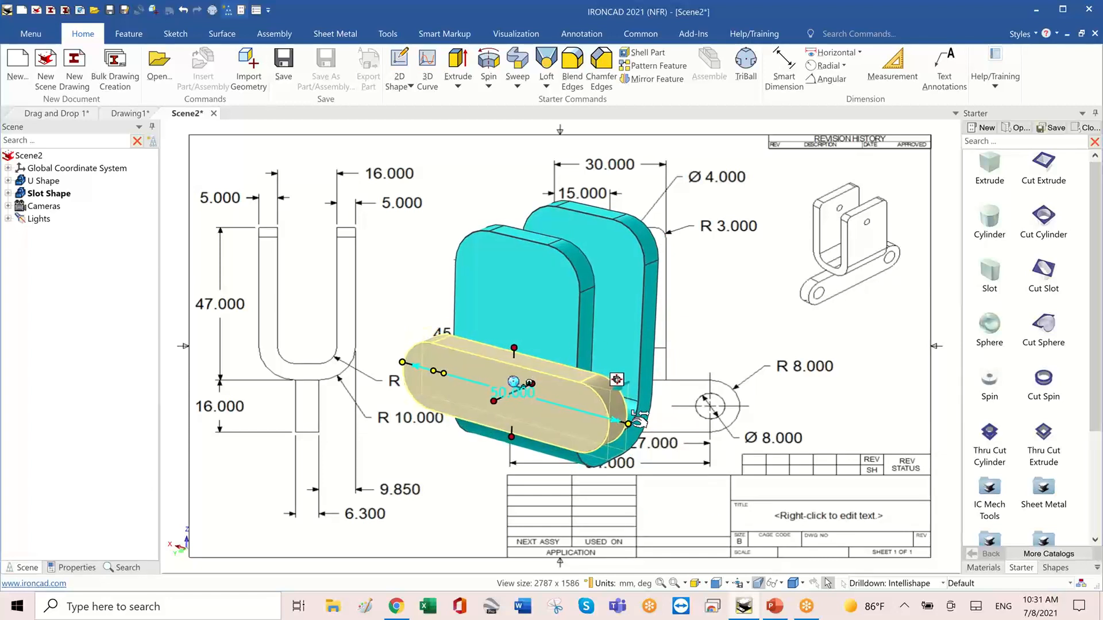
{"action": "middle_click_drag", "start_coordinate": [769, 477], "coordinate": [632, 470], "text": "shift"}
{"action": "scroll", "coordinate": [632, 470], "scroll_direction": "down", "scroll_amount": 3}
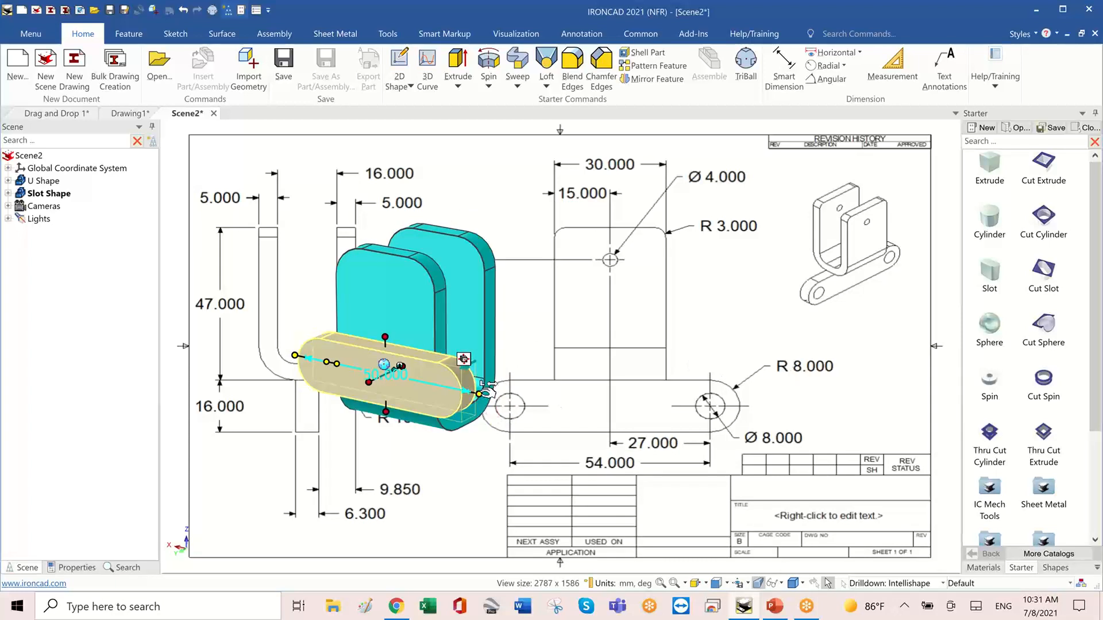
{"action": "left_click_drag", "start_coordinate": [479, 394], "coordinate": [508, 405]}
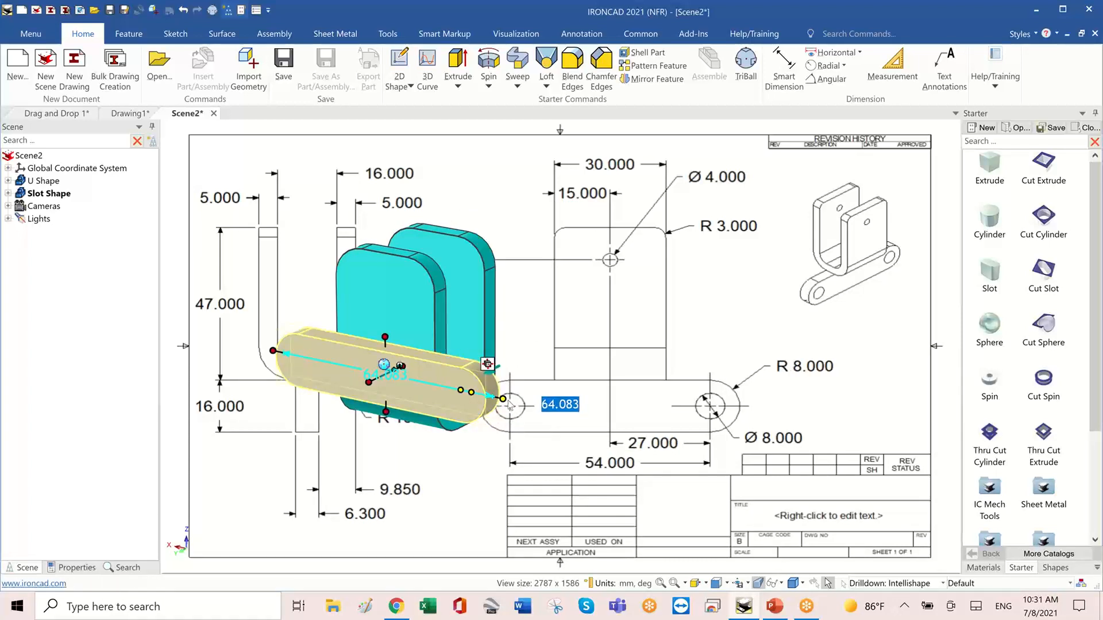
{"action": "type", "text": "54"}
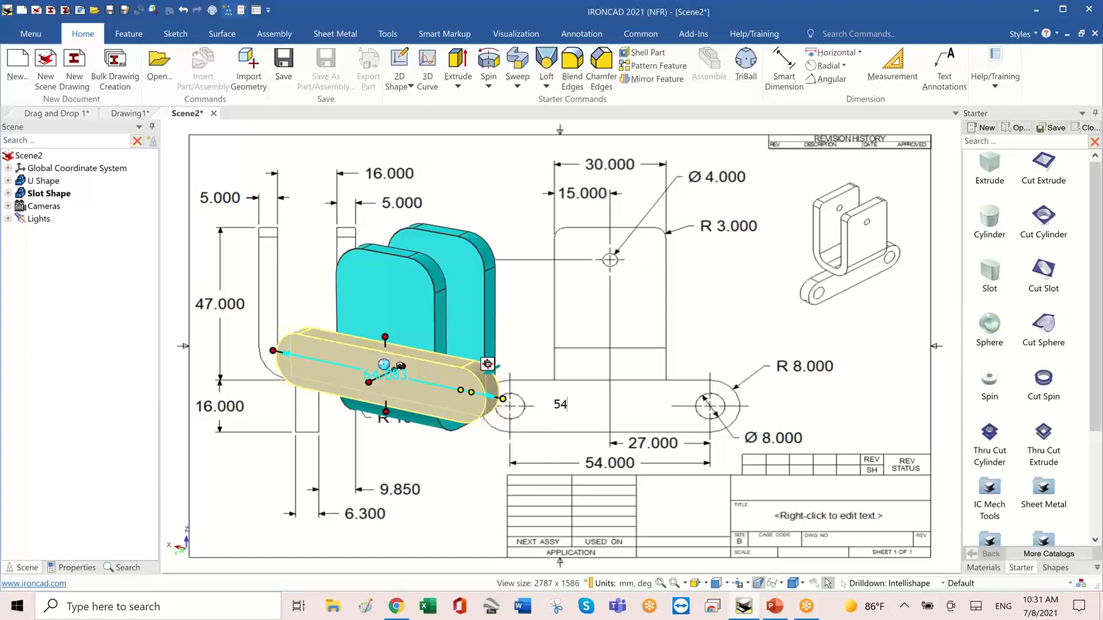
{"action": "type", "text": "+8*2"}
{"action": "key", "text": "Return"}
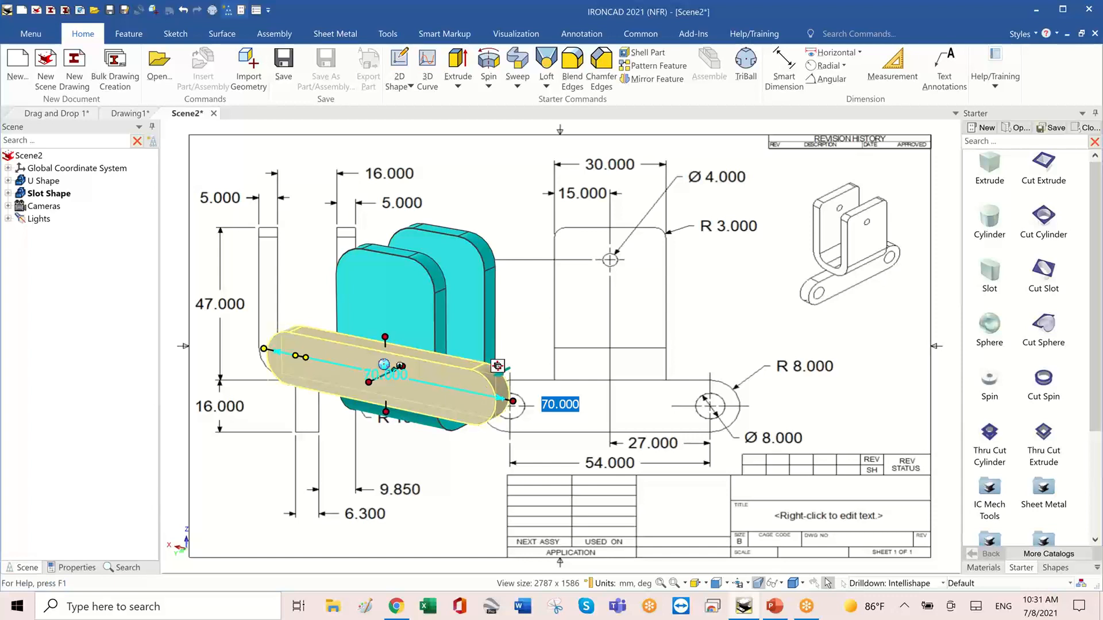
{"action": "left_click", "coordinate": [454, 461]}
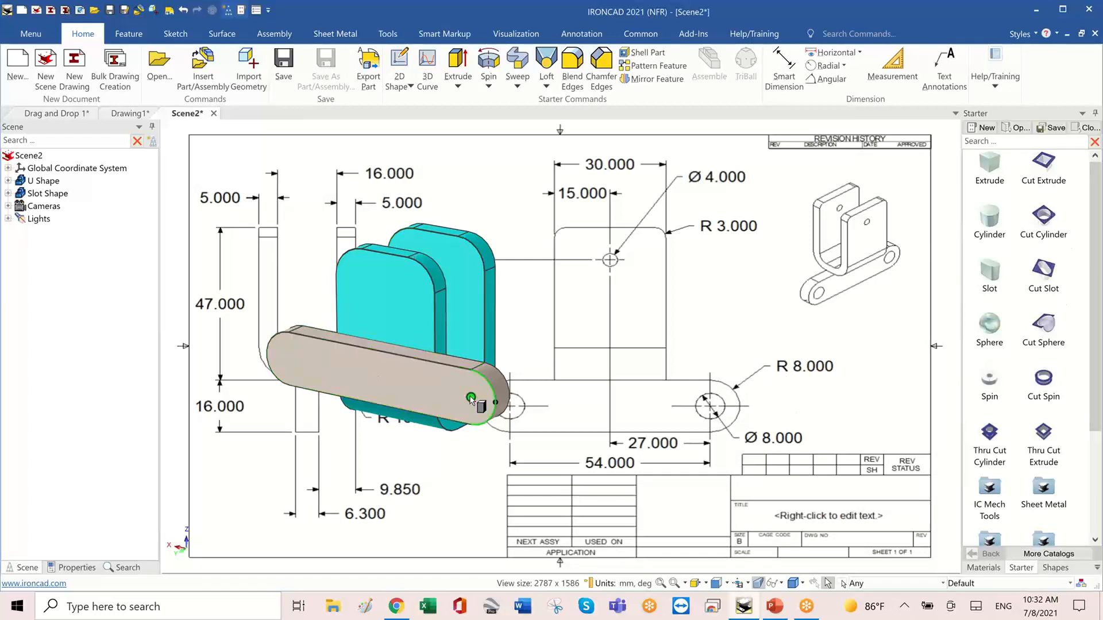
Cut a round hole centered on one rounded end of the Slot Shape and set its diameter to 8 mm.
{"action": "left_click_drag", "start_coordinate": [471, 398], "coordinate": [471, 397]}
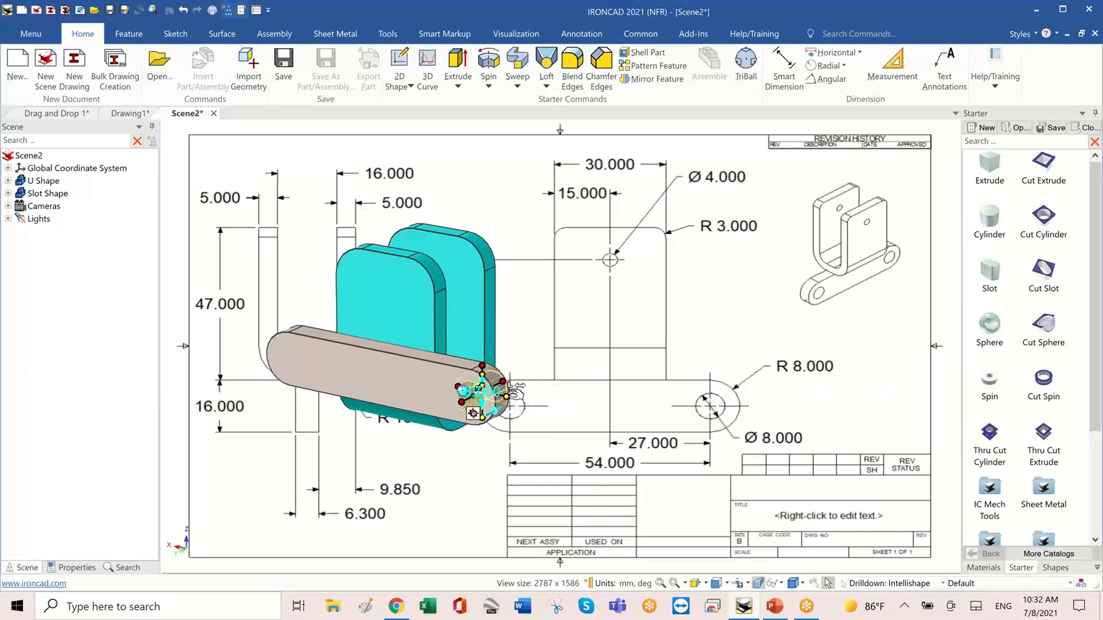
{"action": "left_click_drag", "start_coordinate": [515, 396], "coordinate": [532, 397]}
{"action": "type", "text": "8"}
{"action": "key", "text": "Tab"}
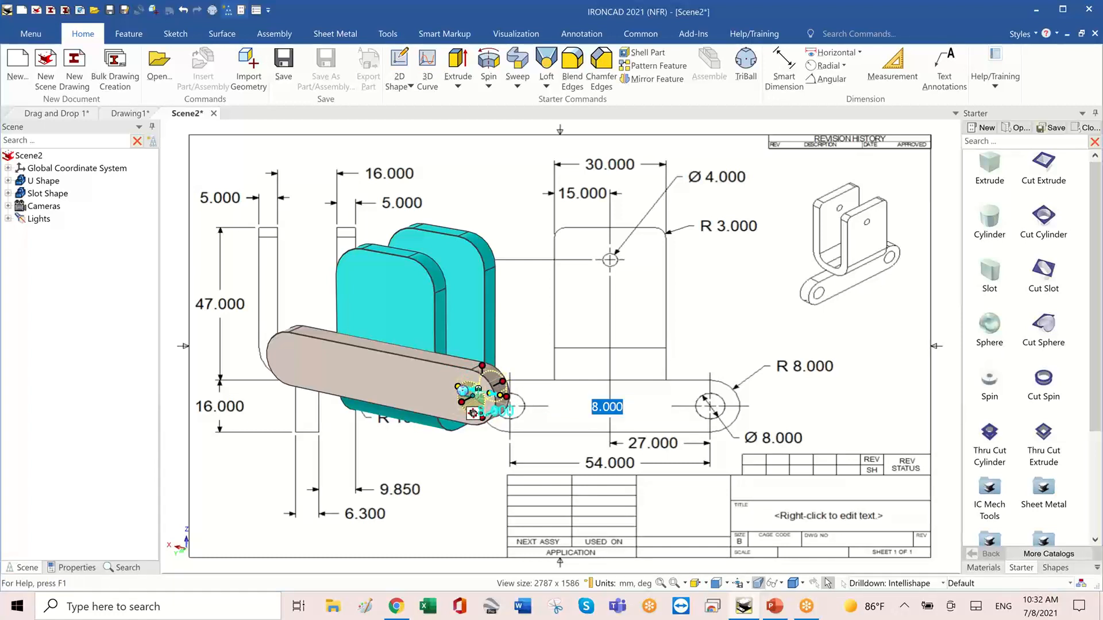
{"action": "left_click", "coordinate": [725, 338]}
Cut a matching hole centered on the opposite rounded end of the Slot Shape.
{"action": "middle_click_drag", "start_coordinate": [795, 323], "coordinate": [1055, 227]}
{"action": "left_click", "coordinate": [470, 441]}
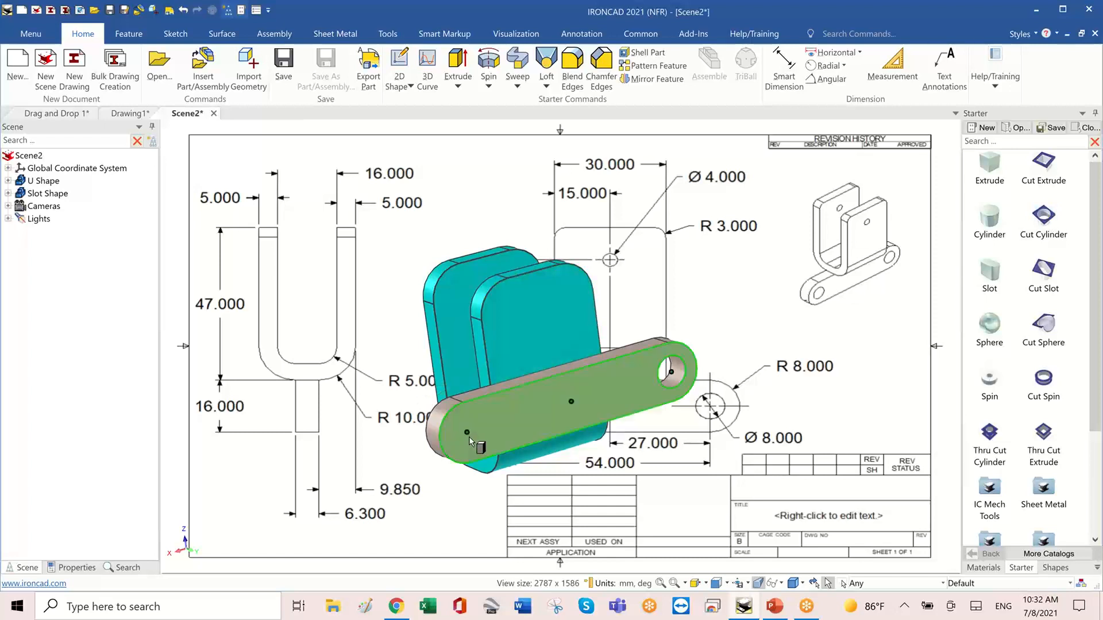
{"action": "left_click_drag", "start_coordinate": [470, 442], "coordinate": [468, 437]}
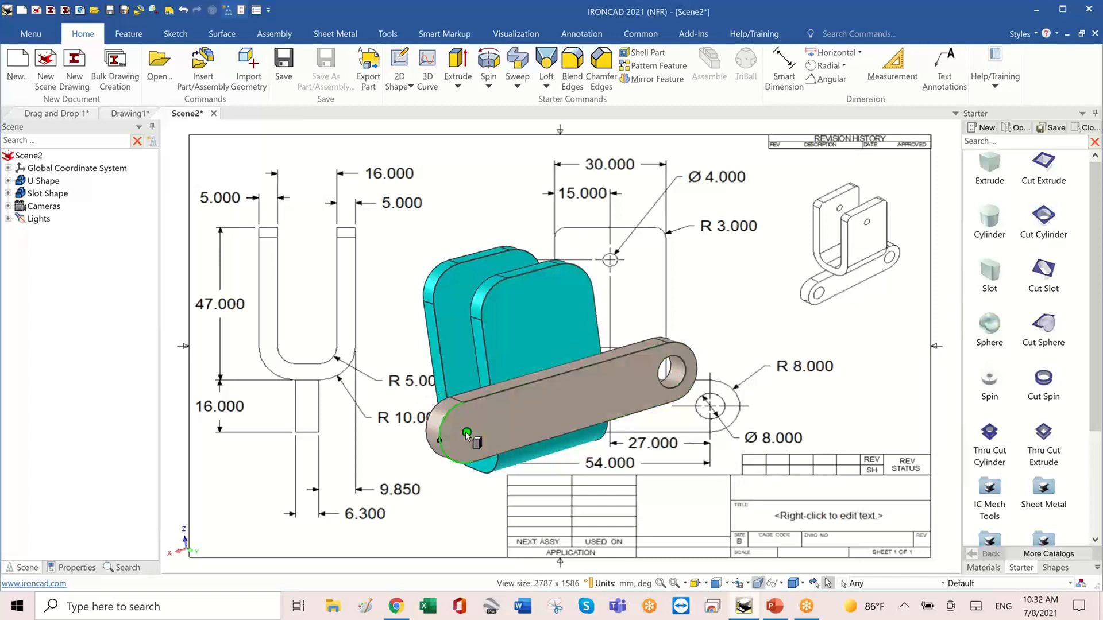
{"action": "left_click", "coordinate": [720, 294]}
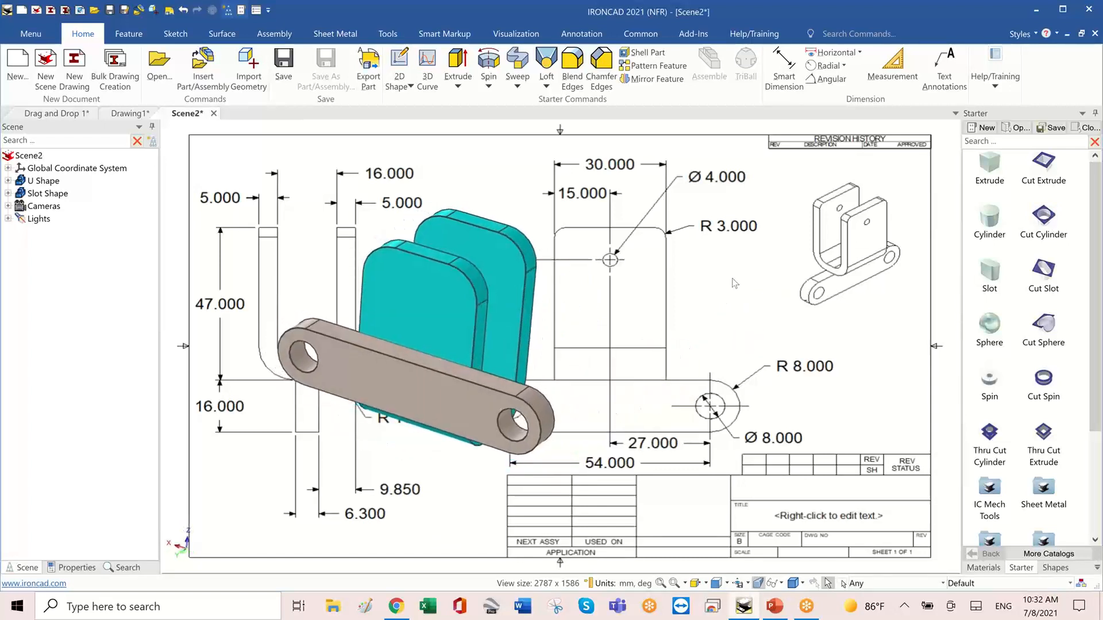
Examine the Slot Shape's flat upper face and the U Shape's flat base face as the two faces to mate.
{"action": "middle_click_drag", "start_coordinate": [735, 284], "coordinate": [535, 356]}
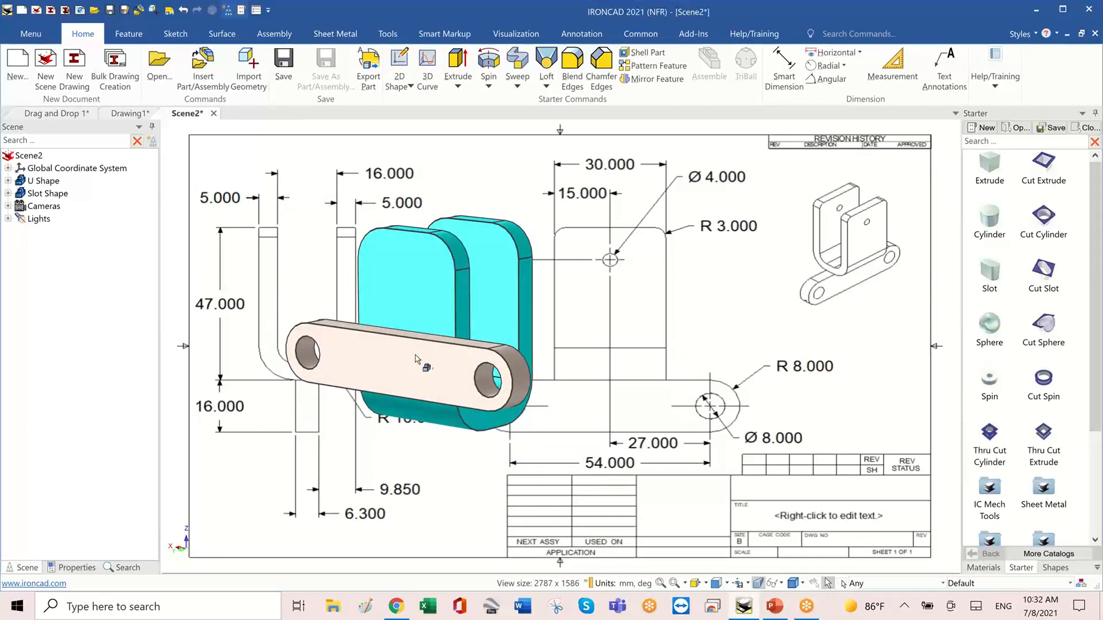
{"action": "middle_click_drag", "start_coordinate": [416, 355], "coordinate": [409, 357]}
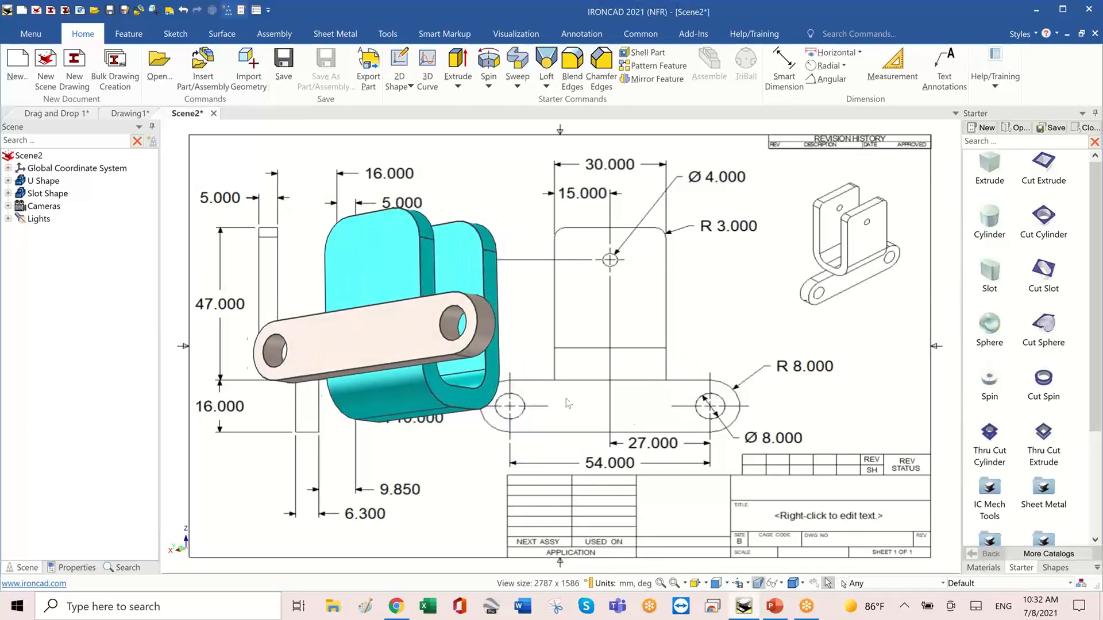
{"action": "middle_click_drag", "start_coordinate": [311, 315], "coordinate": [362, 406]}
{"action": "left_click", "coordinate": [354, 402]}
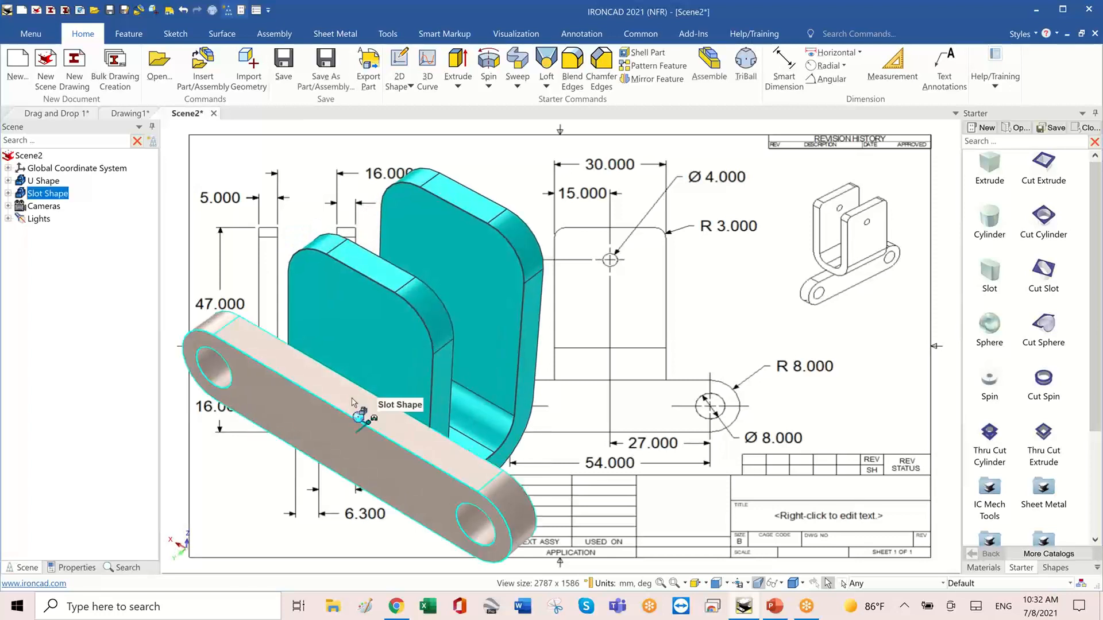
{"action": "left_click", "coordinate": [357, 404]}
{"action": "left_click", "coordinate": [368, 406]}
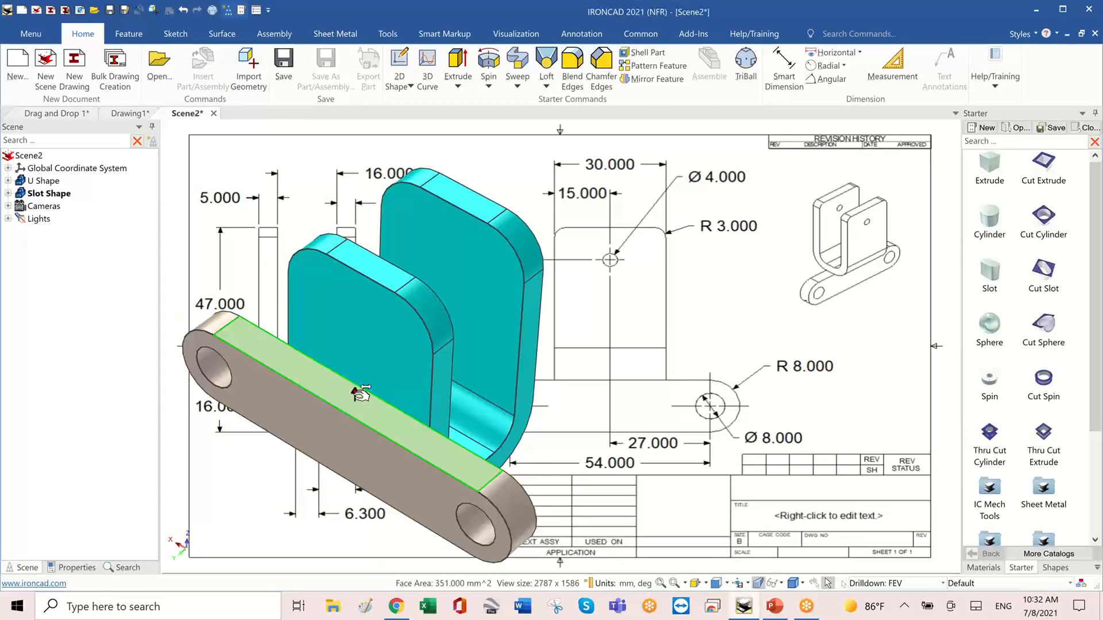
{"action": "middle_click_drag", "start_coordinate": [356, 396], "coordinate": [432, 379]}
{"action": "left_click", "coordinate": [432, 378]}
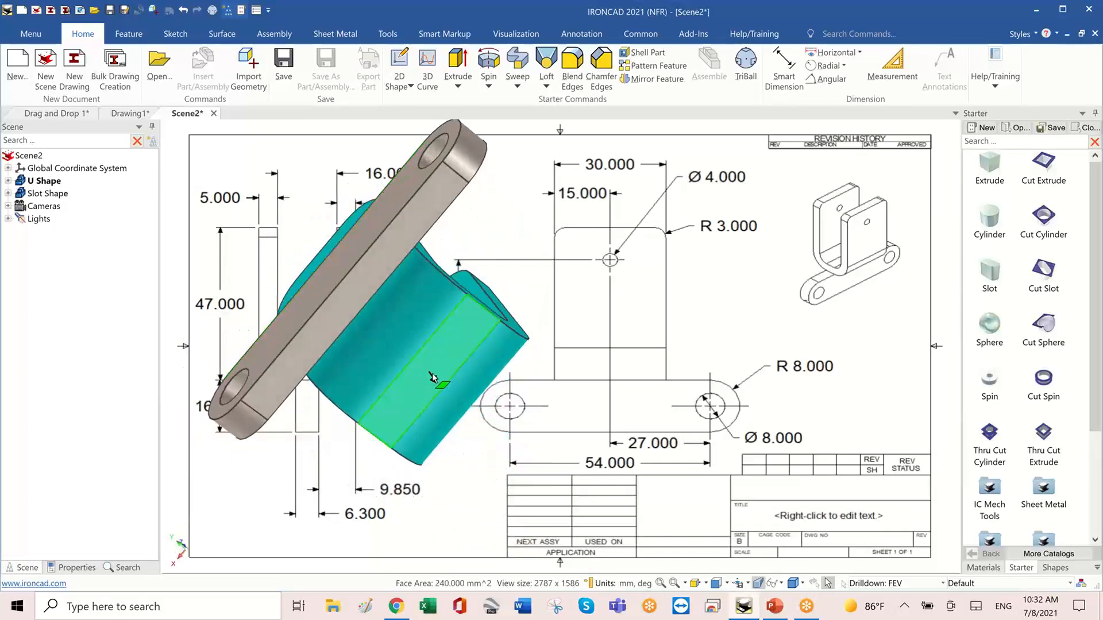
{"action": "left_click", "coordinate": [760, 329]}
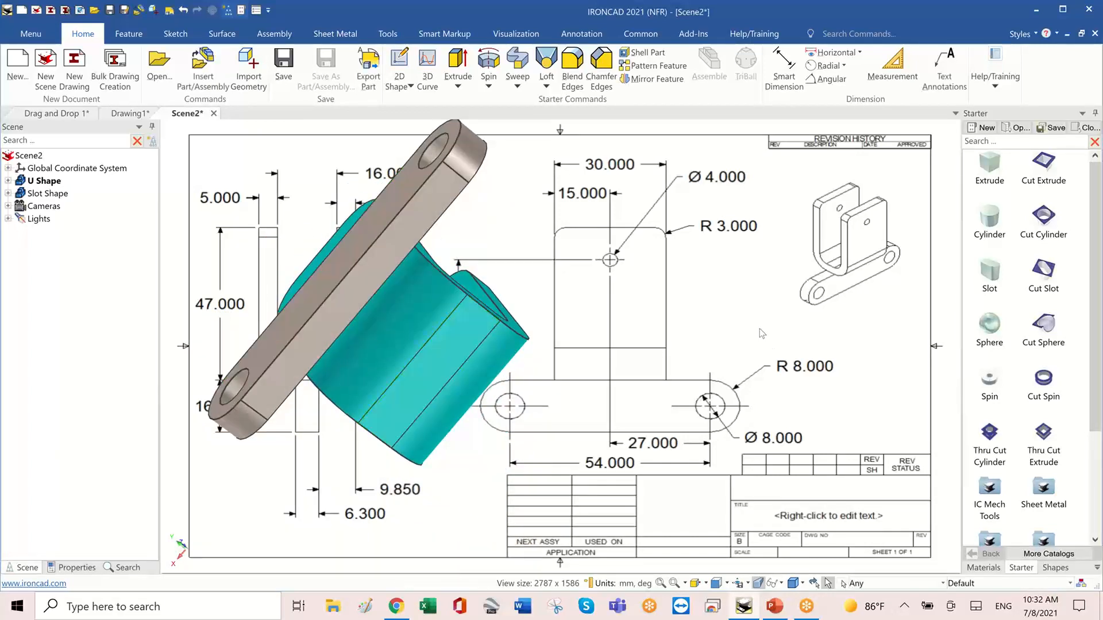
{"action": "middle_click_drag", "start_coordinate": [760, 328], "coordinate": [718, 339]}
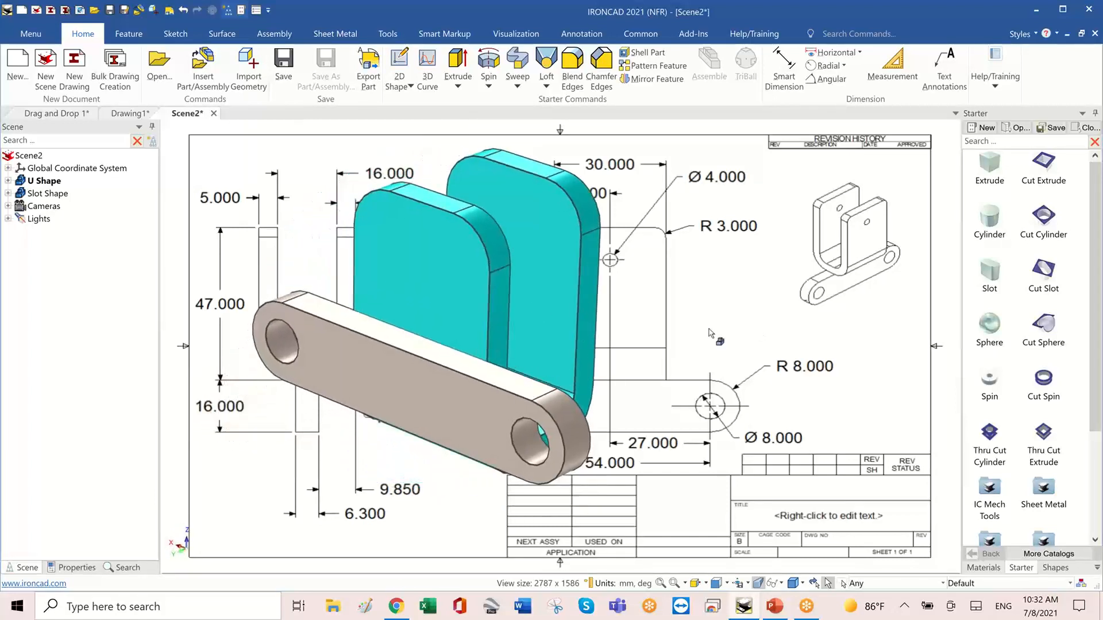
Reposition only the Slot Shape's detached TriBall to the center point of its flat upper face.
{"action": "left_click", "coordinate": [388, 378]}
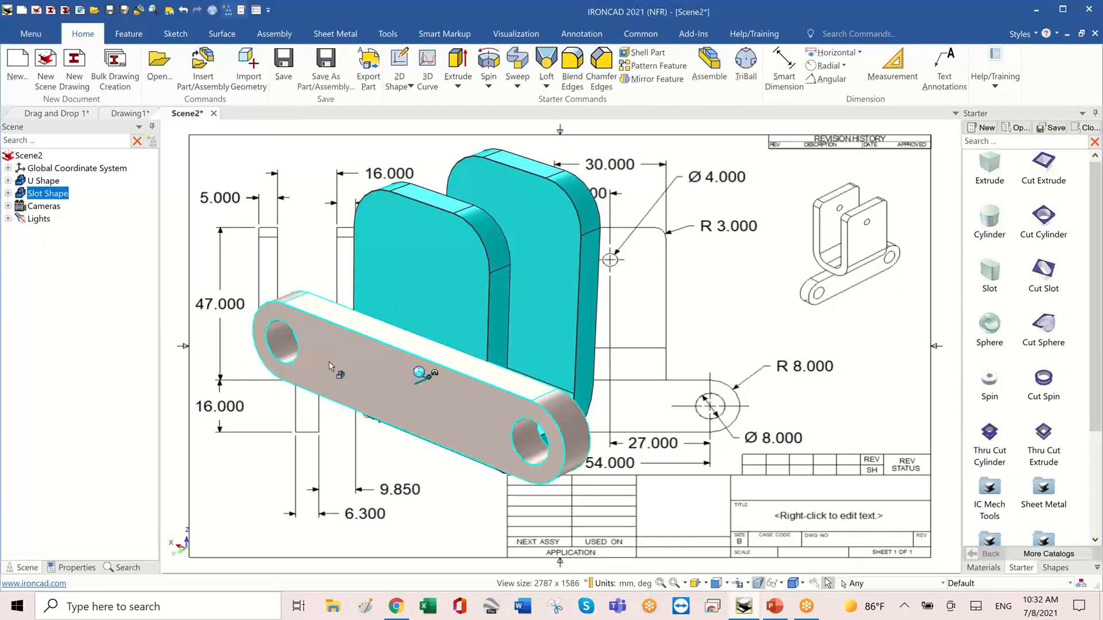
{"action": "key", "text": "F10"}
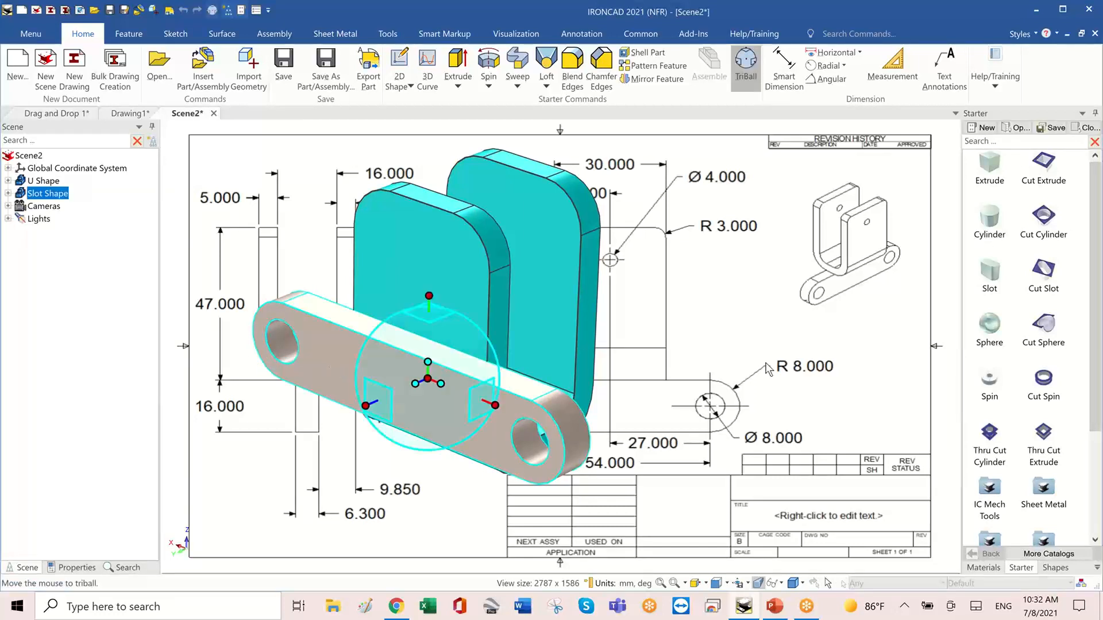
{"action": "middle_click_drag", "start_coordinate": [768, 369], "coordinate": [763, 434]}
{"action": "middle_click_drag", "start_coordinate": [714, 360], "coordinate": [368, 305]}
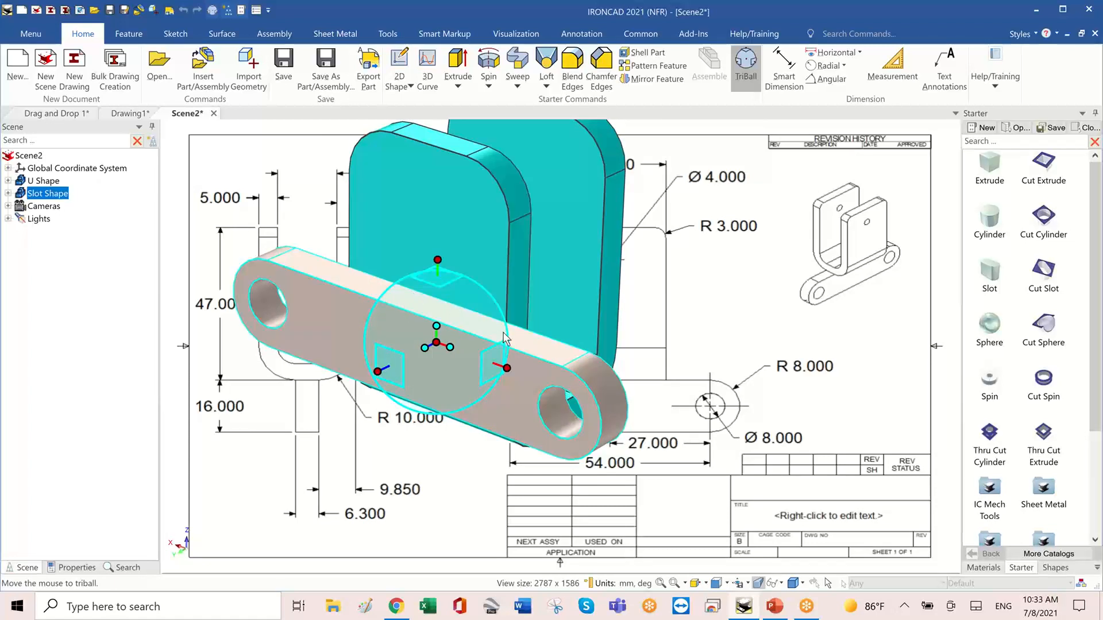
{"action": "scroll", "coordinate": [503, 334], "scroll_direction": "up", "scroll_amount": 3}
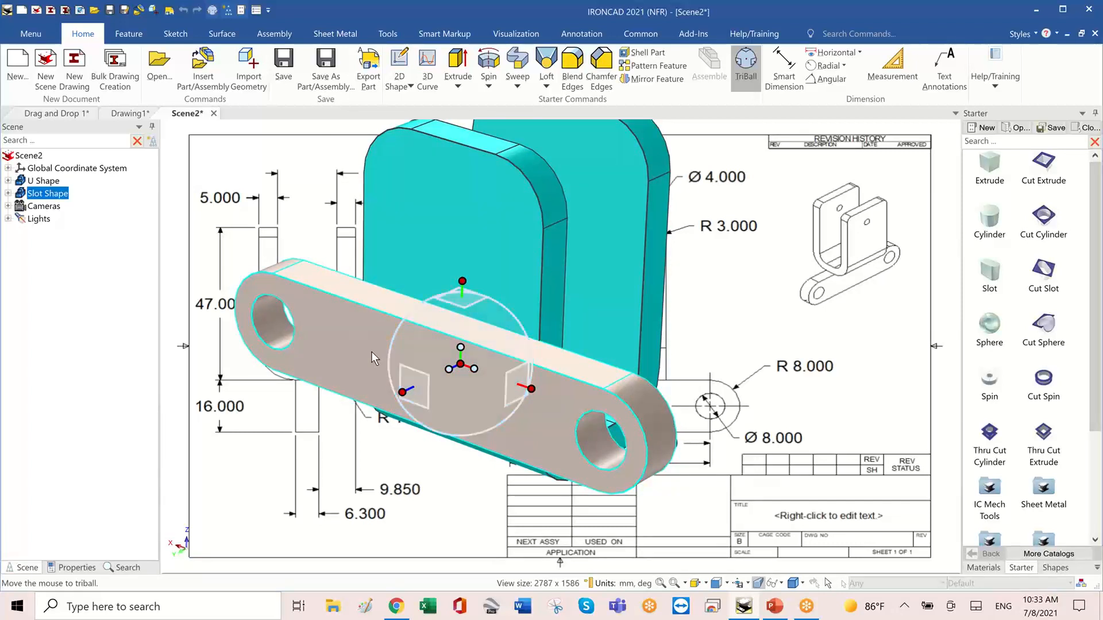
{"action": "right_click", "coordinate": [460, 364]}
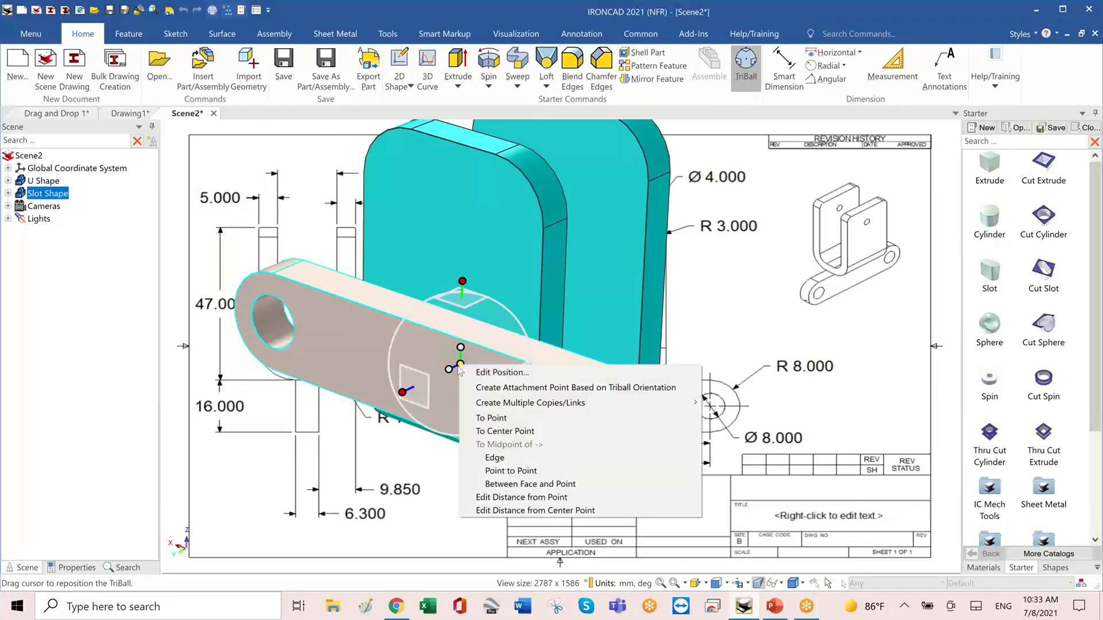
{"action": "left_click", "coordinate": [499, 419]}
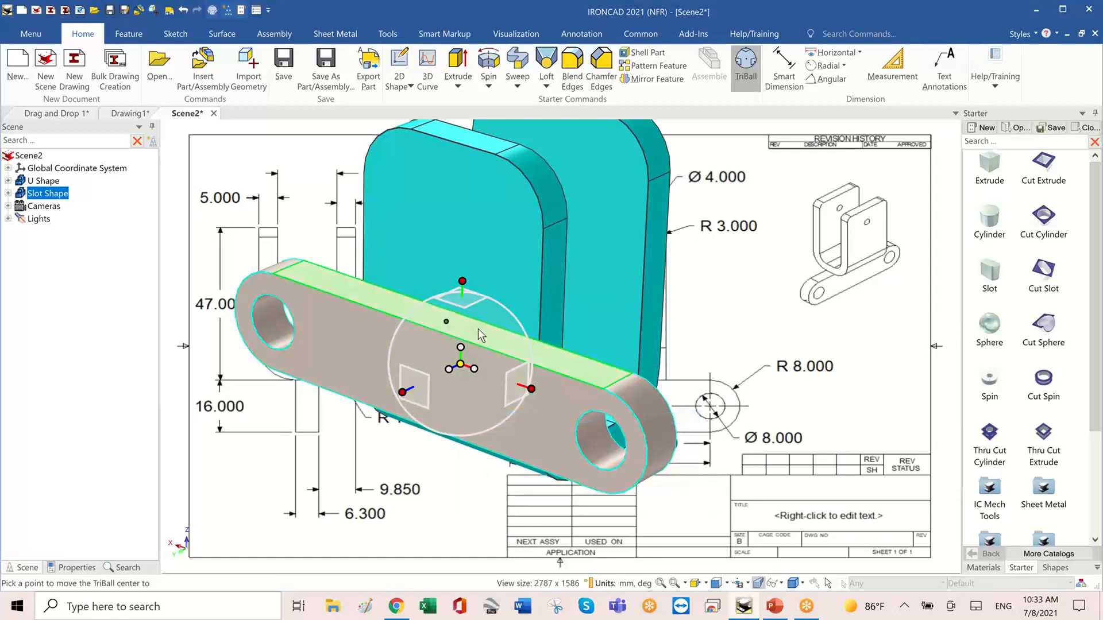
{"action": "left_click", "coordinate": [451, 323]}
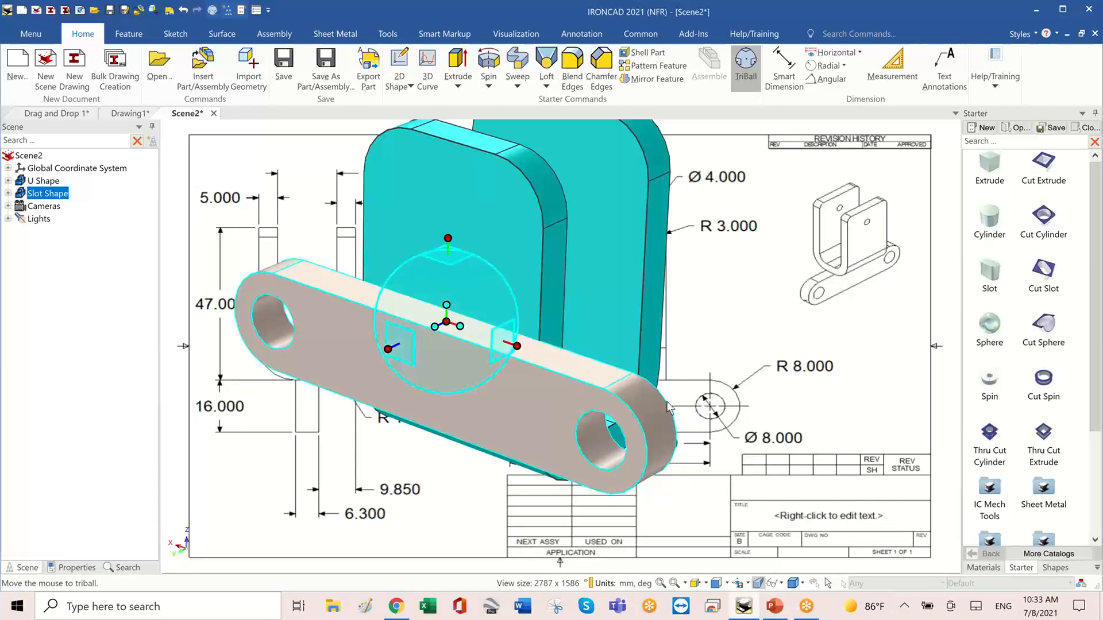
Move the Slot Shape with the TriBall so its upper face center meets the center point of the U Shape's flat base face.
{"action": "middle_click_drag", "start_coordinate": [760, 380], "coordinate": [683, 353]}
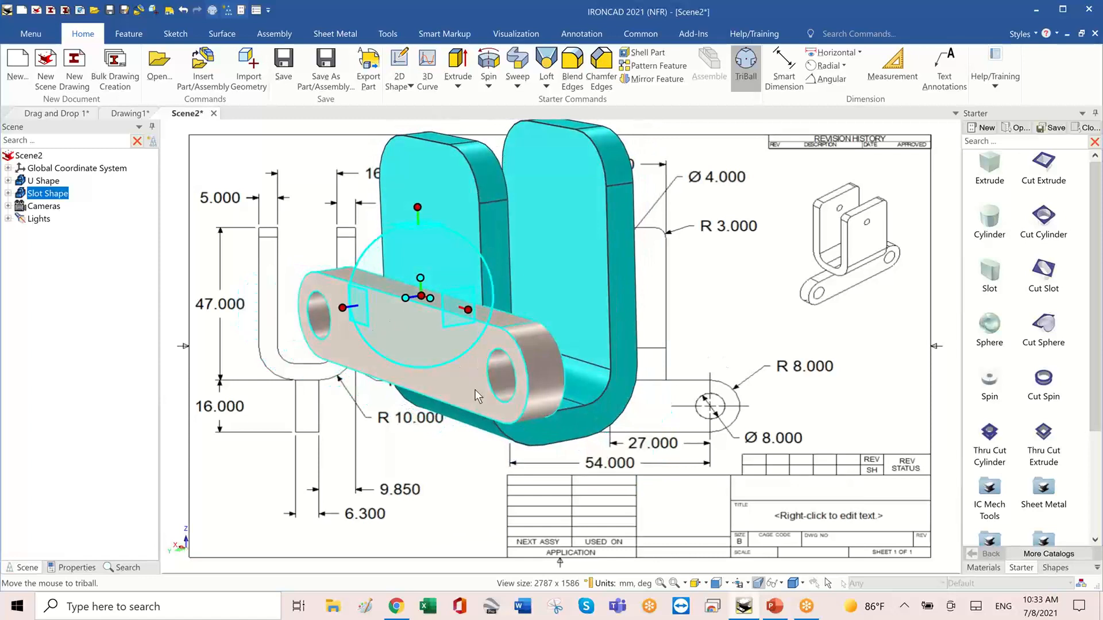
{"action": "middle_click_drag", "start_coordinate": [375, 336], "coordinate": [427, 329]}
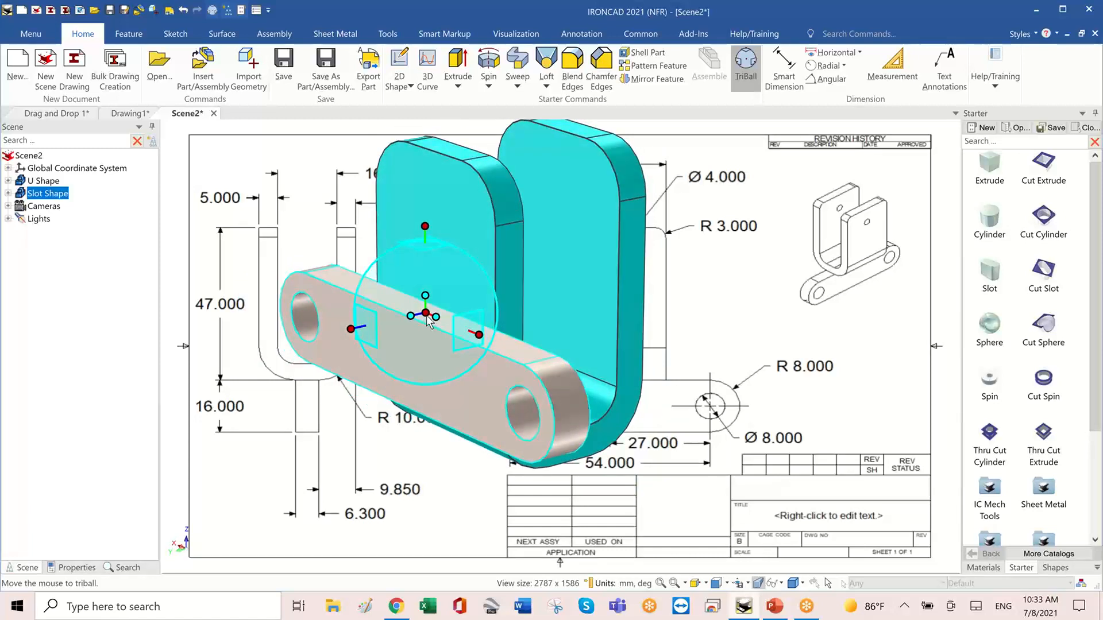
{"action": "right_click", "coordinate": [426, 314]}
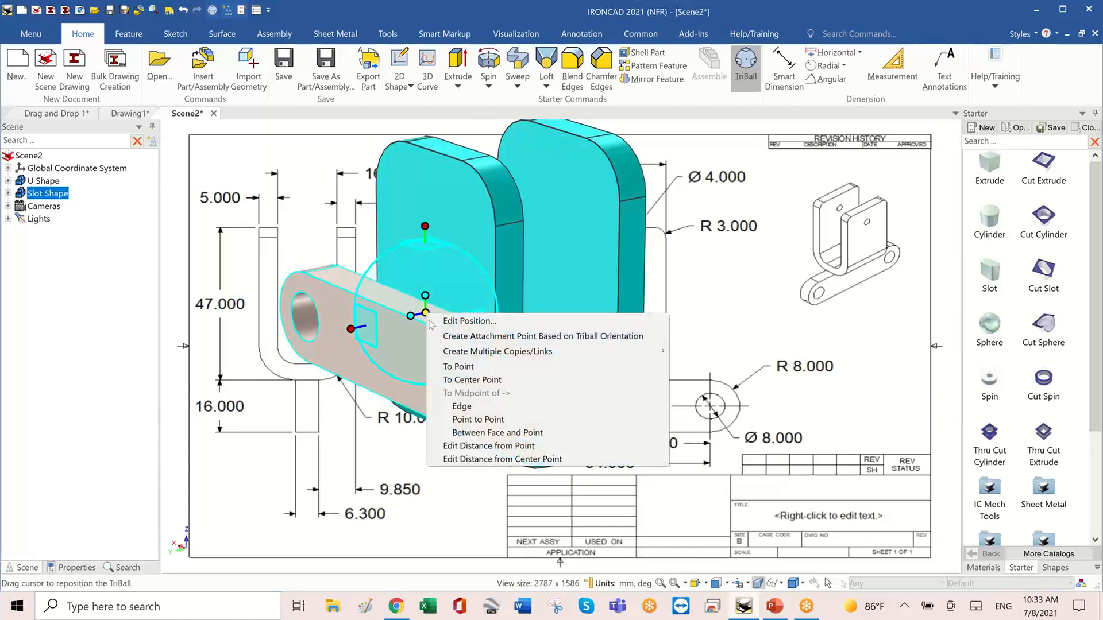
{"action": "left_click", "coordinate": [458, 367]}
{"action": "middle_click_drag", "start_coordinate": [458, 366], "coordinate": [543, 385]}
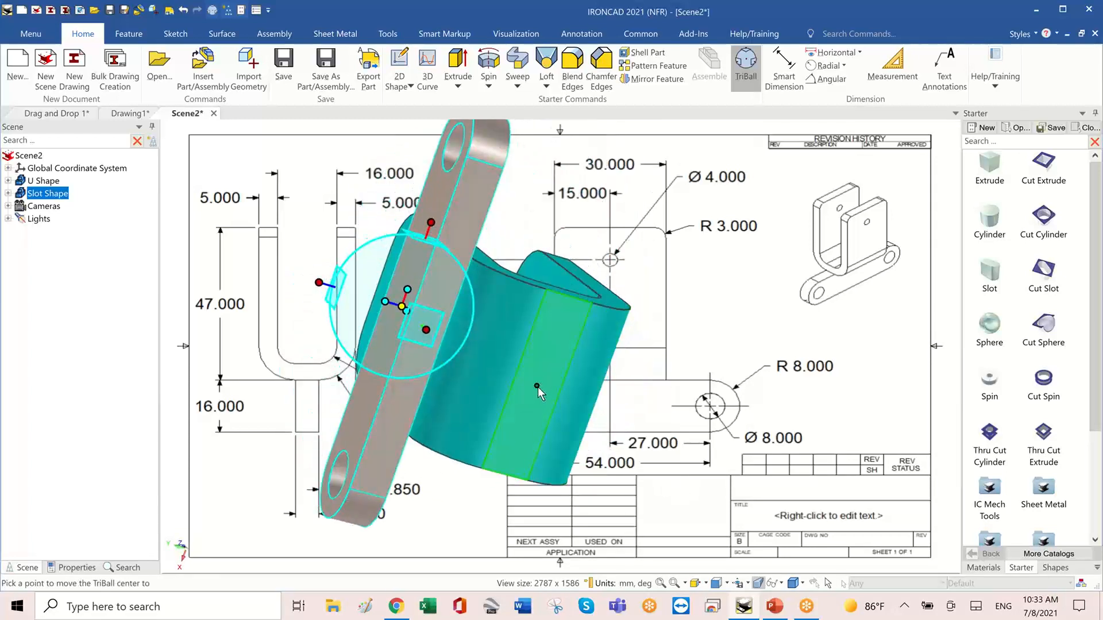
{"action": "left_click", "coordinate": [537, 386]}
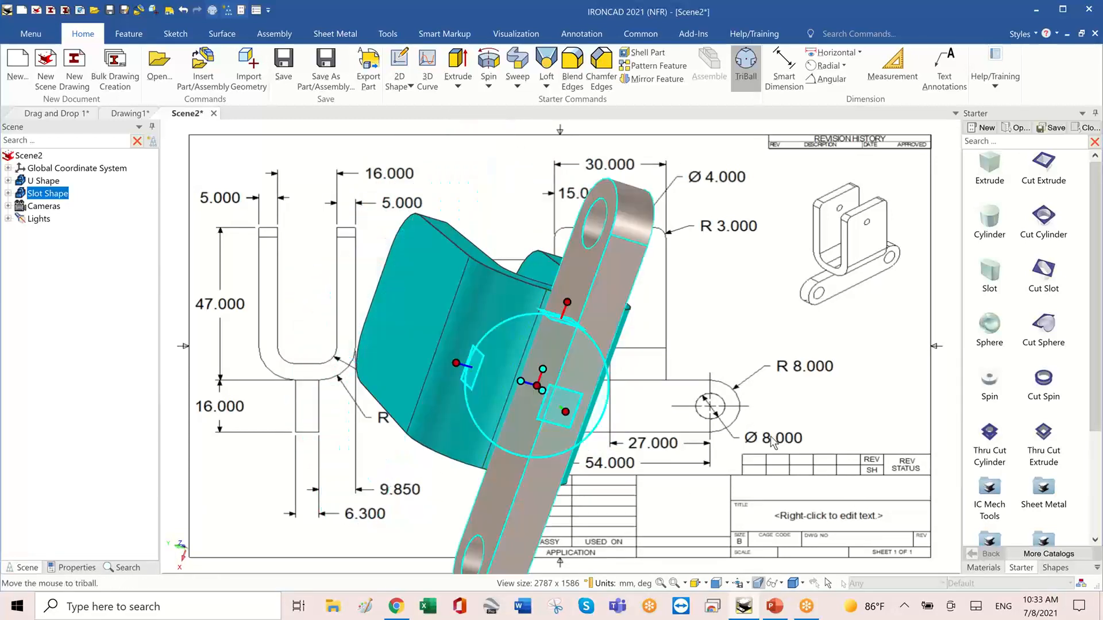
{"action": "key", "text": "F10"}
{"action": "left_click", "coordinate": [718, 410]}
{"action": "middle_click_drag", "start_coordinate": [718, 411], "coordinate": [587, 336]}
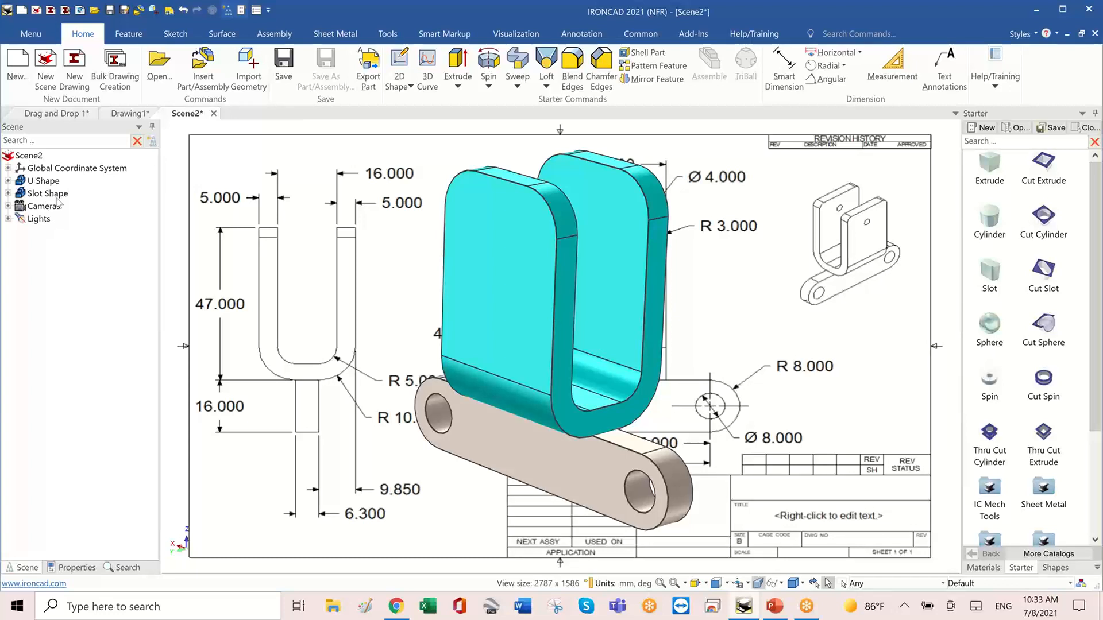
Select the U Shape and Slot Shape together and combine them into one assembly.
{"action": "right_click", "coordinate": [765, 261]}
{"action": "left_click", "coordinate": [730, 262]}
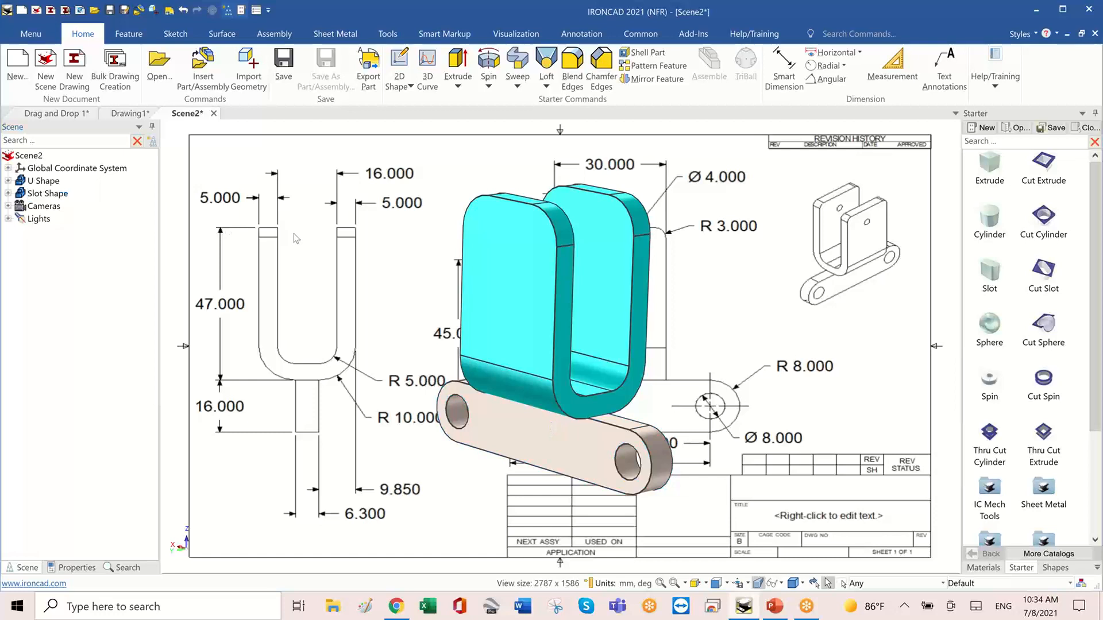
{"action": "mouse_move", "coordinate": [297, 146]}
{"action": "left_mouse_down"}
{"action": "mouse_move", "coordinate": [596, 436]}
{"action": "mouse_move", "coordinate": [800, 552]}
{"action": "left_mouse_up"}
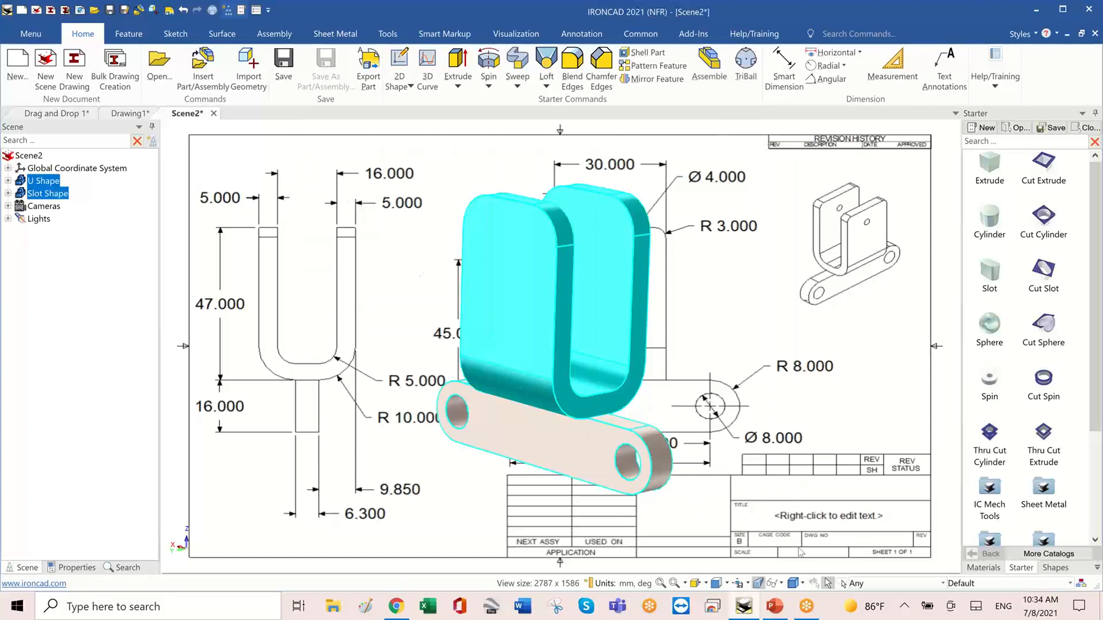
{"action": "right_click", "coordinate": [591, 435]}
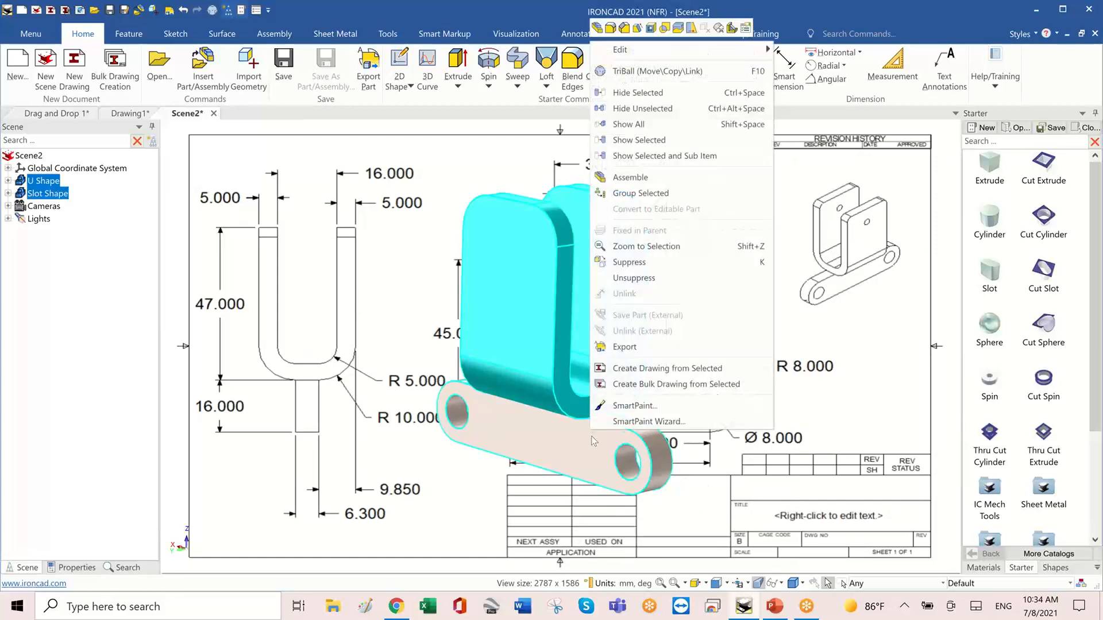
{"action": "left_click", "coordinate": [630, 178]}
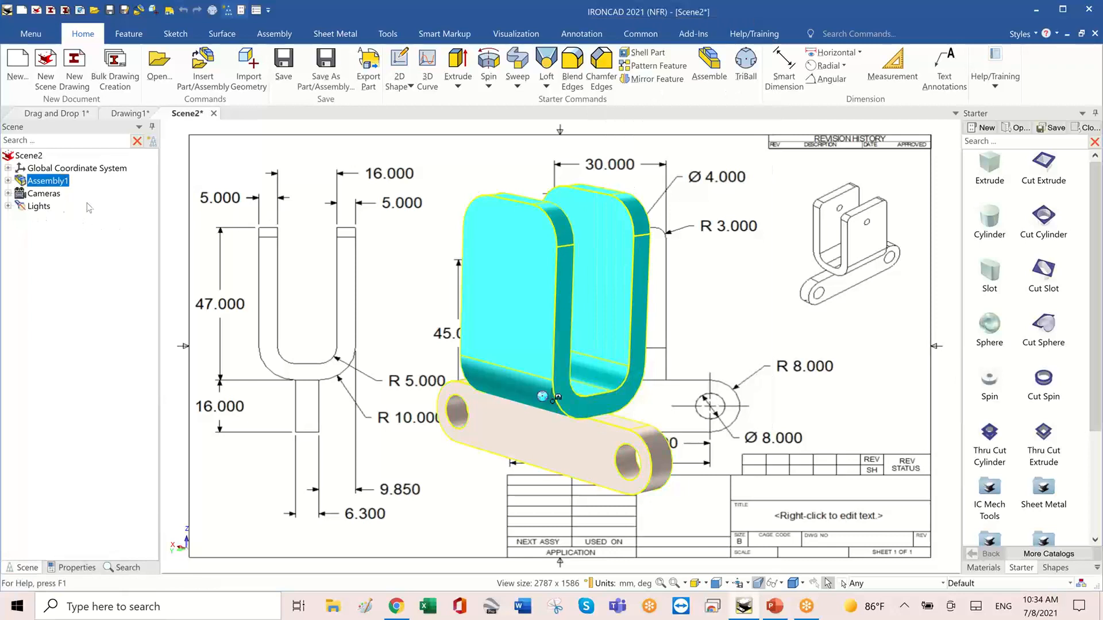
{"action": "left_click", "coordinate": [410, 251]}
{"action": "mouse_move", "coordinate": [410, 251]}
{"action": "middle_mouse_down"}
{"action": "mouse_move", "coordinate": [262, 262]}
{"action": "mouse_move", "coordinate": [372, 238]}
{"action": "mouse_move", "coordinate": [375, 223]}
{"action": "middle_mouse_up"}
{"action": "left_click", "coordinate": [46, 181]}
{"action": "key", "text": "F10"}
{"action": "key", "text": "F10"}
{"action": "left_click", "coordinate": [376, 224]}
{"action": "middle_click_drag", "start_coordinate": [385, 276], "coordinate": [397, 282]}
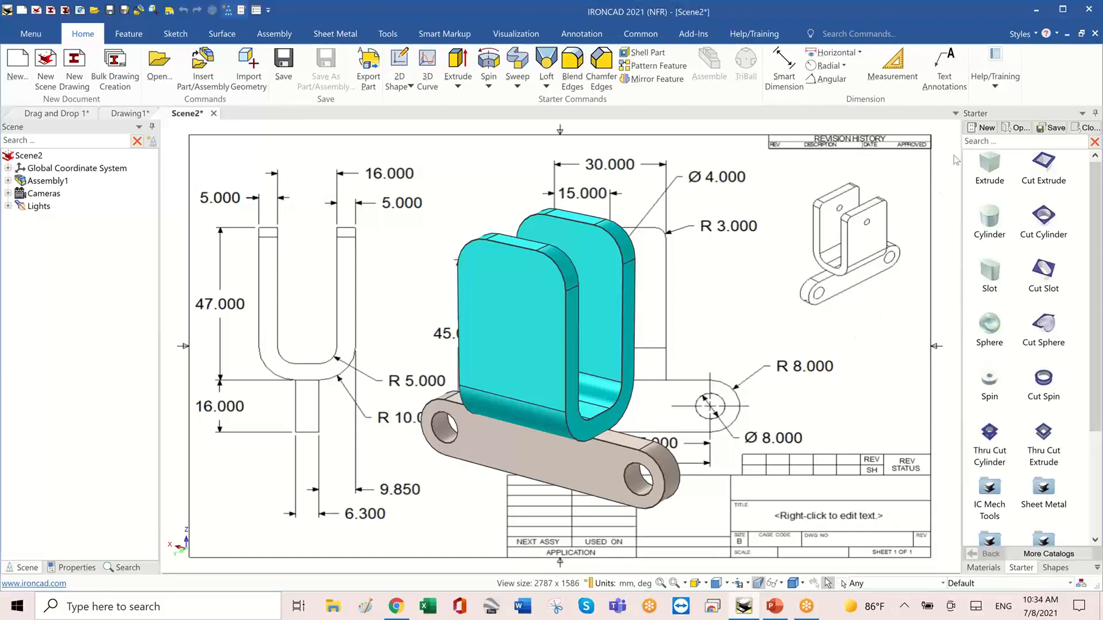
Create a new catalog and add the yellow part from the Drag and Drop 1 scene to it.
{"action": "left_click", "coordinate": [977, 132]}
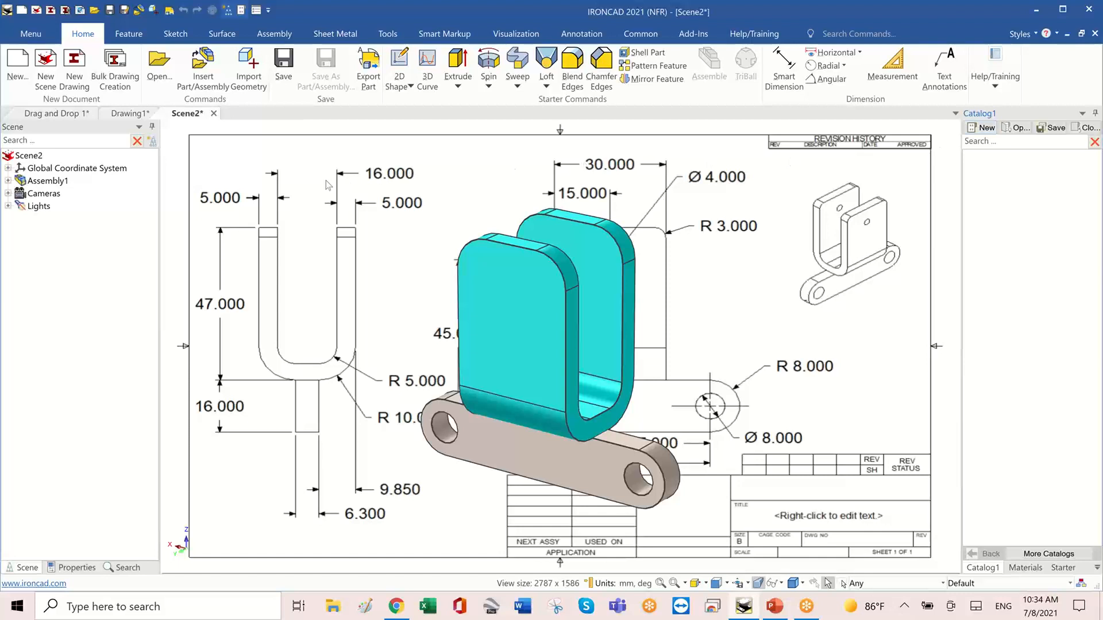
{"action": "left_click", "coordinate": [60, 114]}
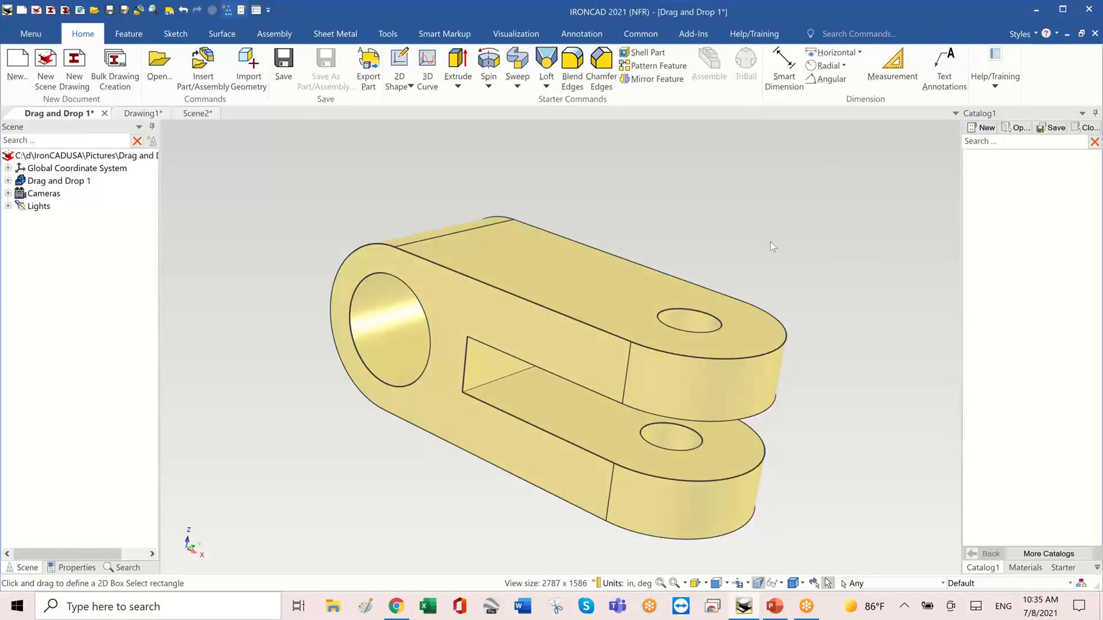
{"action": "middle_click_drag", "start_coordinate": [770, 246], "coordinate": [532, 330]}
{"action": "left_click", "coordinate": [488, 319]}
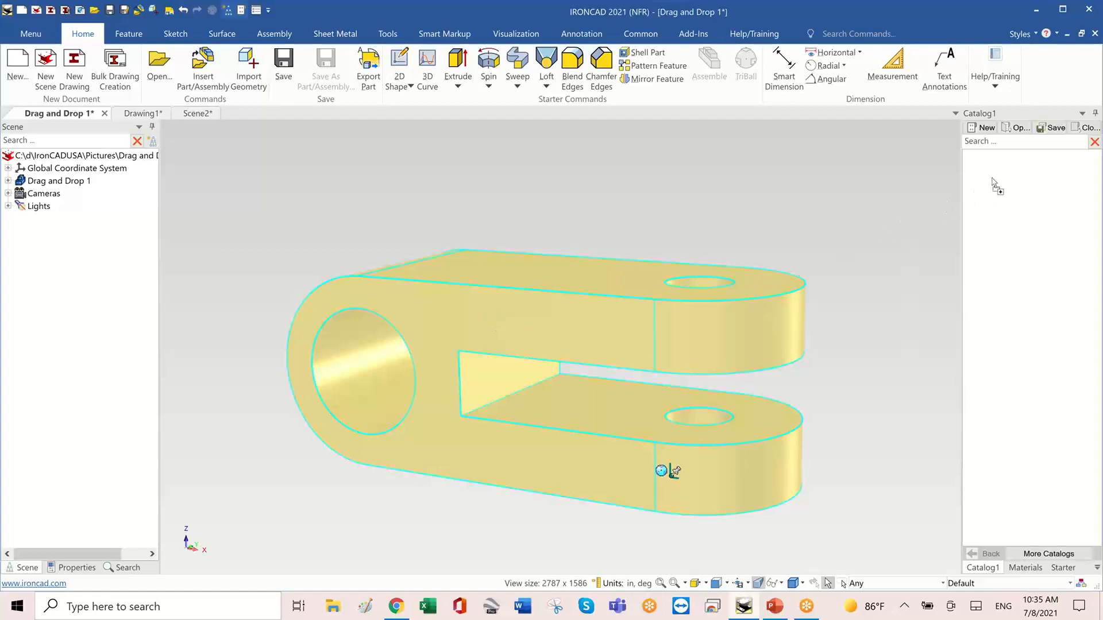
{"action": "left_click_drag", "start_coordinate": [996, 185], "coordinate": [993, 182]}
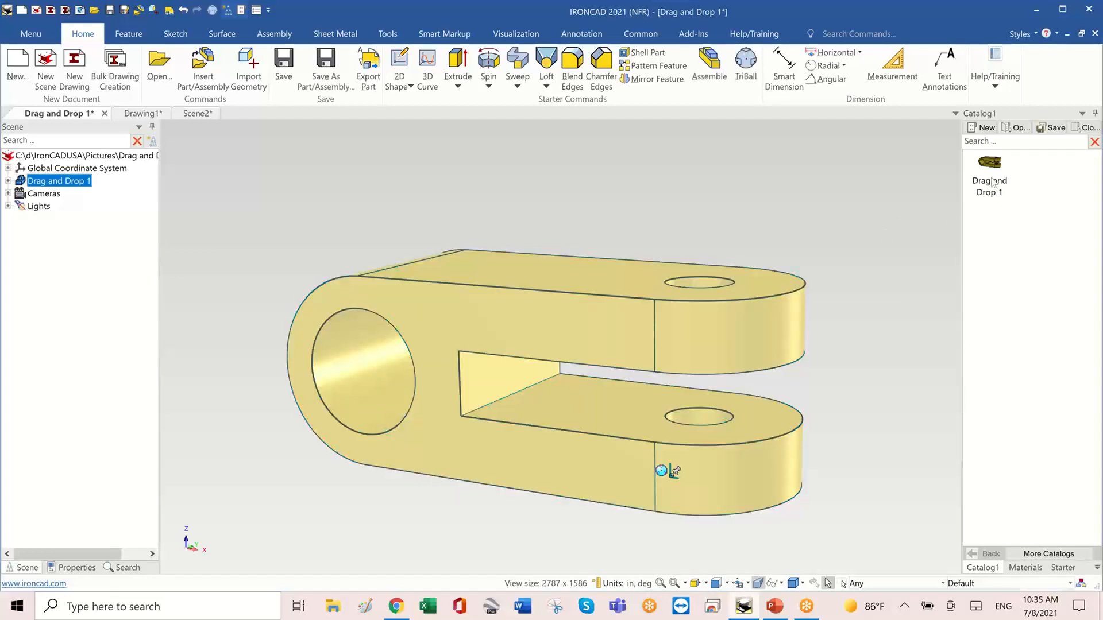
{"action": "left_click", "coordinate": [532, 170]}
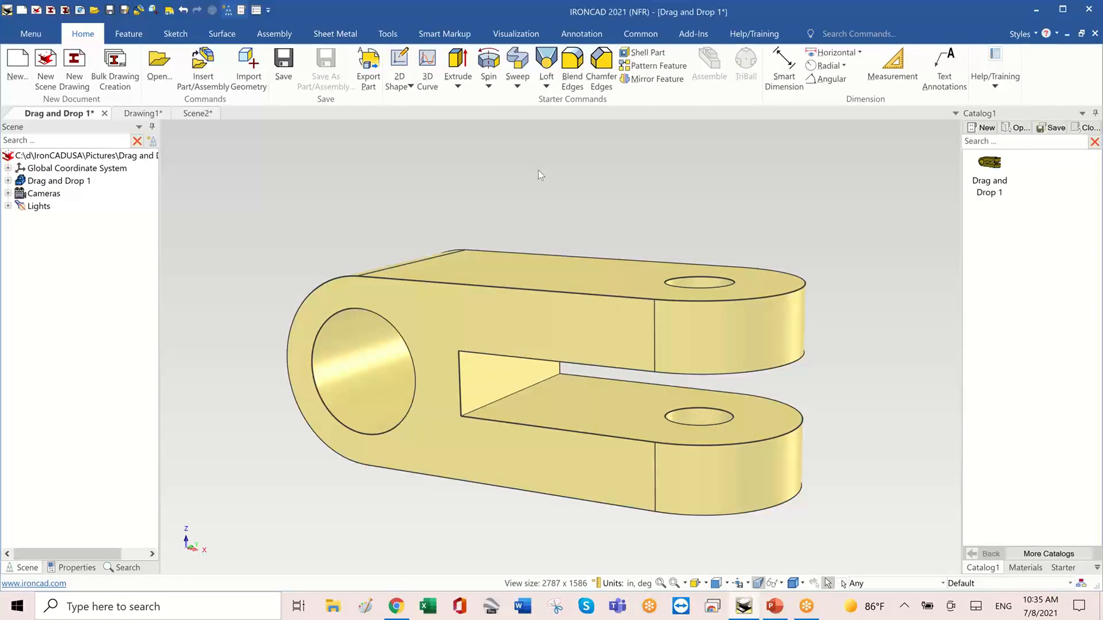
Return to Scene2 and add the complete bracket-and-bar assembly to the new catalog.
{"action": "left_click", "coordinate": [198, 114]}
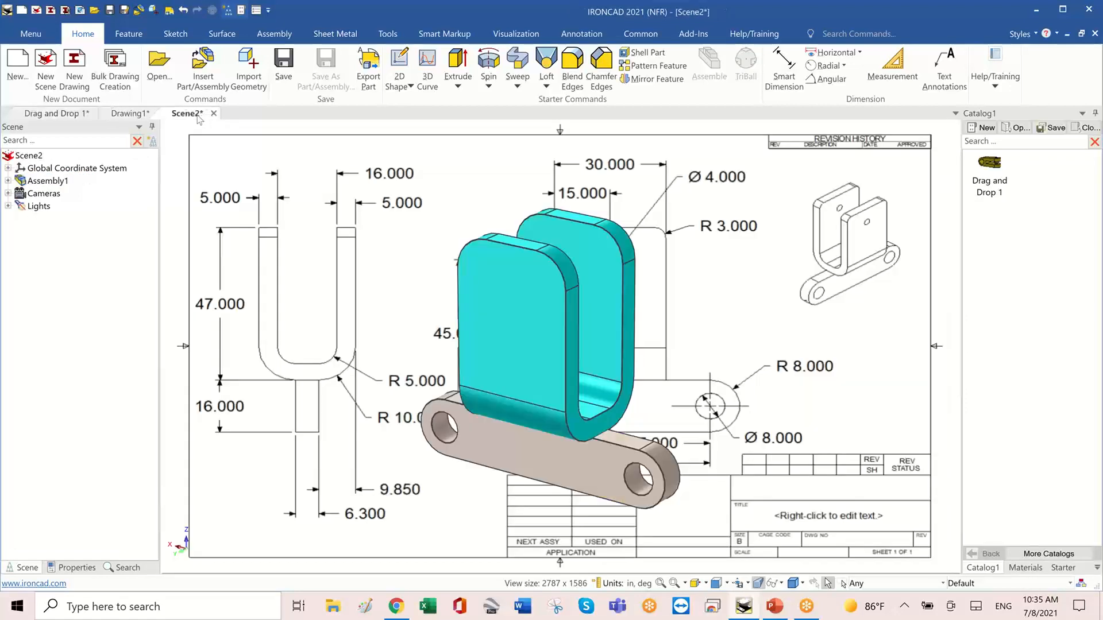
{"action": "middle_click_drag", "start_coordinate": [775, 319], "coordinate": [786, 321], "text": "shift"}
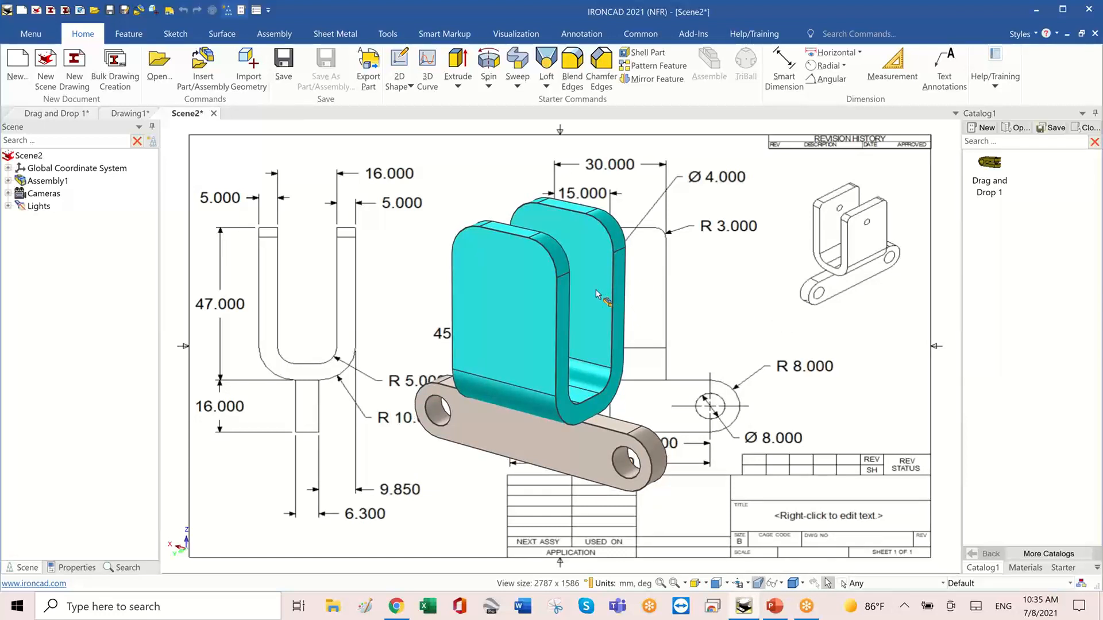
{"action": "left_click_drag", "start_coordinate": [596, 294], "coordinate": [1065, 185]}
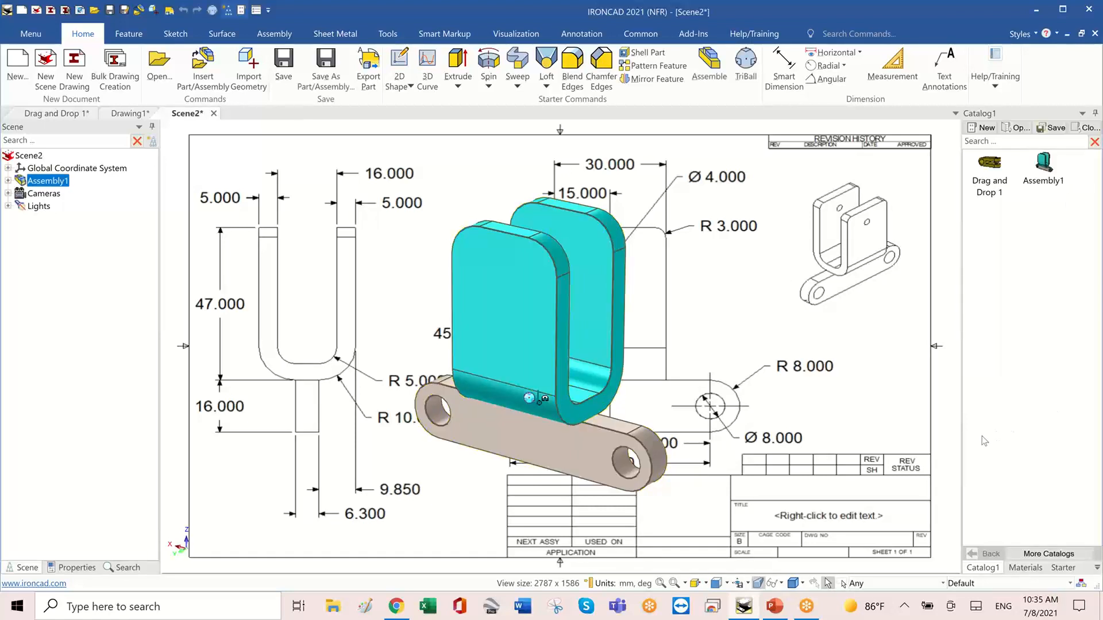
Add the U Shape and Slot Shape parts to the catalog as separate items.
{"action": "left_click", "coordinate": [579, 304]}
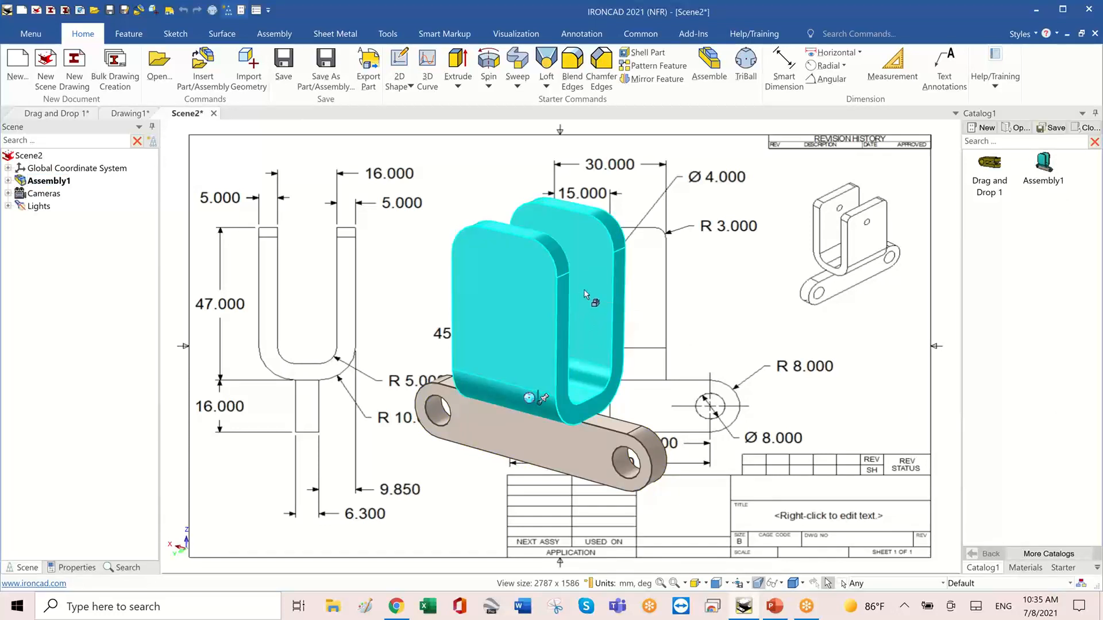
{"action": "left_click_drag", "start_coordinate": [584, 289], "coordinate": [989, 241]}
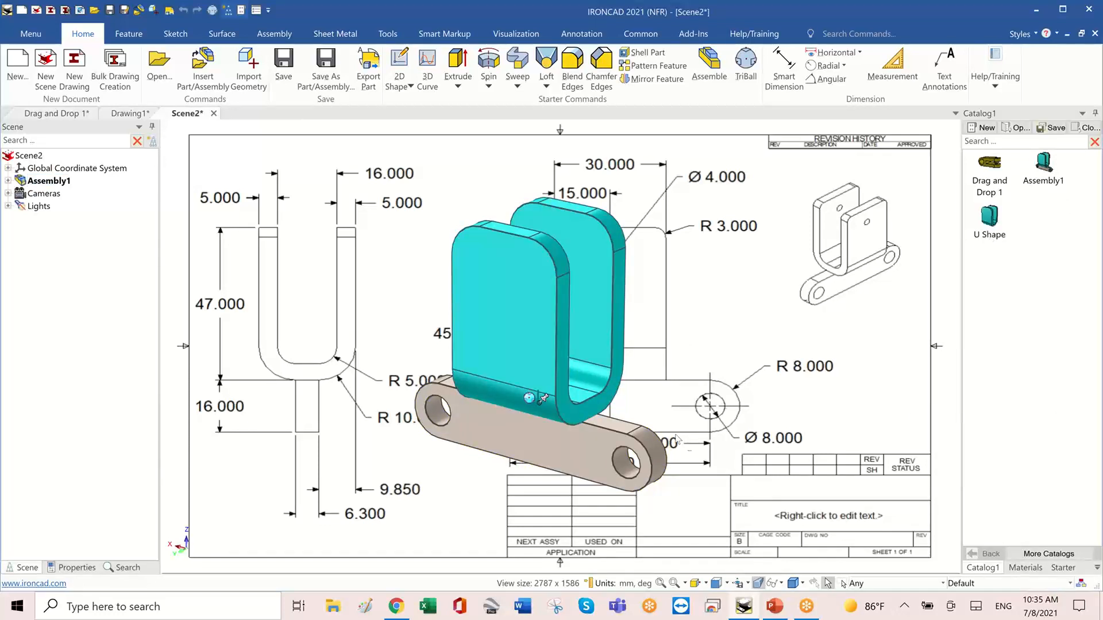
{"action": "left_click", "coordinate": [585, 464]}
{"action": "left_click", "coordinate": [585, 464]}
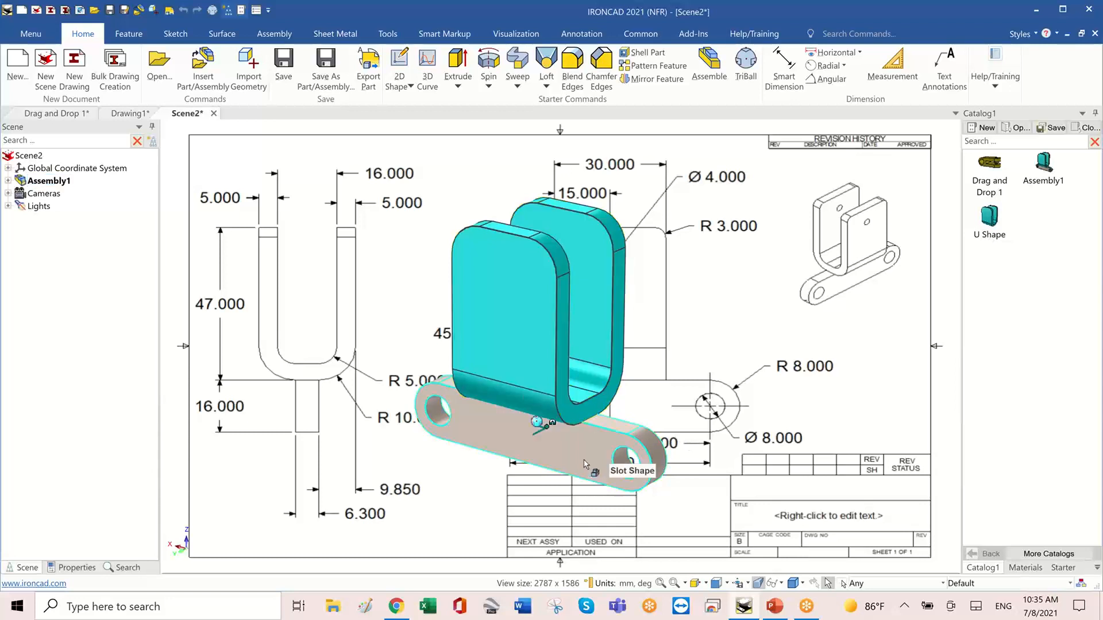
{"action": "left_click_drag", "start_coordinate": [585, 464], "coordinate": [1050, 223]}
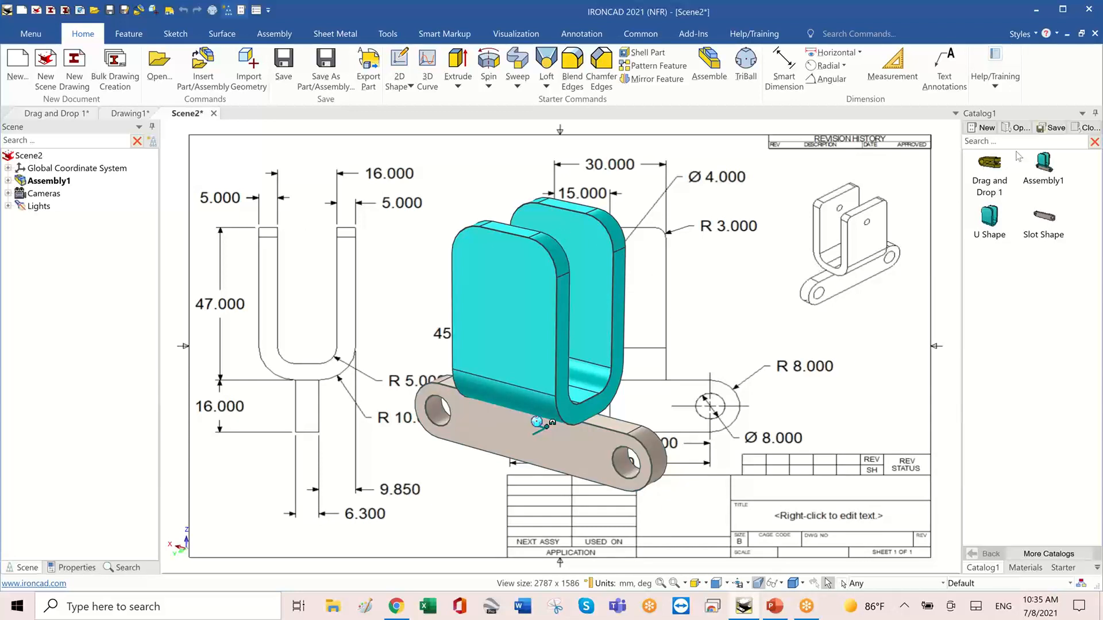
Save the catalog in the Pictures folder under the name "drag and drop".
{"action": "left_click", "coordinate": [1047, 128]}
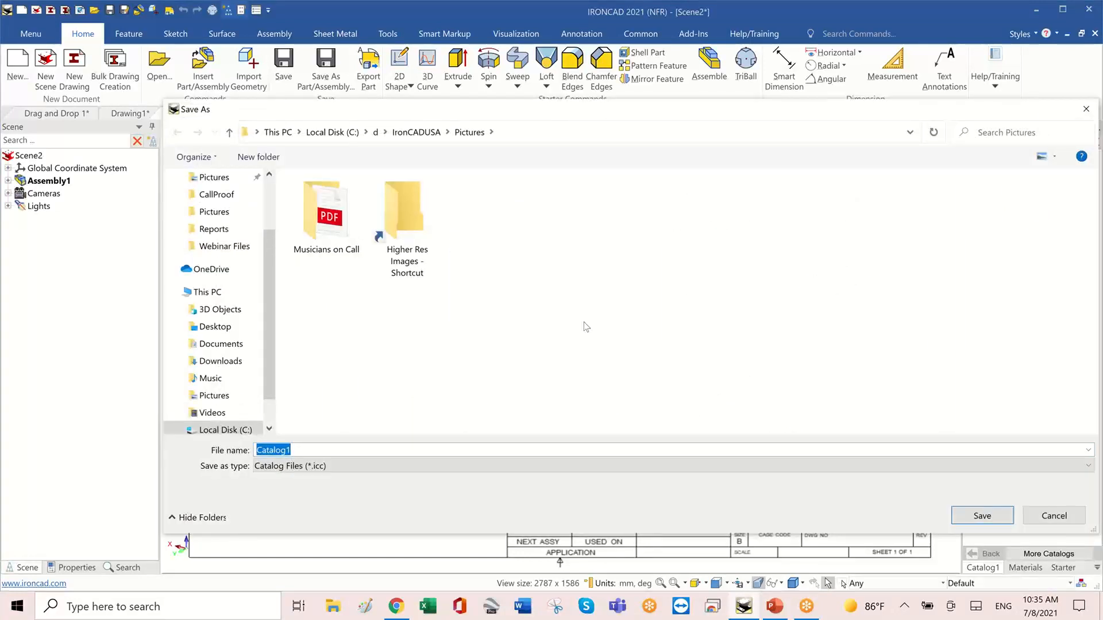
{"action": "type", "text": "drage"}
{"action": "key", "text": "BackSpace"}
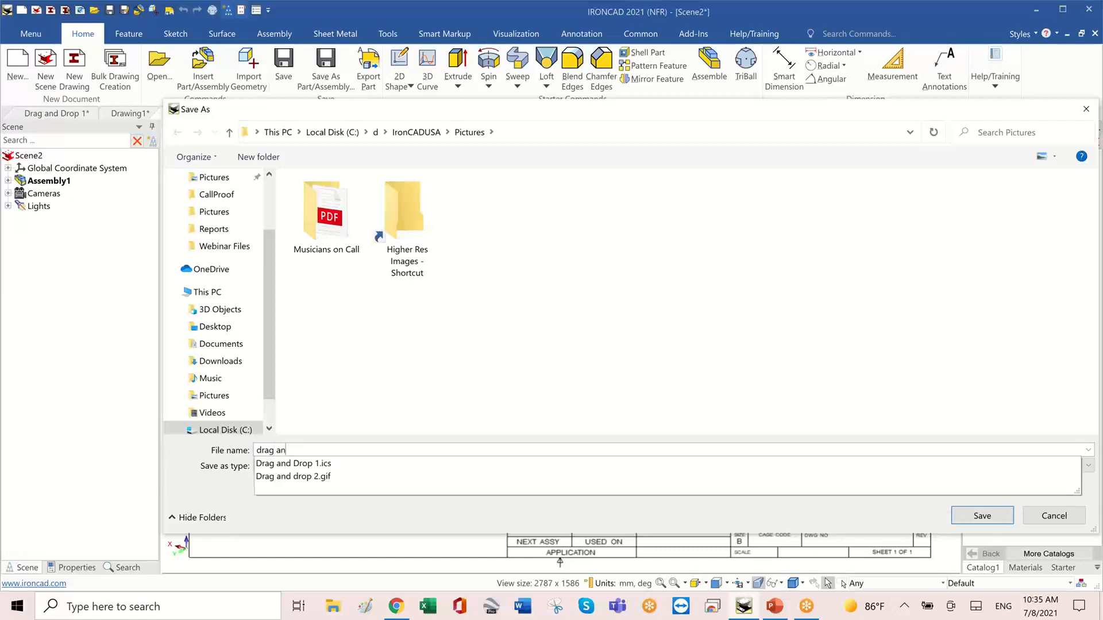
{"action": "key", "text": "Return"}
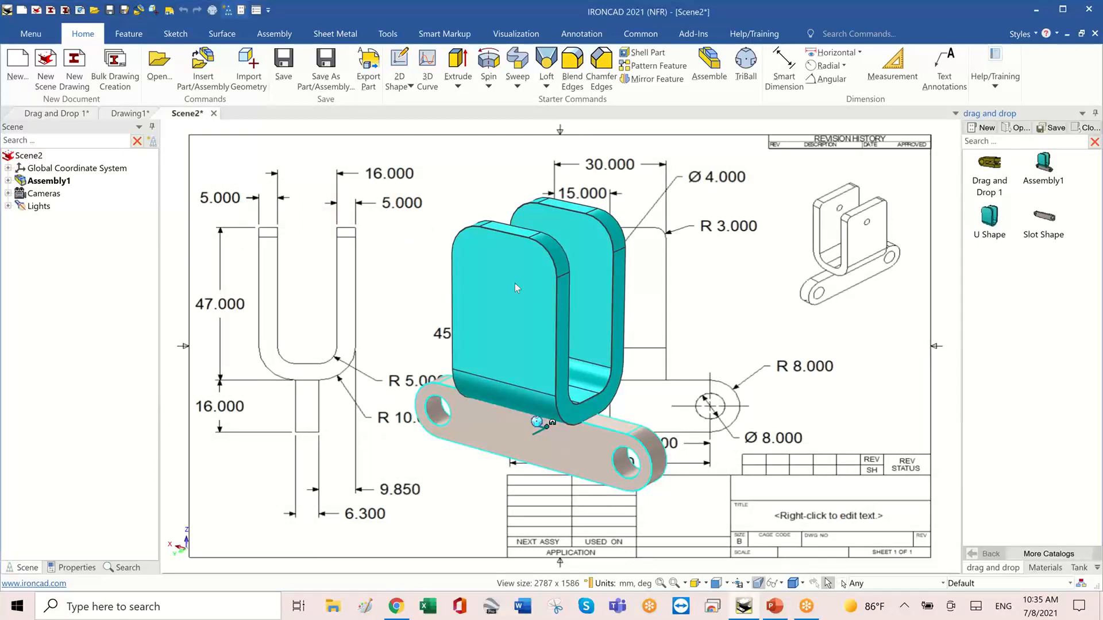
Create a new scene from the English IronCAD Blue Reflection template.
{"action": "left_click", "coordinate": [25, 69]}
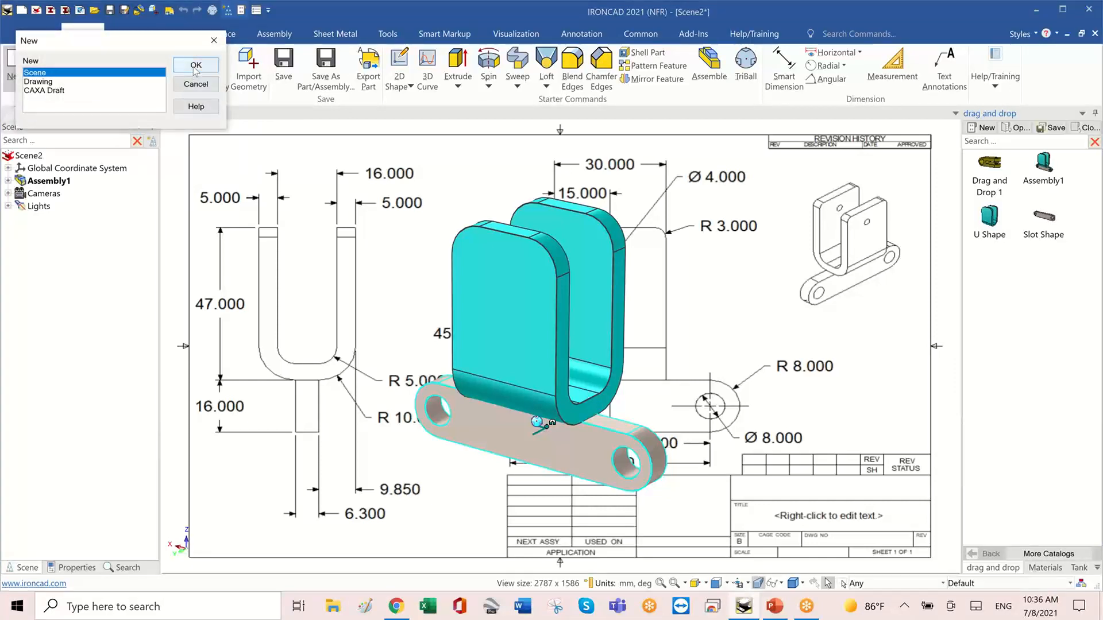
{"action": "left_click", "coordinate": [196, 66]}
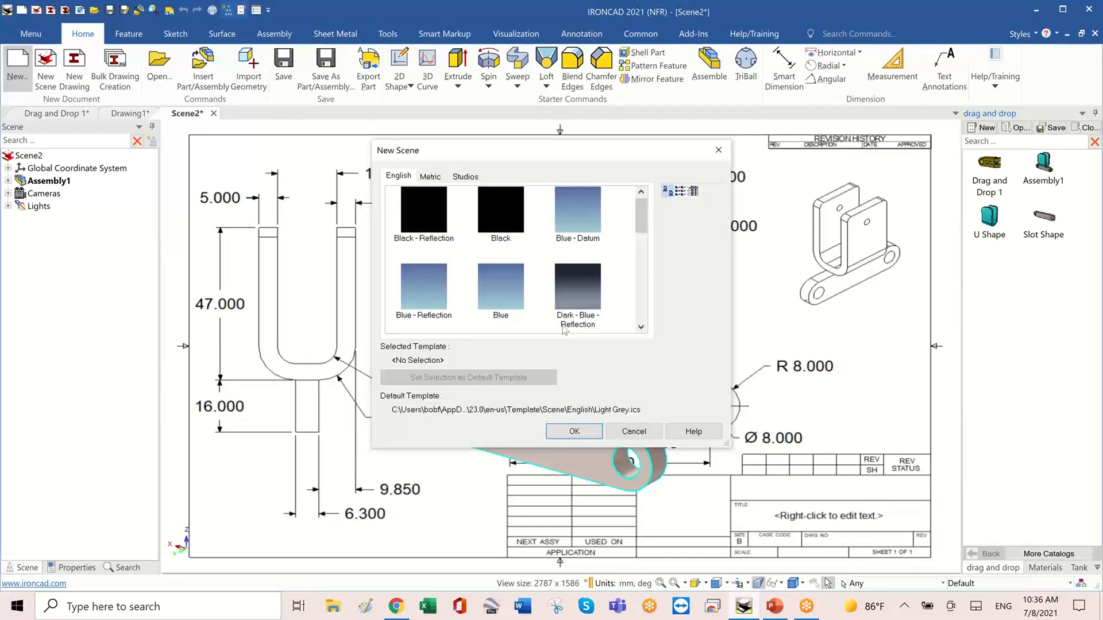
{"action": "scroll", "coordinate": [538, 289], "scroll_direction": "down", "scroll_amount": 4}
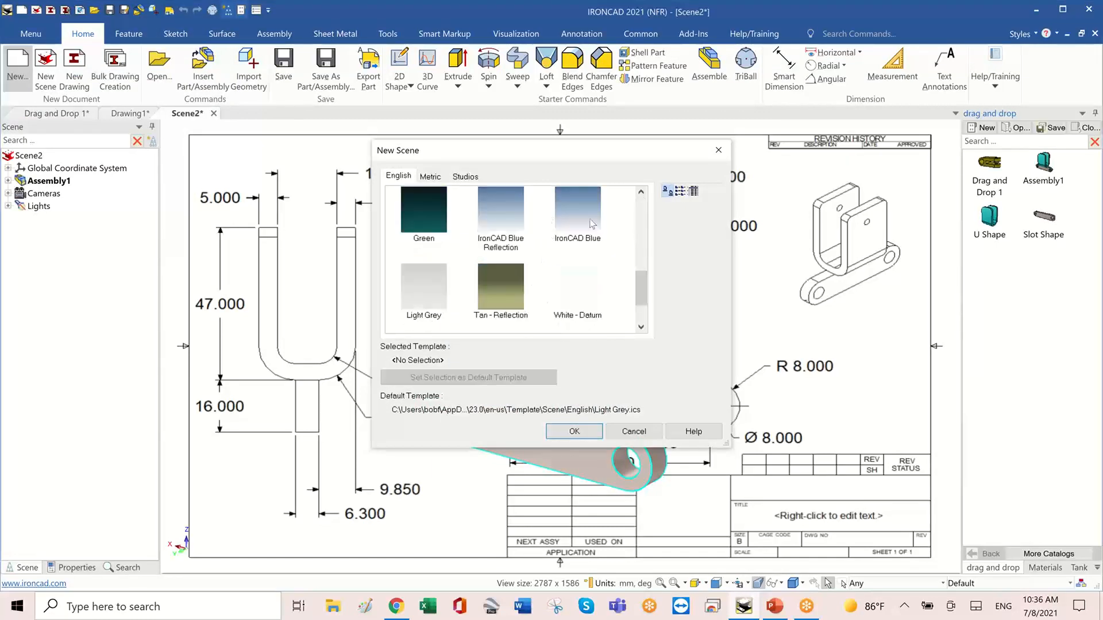
{"action": "left_click", "coordinate": [491, 207]}
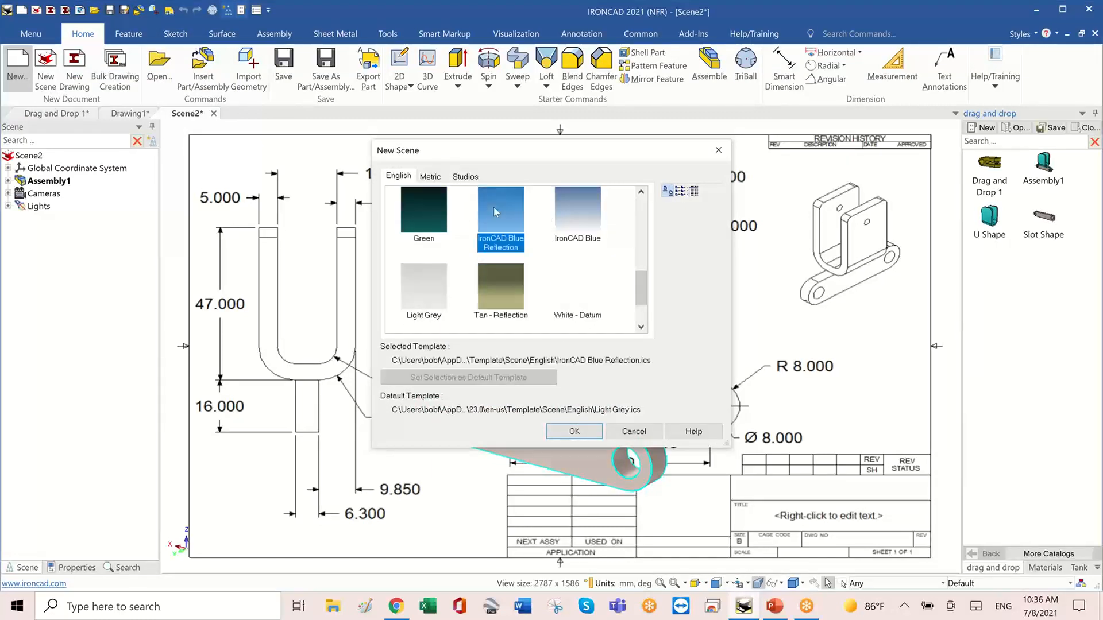
{"action": "left_click", "coordinate": [566, 434]}
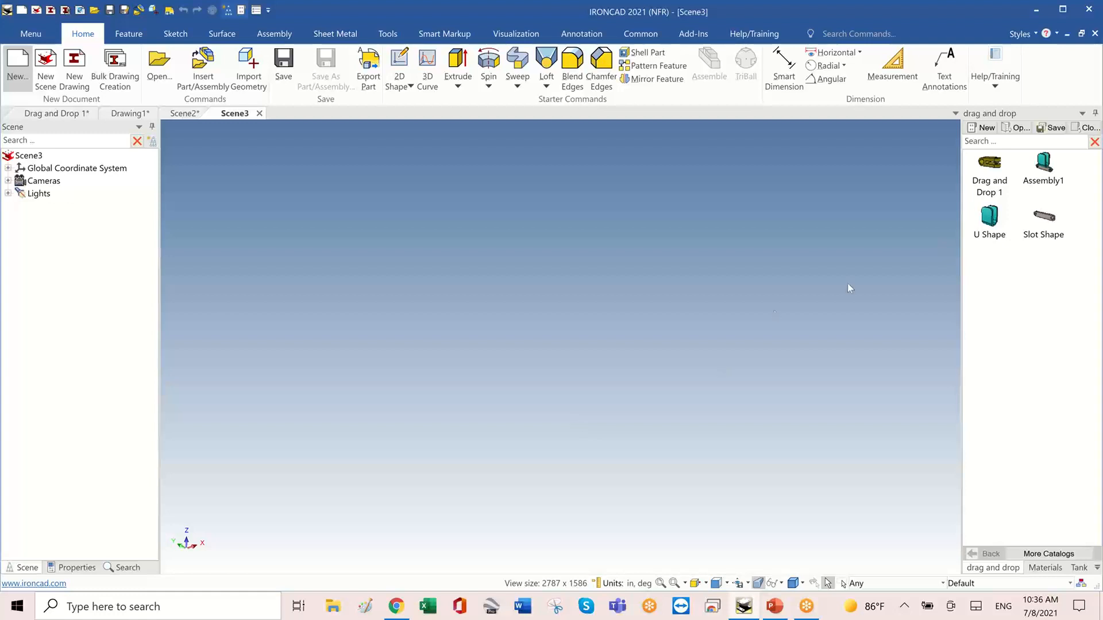
Insert the bracket-and-bar assembly from the drag and drop catalog into the new scene.
{"action": "left_click_drag", "start_coordinate": [1046, 166], "coordinate": [560, 352]}
{"action": "scroll", "coordinate": [671, 342], "scroll_direction": "up", "scroll_amount": 8}
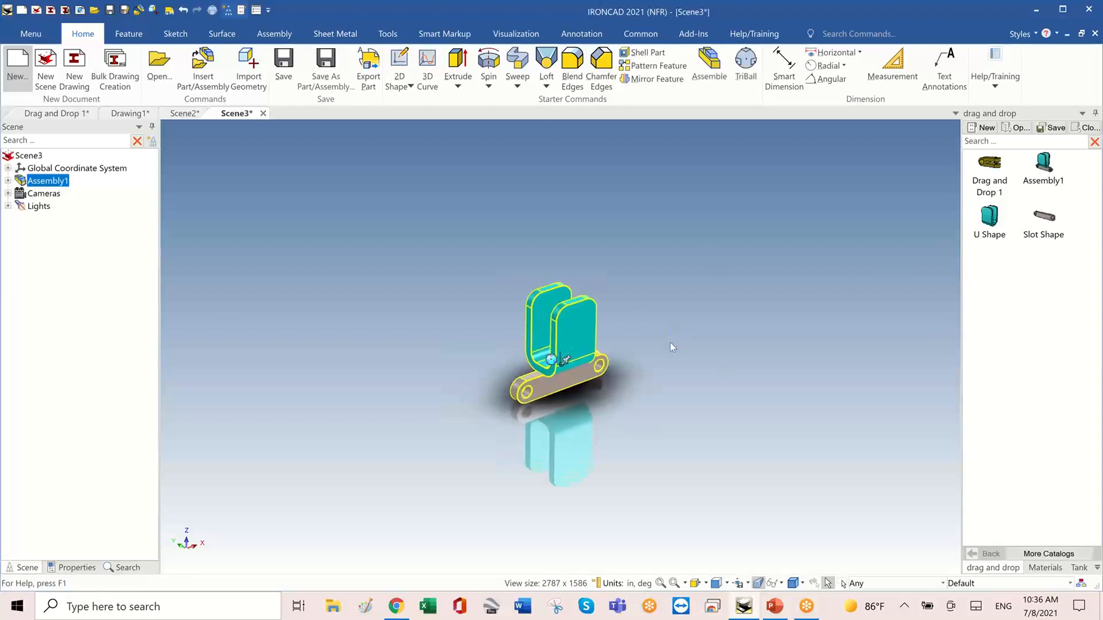
{"action": "middle_click_drag", "start_coordinate": [734, 403], "coordinate": [1052, 230]}
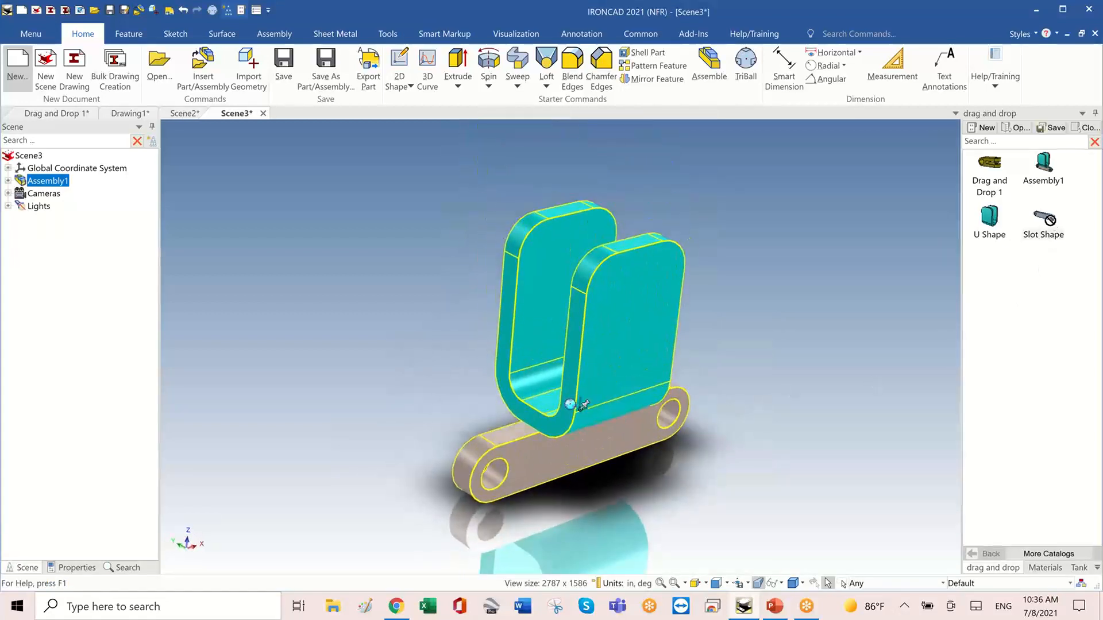
Insert a loose Slot Shape and the yellow Drag and Drop 1 part from the catalog above the assembly.
{"action": "left_click_drag", "start_coordinate": [1047, 219], "coordinate": [855, 221]}
{"action": "middle_click_drag", "start_coordinate": [832, 378], "coordinate": [823, 383]}
{"action": "key", "text": "F10"}
{"action": "key", "text": "F10"}
{"action": "left_click", "coordinate": [736, 238]}
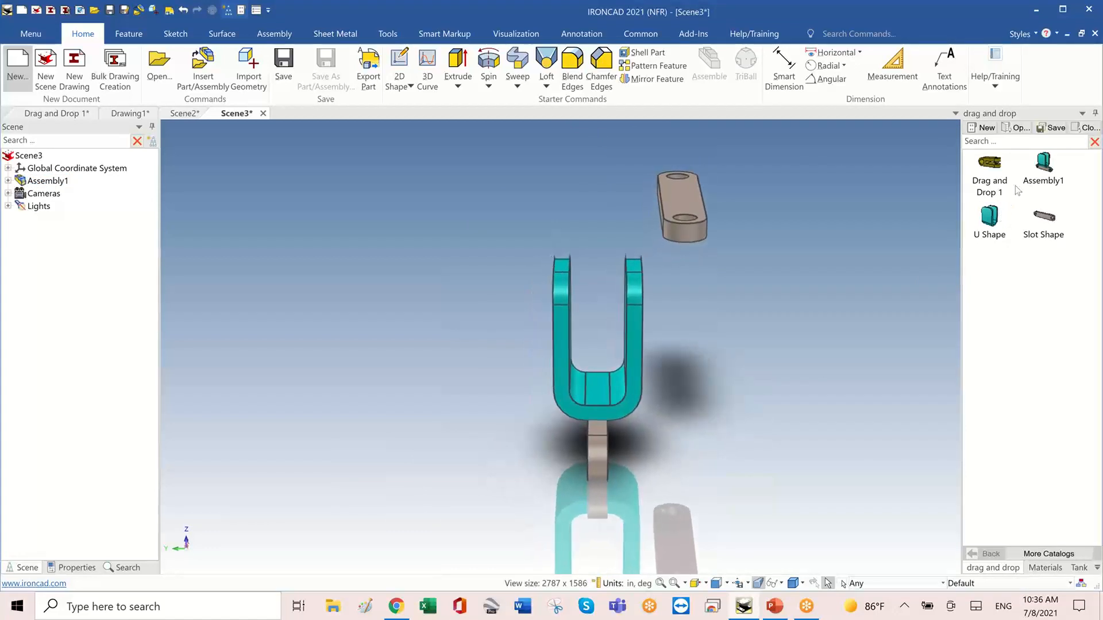
{"action": "left_click_drag", "start_coordinate": [507, 233], "coordinate": [426, 269]}
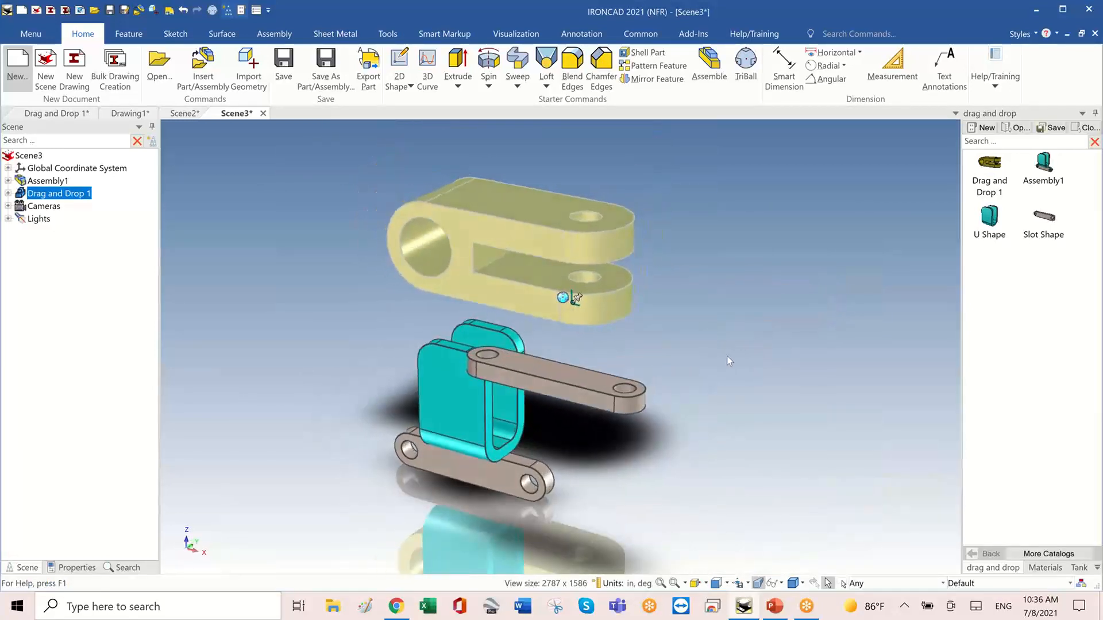
Delete the loose slotted bar, keeping the assembly and the yellow part in the scene.
{"action": "left_click", "coordinate": [568, 396]}
{"action": "left_click", "coordinate": [568, 397]}
{"action": "key", "text": "Delete"}
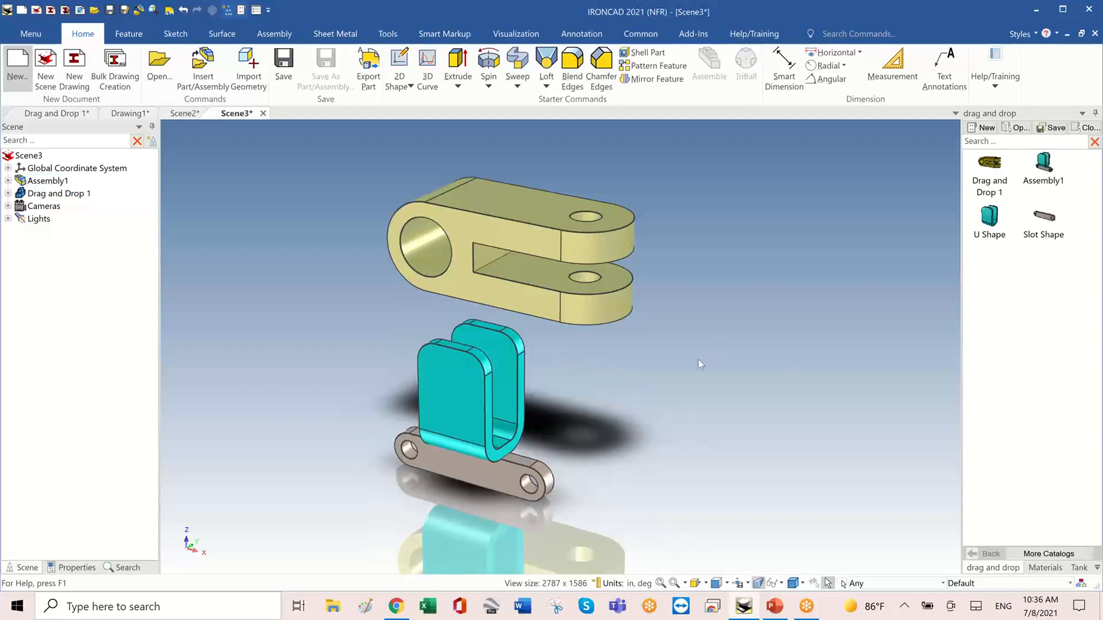
{"action": "middle_click_drag", "start_coordinate": [698, 359], "coordinate": [661, 364]}
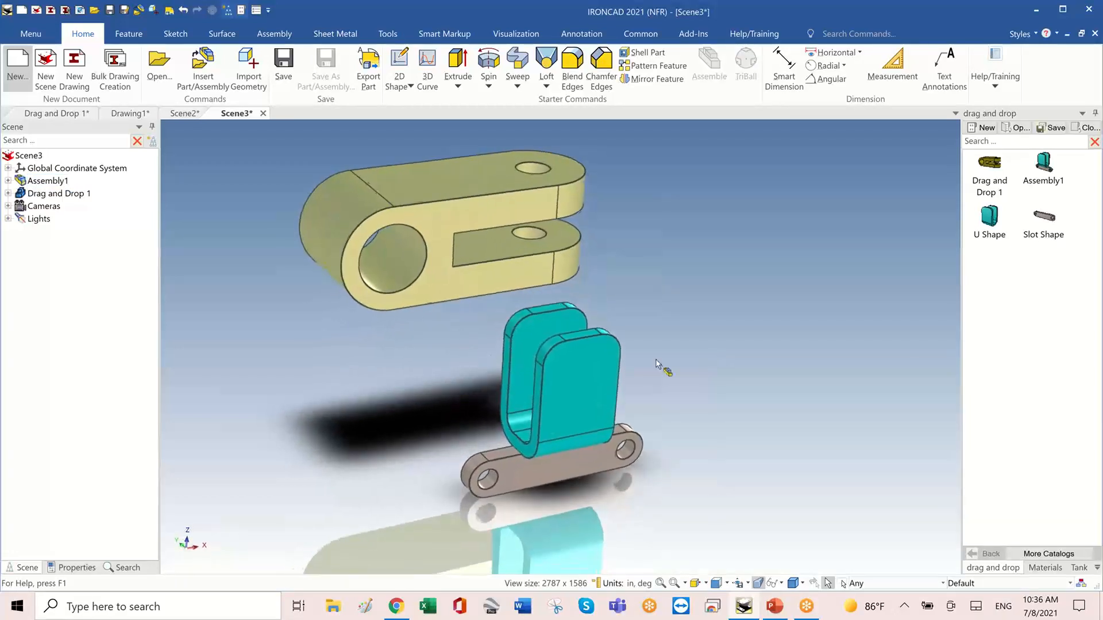
Shrink the large cross hole at the rounded end of the yellow part to about 0.481 in.
{"action": "left_click", "coordinate": [401, 247]}
{"action": "left_click", "coordinate": [402, 247]}
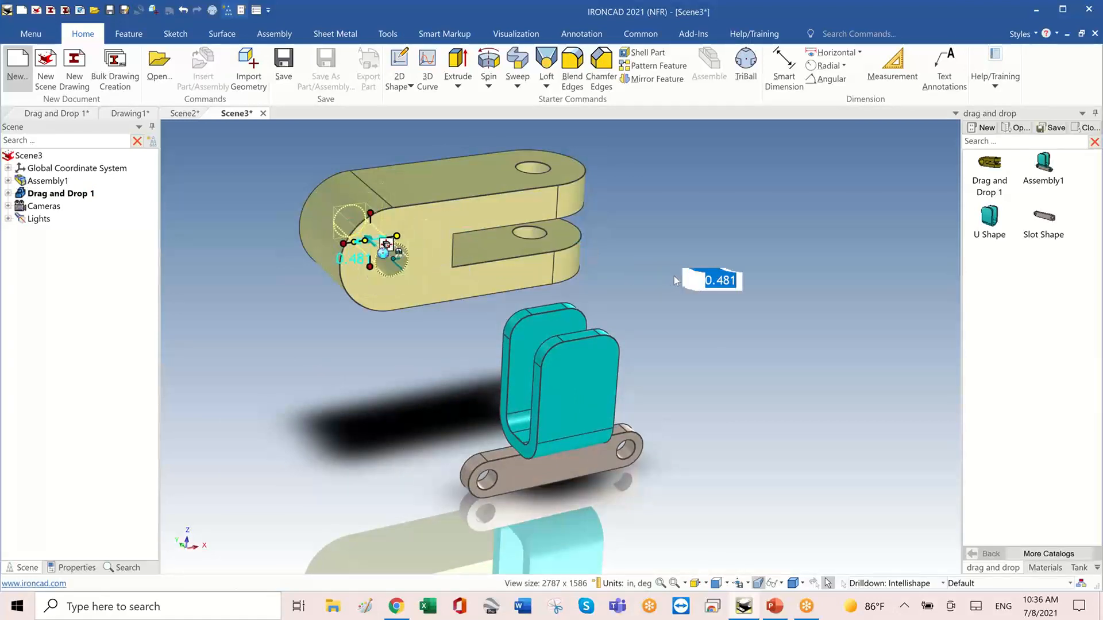
{"action": "left_click", "coordinate": [767, 364]}
{"action": "middle_click_drag", "start_coordinate": [767, 365], "coordinate": [730, 368]}
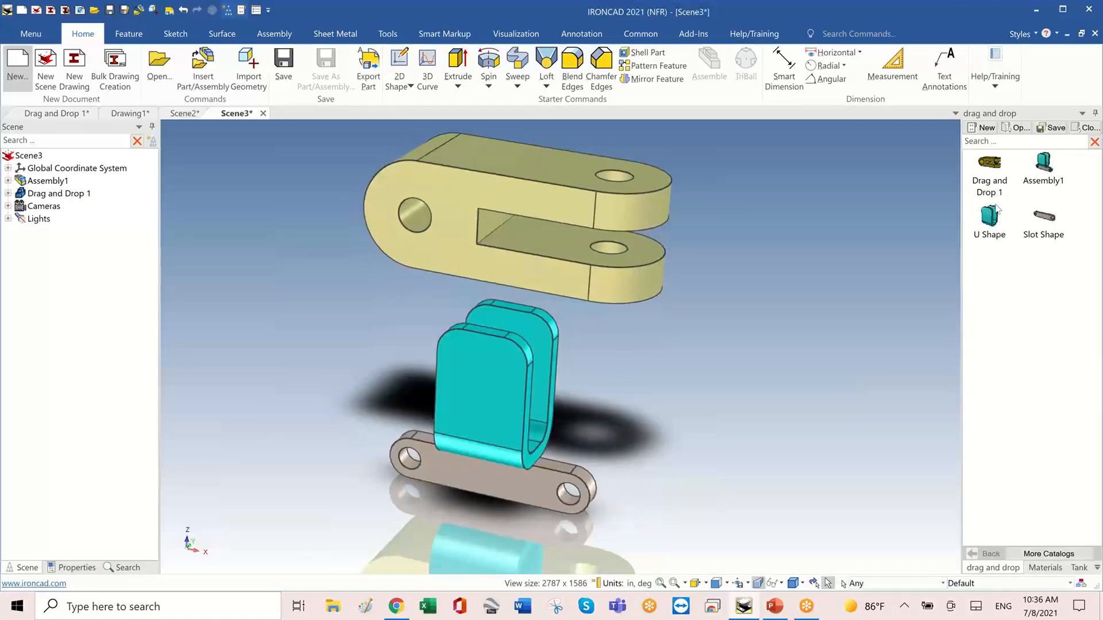
Shift the slotted bar sideways beneath the U bracket by about 0.091 in using the TriBall.
{"action": "middle_click_drag", "start_coordinate": [685, 424], "coordinate": [527, 494]}
{"action": "left_click", "coordinate": [527, 494]}
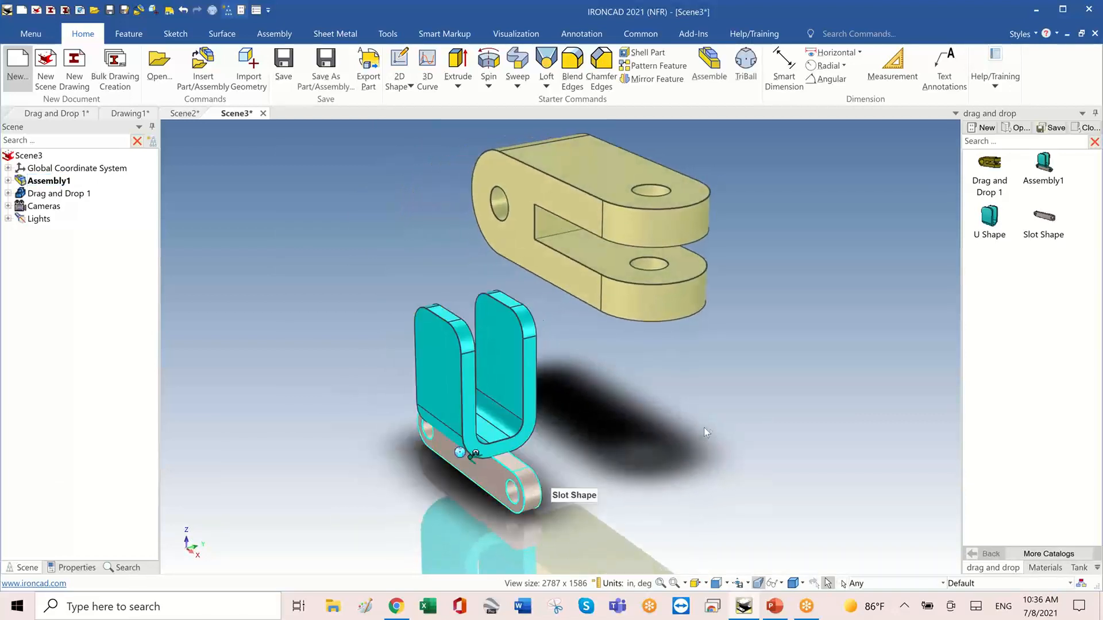
{"action": "key", "text": "F10"}
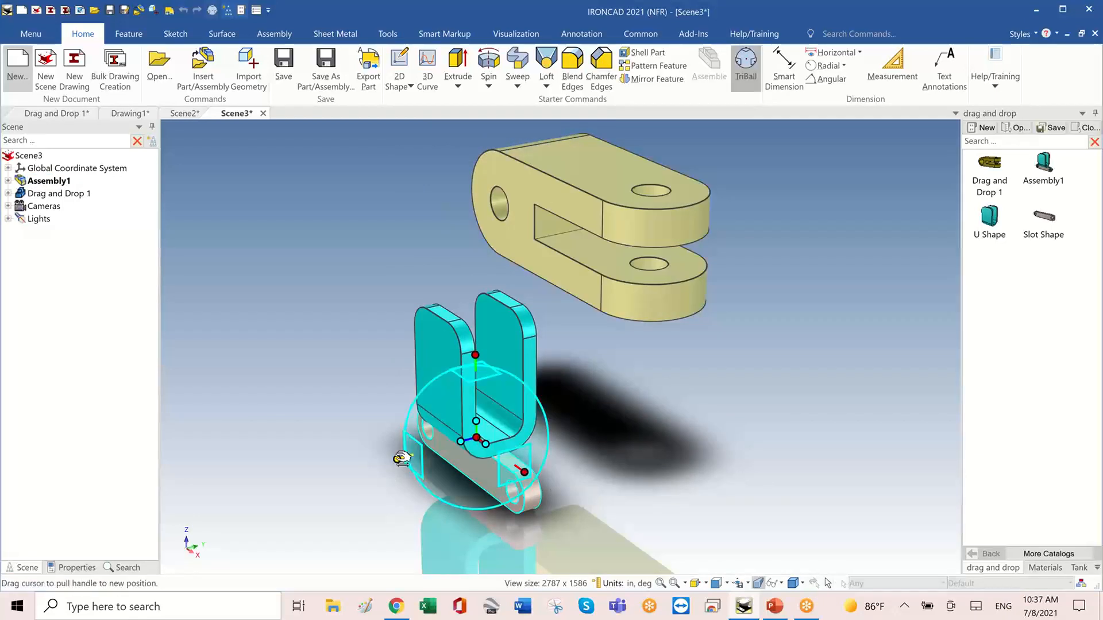
{"action": "left_click_drag", "start_coordinate": [397, 459], "coordinate": [554, 421]}
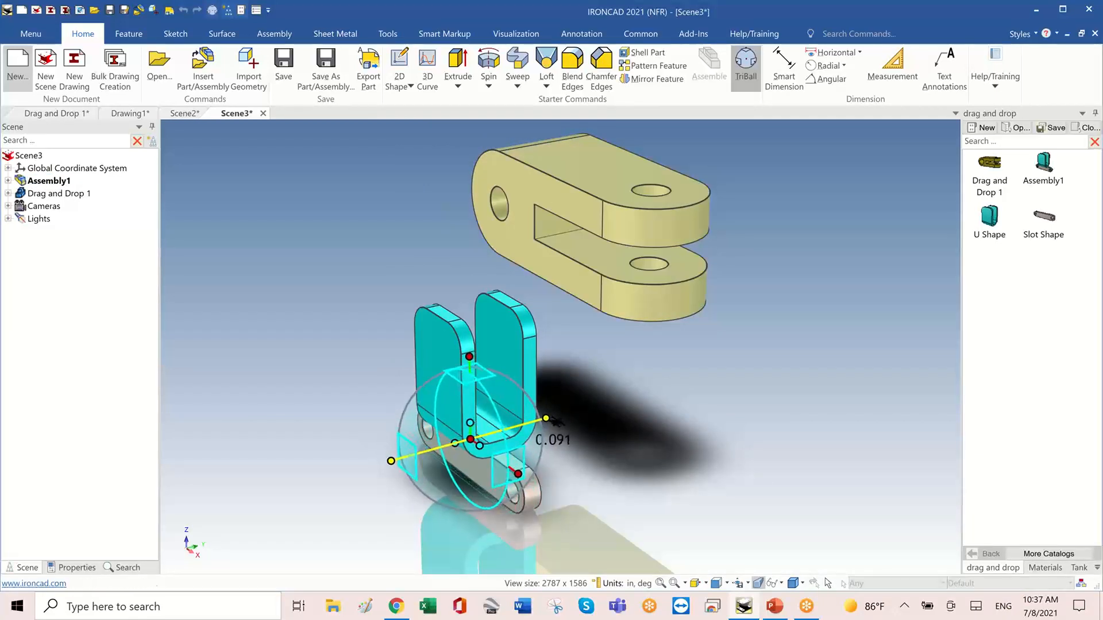
{"action": "middle_click_drag", "start_coordinate": [670, 471], "coordinate": [566, 471]}
{"action": "left_click", "coordinate": [714, 473]}
{"action": "left_click", "coordinate": [724, 457]}
{"action": "middle_click_drag", "start_coordinate": [723, 457], "coordinate": [736, 376]}
{"action": "middle_click_drag", "start_coordinate": [507, 470], "coordinate": [542, 488]}
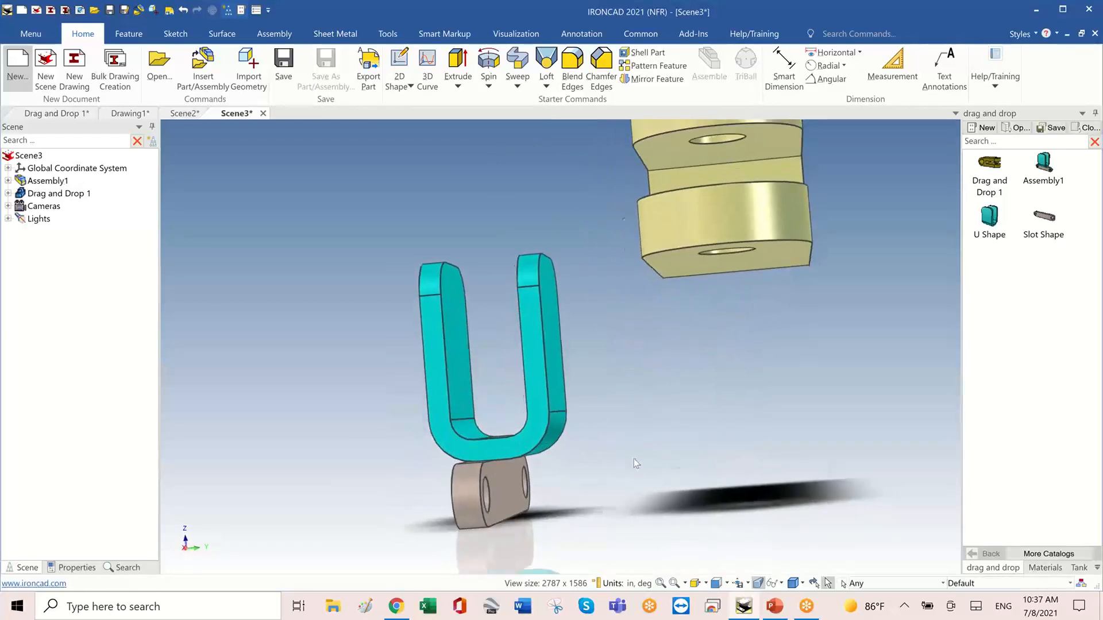
{"action": "middle_click_drag", "start_coordinate": [634, 458], "coordinate": [646, 463]}
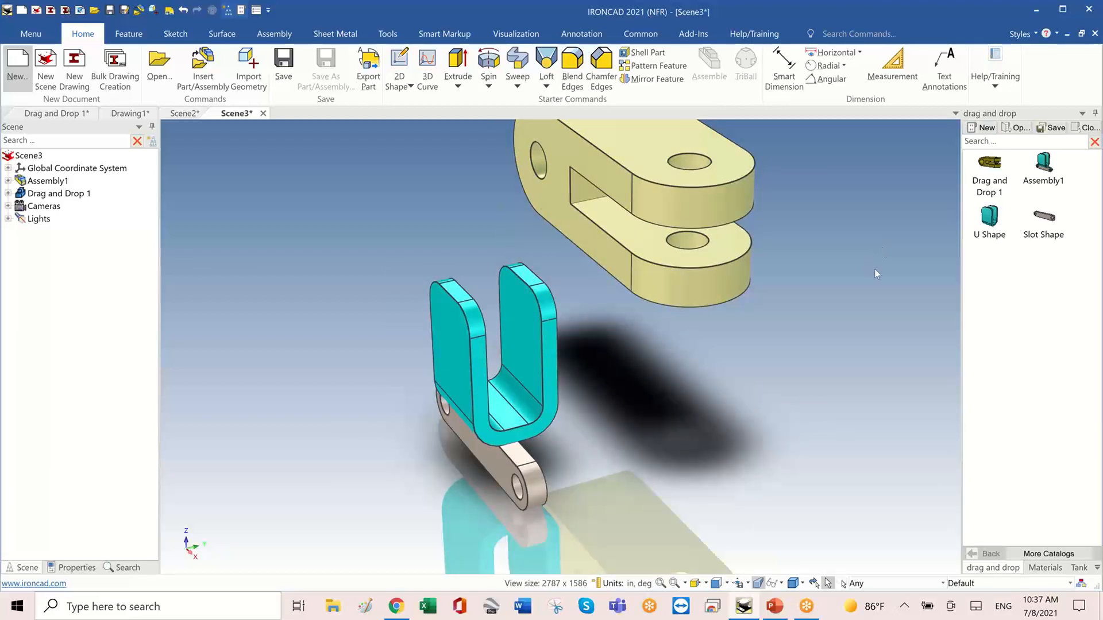
Close Scene3 without saving it and return to Scene2 with nothing selected.
{"action": "left_click", "coordinate": [263, 114]}
{"action": "left_click", "coordinate": [573, 333]}
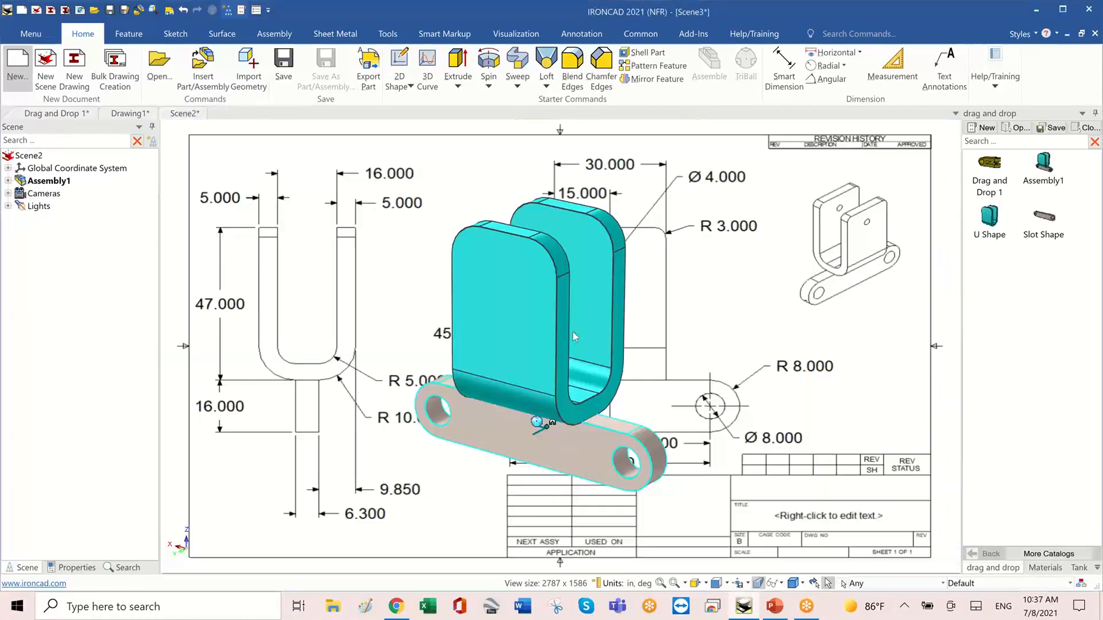
{"action": "middle_click_drag", "start_coordinate": [770, 326], "coordinate": [678, 270]}
{"action": "left_click", "coordinate": [670, 291]}
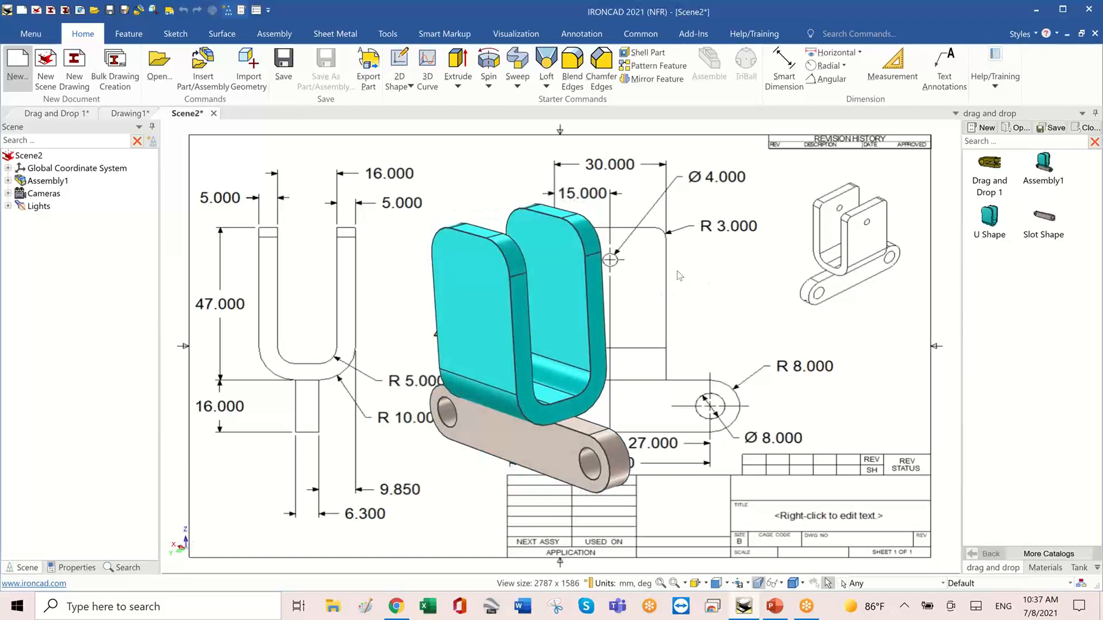
Switch the Scene2 background setting from the 2D drawing texture to Color.
{"action": "right_click", "coordinate": [678, 270]}
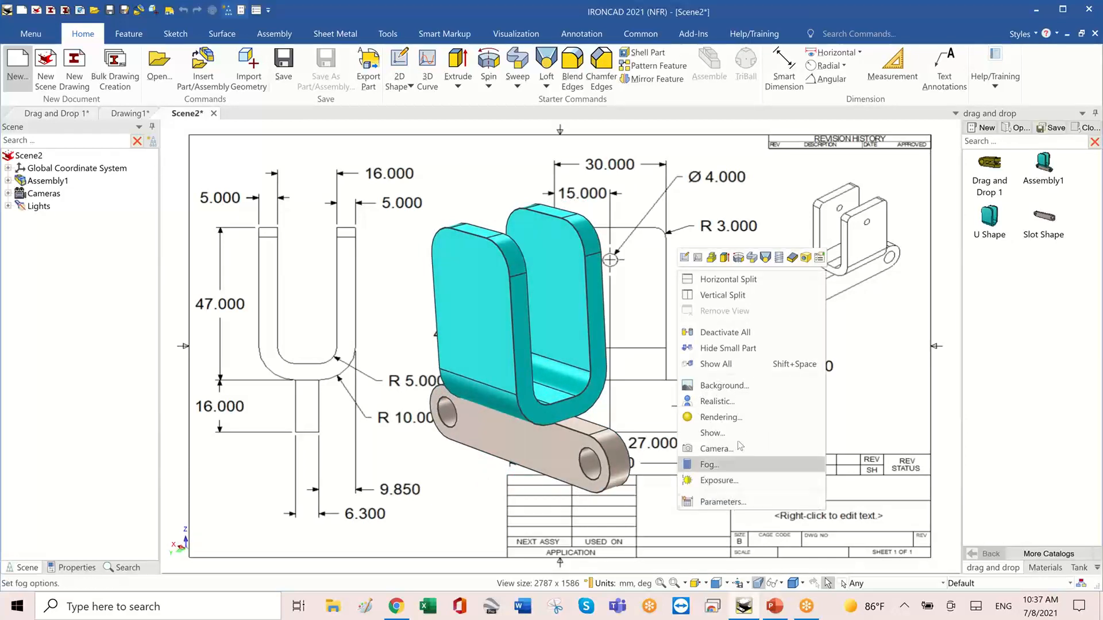
{"action": "left_click", "coordinate": [751, 387]}
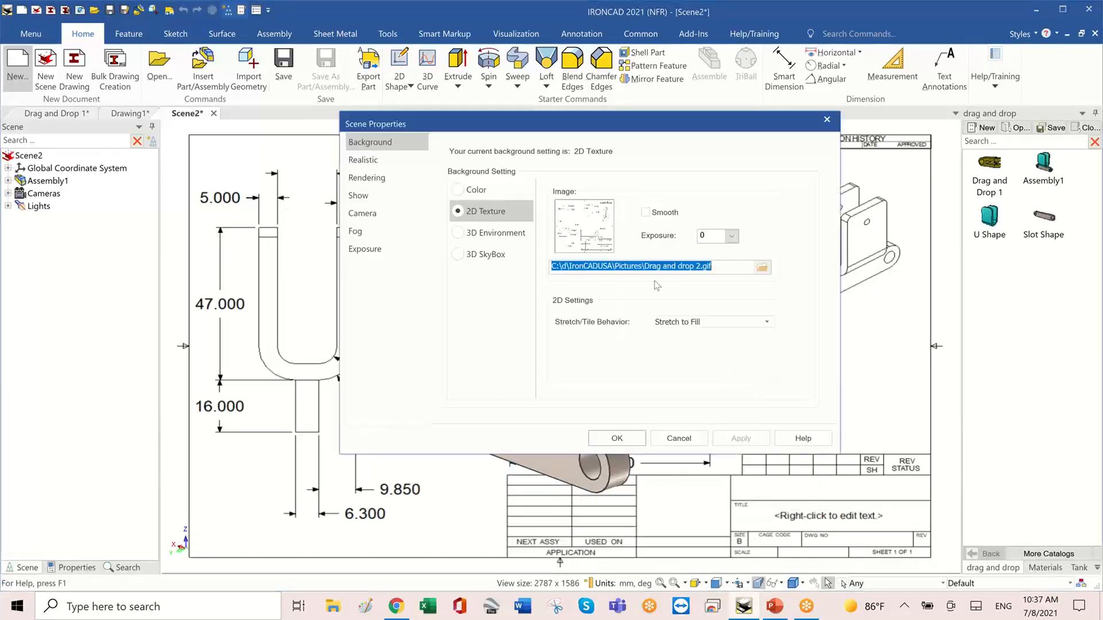
{"action": "left_click", "coordinate": [488, 196]}
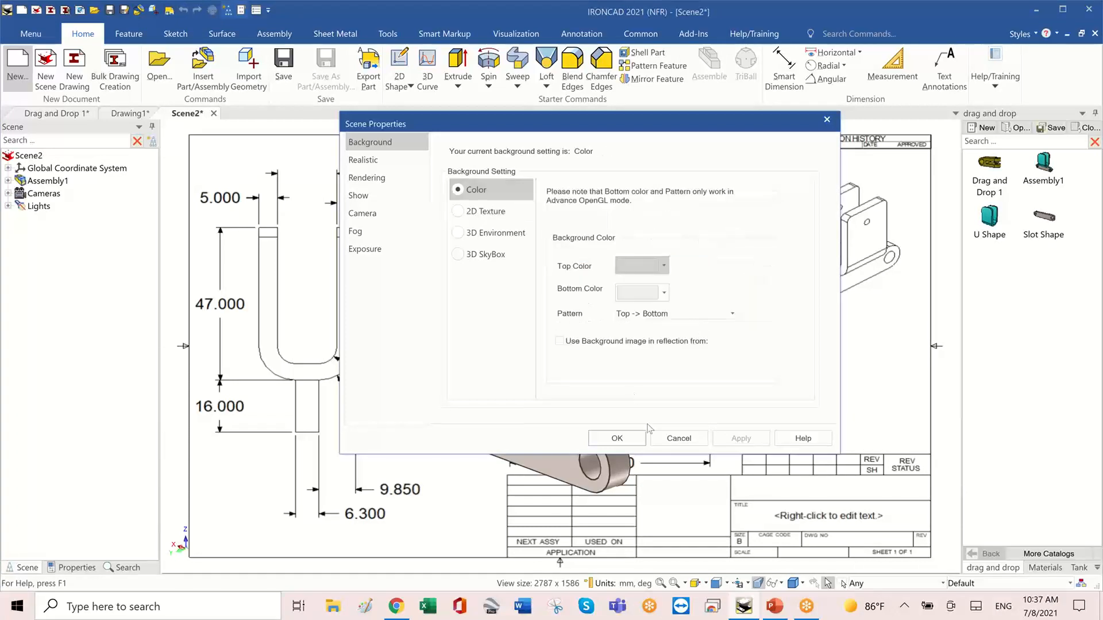
{"action": "left_click", "coordinate": [616, 439]}
{"action": "middle_click_drag", "start_coordinate": [763, 338], "coordinate": [724, 340]}
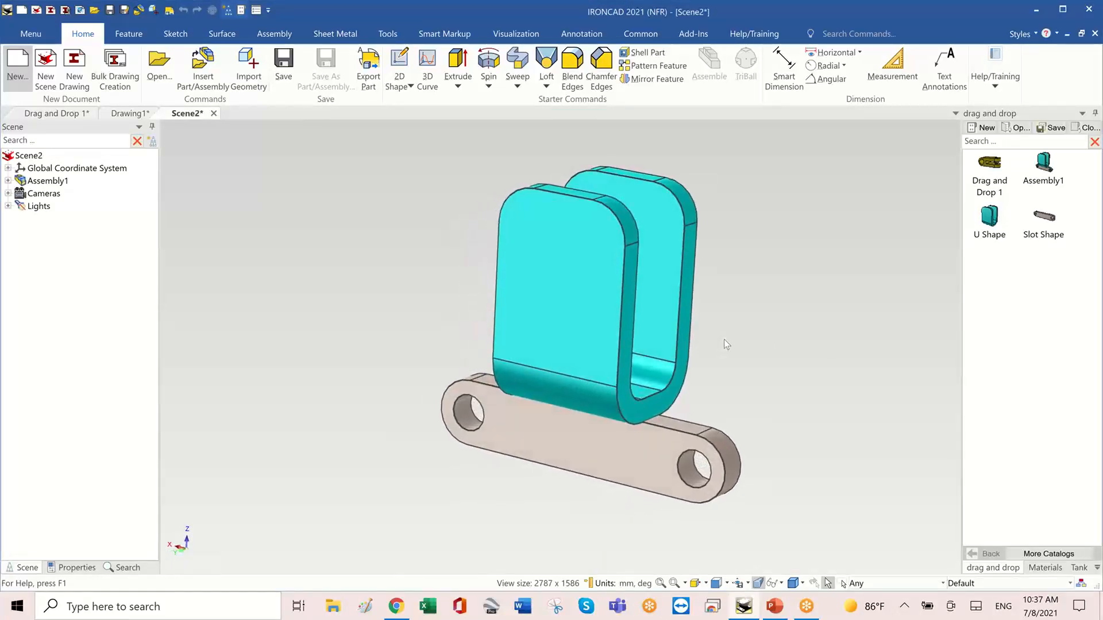
Place a Cut Cylinder from the Starter catalog on the inner base of the U bracket, 8 mm in diameter.
{"action": "left_click", "coordinate": [1041, 555]}
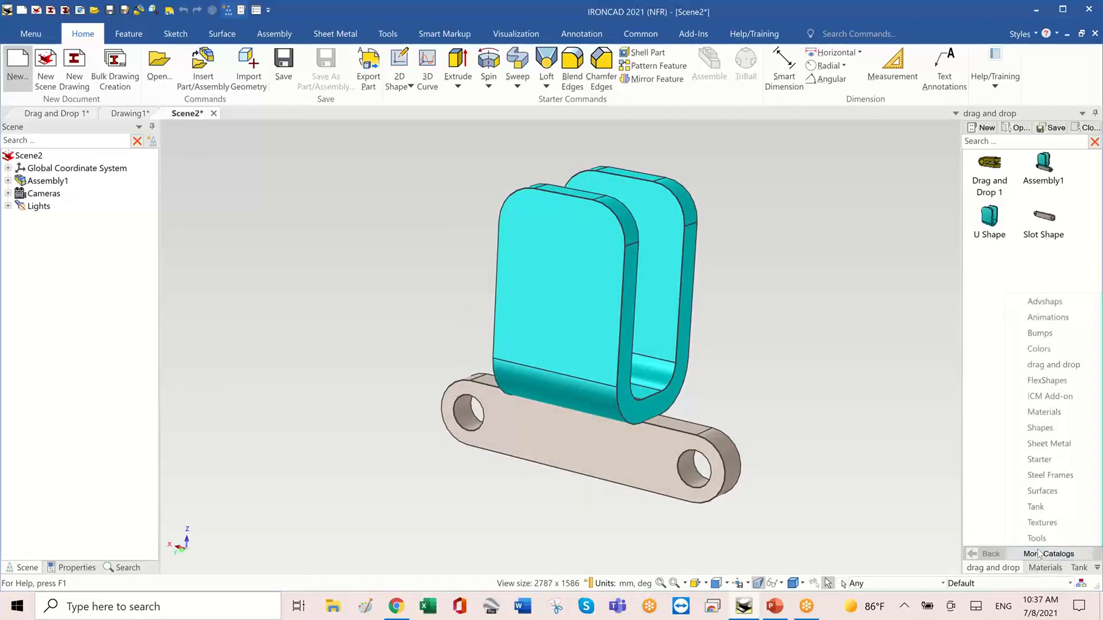
{"action": "left_click", "coordinate": [1041, 459]}
{"action": "middle_click_drag", "start_coordinate": [829, 420], "coordinate": [564, 307]}
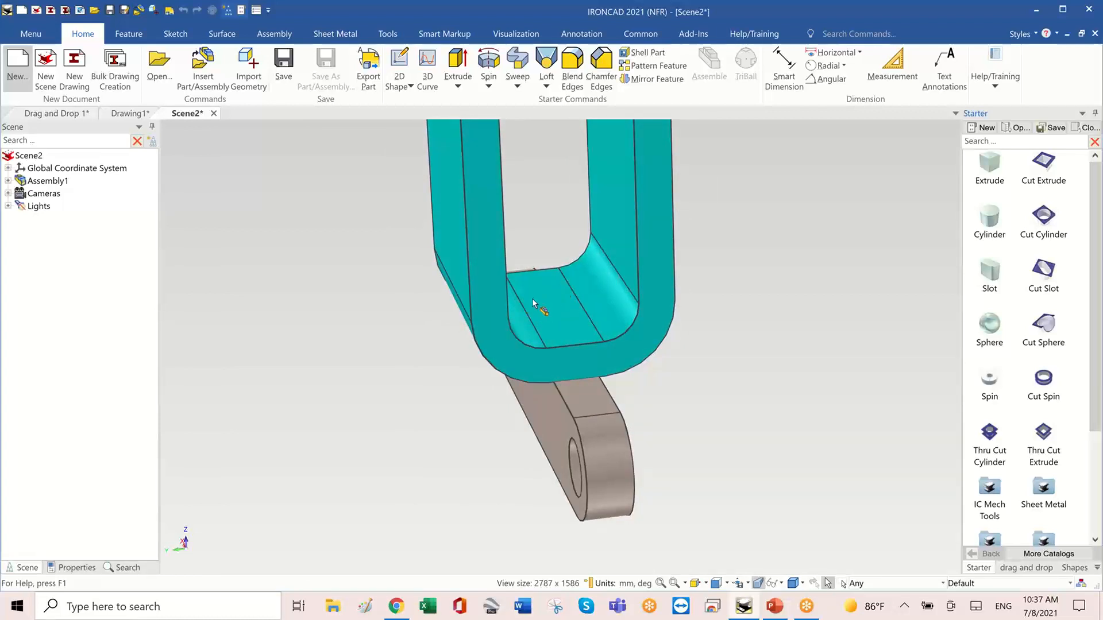
{"action": "middle_click_drag", "start_coordinate": [532, 298], "coordinate": [558, 290]}
{"action": "left_click_drag", "start_coordinate": [1041, 218], "coordinate": [548, 337]}
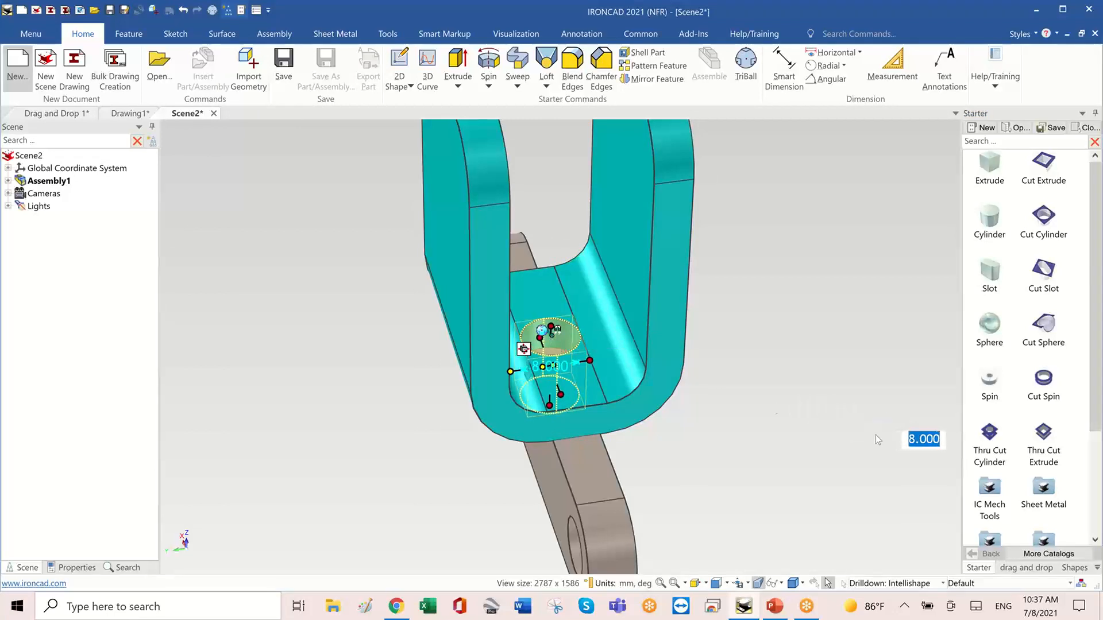
Extend the cut cylinder downward past the slotted bar to a depth of about 27.725 mm.
{"action": "middle_click_drag", "start_coordinate": [871, 437], "coordinate": [571, 387]}
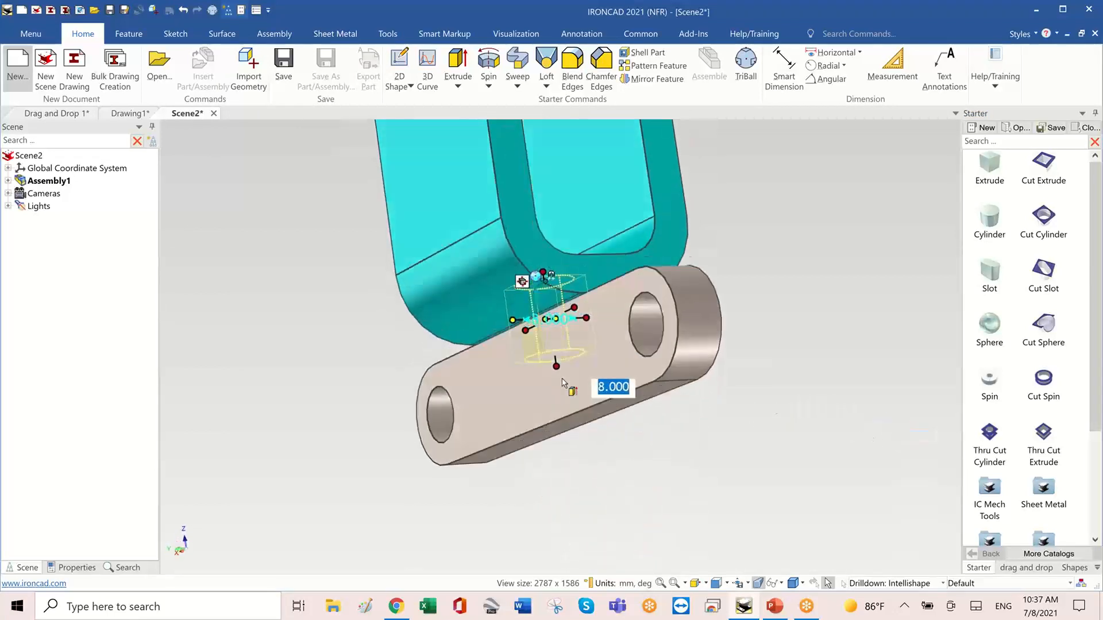
{"action": "left_click_drag", "start_coordinate": [559, 365], "coordinate": [583, 489]}
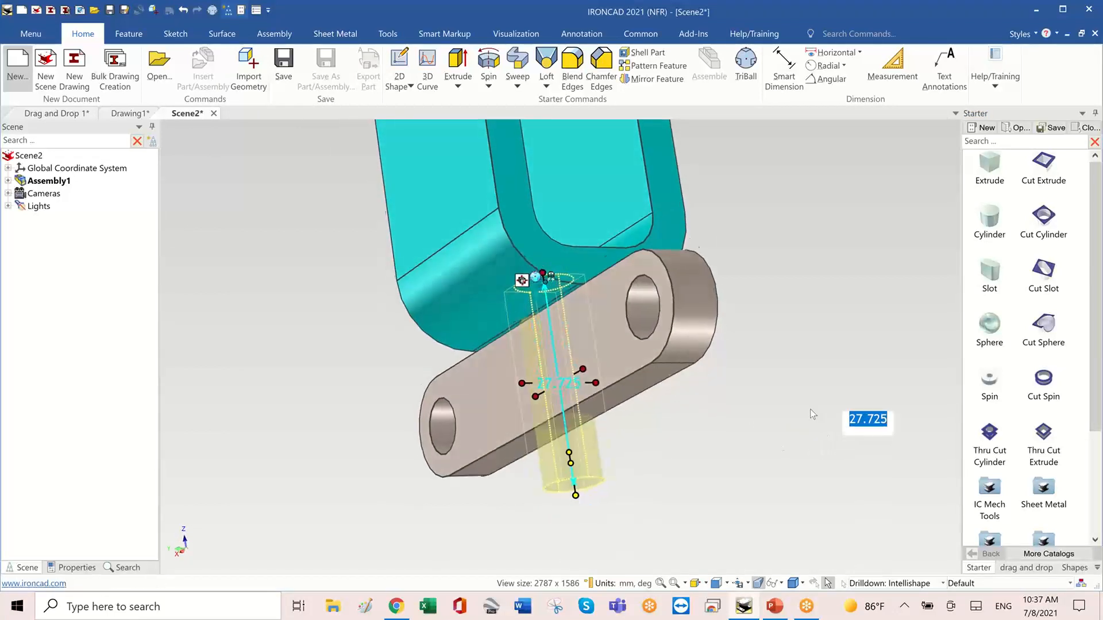
{"action": "middle_click_drag", "start_coordinate": [810, 409], "coordinate": [590, 329]}
{"action": "left_click", "coordinate": [760, 391]}
Set the diameter of the hole in the U bracket's base to 5 mm.
{"action": "left_click", "coordinate": [554, 311]}
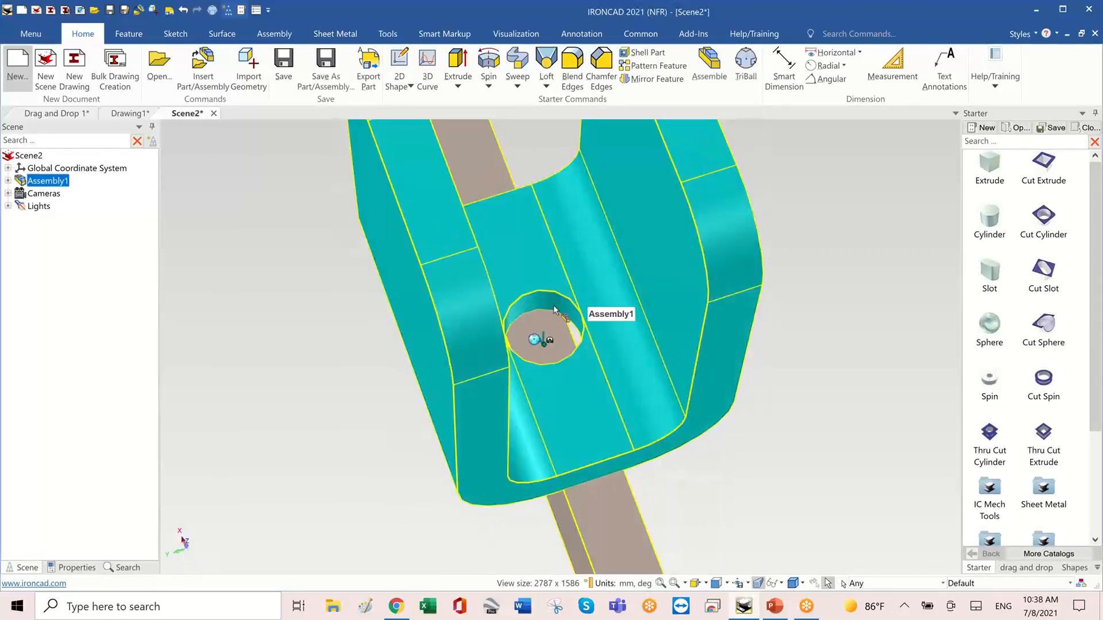
{"action": "left_click", "coordinate": [546, 311]}
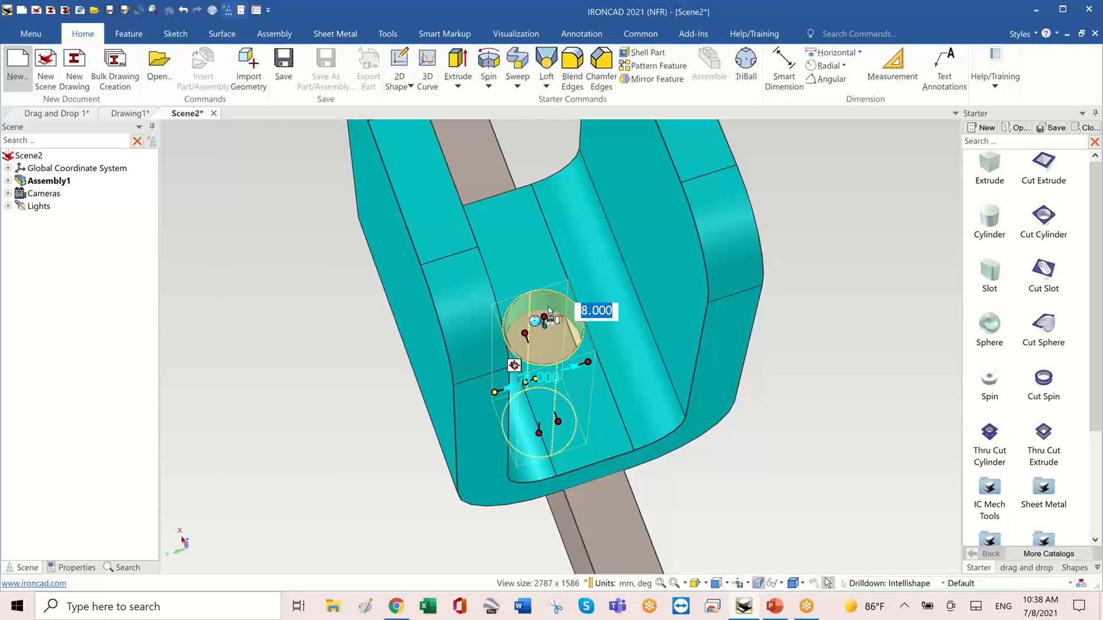
{"action": "type", "text": "5"}
{"action": "key", "text": "Return"}
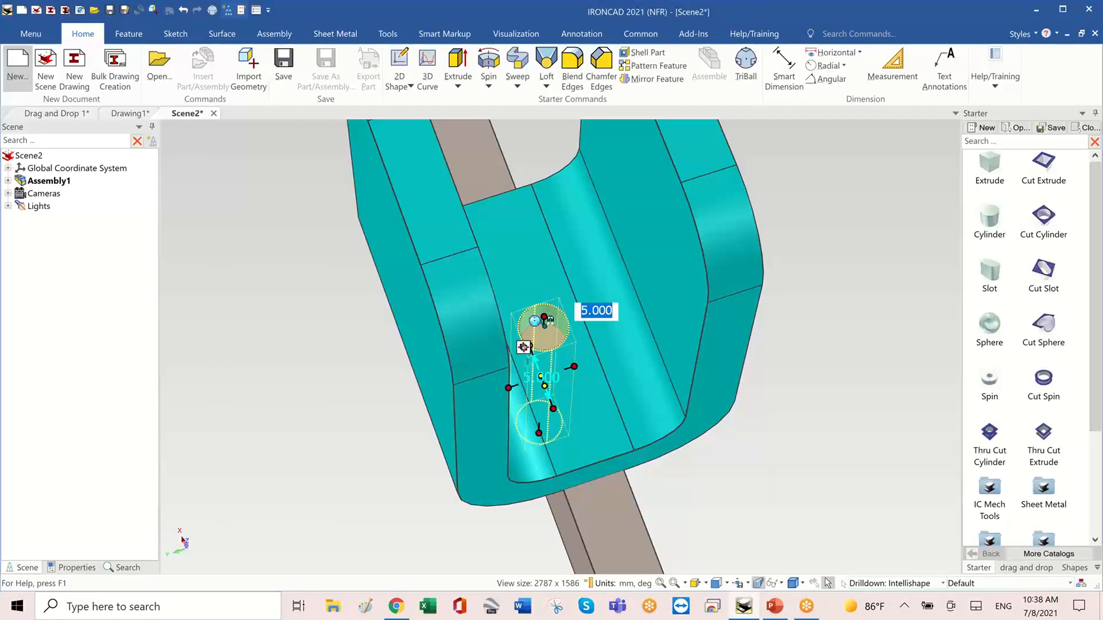
{"action": "middle_click_drag", "start_coordinate": [542, 308], "coordinate": [505, 238]}
{"action": "left_click", "coordinate": [496, 498]}
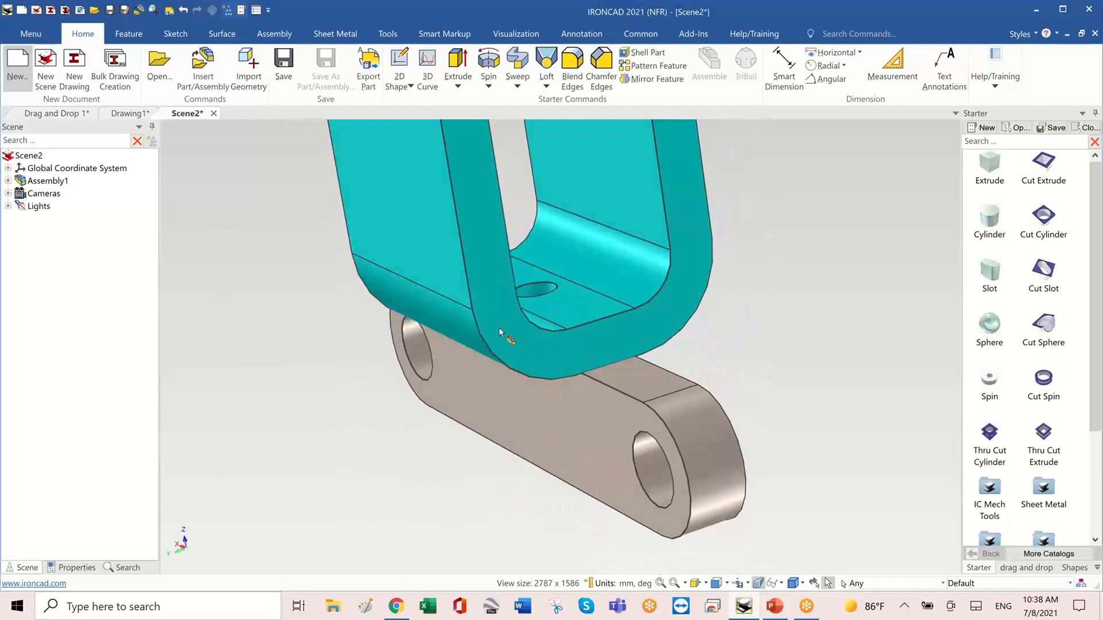
Expand Assembly1 and its U Shape part in the scene tree to examine the part's features.
{"action": "middle_click_drag", "start_coordinate": [499, 329], "coordinate": [560, 380]}
{"action": "left_click", "coordinate": [8, 181]}
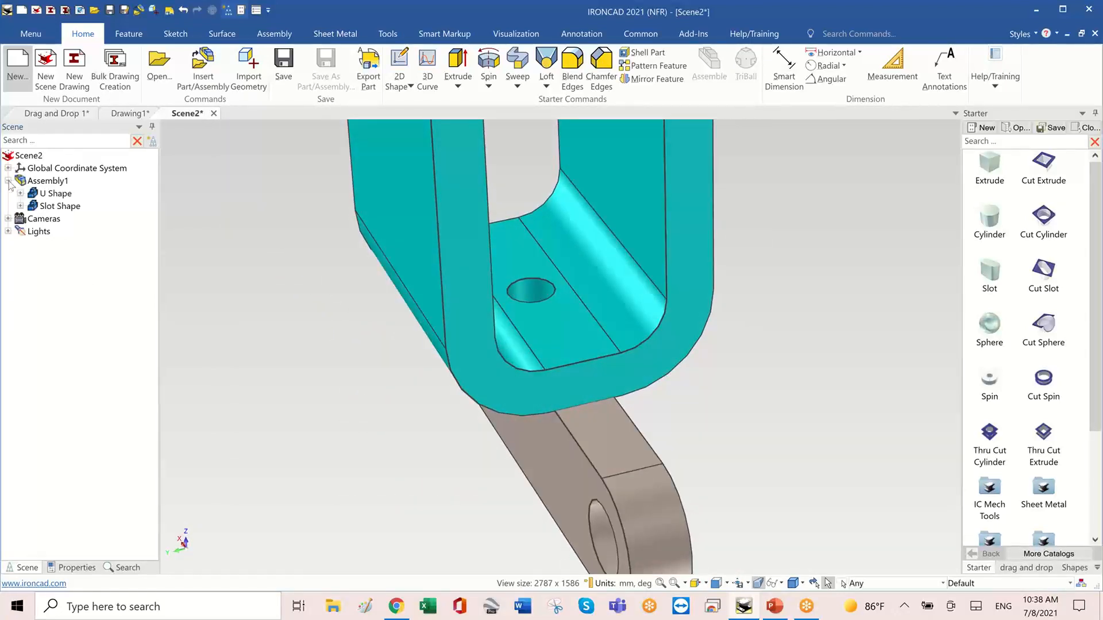
{"action": "left_click", "coordinate": [21, 193]}
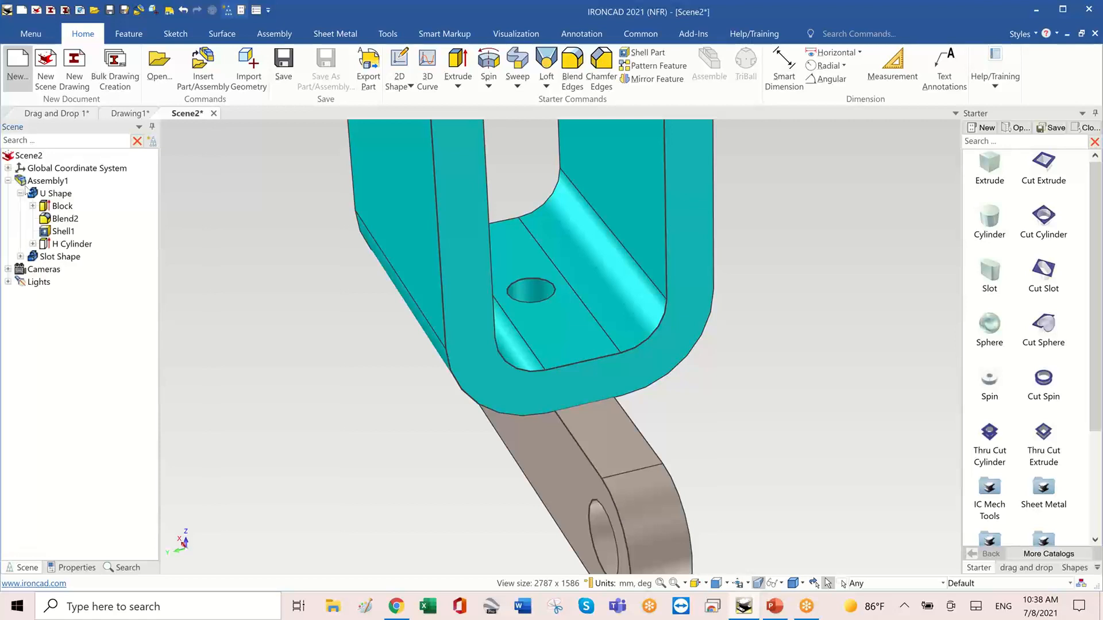
Review the U Shape's block, blend and shell features, and delete its H Cylinder hole.
{"action": "left_click", "coordinate": [63, 207]}
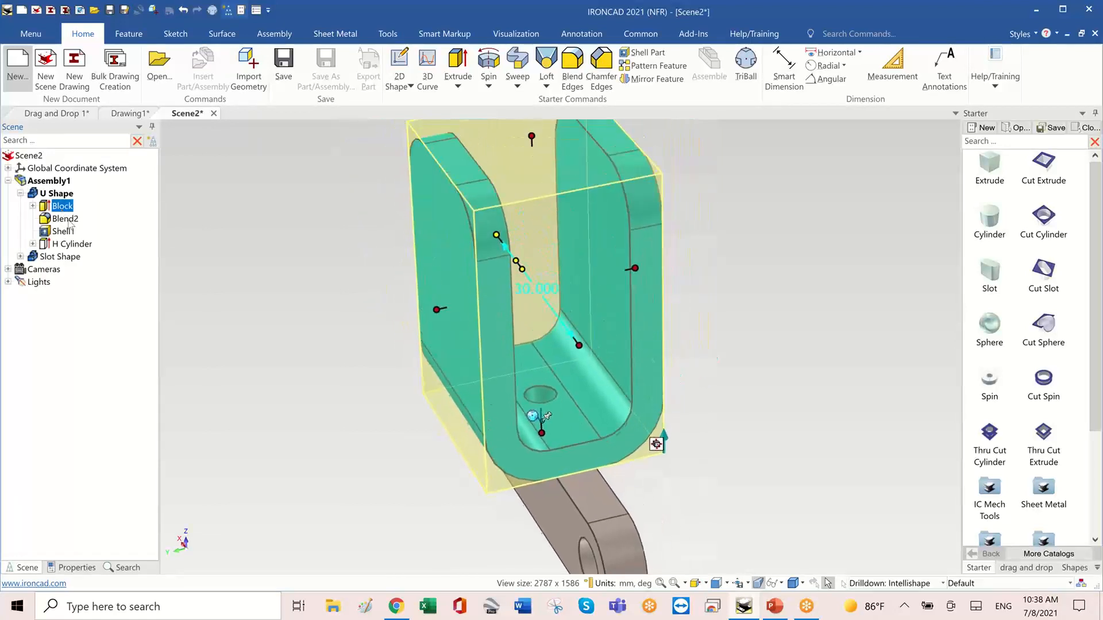
{"action": "left_click", "coordinate": [66, 219]}
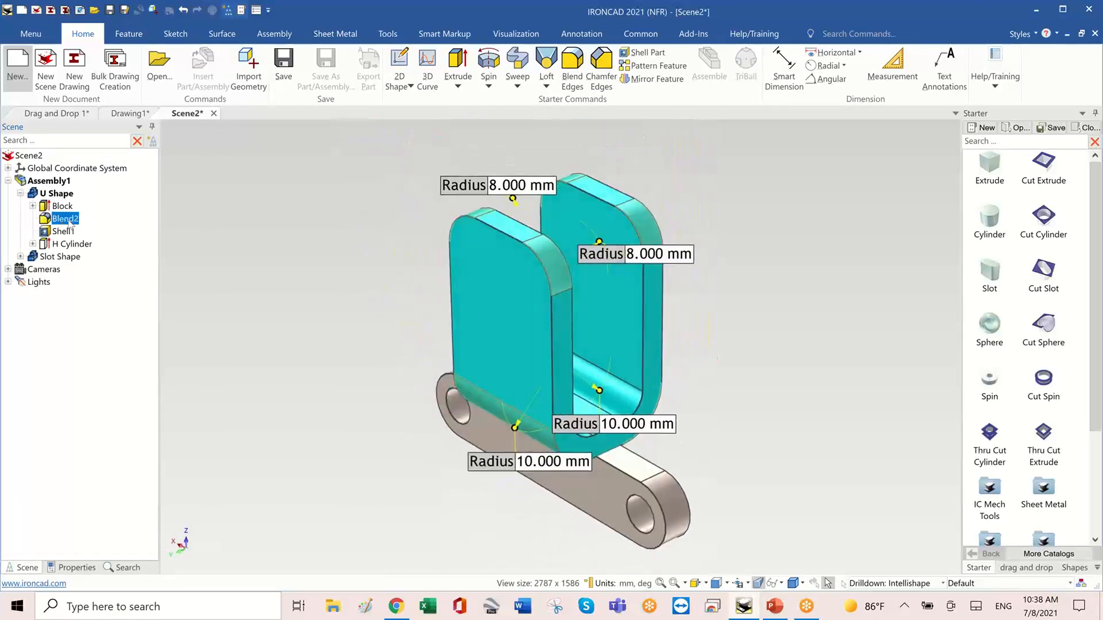
{"action": "left_click", "coordinate": [63, 231]}
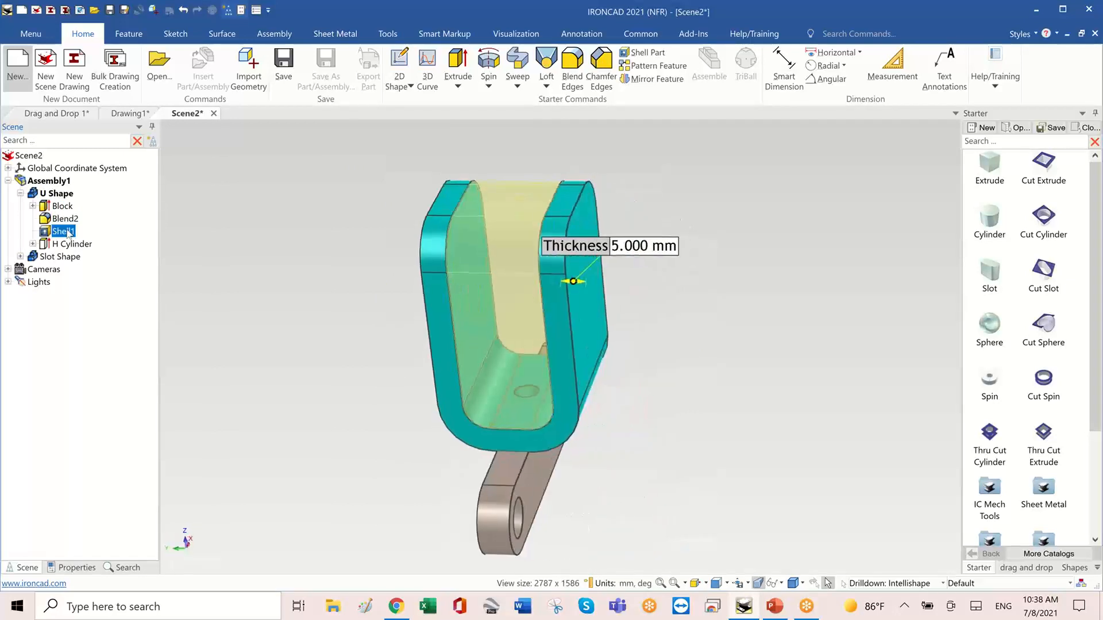
{"action": "left_click", "coordinate": [73, 245]}
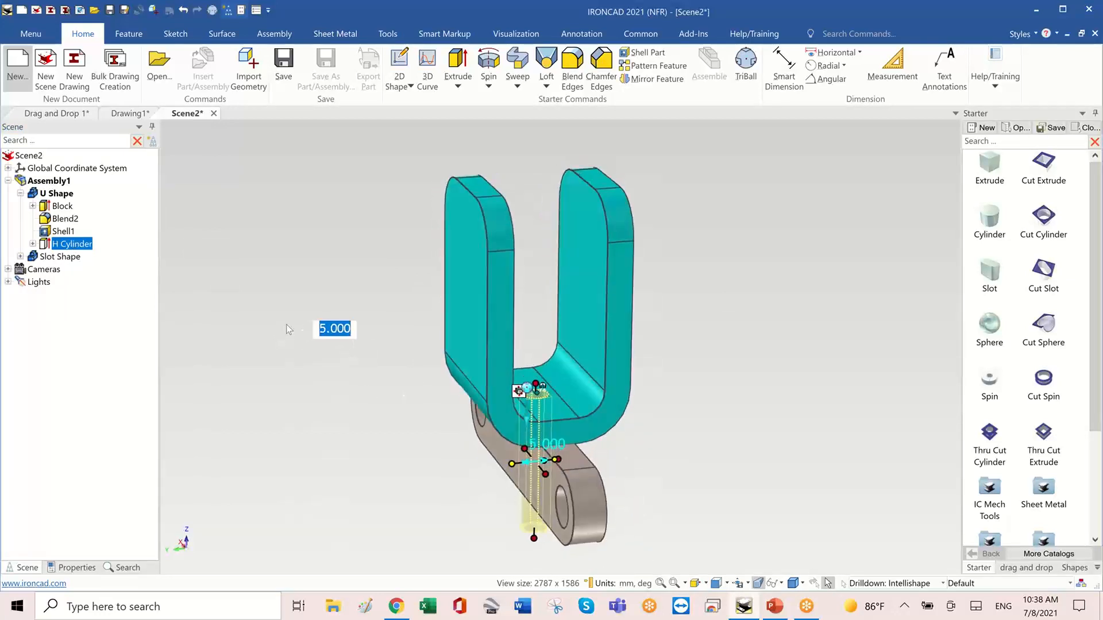
{"action": "key", "text": "Delete"}
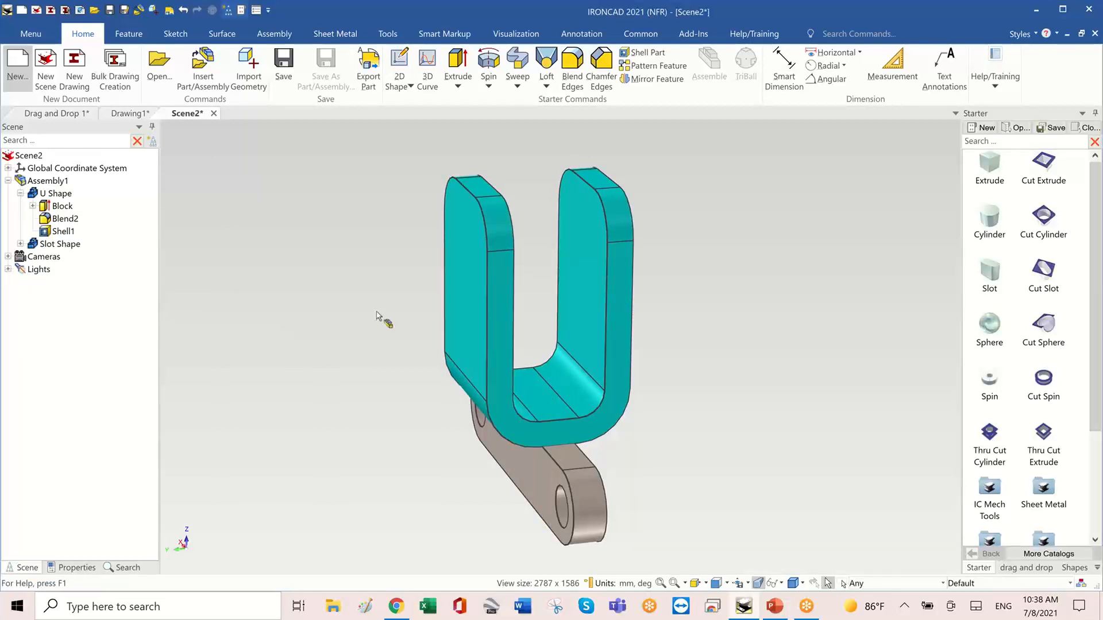
Place a Cut Cylinder on the U bracket's inner base as an assembly feature affecting all assemblies/parts under the selected level.
{"action": "middle_click_drag", "start_coordinate": [383, 319], "coordinate": [397, 356]}
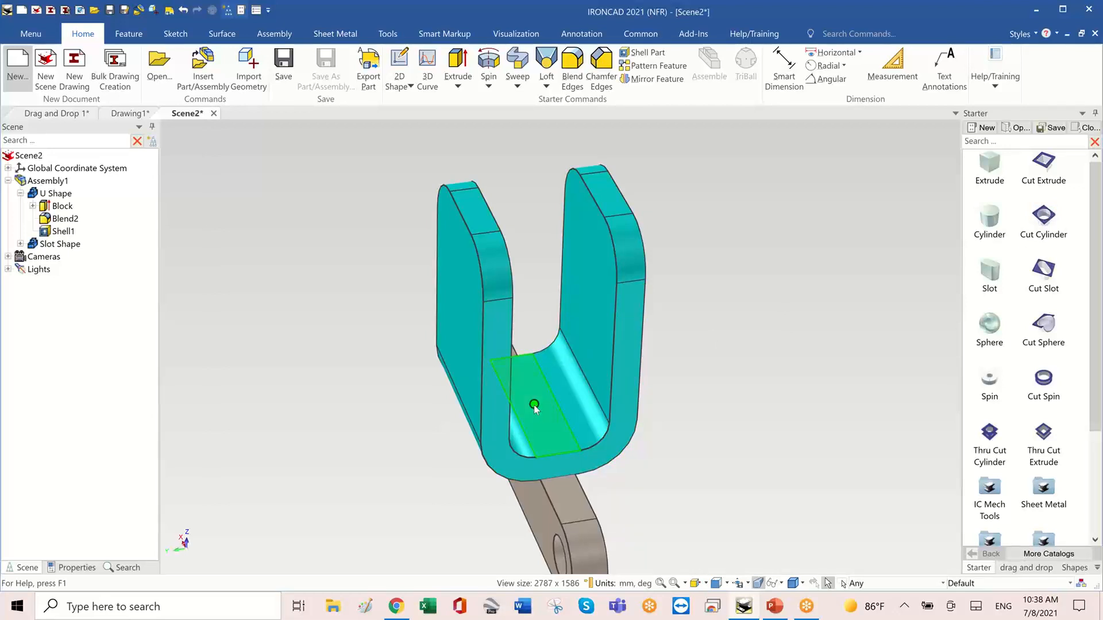
{"action": "right_click_drag", "start_coordinate": [534, 405], "coordinate": [535, 405]}
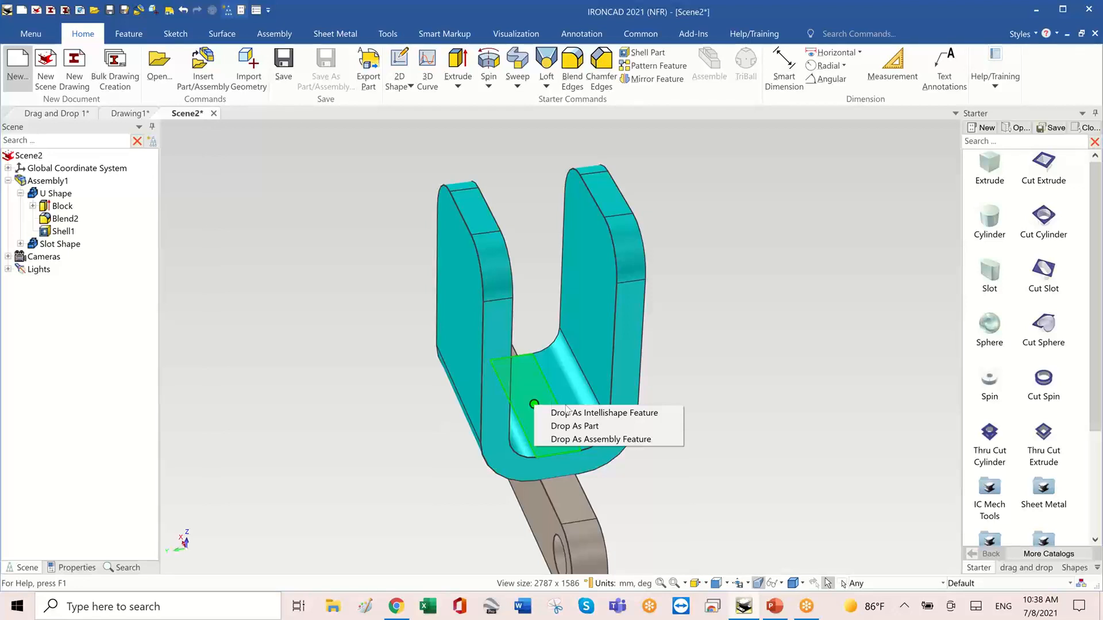
{"action": "left_click", "coordinate": [593, 440]}
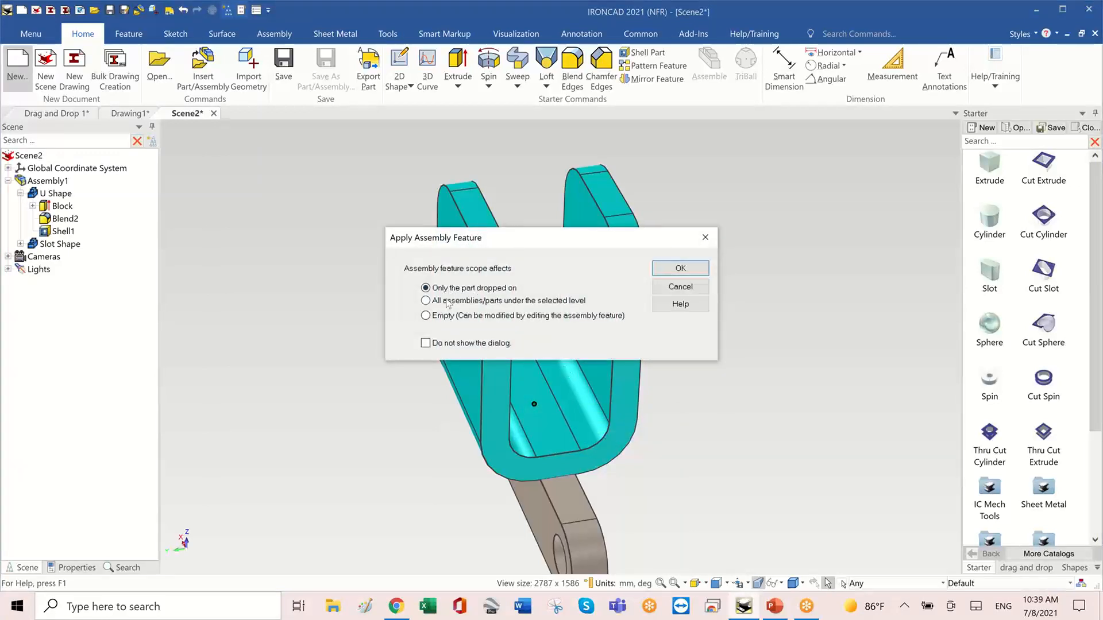
{"action": "left_click", "coordinate": [680, 269]}
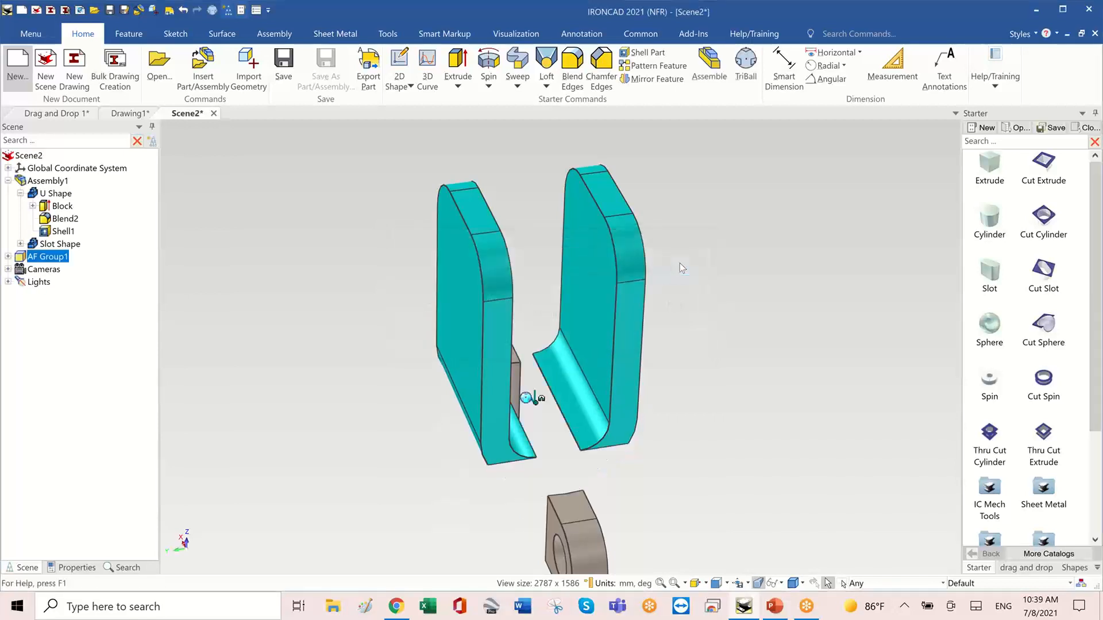
Set the diameter of the H Cylinder in AF Group1 to 5 mm.
{"action": "left_click", "coordinate": [584, 401]}
{"action": "left_click", "coordinate": [584, 401]}
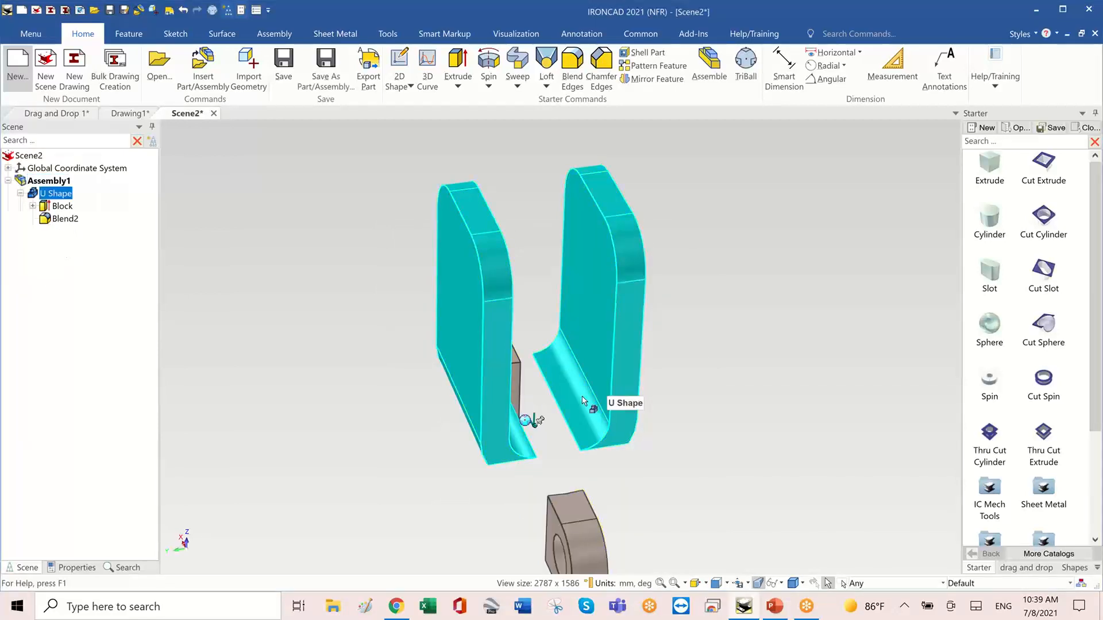
{"action": "middle_click_drag", "start_coordinate": [572, 413], "coordinate": [399, 455]}
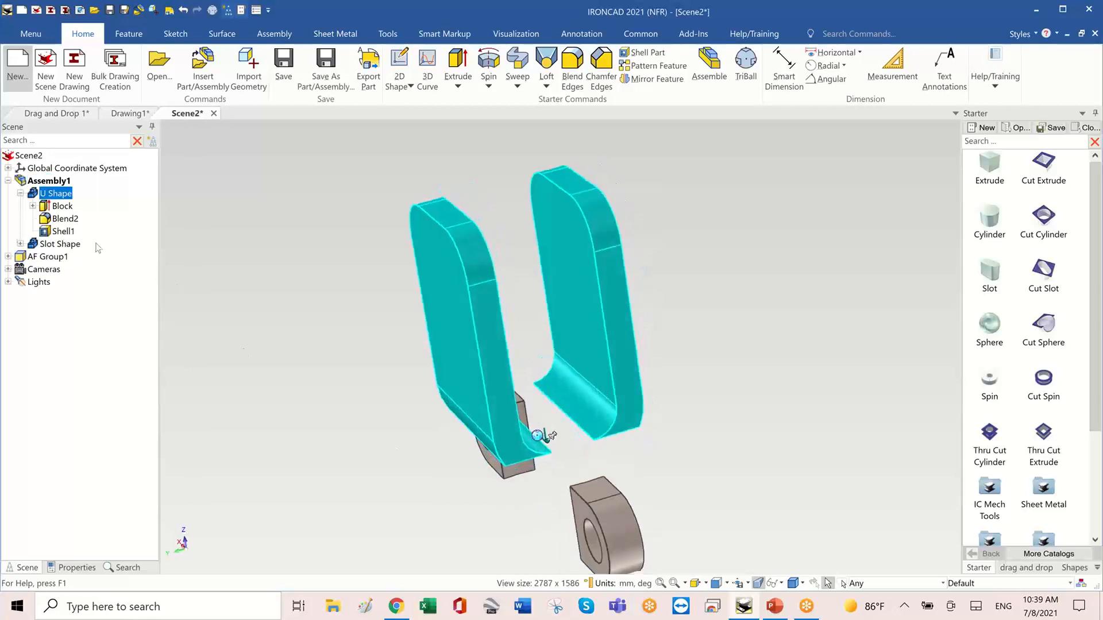
{"action": "left_click", "coordinate": [9, 257]}
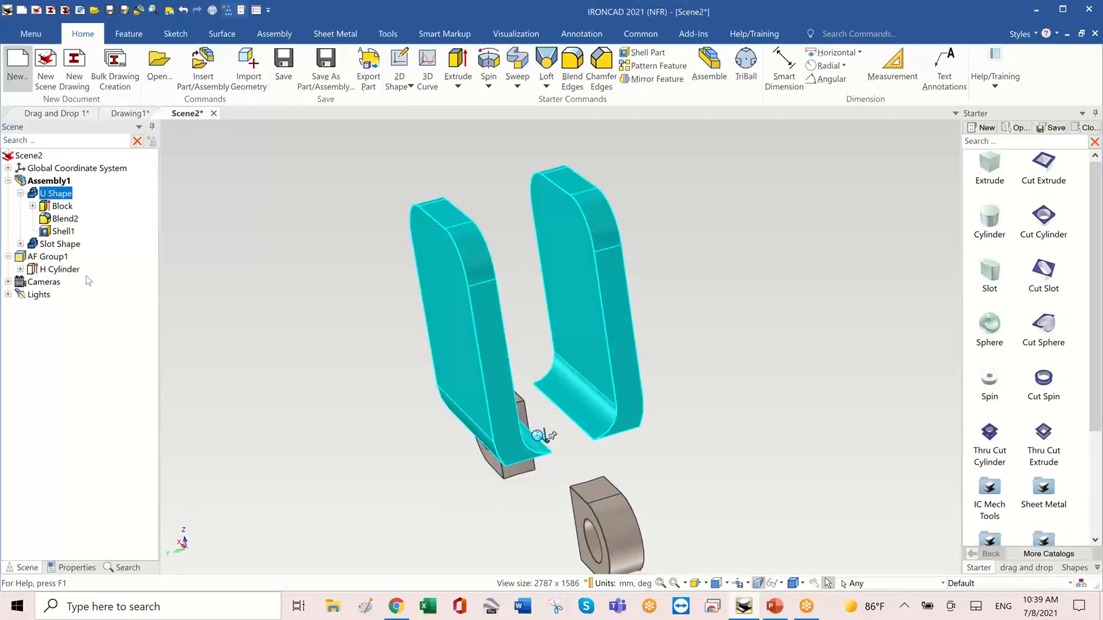
{"action": "left_click", "coordinate": [75, 272]}
{"action": "middle_click_drag", "start_coordinate": [603, 471], "coordinate": [648, 508]}
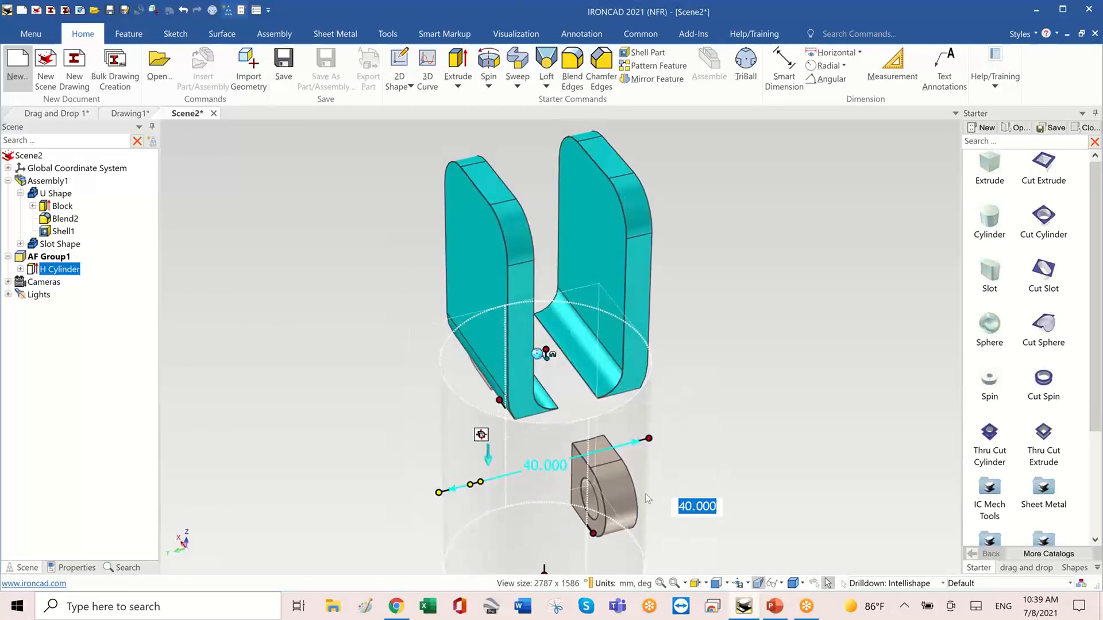
{"action": "type", "text": "5"}
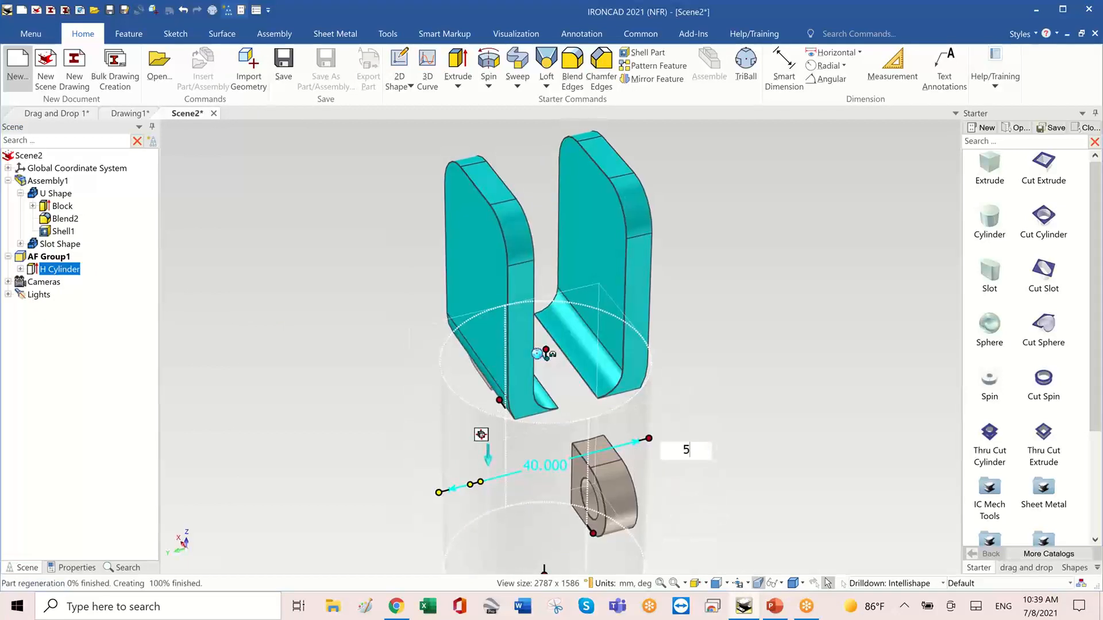
{"action": "key", "text": "Return"}
Adjust the depth of the assembly feature's cut cylinder through the bracket base and the slotted bar.
{"action": "middle_click_drag", "start_coordinate": [620, 452], "coordinate": [534, 517]}
{"action": "left_click_drag", "start_coordinate": [534, 501], "coordinate": [529, 331]}
{"action": "middle_click_drag", "start_coordinate": [741, 359], "coordinate": [606, 267]}
{"action": "left_click", "coordinate": [751, 298]}
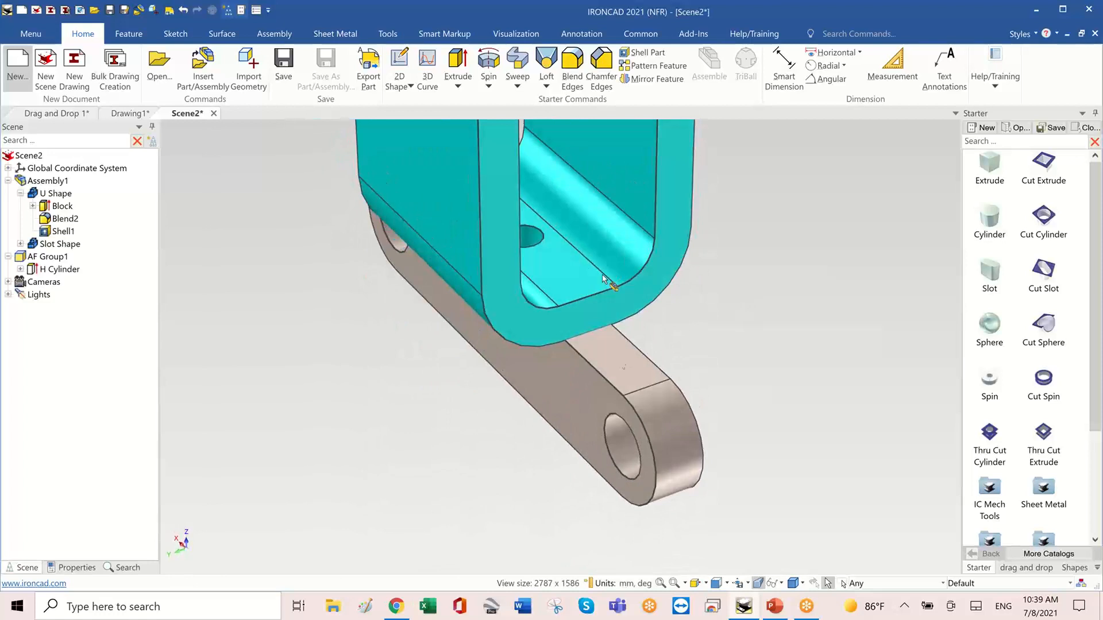
Isolate the Slot Shape bar to inspect the hole cut through it, and show all parts again.
{"action": "right_click", "coordinate": [626, 368]}
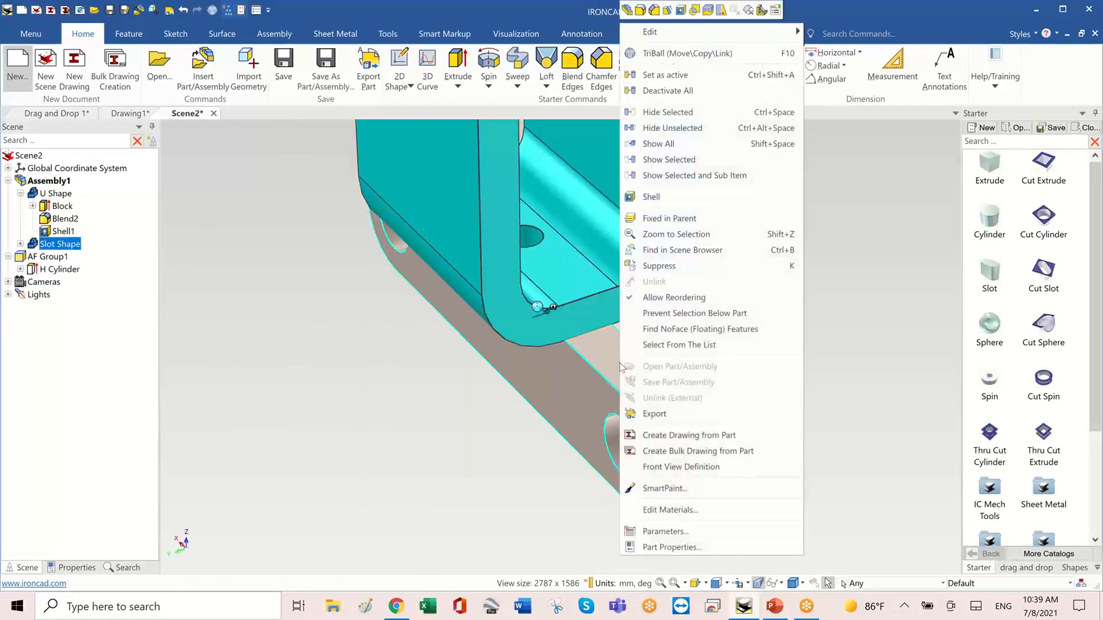
{"action": "left_click", "coordinate": [673, 128]}
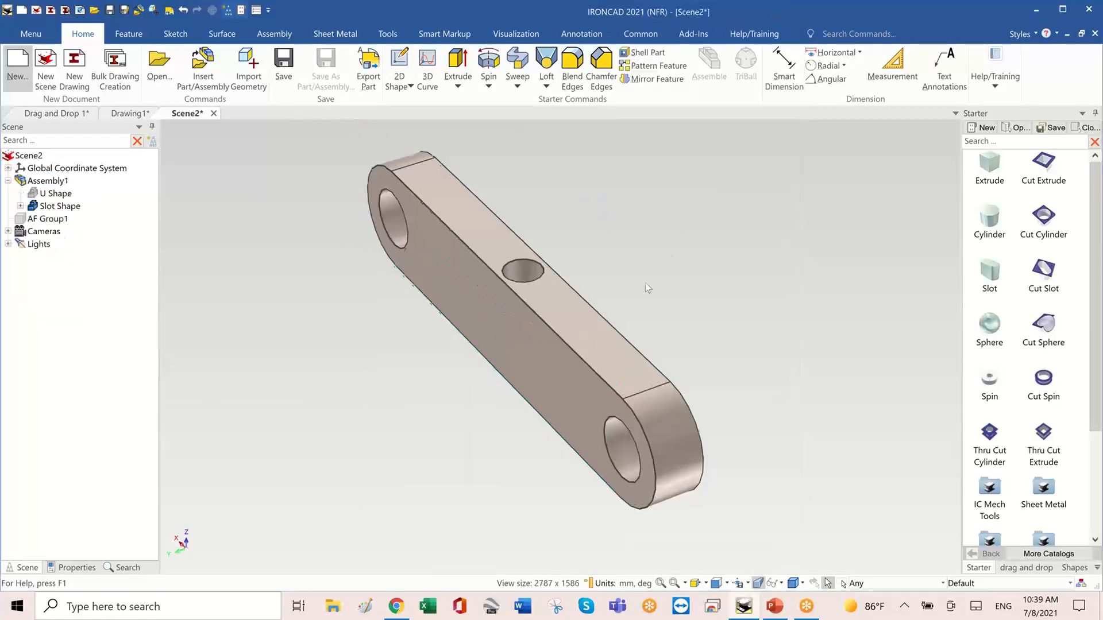
{"action": "middle_click_drag", "start_coordinate": [638, 322], "coordinate": [356, 281]}
{"action": "right_click", "coordinate": [251, 270]}
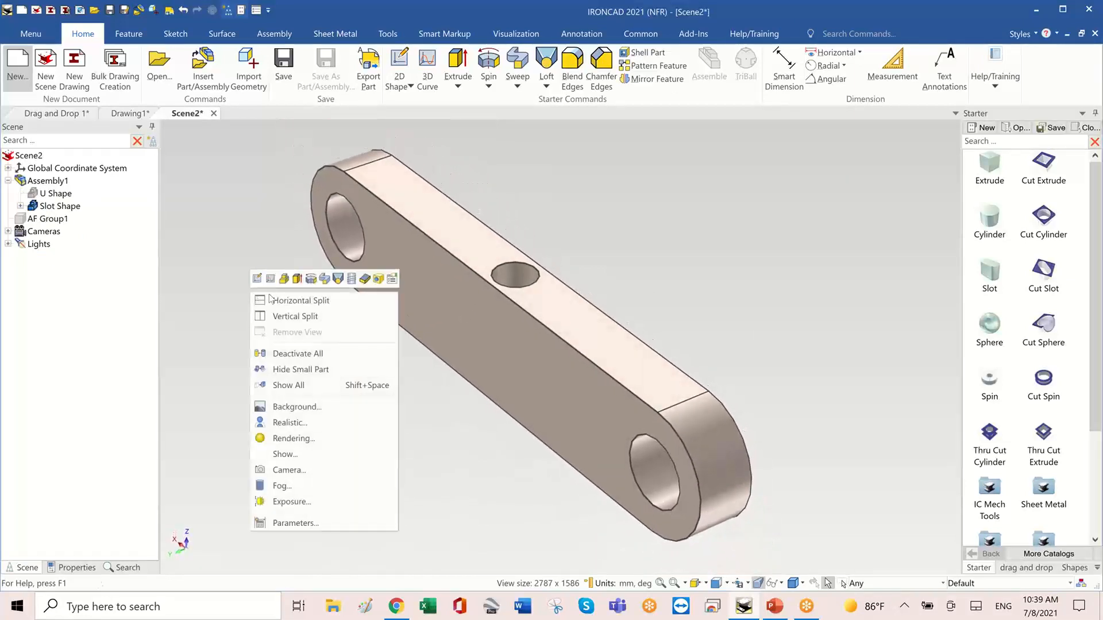
{"action": "left_click", "coordinate": [323, 381]}
{"action": "middle_click_drag", "start_coordinate": [409, 352], "coordinate": [476, 292]}
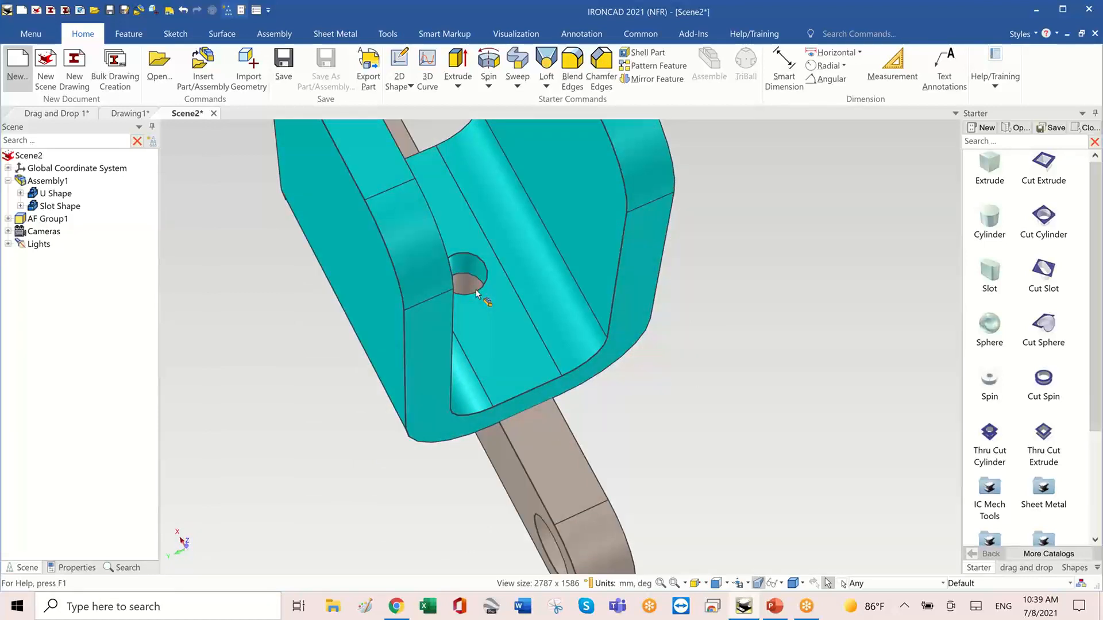
{"action": "middle_click_drag", "start_coordinate": [476, 292], "coordinate": [283, 281]}
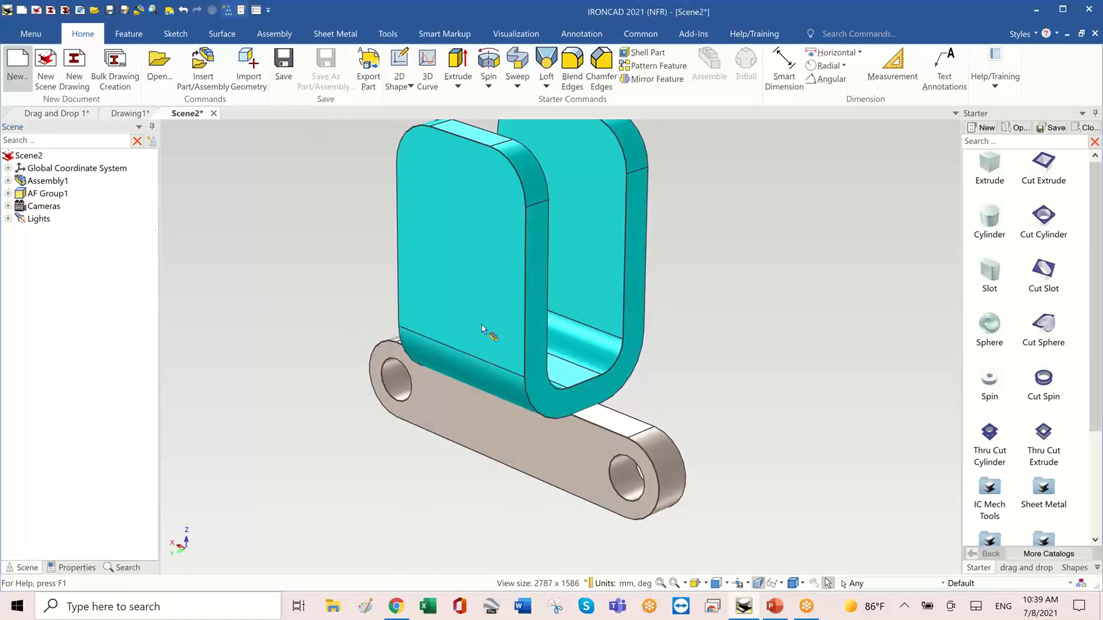
Save the scene as Scene2, replacing the existing file.
{"action": "left_click", "coordinate": [109, 10]}
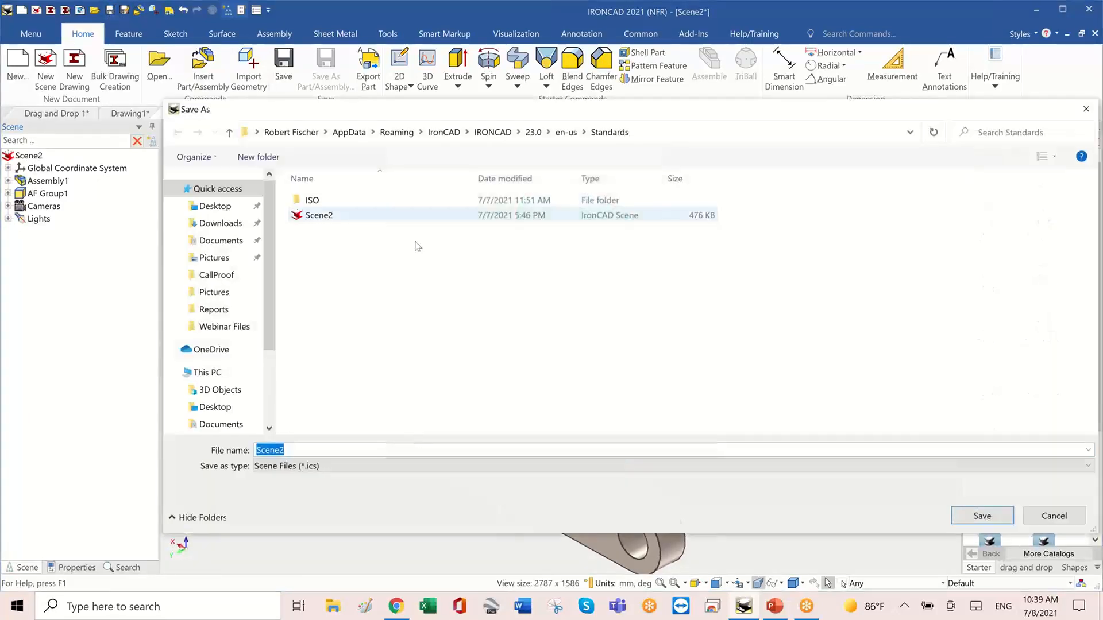
{"action": "left_click", "coordinate": [995, 520]}
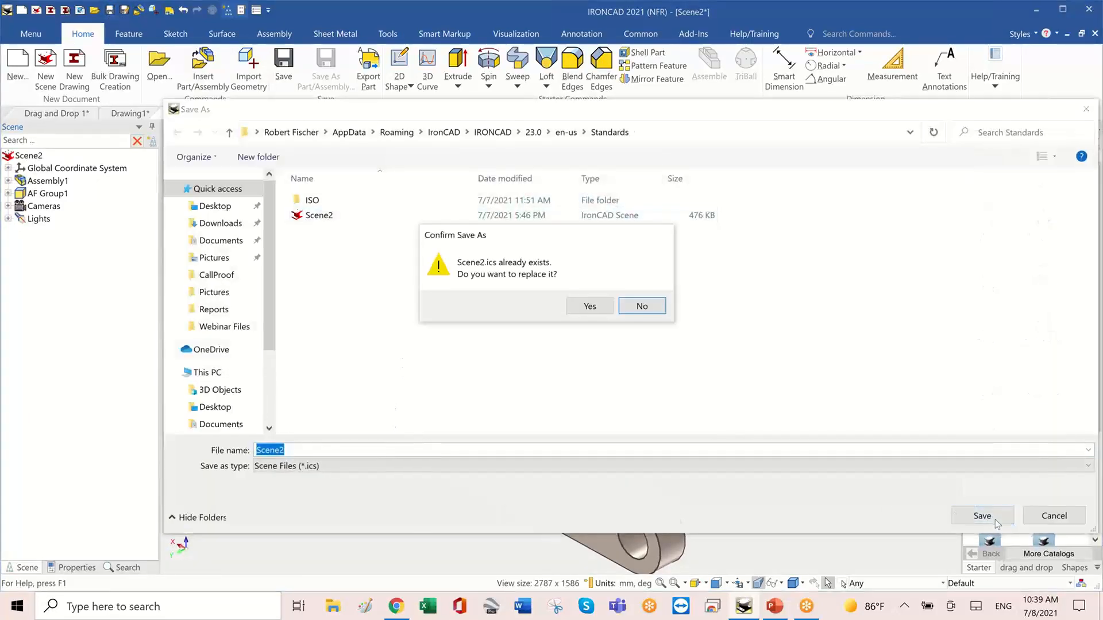
{"action": "left_click", "coordinate": [589, 306]}
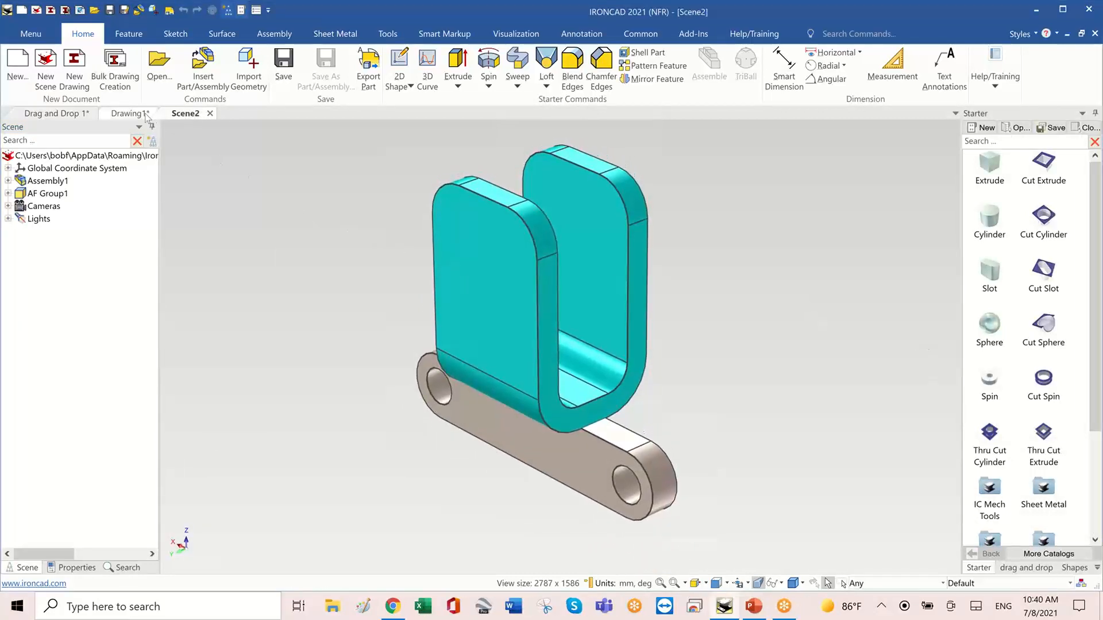
Create a bulk drawing of the scene with added sheets for Assembly1, U Shape and Slot Shape.
{"action": "left_click", "coordinate": [124, 70]}
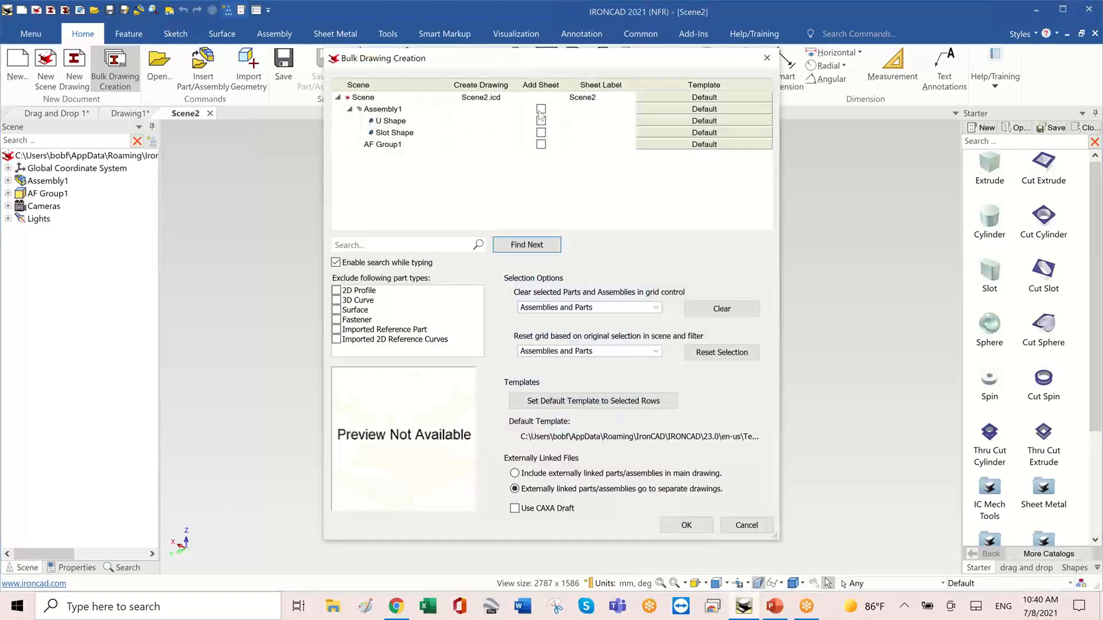
{"action": "left_click", "coordinate": [540, 110]}
{"action": "left_click", "coordinate": [541, 122]}
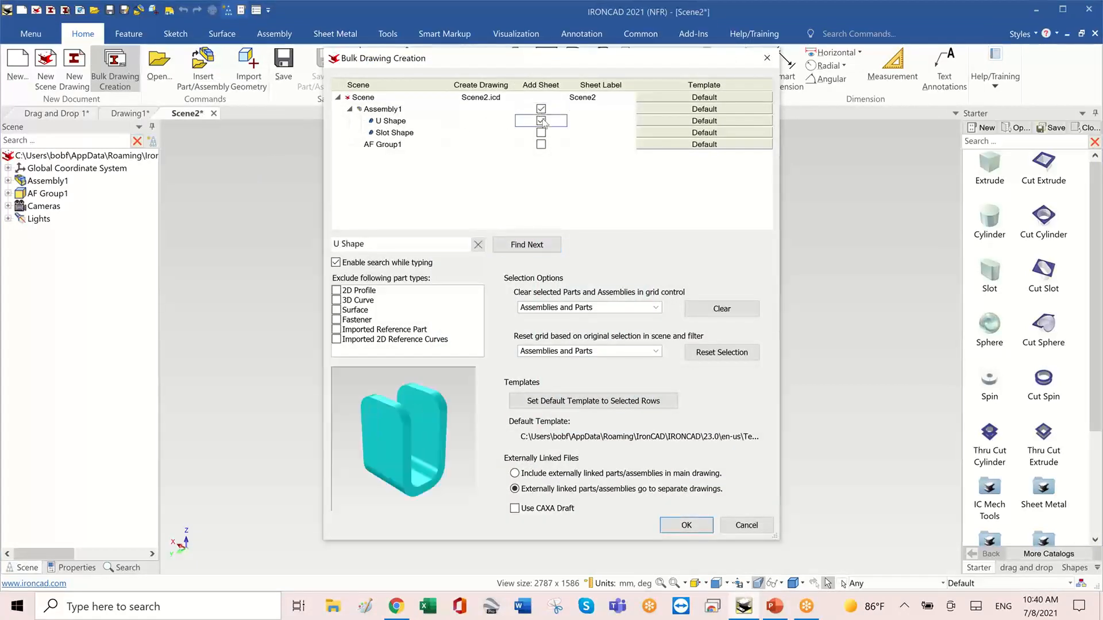
{"action": "left_click", "coordinate": [541, 133]}
{"action": "left_click", "coordinate": [688, 524]}
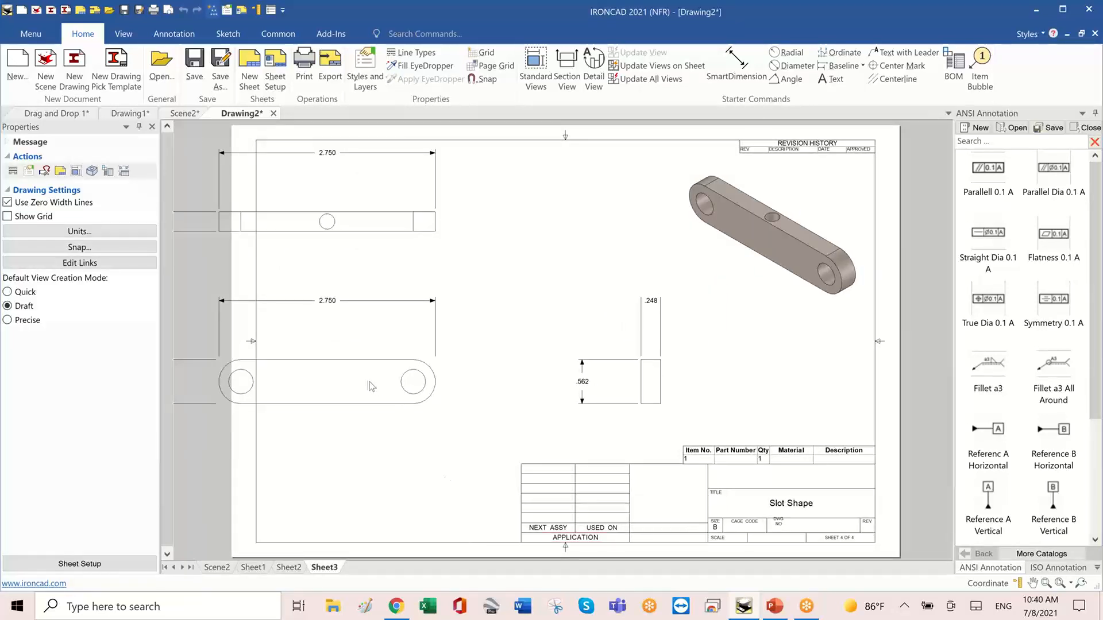
Move the front view of the slotted bar right and slightly up on Sheet3 to fit the sheet border.
{"action": "left_click_drag", "start_coordinate": [428, 390], "coordinate": [441, 368]}
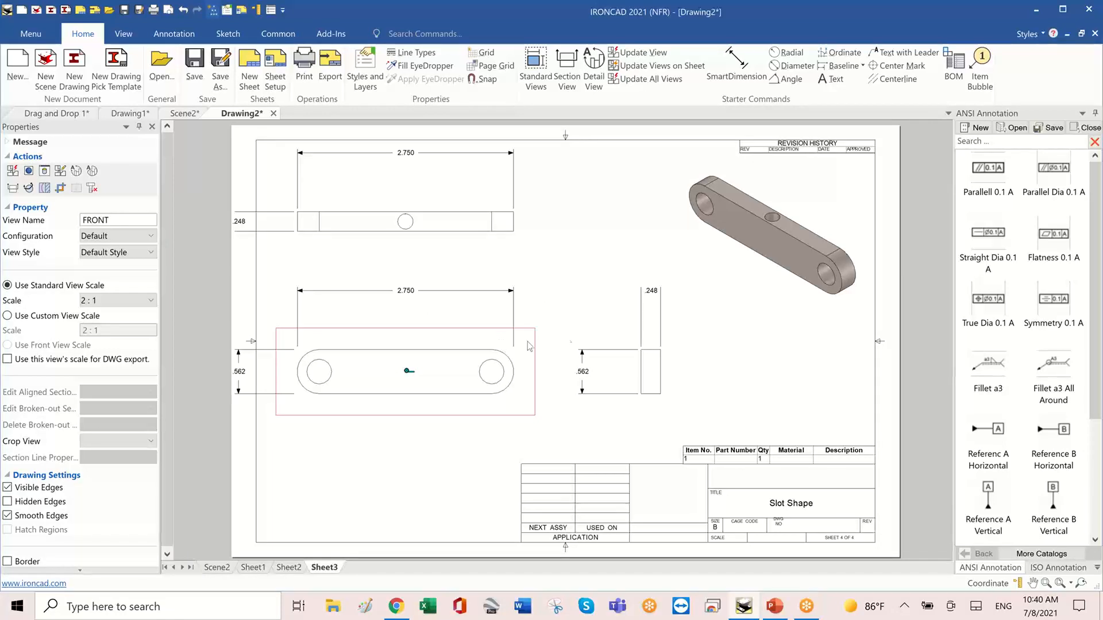
{"action": "left_click_drag", "start_coordinate": [448, 363], "coordinate": [461, 363]}
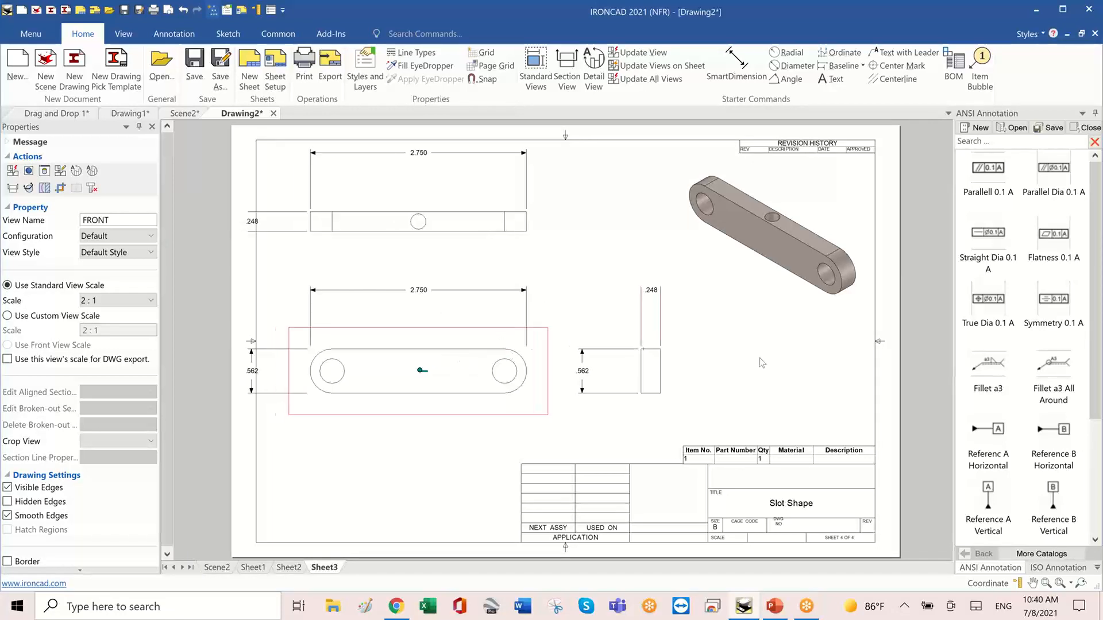
{"action": "left_click", "coordinate": [459, 443]}
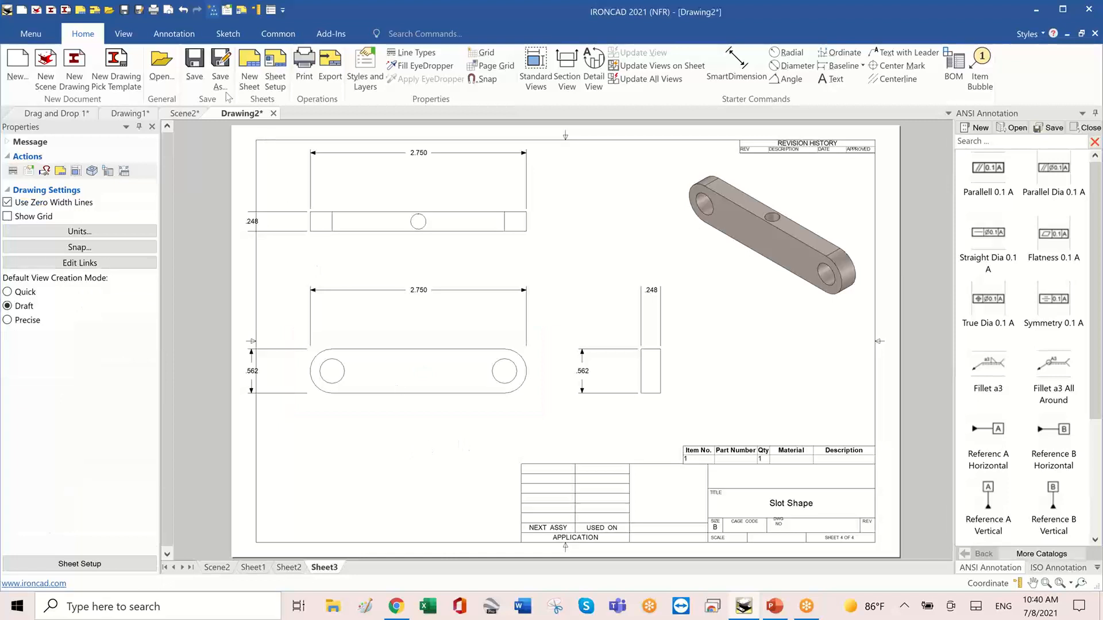
Set the drawing's length units to millimeters both on the paper and in the views.
{"action": "left_click", "coordinate": [155, 36]}
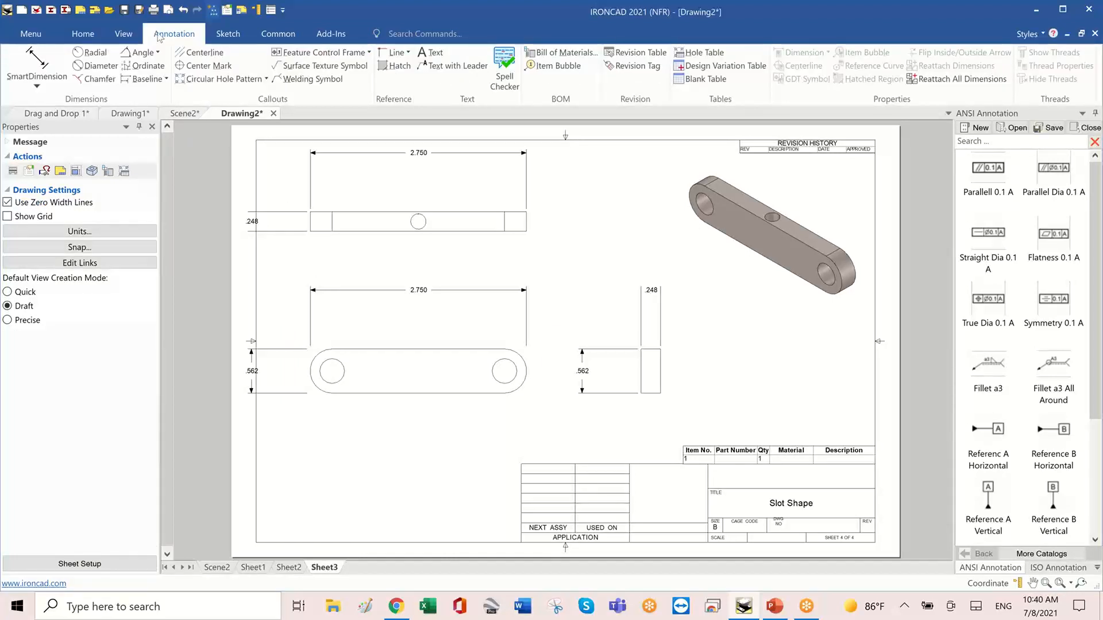
{"action": "left_click", "coordinate": [263, 36]}
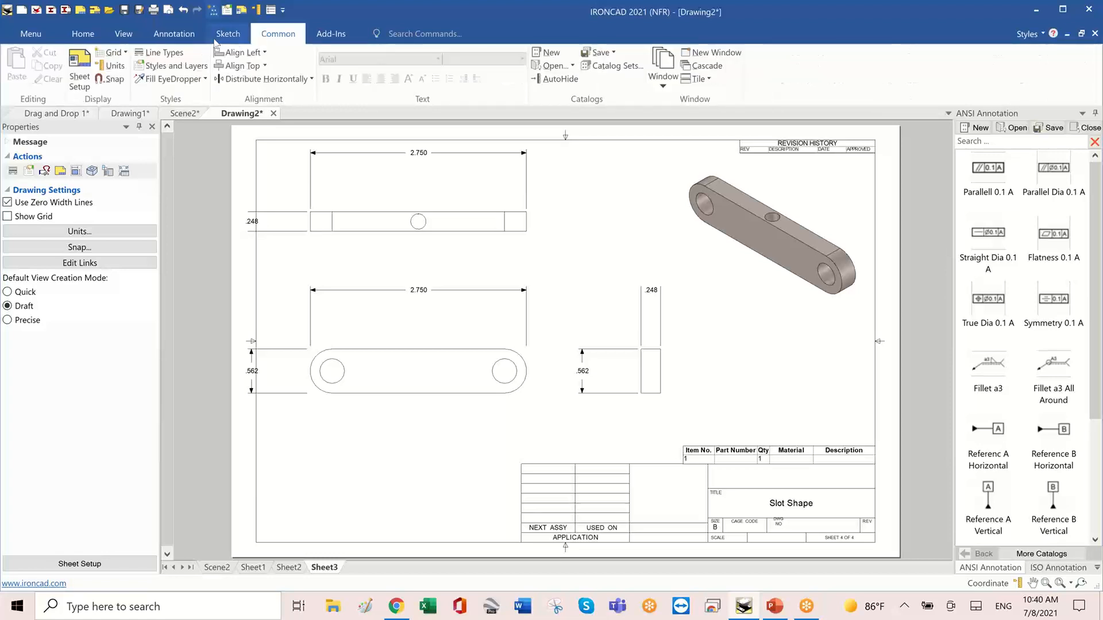
{"action": "left_click", "coordinate": [115, 66]}
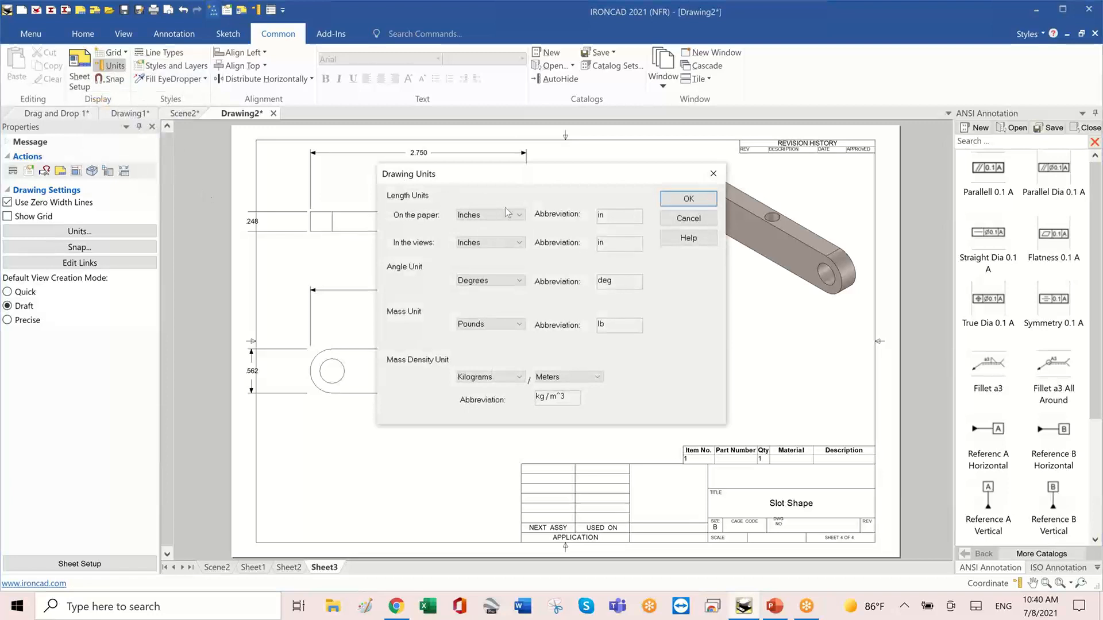
{"action": "left_click", "coordinate": [515, 244]}
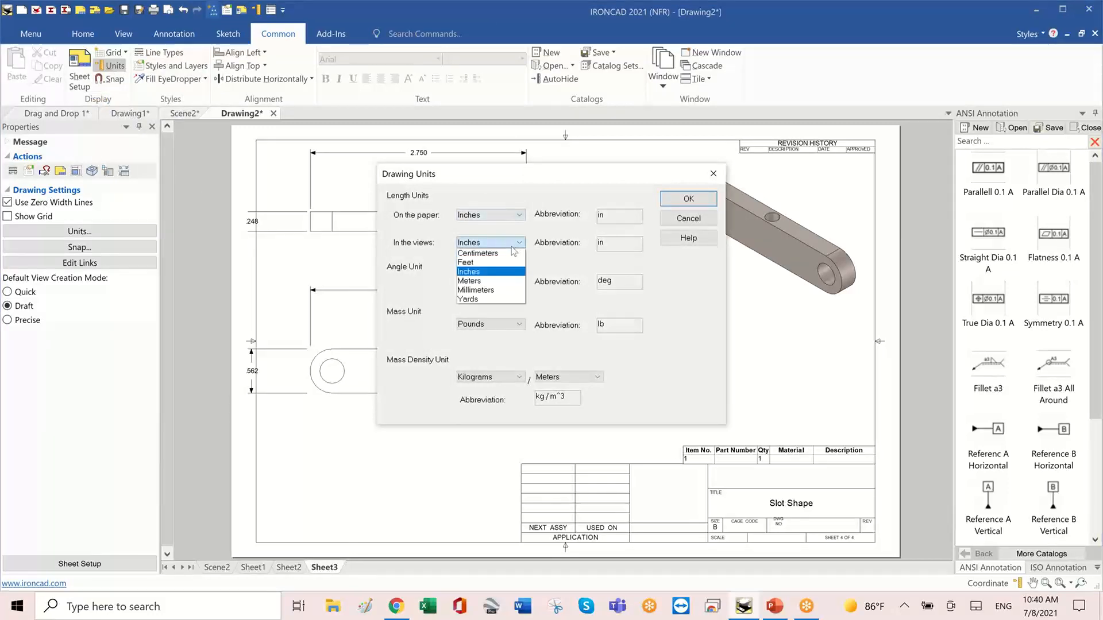
{"action": "left_click", "coordinate": [495, 290]}
{"action": "left_click", "coordinate": [501, 217]}
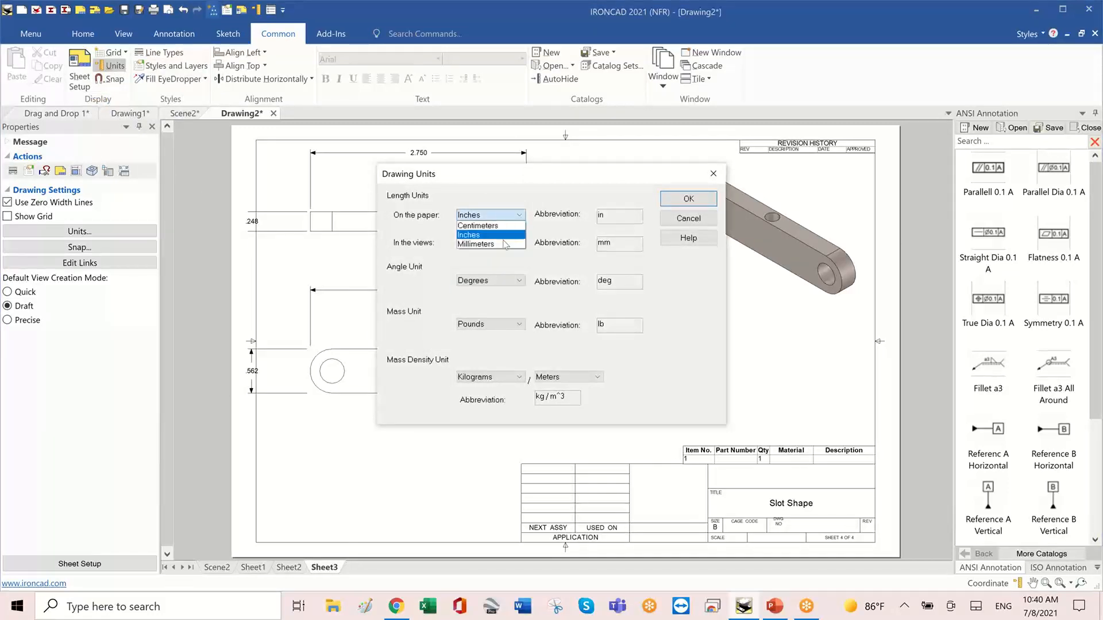
{"action": "left_click", "coordinate": [504, 244]}
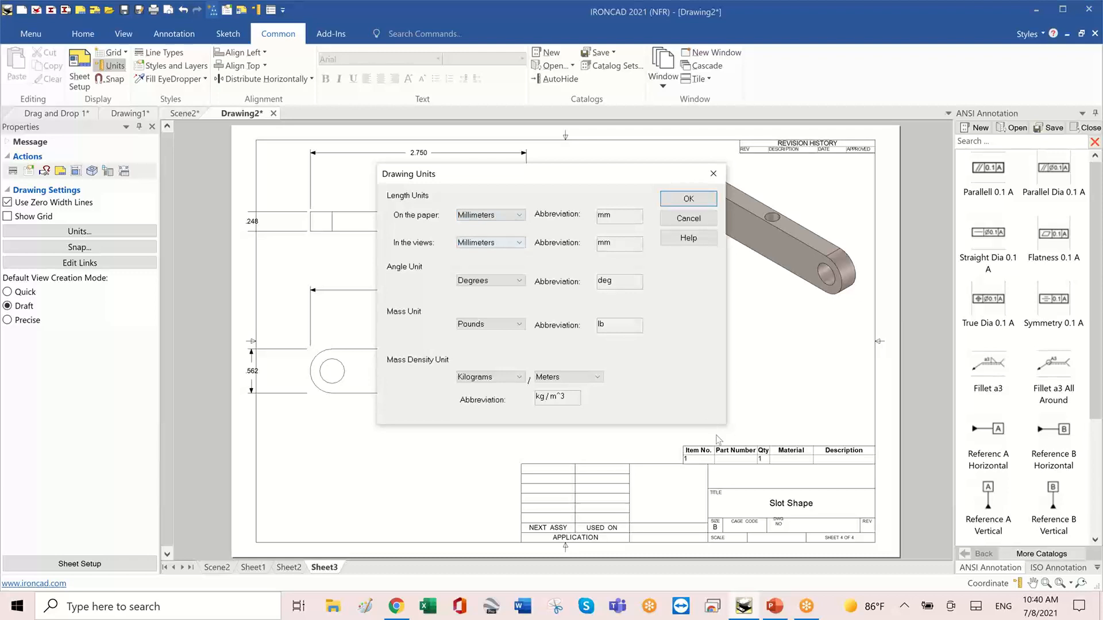
{"action": "left_click", "coordinate": [688, 198]}
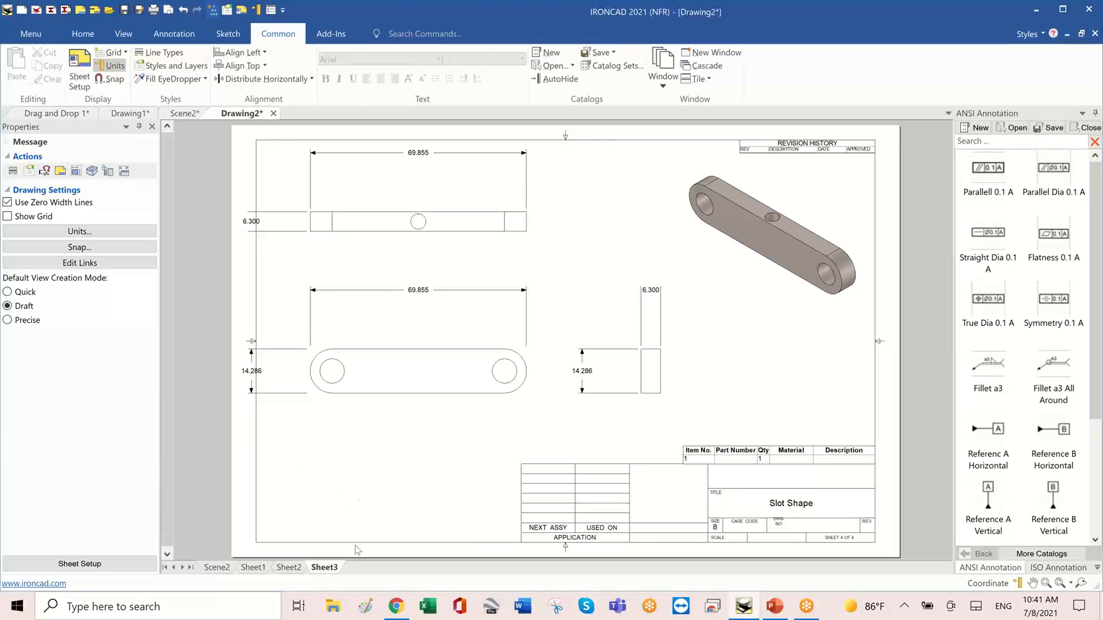
Move the front view of the U Shape right on Sheet2, away from the sheet border.
{"action": "left_click", "coordinate": [289, 568]}
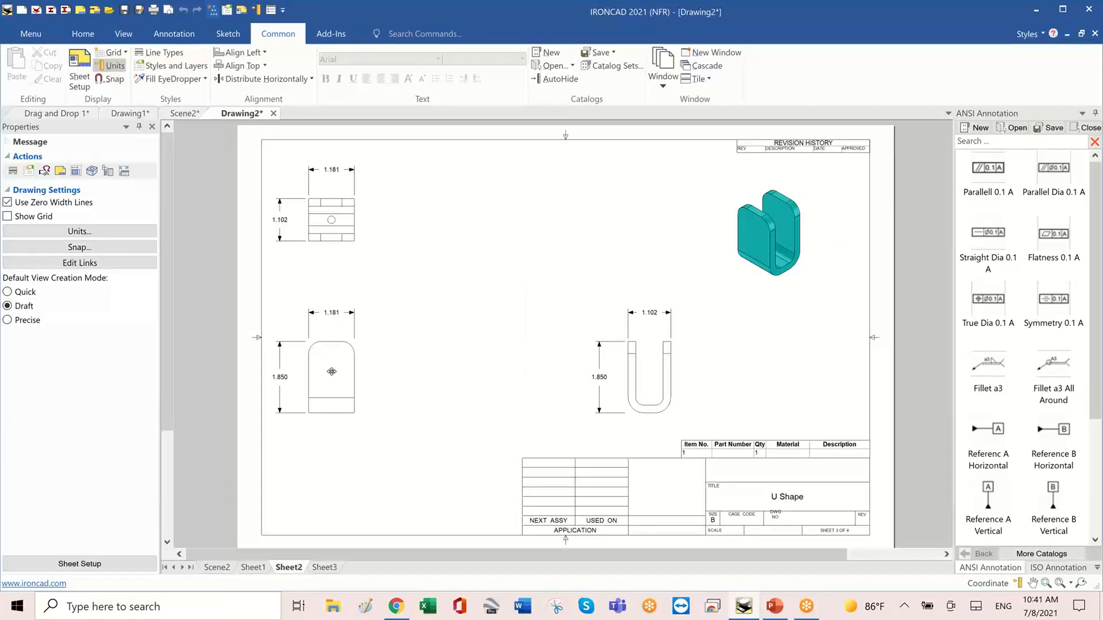
{"action": "left_click_drag", "start_coordinate": [331, 372], "coordinate": [382, 374]}
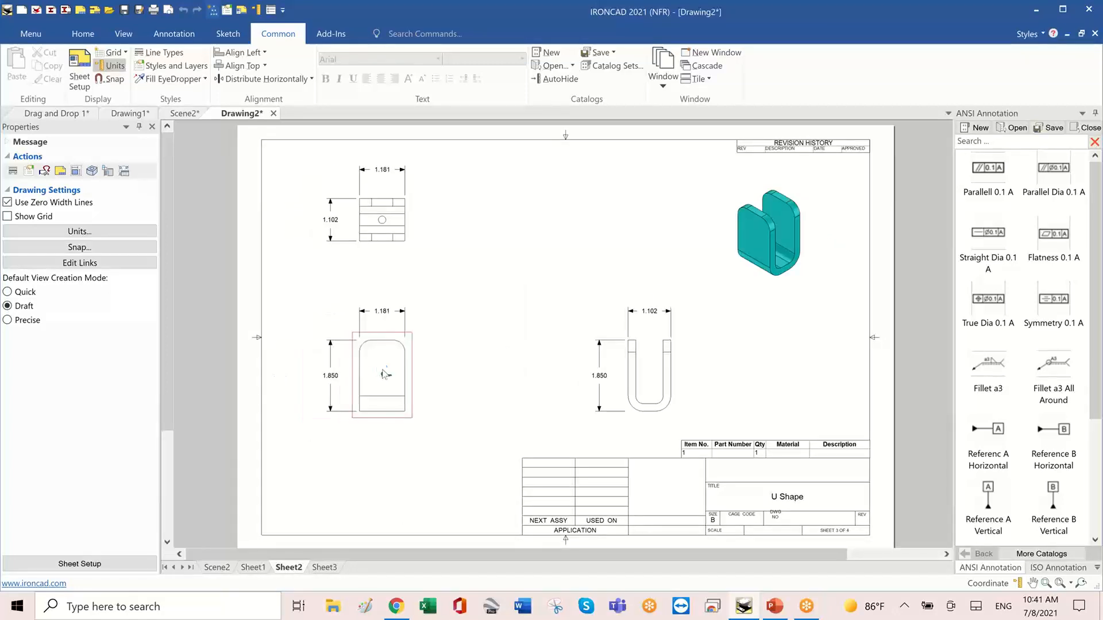
Show hidden edges in the front view of Assembly1 on Sheet1 and inspect the hole through both parts.
{"action": "left_click", "coordinate": [253, 568]}
{"action": "left_click", "coordinate": [390, 357]}
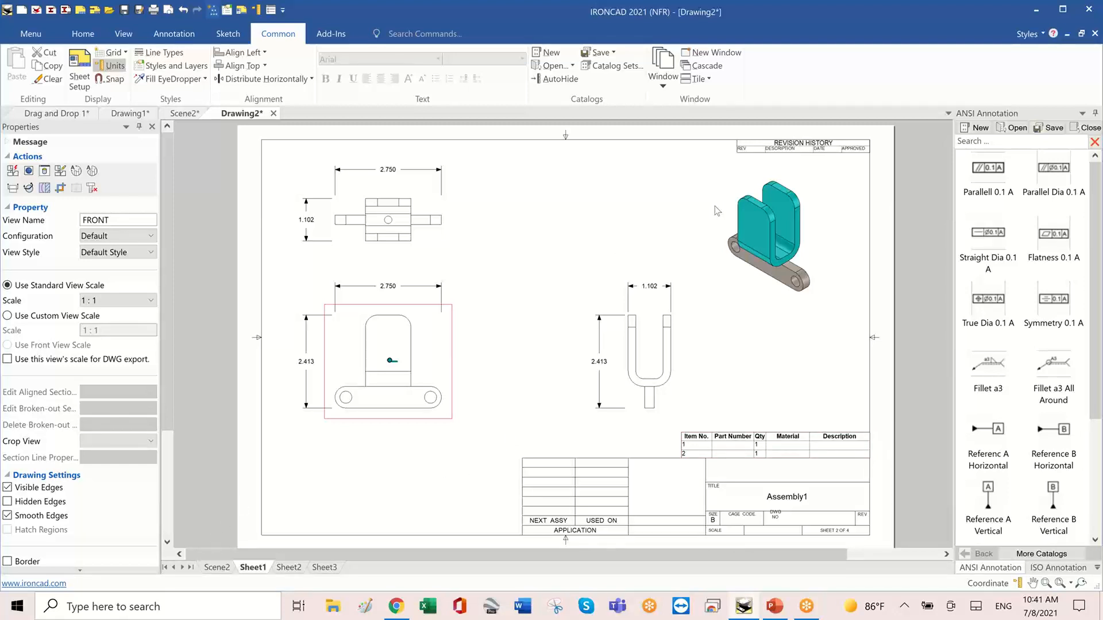
{"action": "left_click", "coordinate": [469, 287]}
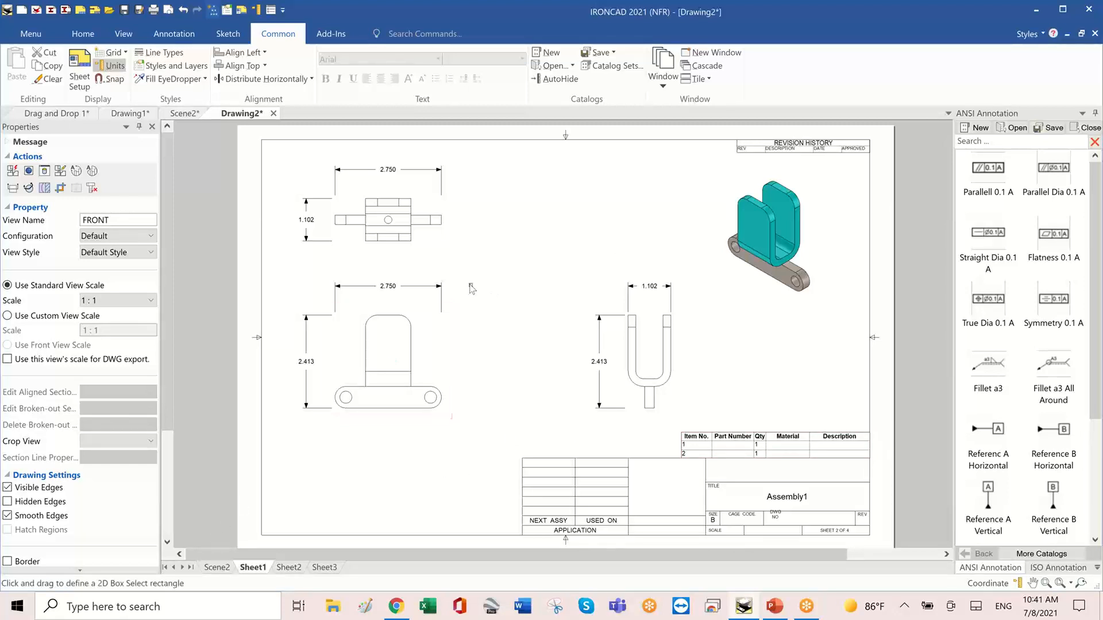
{"action": "left_click", "coordinate": [396, 343]}
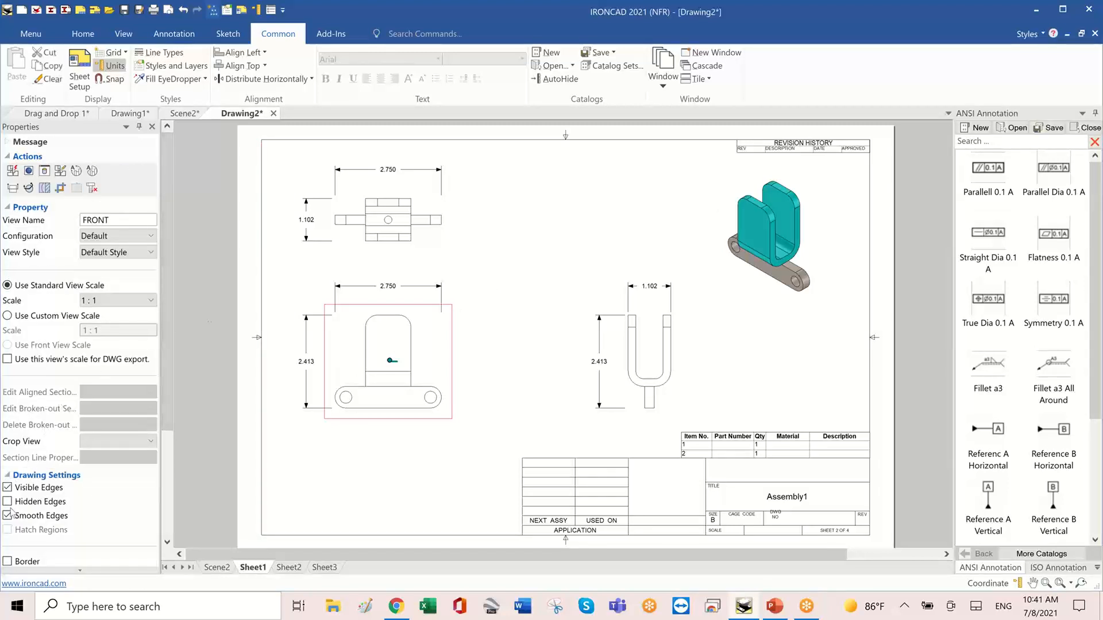
{"action": "left_click", "coordinate": [8, 501]}
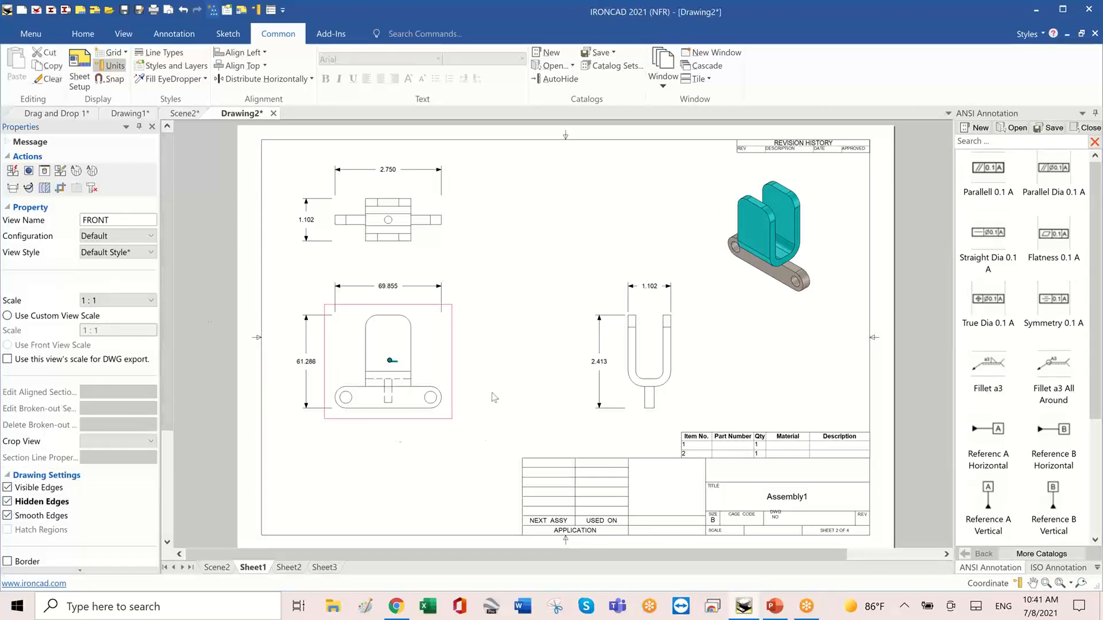
{"action": "scroll", "coordinate": [377, 384], "scroll_direction": "up", "scroll_amount": 5}
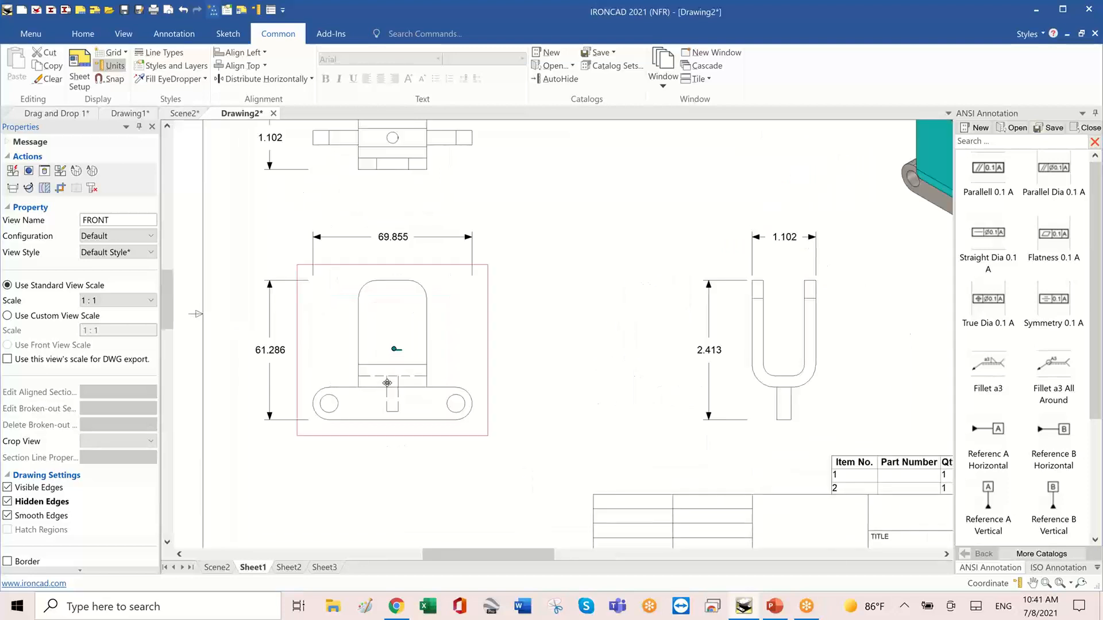
{"action": "scroll", "coordinate": [592, 455], "scroll_direction": "down", "scroll_amount": 5}
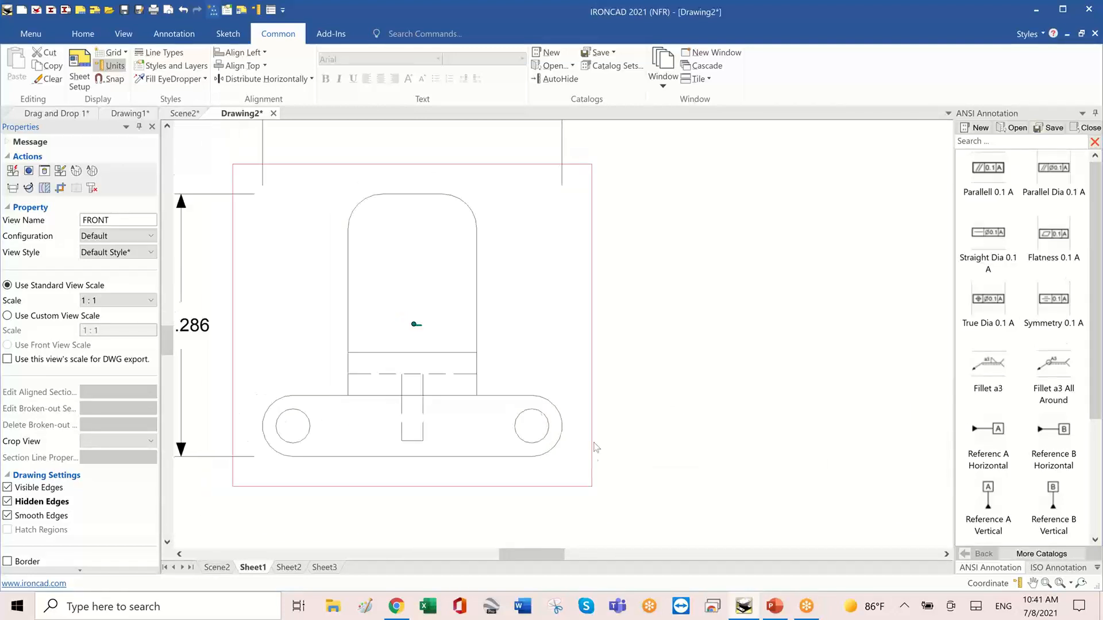
{"action": "scroll", "coordinate": [722, 426], "scroll_direction": "down", "scroll_amount": 3}
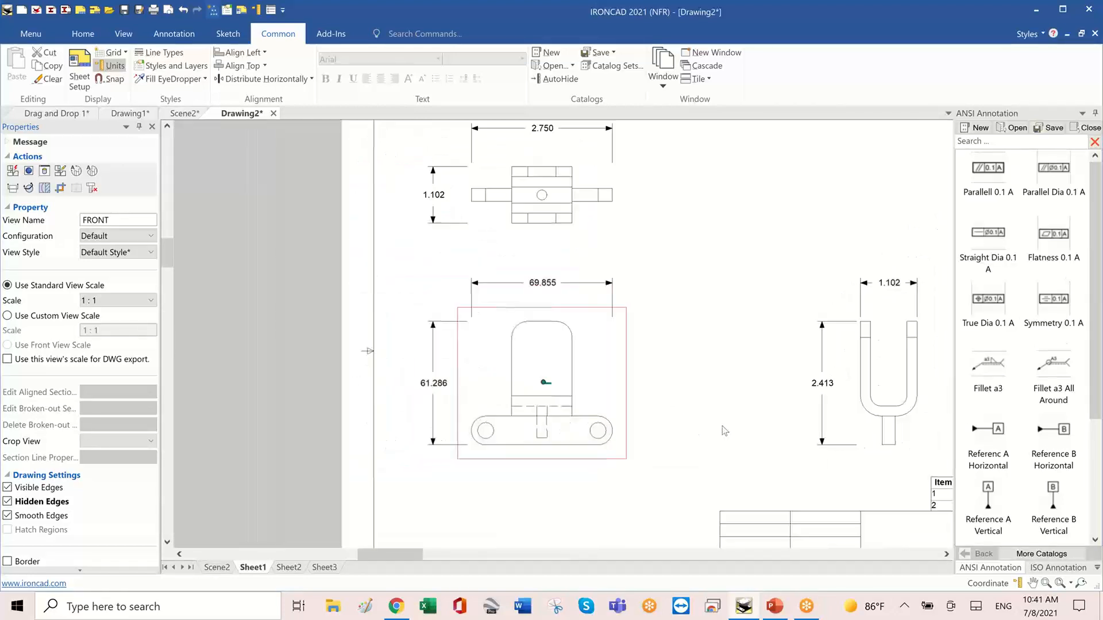
Return to Scene2, switch to PowerPoint to present the Drag and Drop and Working with Geometry slides, and switch back to IronCAD.
{"action": "left_click", "coordinate": [184, 113]}
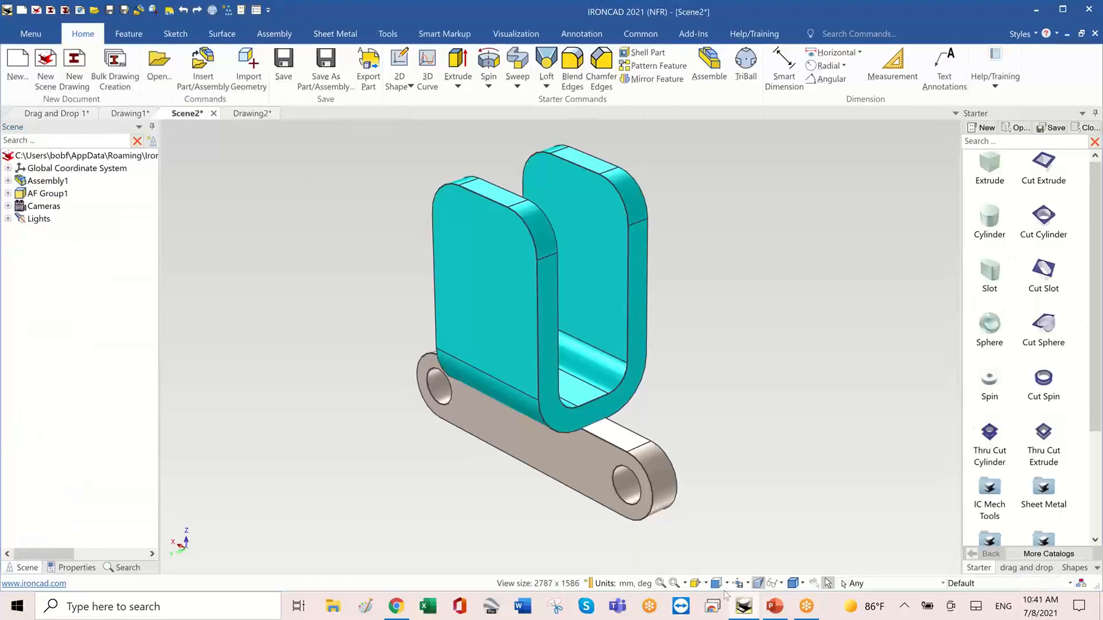
{"action": "left_click", "coordinate": [773, 607]}
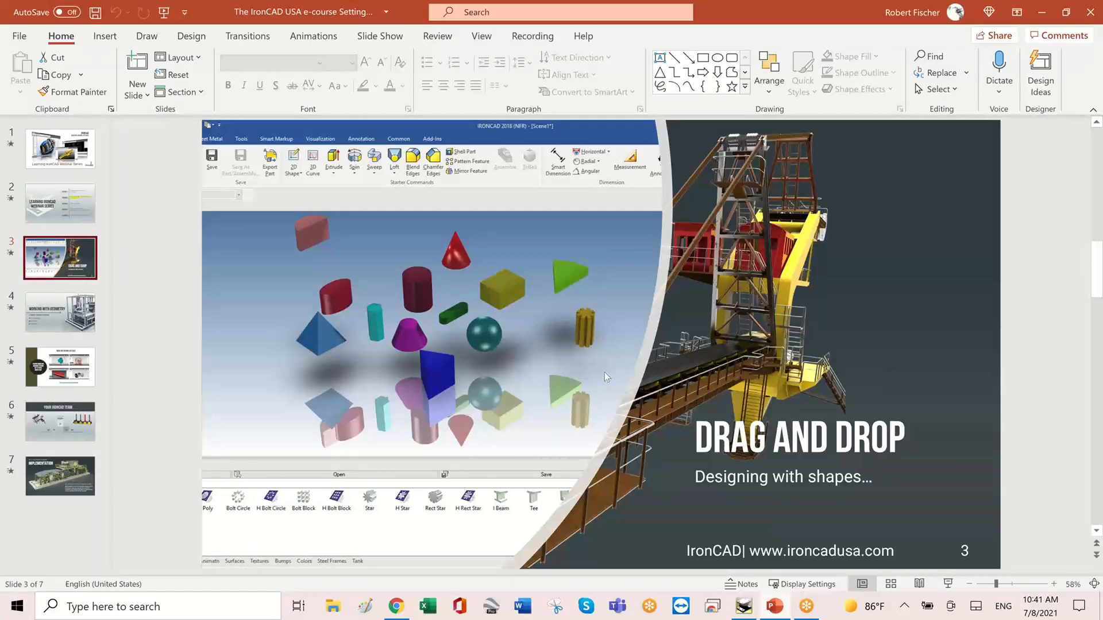
{"action": "key", "text": "shift+F5"}
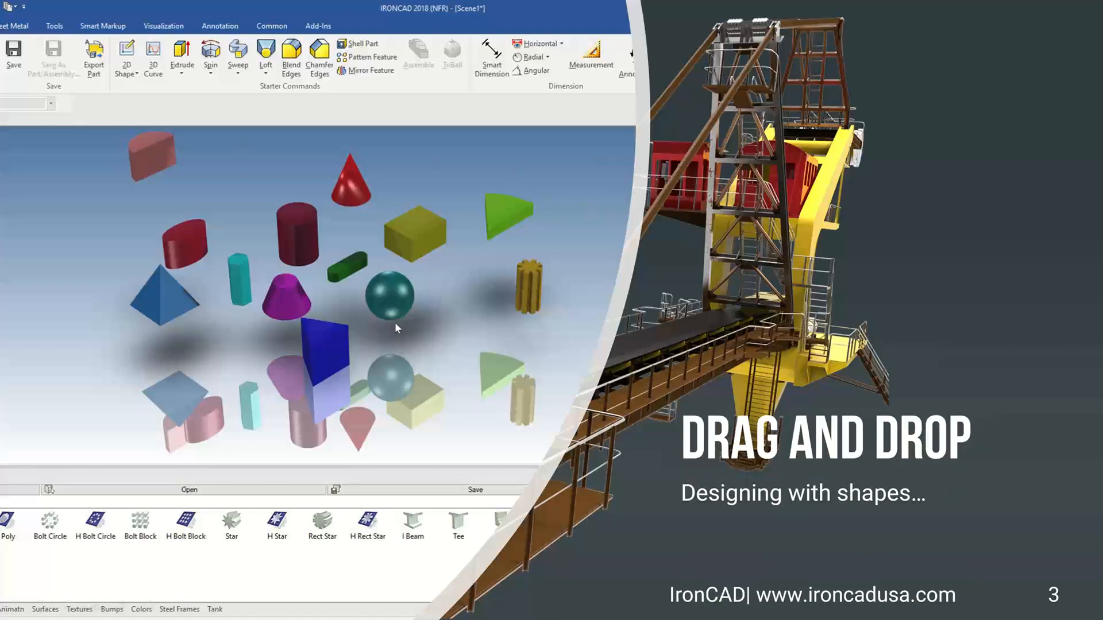
{"action": "left_click", "coordinate": [332, 319]}
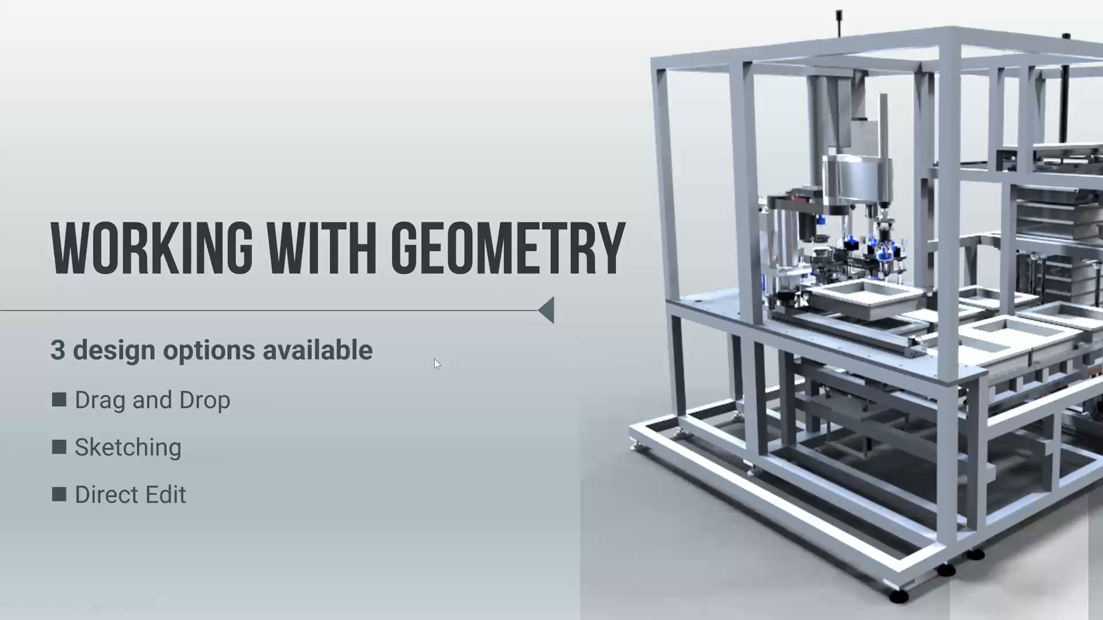
{"action": "key", "text": "Escape"}
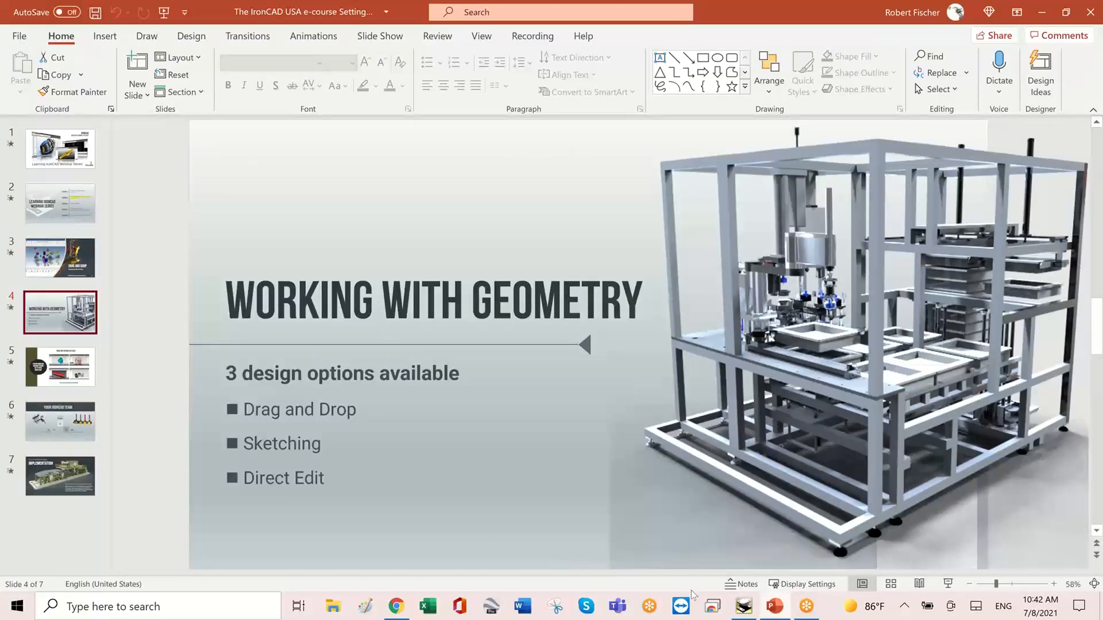
{"action": "left_click", "coordinate": [743, 606]}
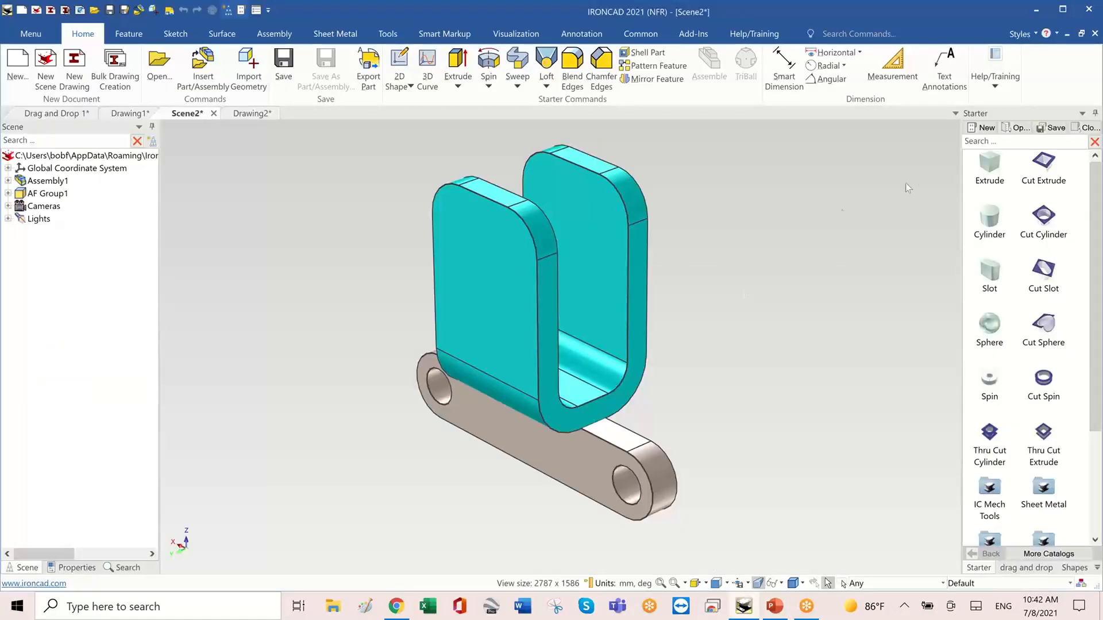
Add an Extrude block from the catalog to the outer face of the U bracket's near flange and select it for resizing.
{"action": "left_click_drag", "start_coordinate": [989, 167], "coordinate": [486, 270]}
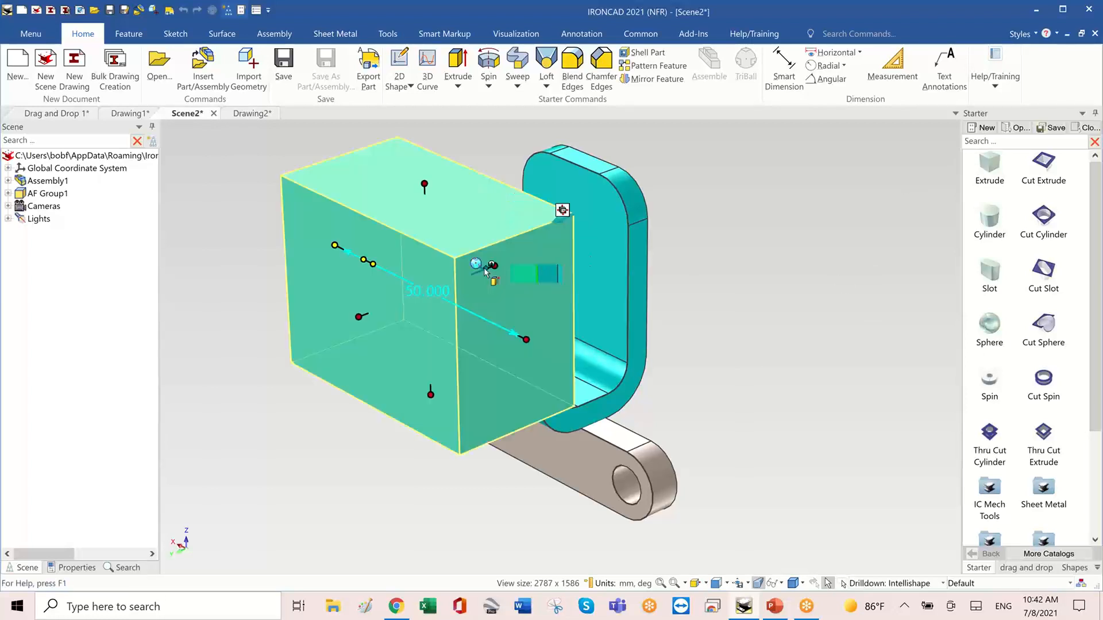
{"action": "left_click", "coordinate": [380, 270]}
{"action": "left_click", "coordinate": [512, 334]}
{"action": "left_click", "coordinate": [503, 331]}
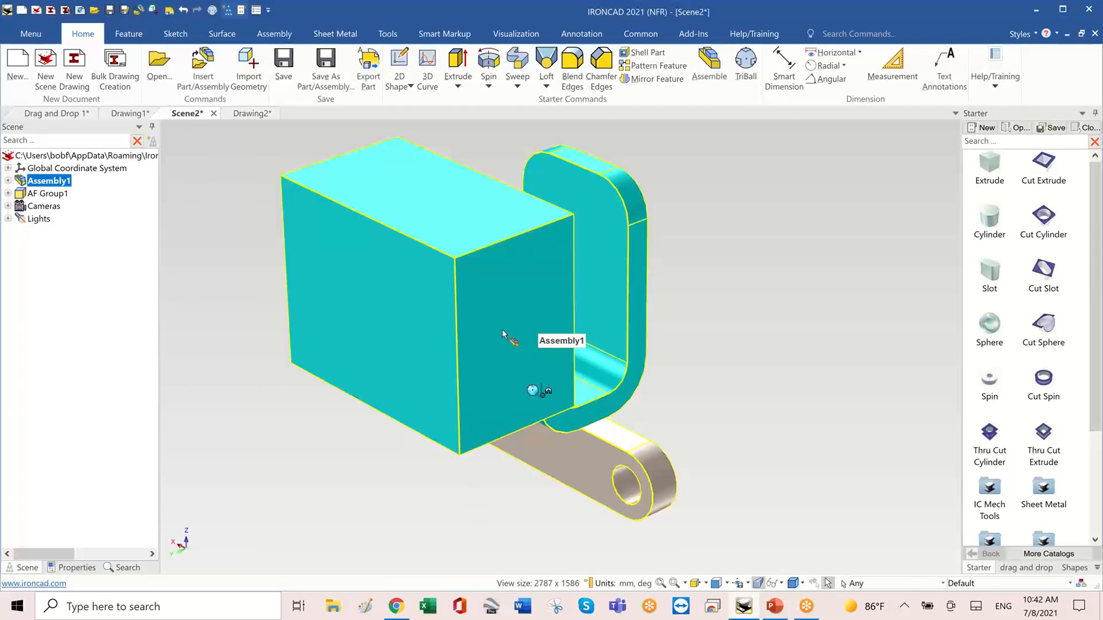
{"action": "left_click", "coordinate": [502, 331]}
{"action": "left_click", "coordinate": [503, 333]}
{"action": "left_click", "coordinate": [503, 336]}
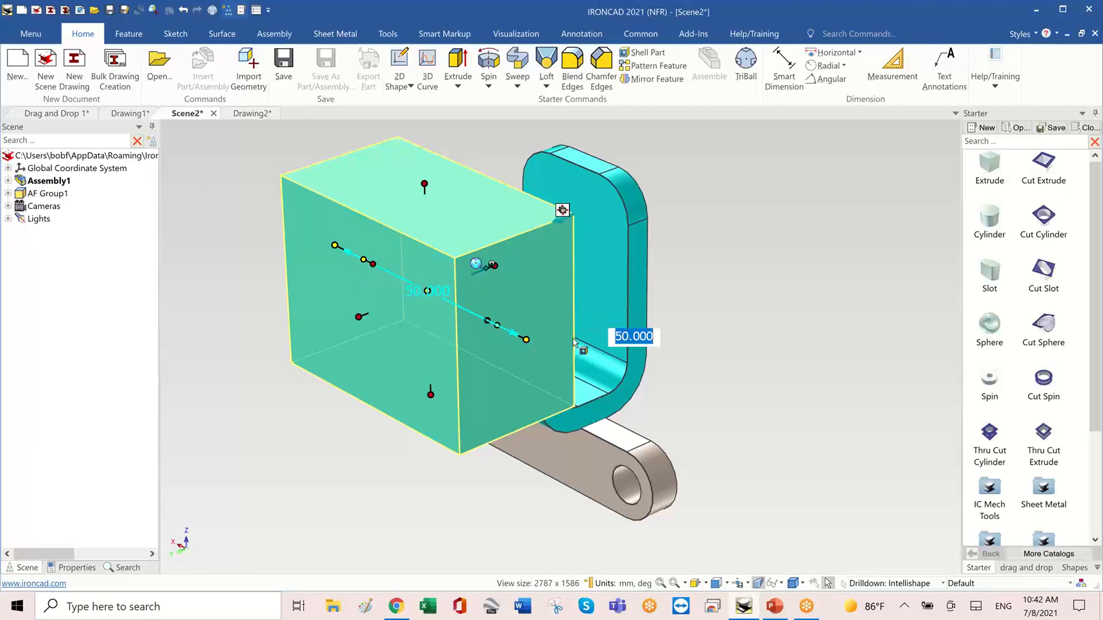
Shrink the new block on the flange to about 16.7 mm wide, 12.7 mm high and 10.5 mm deep.
{"action": "left_click_drag", "start_coordinate": [531, 335], "coordinate": [476, 308]}
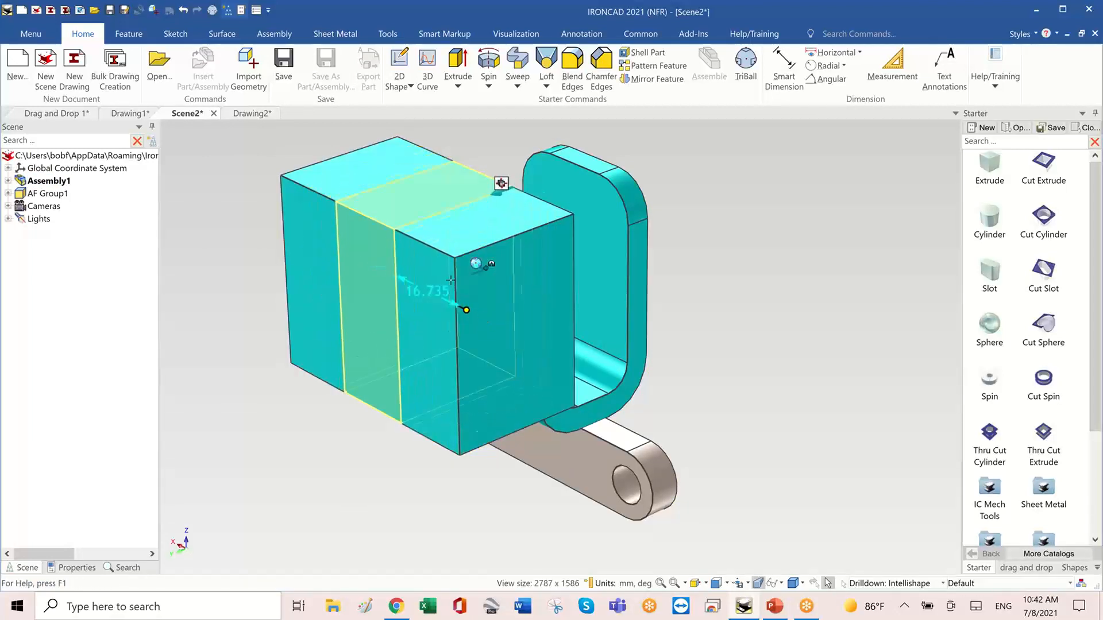
{"action": "left_click_drag", "start_coordinate": [425, 183], "coordinate": [427, 274]}
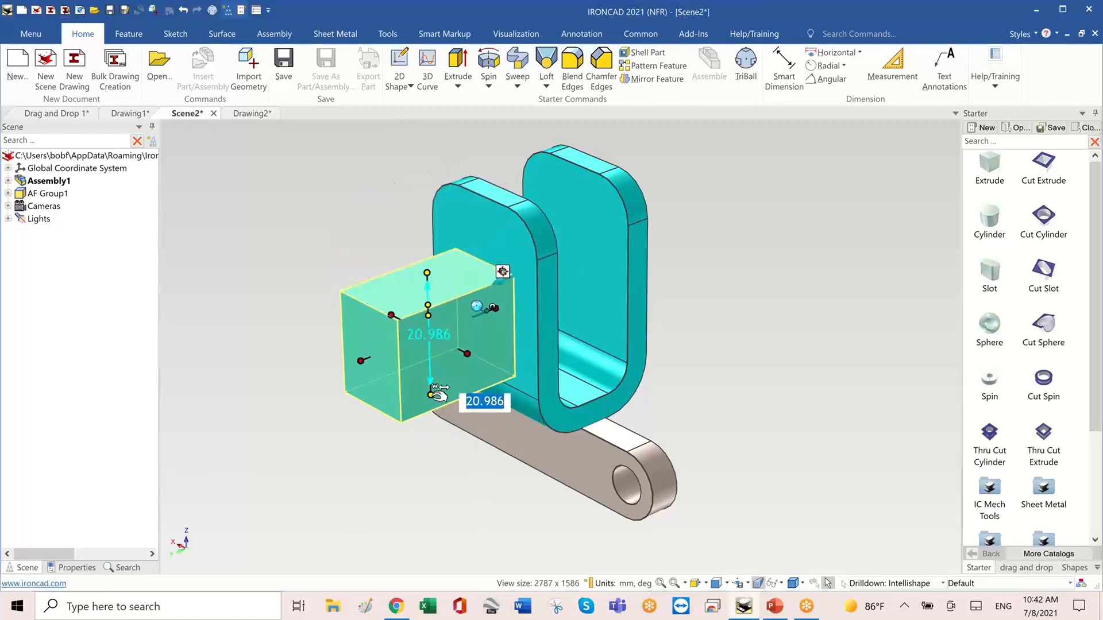
{"action": "left_click_drag", "start_coordinate": [430, 385], "coordinate": [444, 356]}
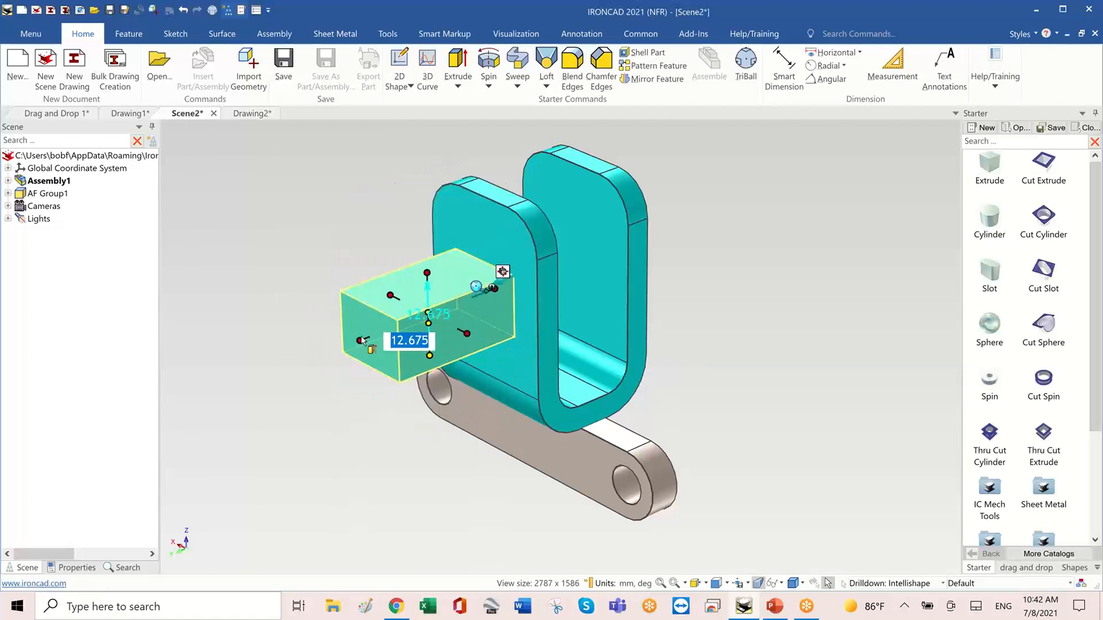
{"action": "left_click_drag", "start_coordinate": [360, 339], "coordinate": [454, 295]}
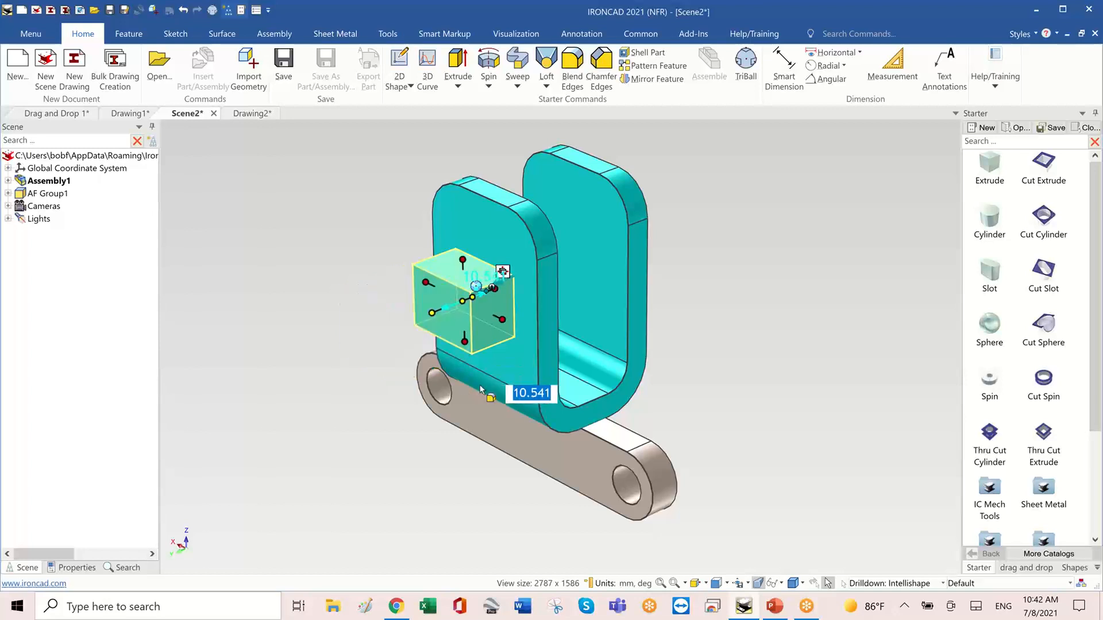
{"action": "left_click", "coordinate": [273, 285]}
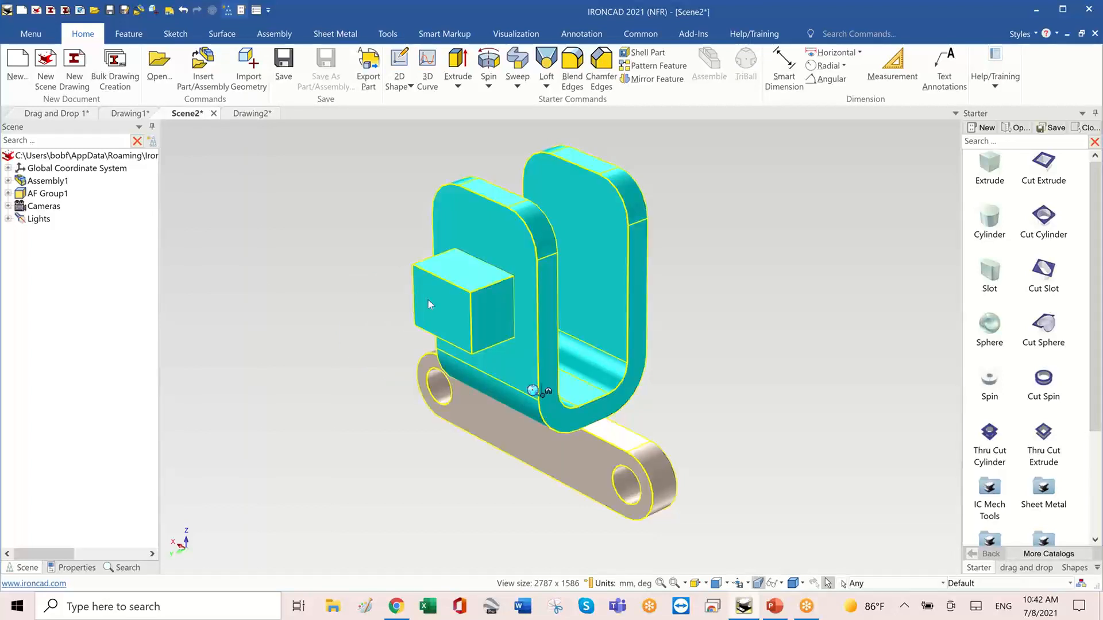
Open the cross-section sketch of the U Shape's newly added block for editing.
{"action": "left_click", "coordinate": [416, 307]}
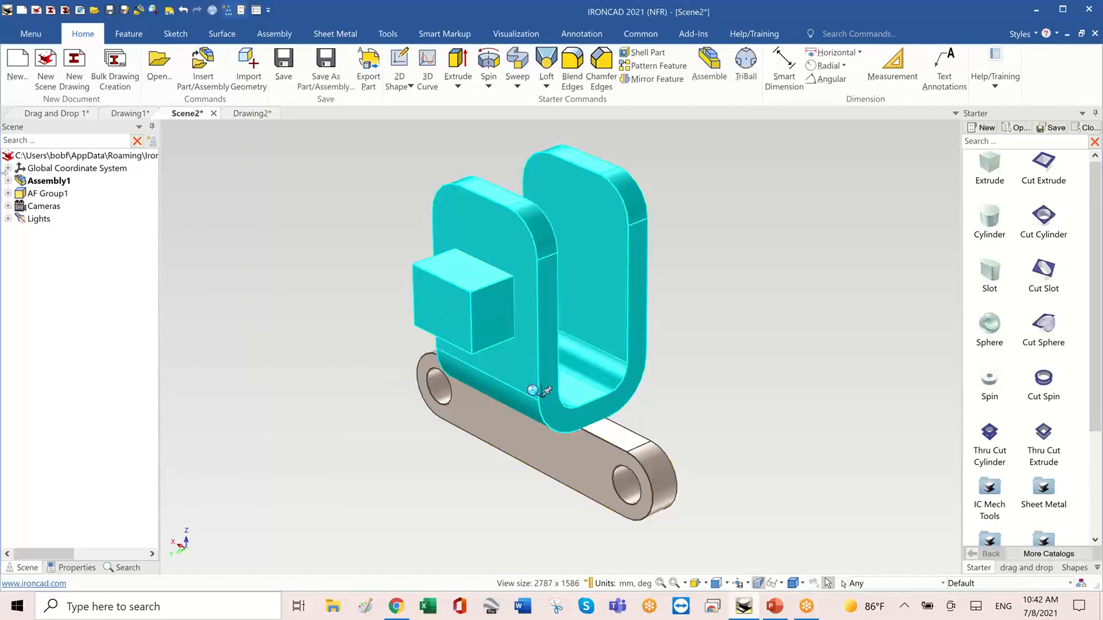
{"action": "left_click", "coordinate": [8, 181]}
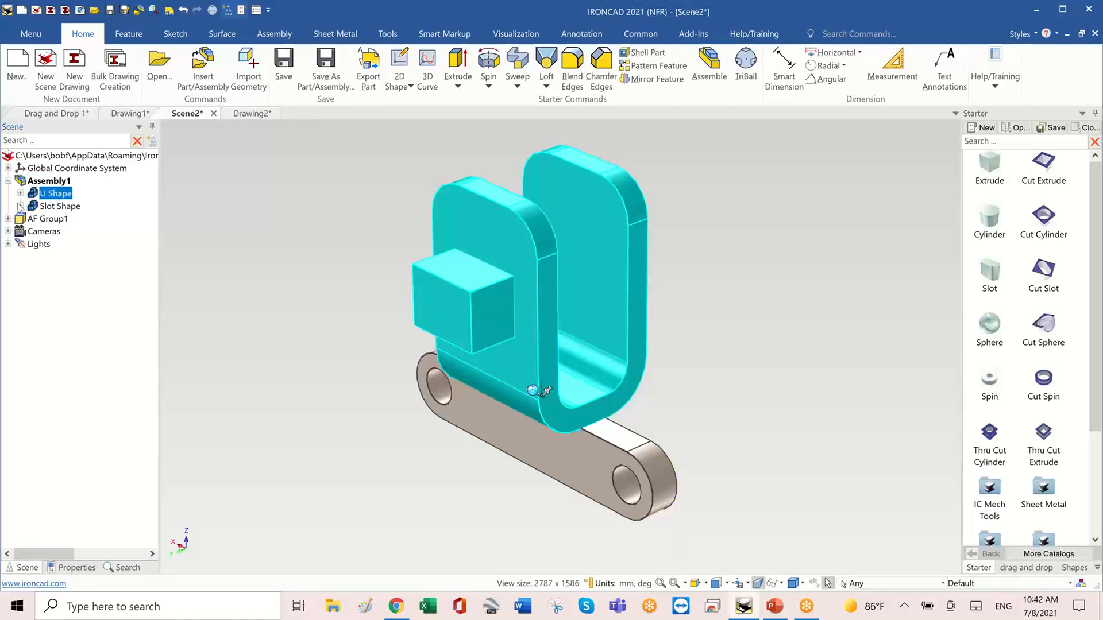
{"action": "left_click", "coordinate": [20, 194]}
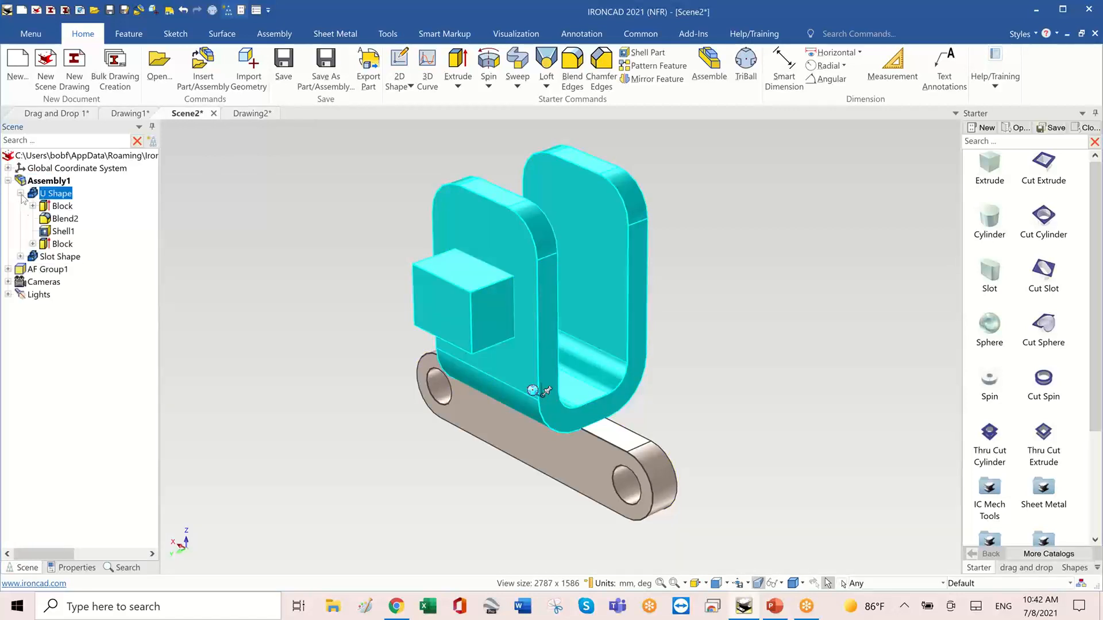
{"action": "left_click", "coordinate": [33, 244]}
{"action": "left_click", "coordinate": [82, 260]}
{"action": "right_click", "coordinate": [83, 260]}
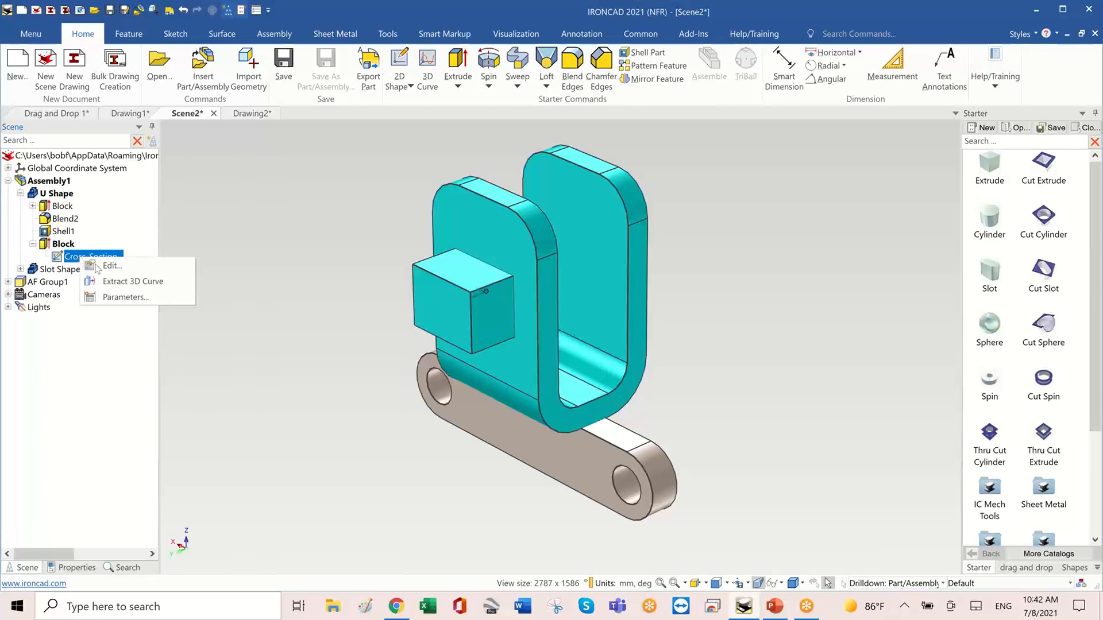
{"action": "left_click", "coordinate": [98, 267]}
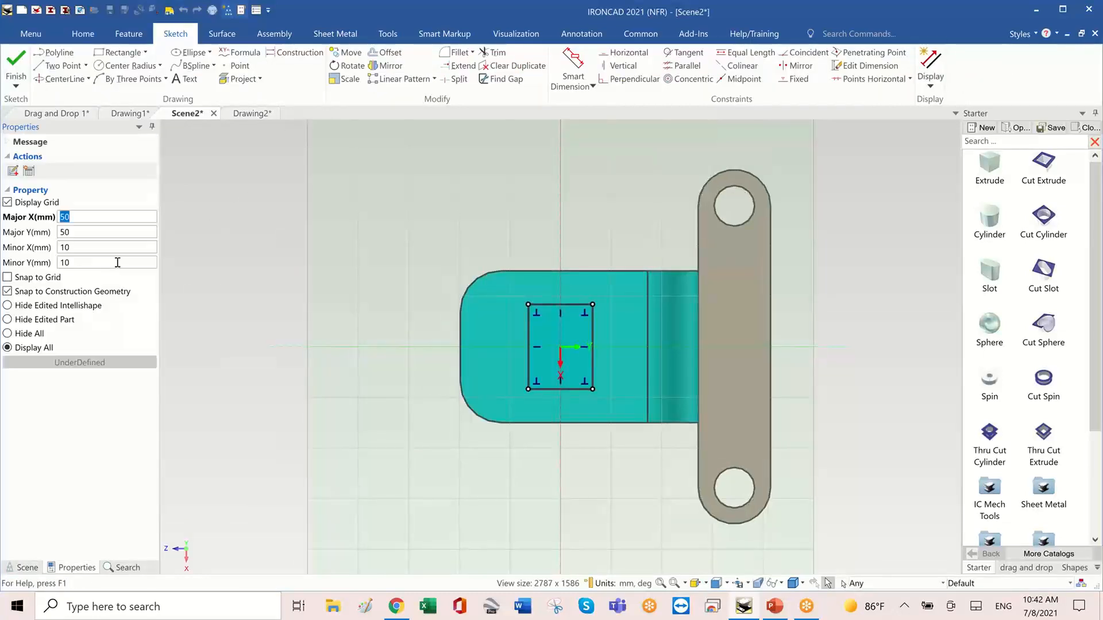
Hide all model geometry in the sketch and draw a circle centred on the midpoint of the rectangle's upper edge.
{"action": "left_click", "coordinate": [7, 333]}
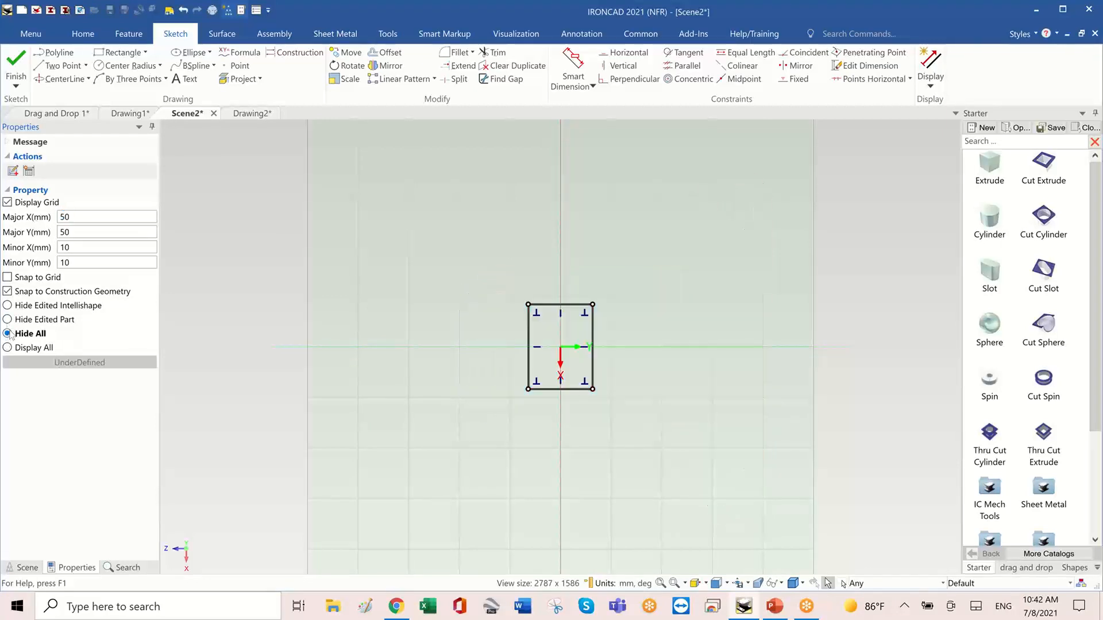
{"action": "scroll", "coordinate": [557, 336], "scroll_direction": "up", "scroll_amount": 1}
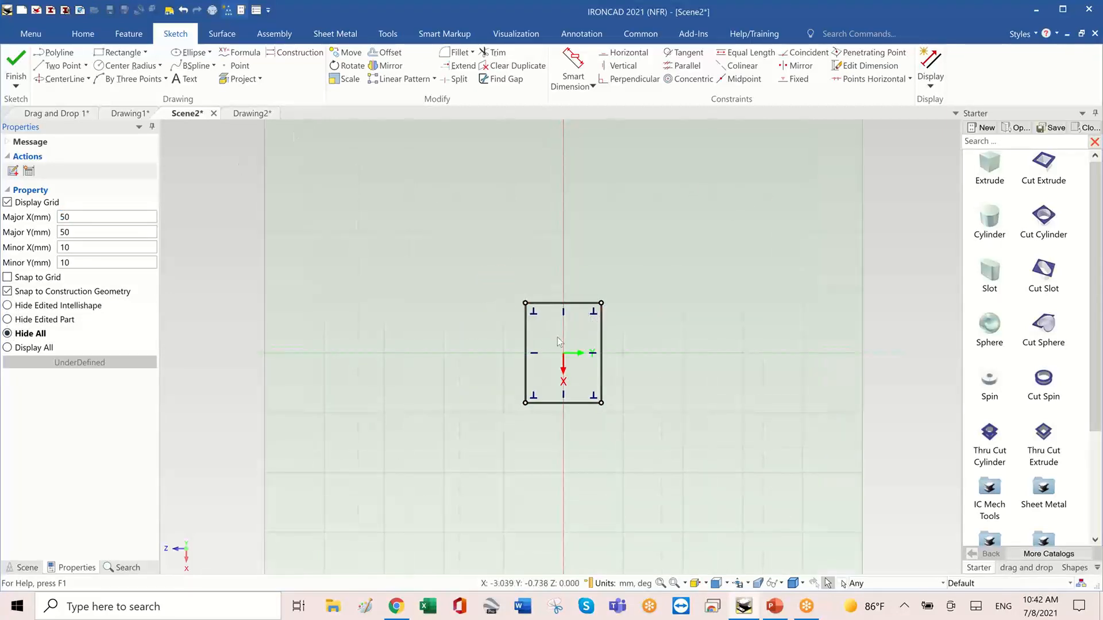
{"action": "scroll", "coordinate": [557, 336], "scroll_direction": "up", "scroll_amount": 3}
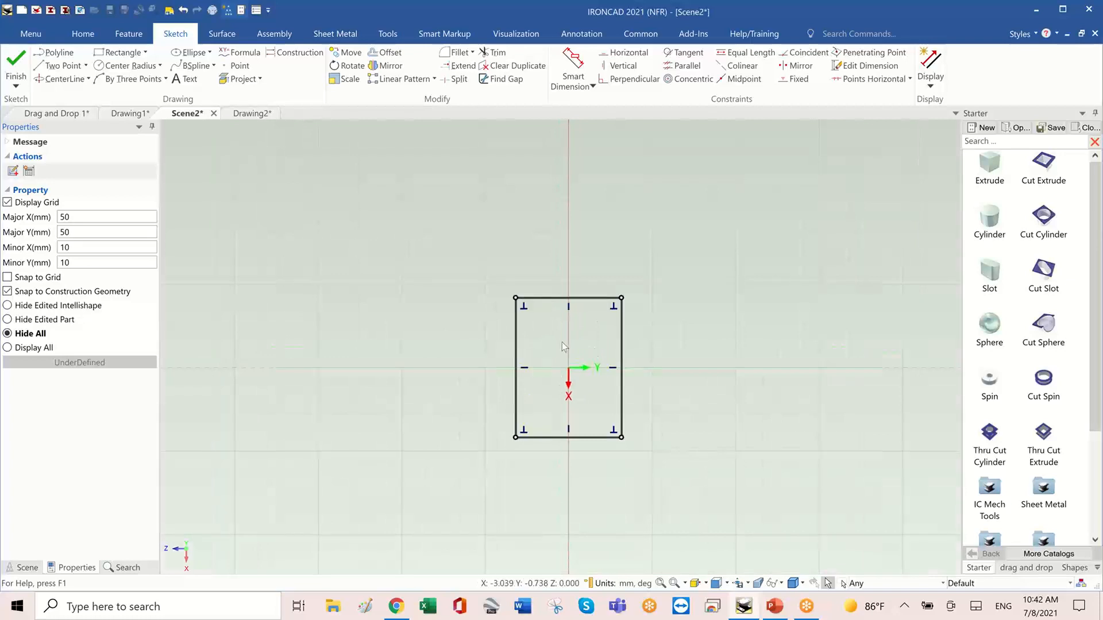
{"action": "left_click", "coordinate": [128, 65]}
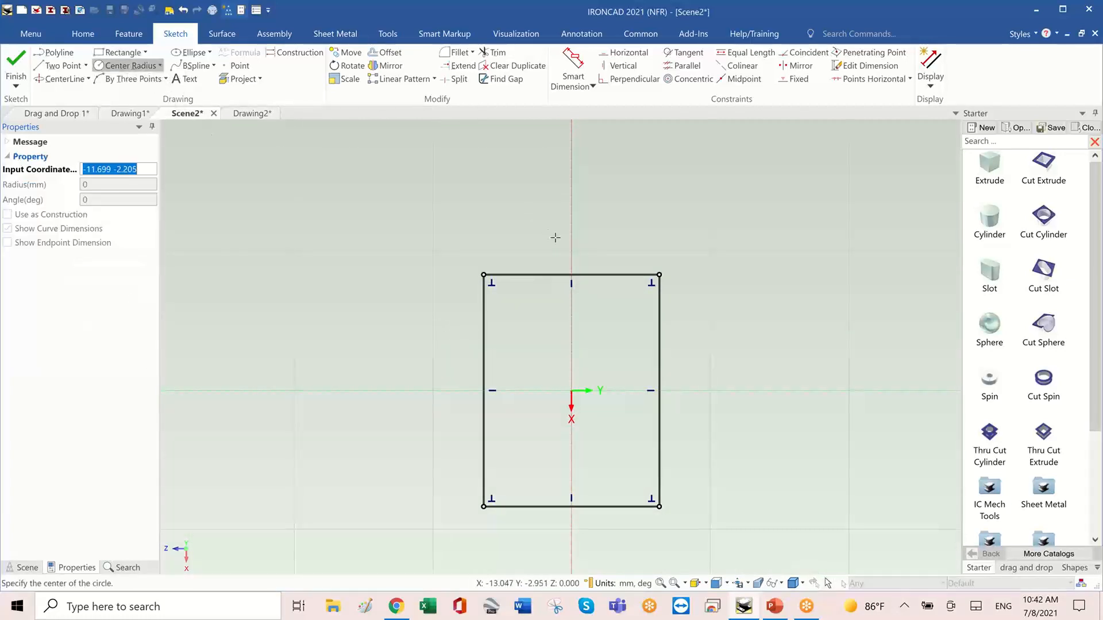
{"action": "left_click", "coordinate": [571, 275]}
{"action": "left_click", "coordinate": [592, 314]}
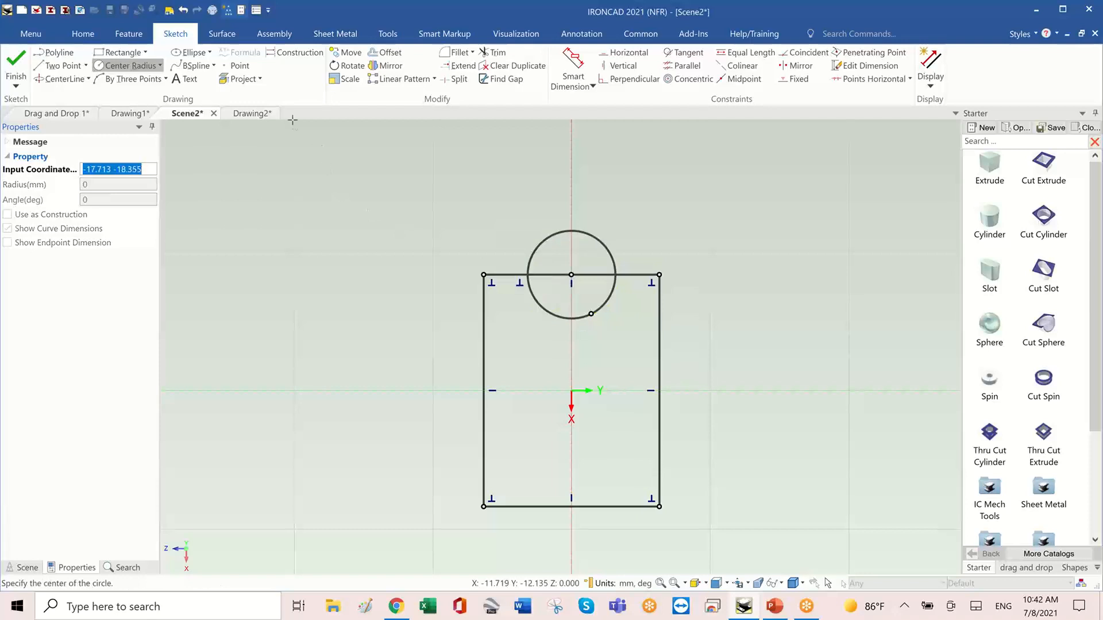
Trim the circle's outer half and the edge segment inside it to form a semicircular notch, and finish the sketch.
{"action": "left_click", "coordinate": [498, 54]}
{"action": "left_click", "coordinate": [585, 235]}
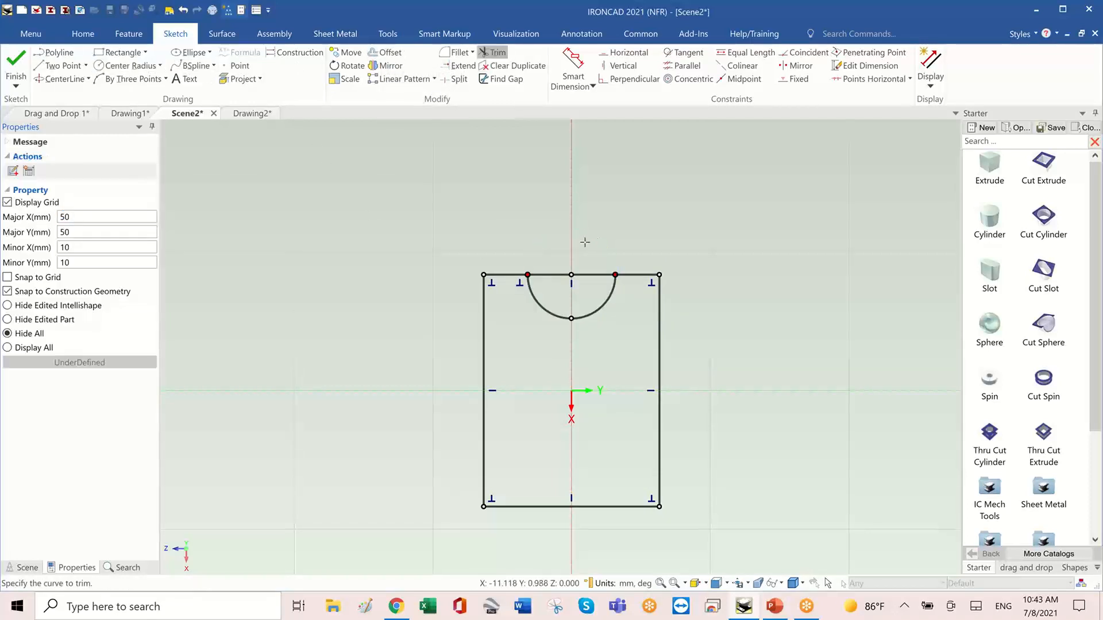
{"action": "left_click", "coordinate": [592, 275]}
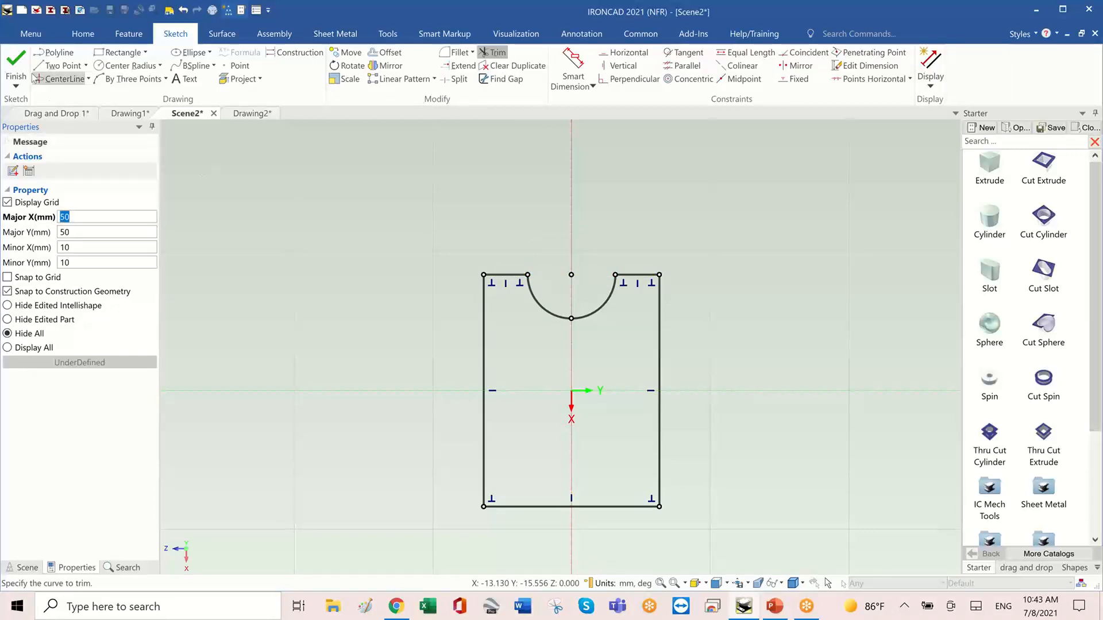
{"action": "left_click", "coordinate": [16, 62]}
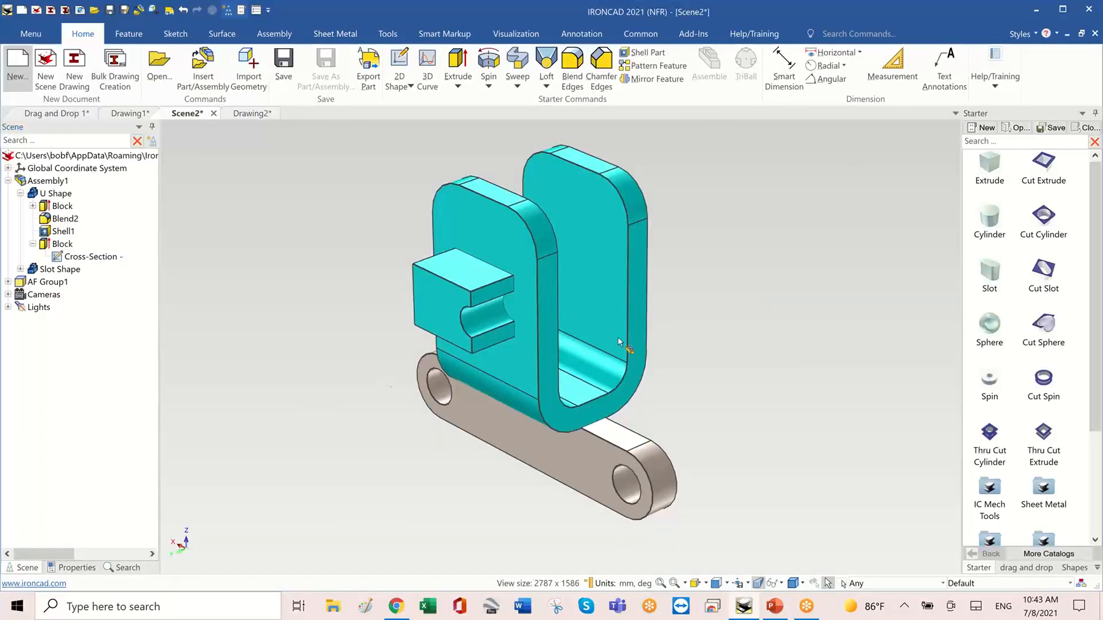
Resize the notched block on the U bracket's flange to about 20.6 mm wide and 15.1 mm high.
{"action": "middle_click_drag", "start_coordinate": [366, 382], "coordinate": [333, 391]}
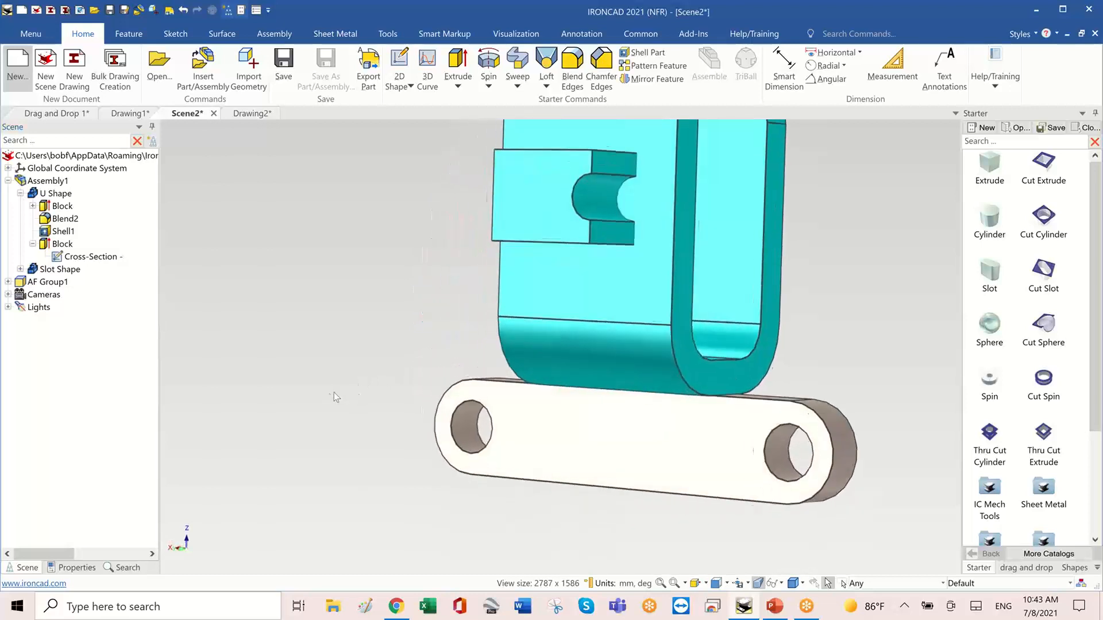
{"action": "middle_click_drag", "start_coordinate": [739, 351], "coordinate": [684, 188]}
{"action": "middle_click_drag", "start_coordinate": [633, 260], "coordinate": [461, 234]}
{"action": "left_click", "coordinate": [460, 233]}
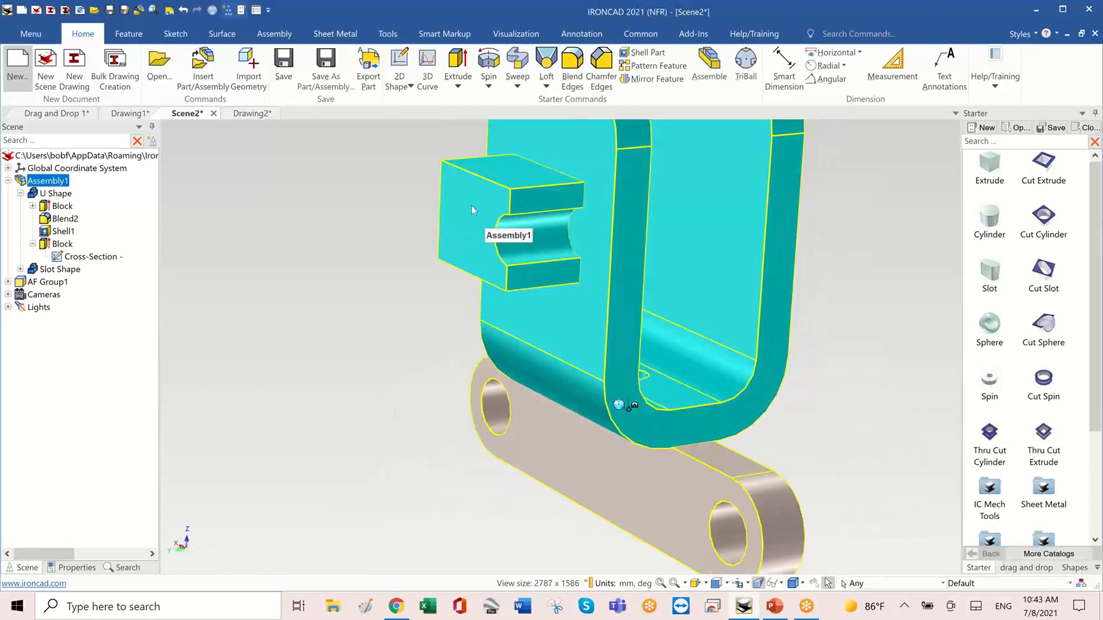
{"action": "left_click", "coordinate": [472, 211]}
{"action": "left_click", "coordinate": [480, 214]}
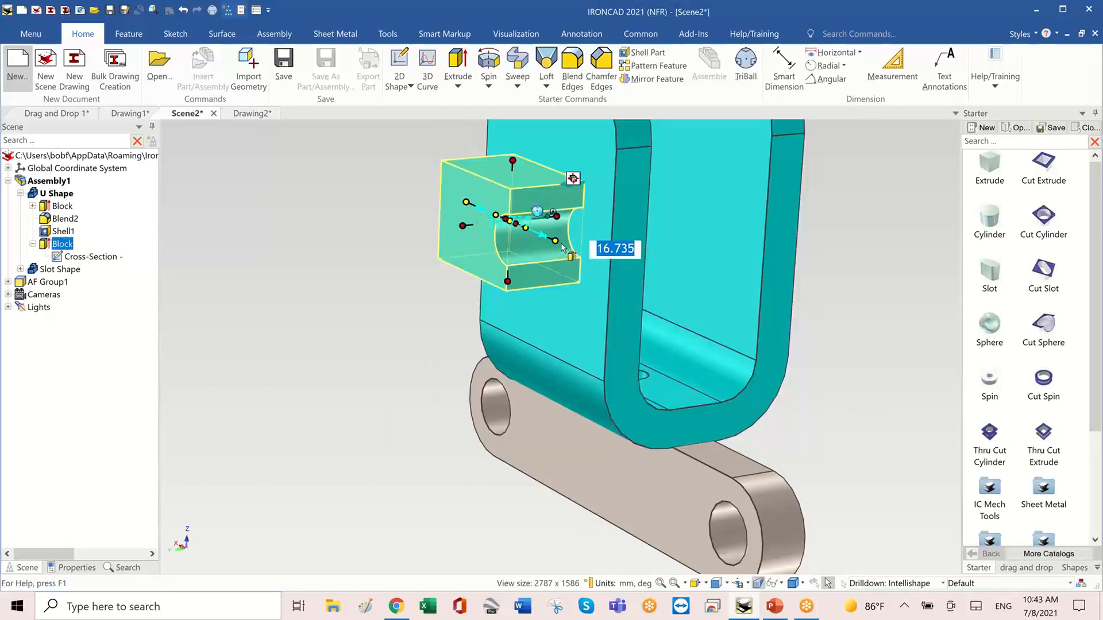
{"action": "left_click_drag", "start_coordinate": [564, 240], "coordinate": [574, 243]}
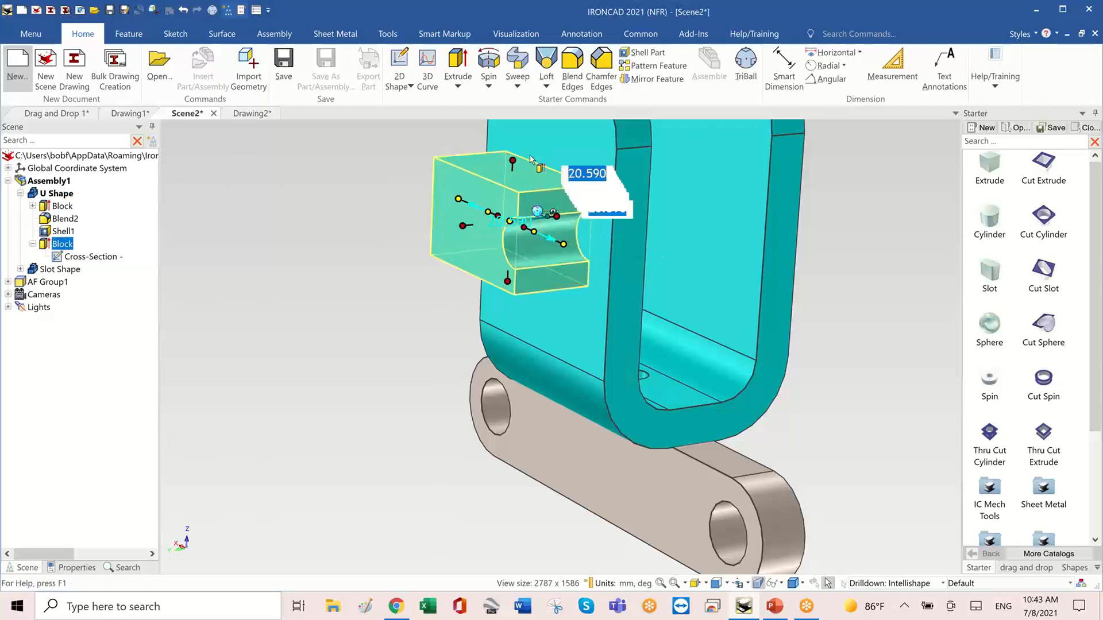
{"action": "left_click_drag", "start_coordinate": [521, 151], "coordinate": [521, 134]}
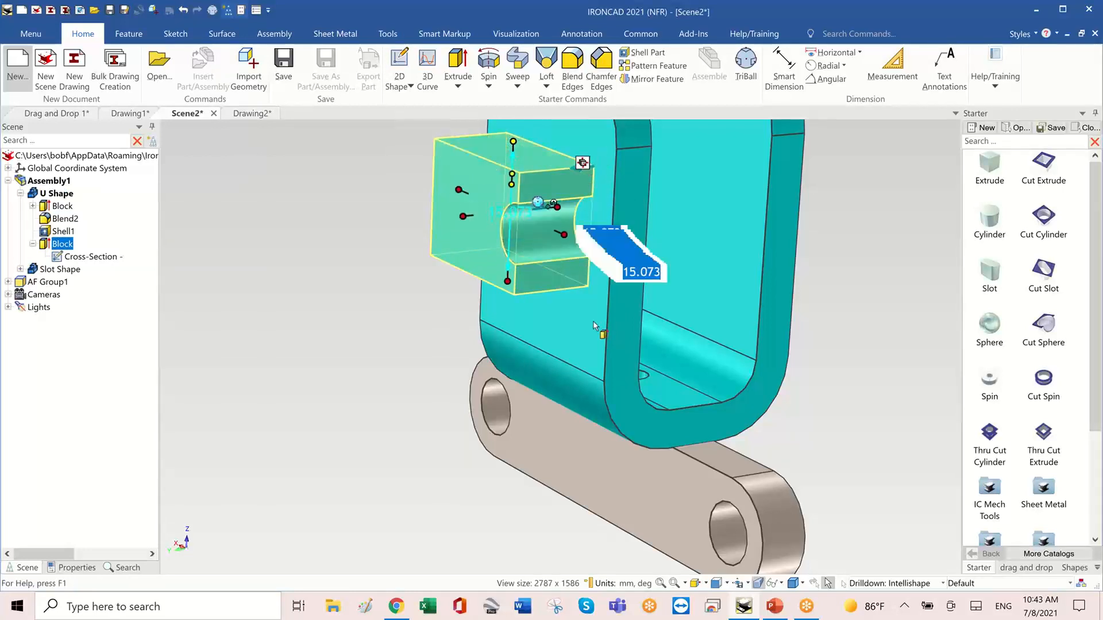
Switch to PowerPoint, present from the Working with Geometry slide, and advance to the Make My Design Life Easy slide.
{"action": "middle_click_drag", "start_coordinate": [827, 362], "coordinate": [728, 599]}
{"action": "left_click", "coordinate": [744, 606]}
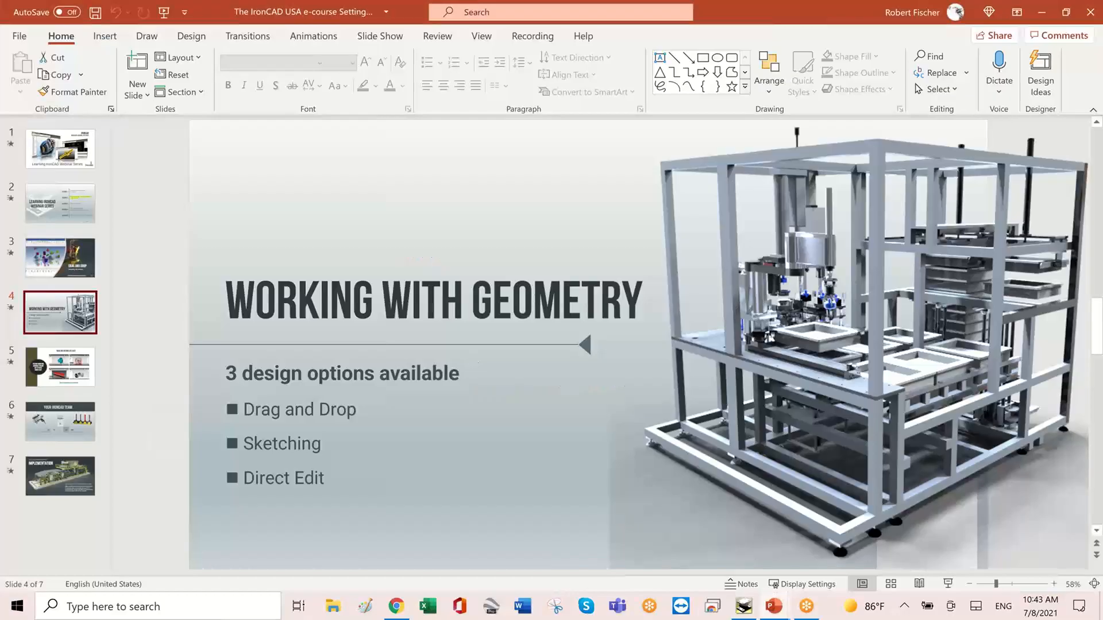
{"action": "key", "text": "shift+F5"}
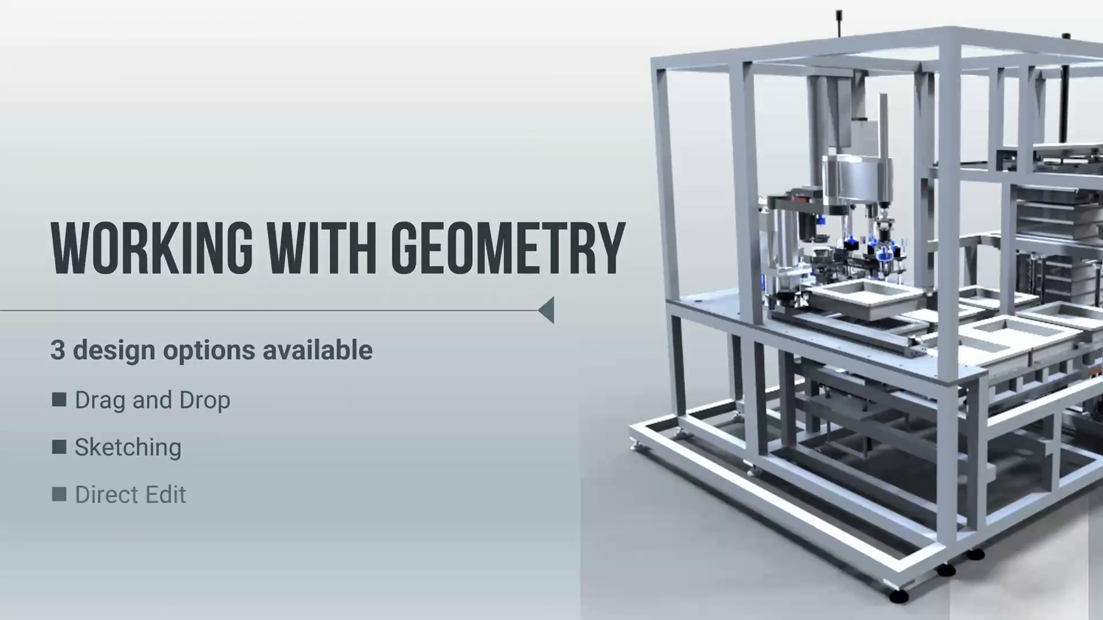
{"action": "key", "text": "Right"}
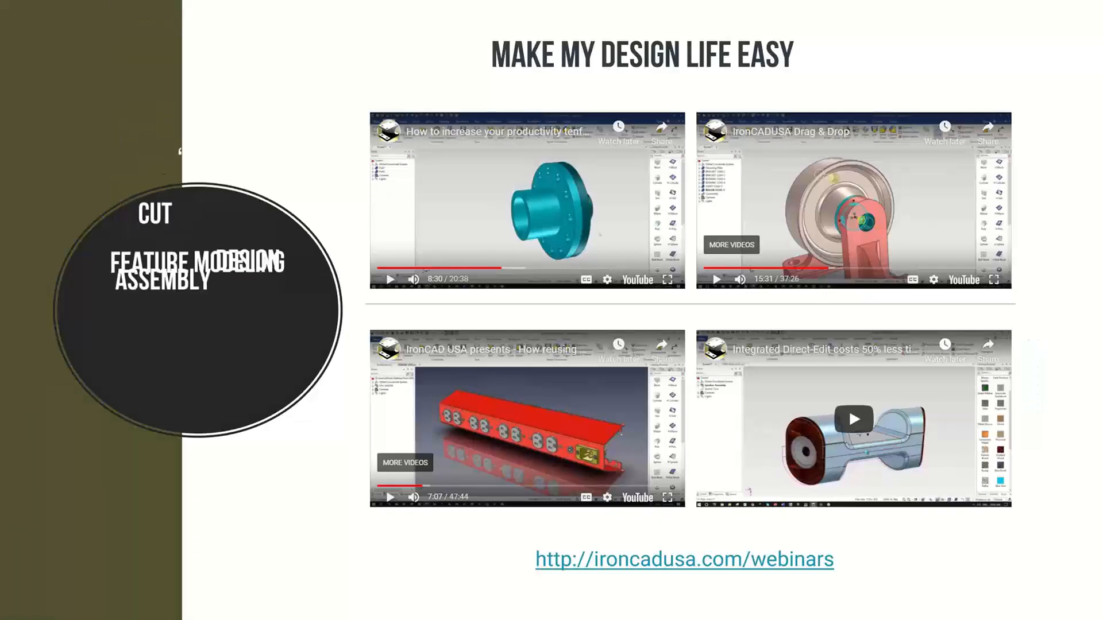